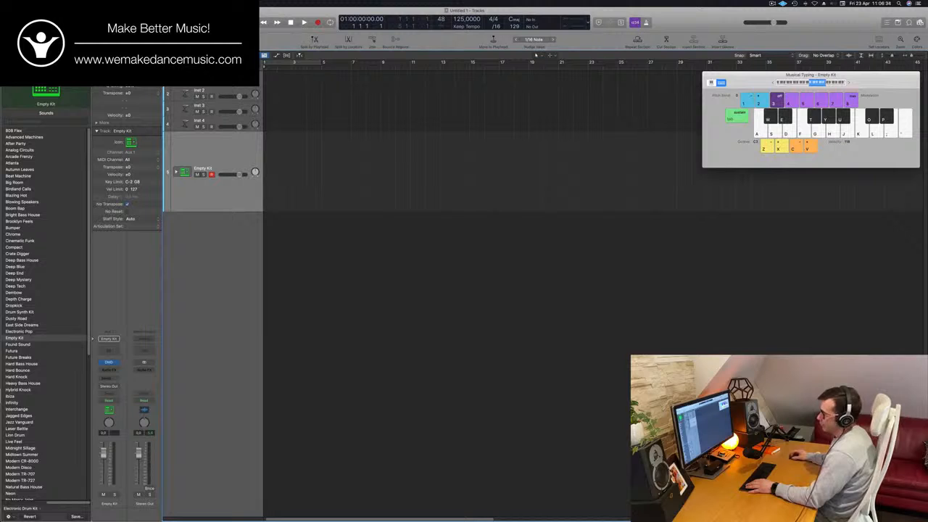
Load the Natural Bass House electronic drum kit on the empty kit track
left_click(17, 331)
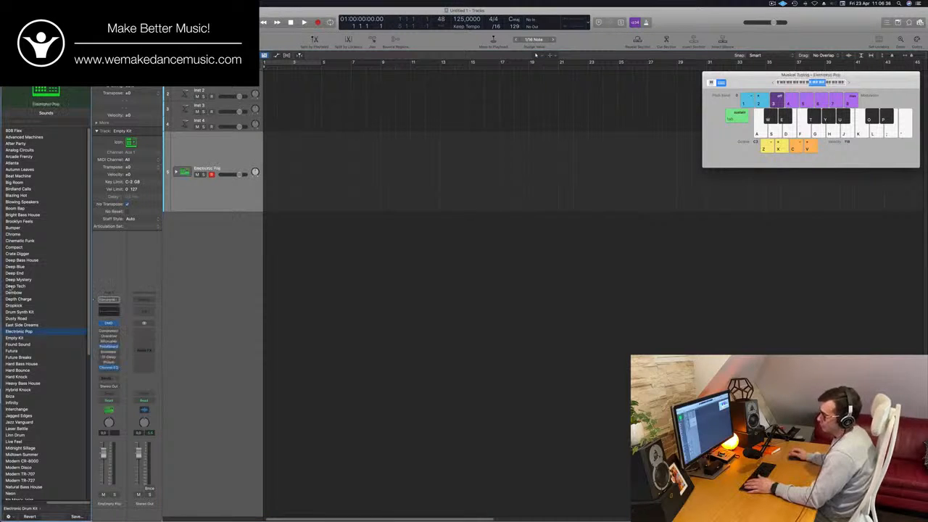
scroll(48, 352, "down", 10)
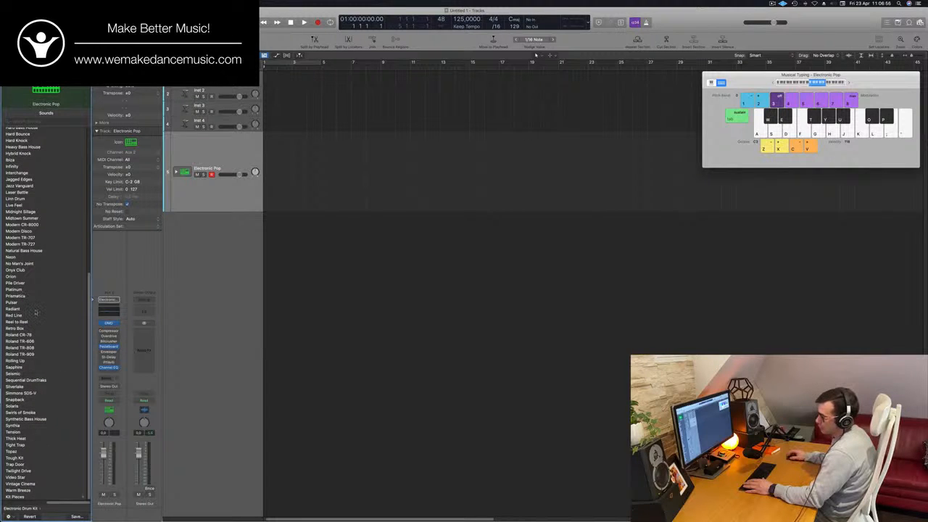
scroll(36, 312, "up", 1)
left_click(29, 257)
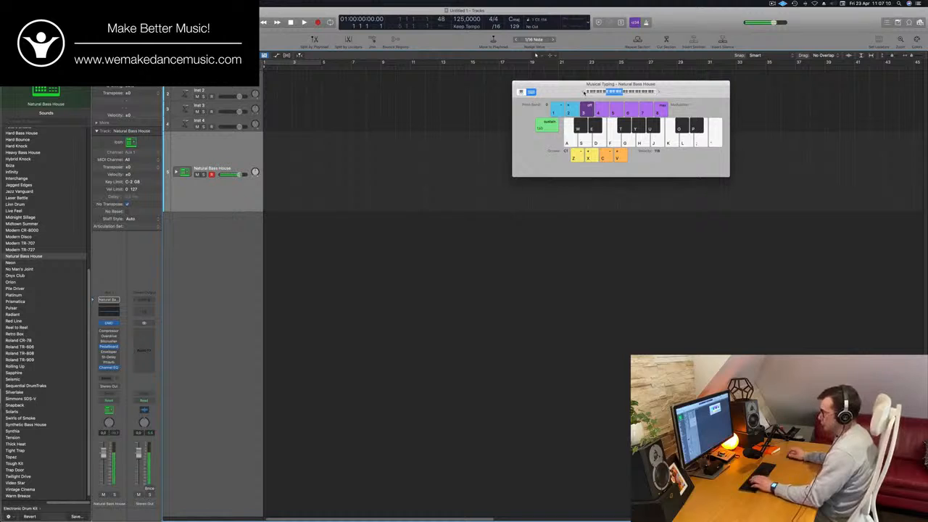
Record four kick hits in the first bar of the Natural Bass House track with the musical typing keyboard
key("space")
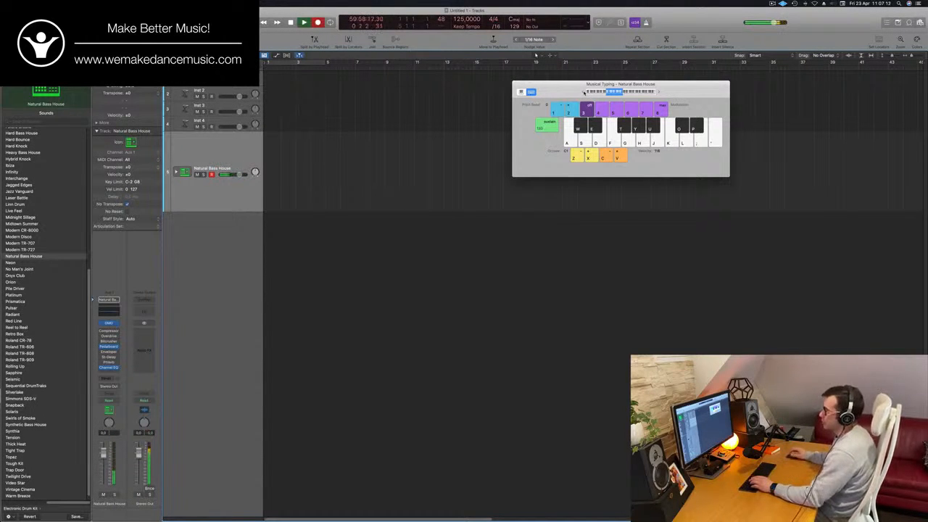
key("a")
key("a")
key("a")
key("a")
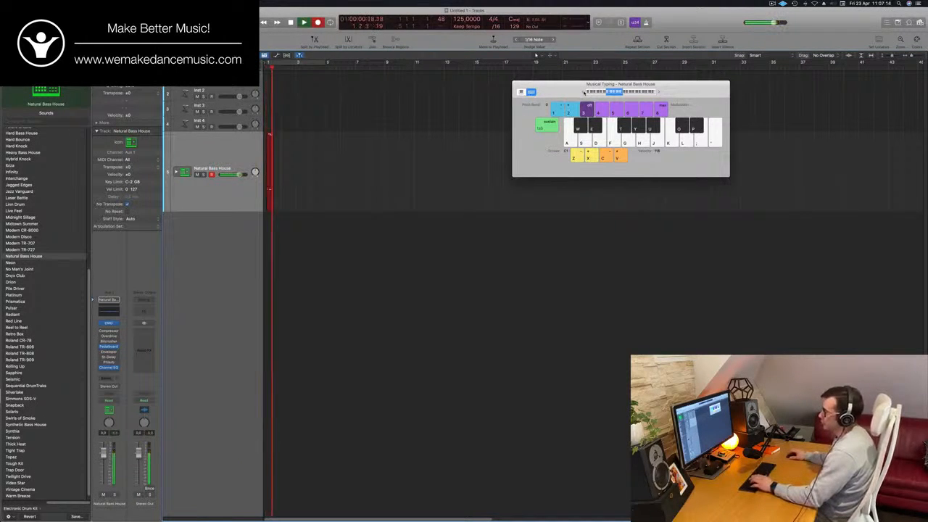
key("space")
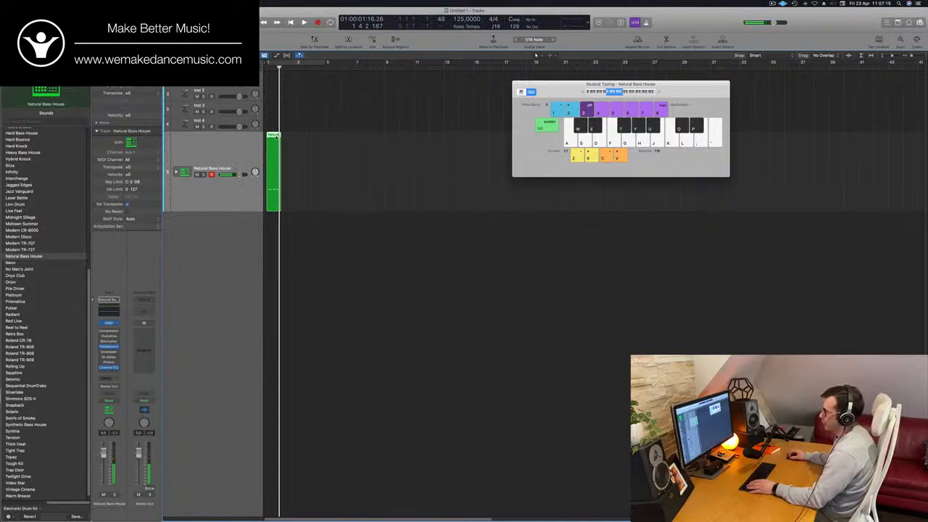
Expand the drum kit's individual subtracks and open the recorded region in the piano roll
left_click(176, 172)
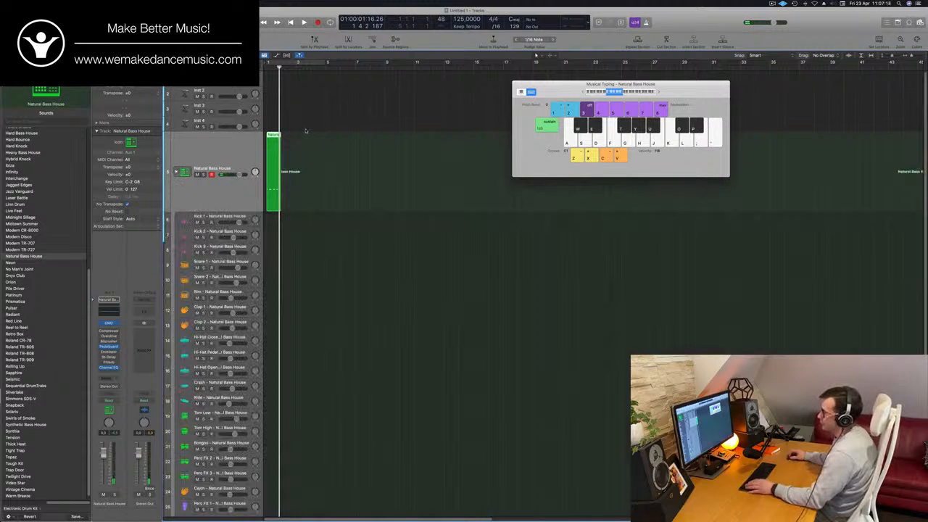
key("e")
scroll(307, 440, "down", 3)
Quantize the four recorded kick notes to 1/16 and align them with the four beats of the bar
left_click_drag(251, 445, 590, 485)
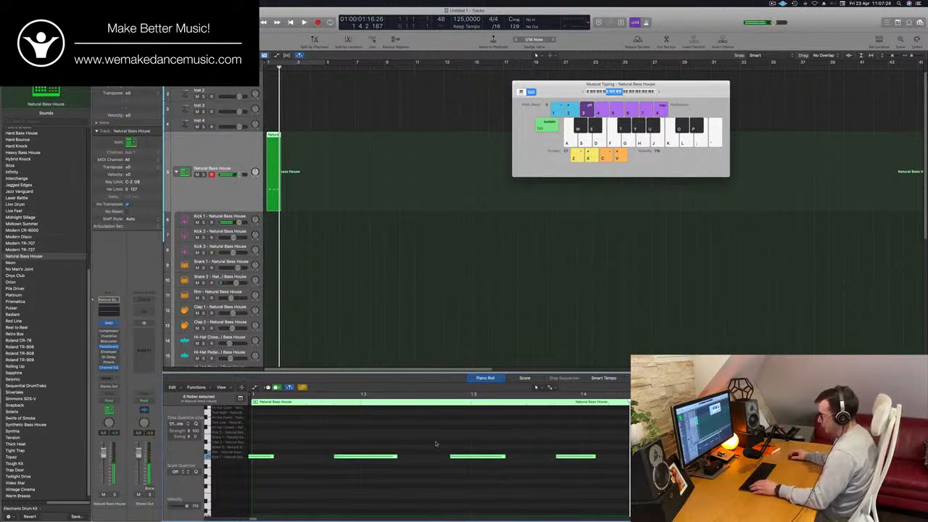
left_click_drag(352, 421, 577, 485)
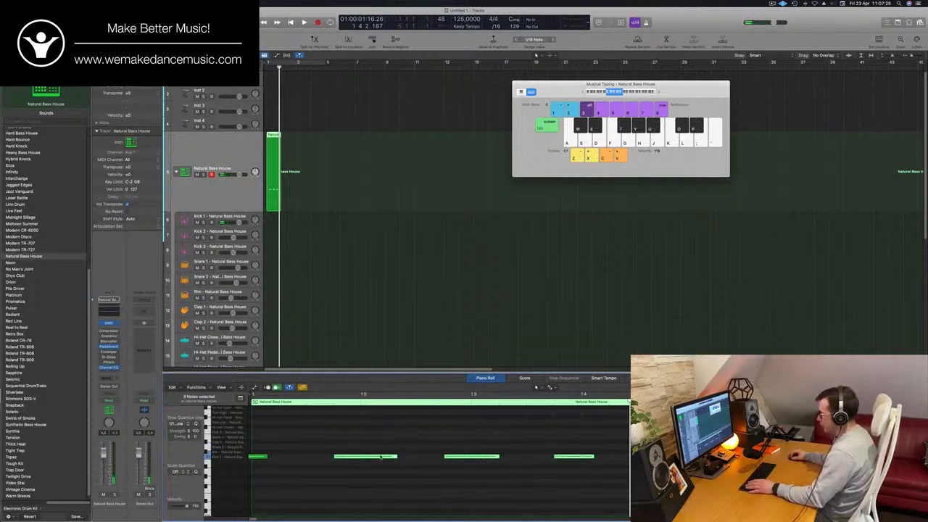
left_click_drag(395, 457, 412, 459)
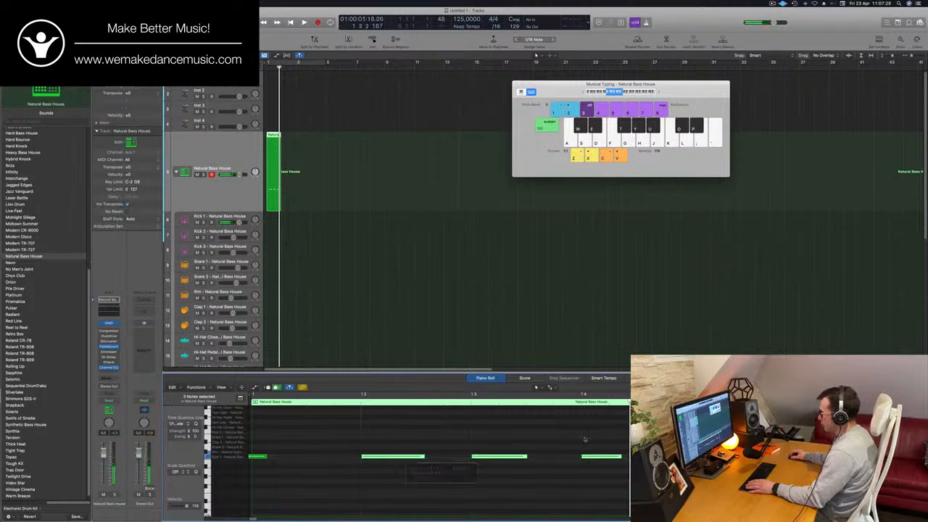
key("space")
left_click_drag(267, 468, 290, 474)
key("super+a")
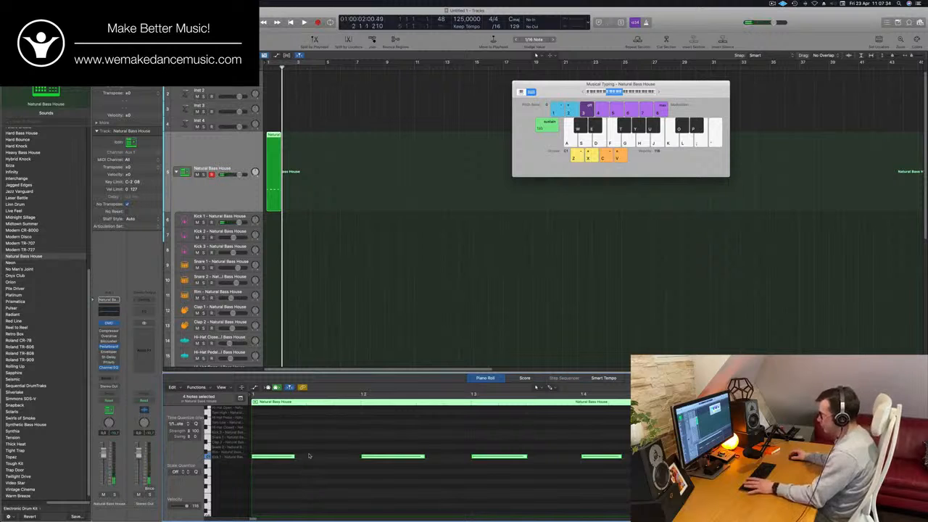
Extend the one-bar kick pattern to four bars and play it back
key("space")
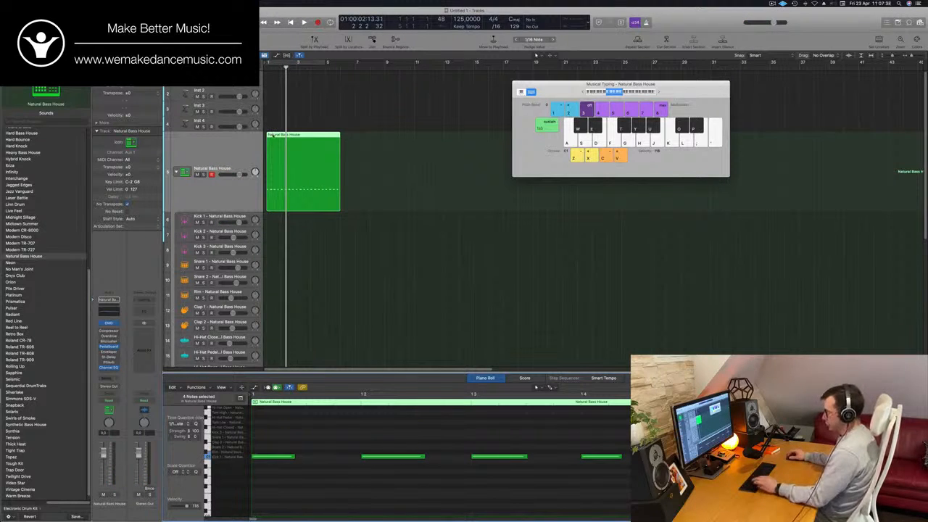
left_click(365, 103)
key("space")
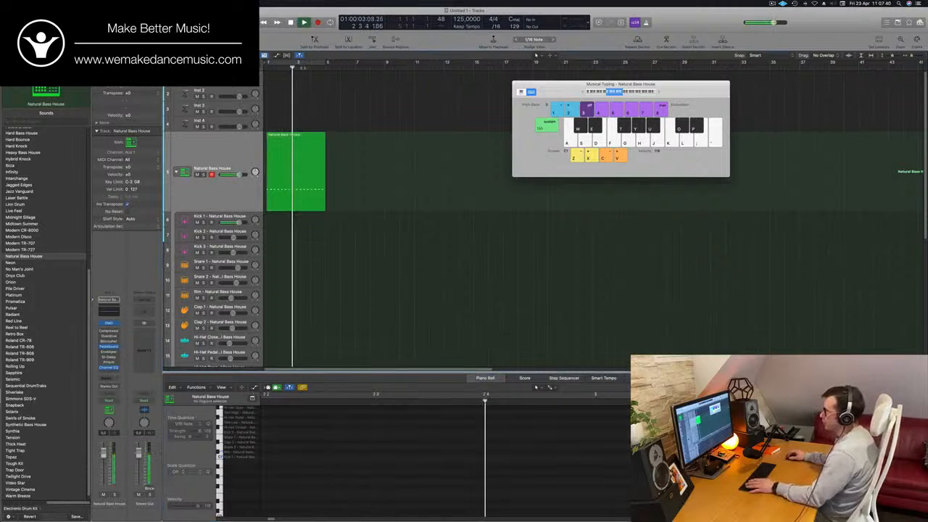
Cycle the first four bars and move the kick region onto the Kick 1 subtrack
left_click(297, 63)
left_click_drag(311, 142, 293, 218)
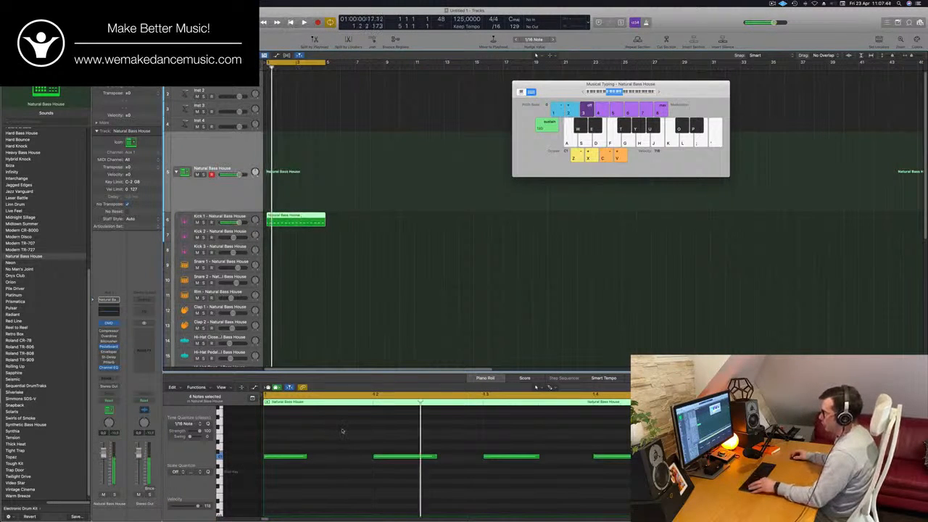
Transpose all the kick notes in the region down in semitone steps, auditioning them while the loop plays
scroll(342, 429, "down", 3)
key("super+Right")
key("super+Right")
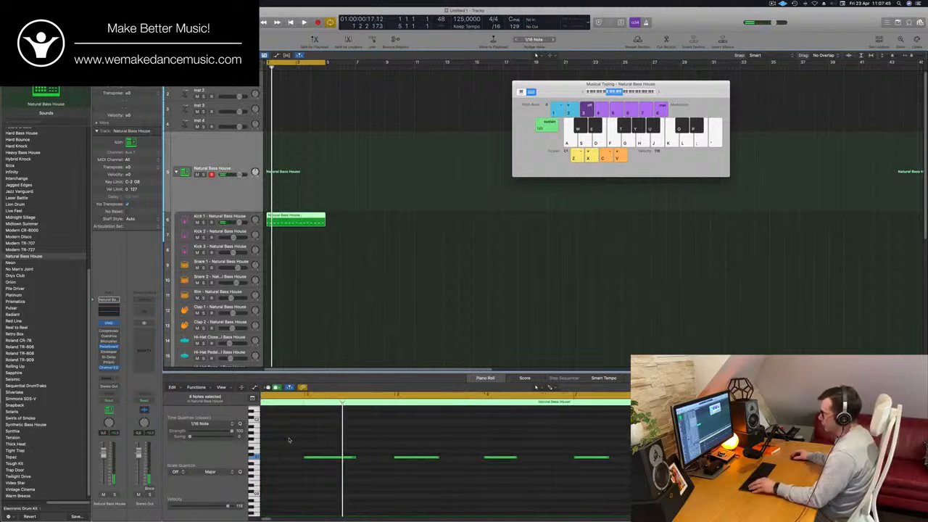
scroll(289, 439, "left", 3)
scroll(307, 438, "up", 3)
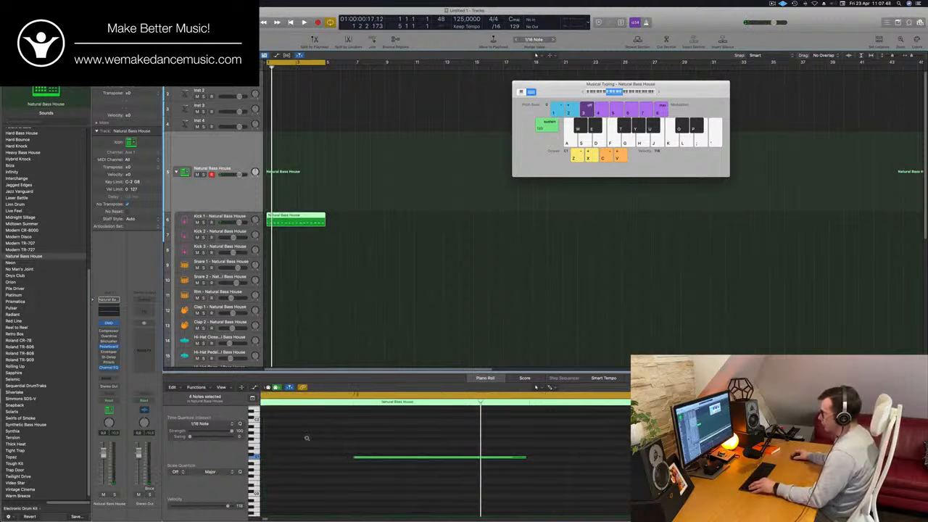
scroll(307, 439, "left", 2)
scroll(306, 438, "up", 3)
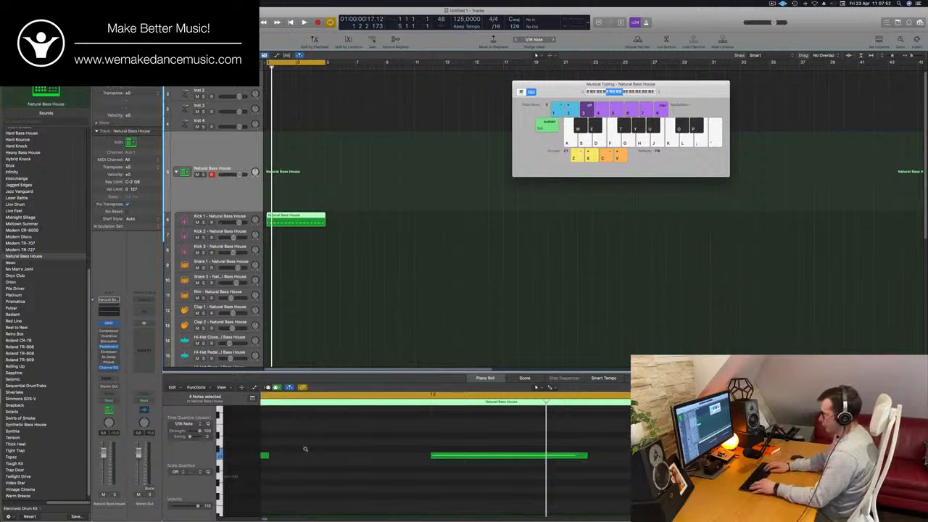
key("super+a")
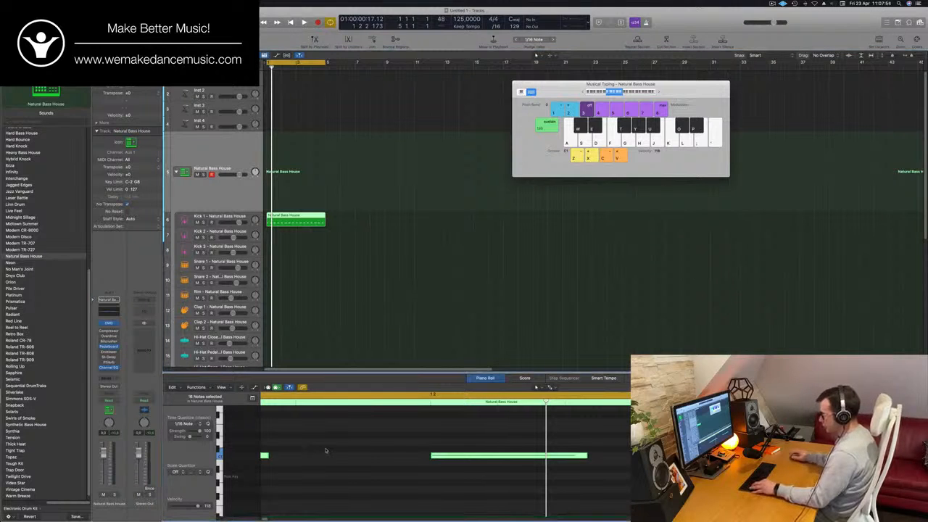
key("alt+Down")
key("alt+Down")
key("alt+Down")
key("alt+Down")
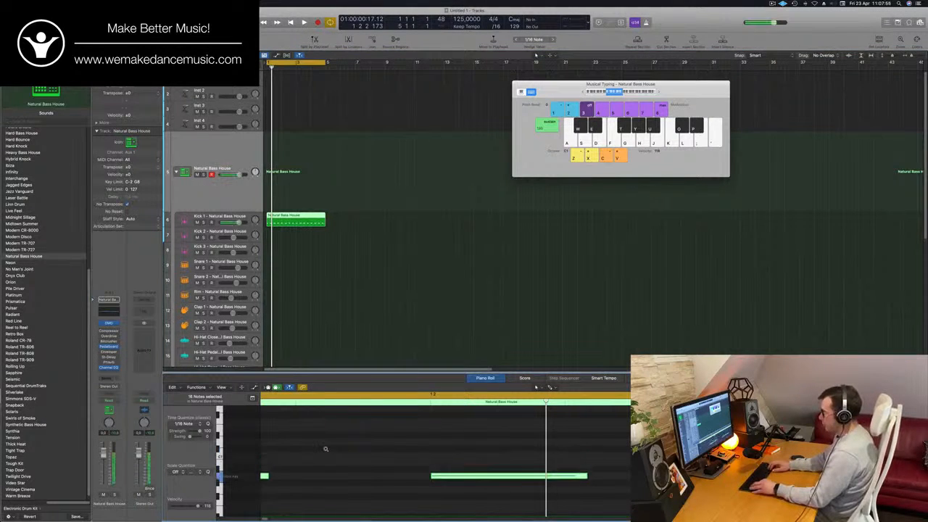
key("space")
key("alt+Down")
key("alt+Down")
key("alt+Down")
key("alt+Down")
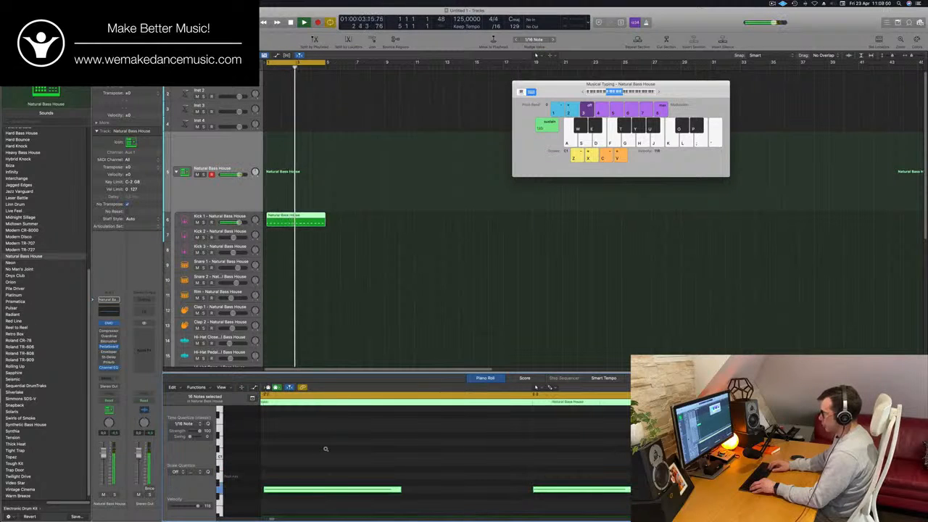
key("alt+Down")
key("alt+Down")
key("alt+Down")
key("alt+Down")
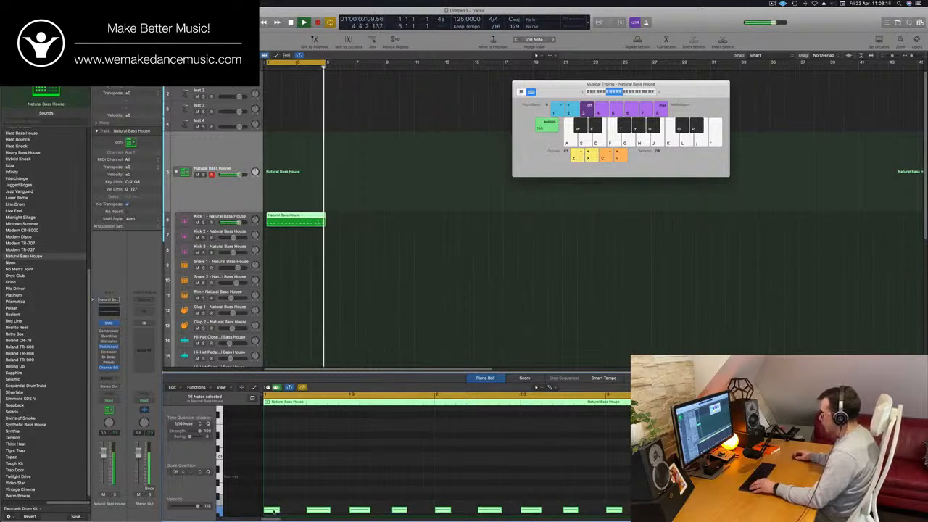
Open Kick 1's Quick Sampler and trim the sample end to about 0.348 s
left_click(229, 216)
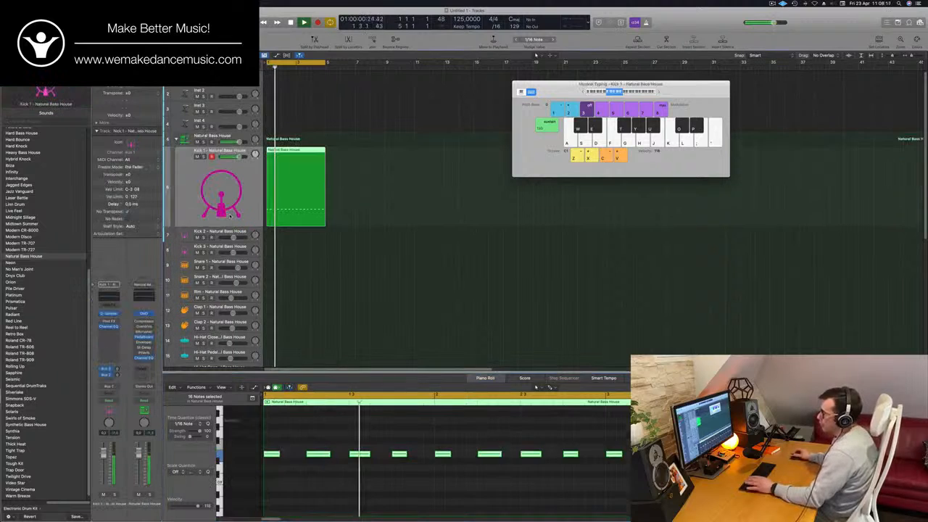
left_click(109, 314)
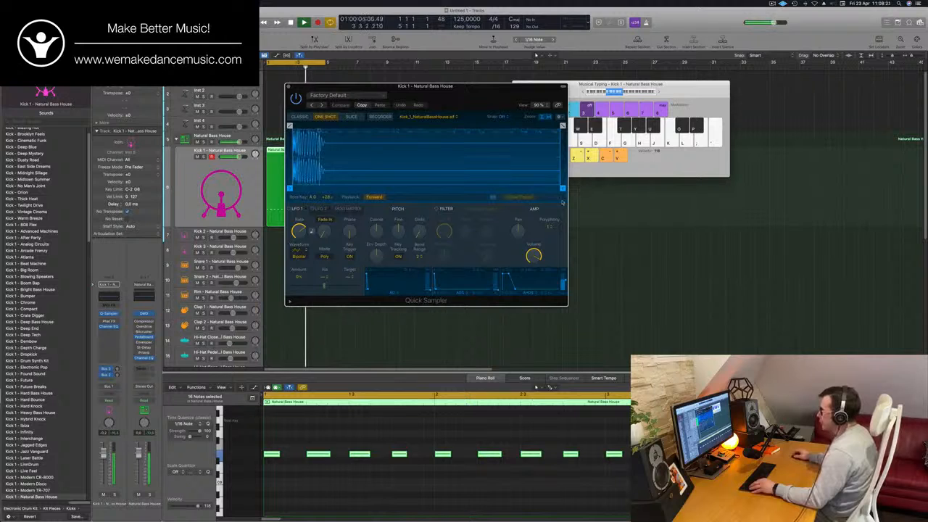
left_click_drag(562, 189, 351, 186)
left_click_drag(464, 87, 524, 91)
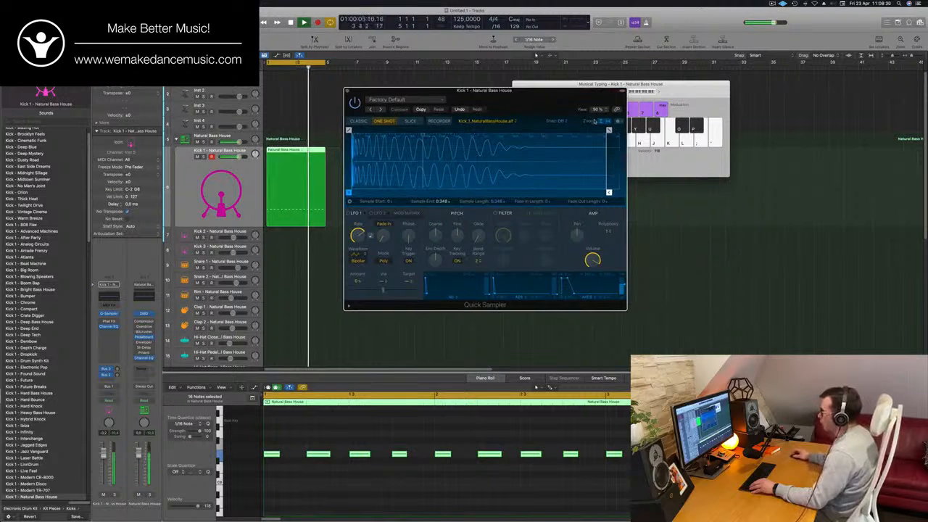
Add a fade-out of about 0.284 s to the Kick 1 sample and replay the loop
left_click_drag(609, 130, 401, 131)
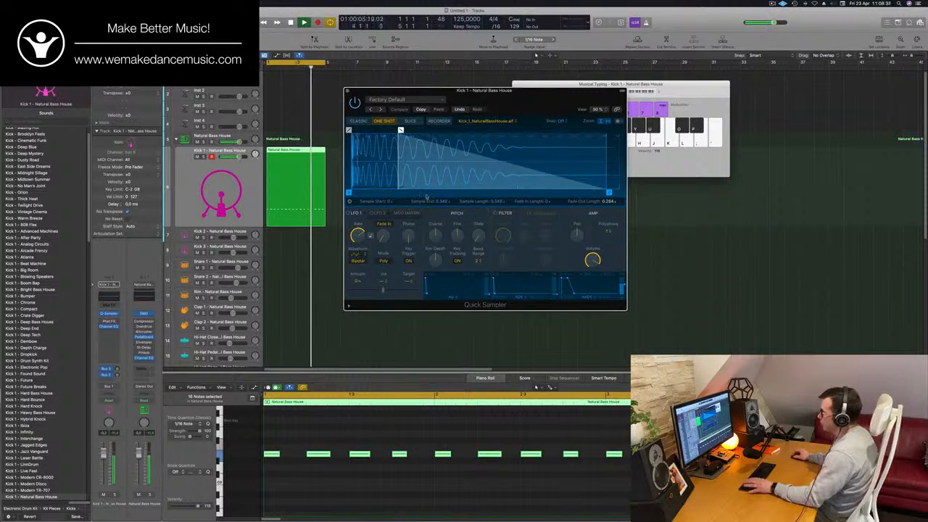
left_click(214, 183)
key("space")
key("space")
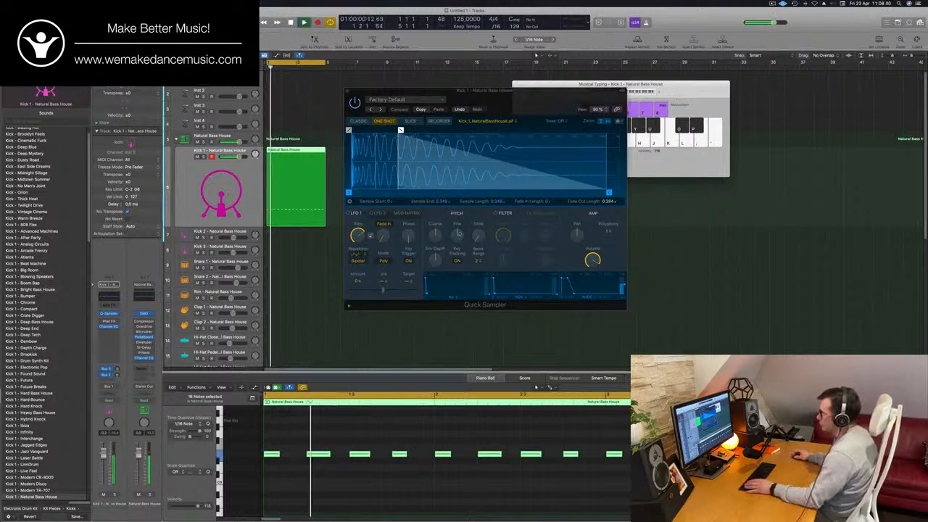
Try a different coarse pitch for the Kick 1 sample, comparing it during playback
left_click(440, 240)
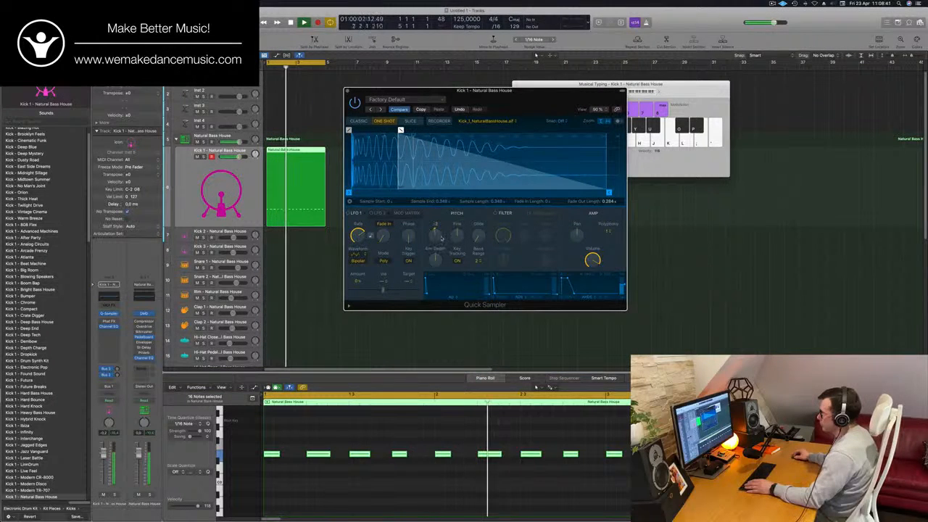
key("space")
key("space")
key("space")
key("space")
left_click(113, 433)
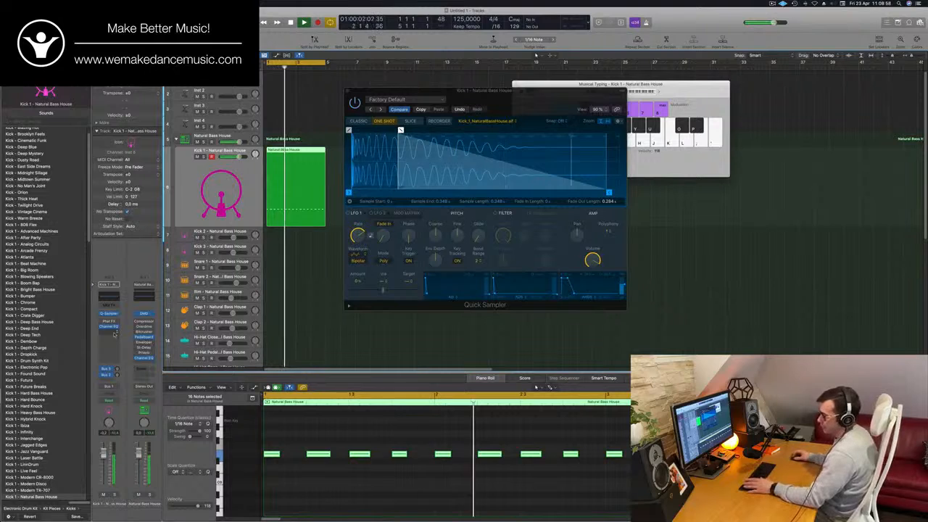
Insert a stereo Compressor after the Channel EQ on the Kick 1 channel
left_click(114, 334)
mouse_move(121, 392)
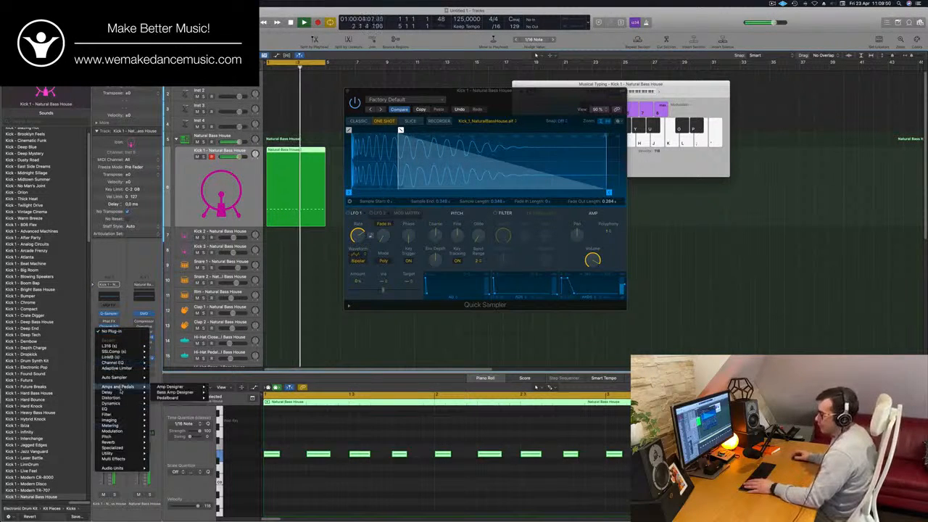
mouse_move(127, 415)
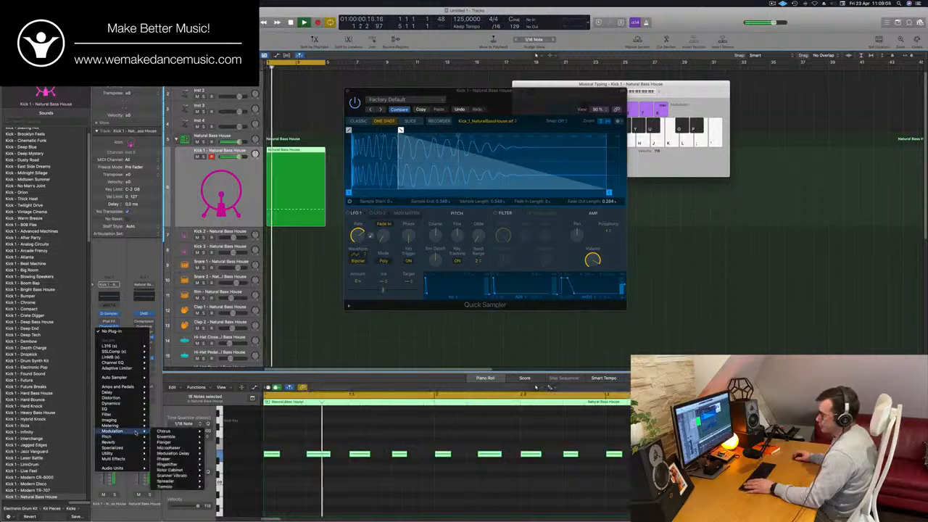
mouse_move(177, 409)
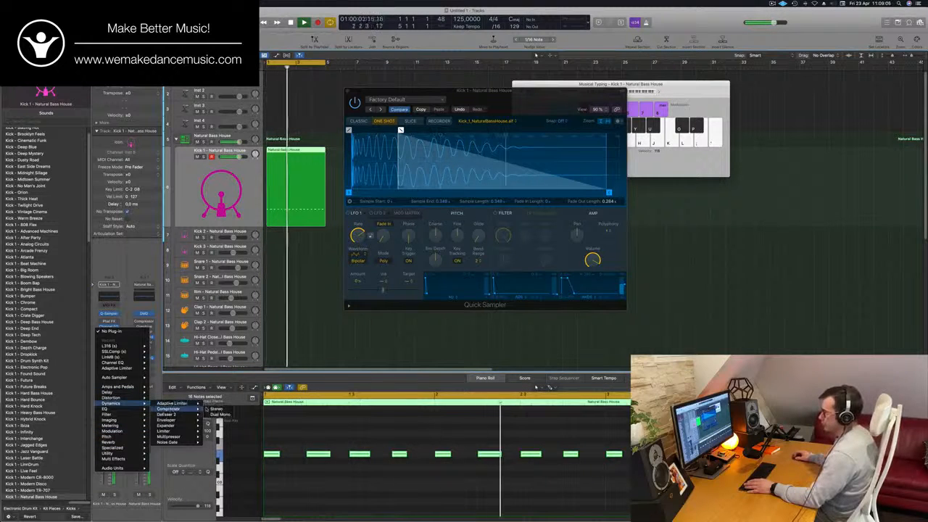
left_click(216, 410)
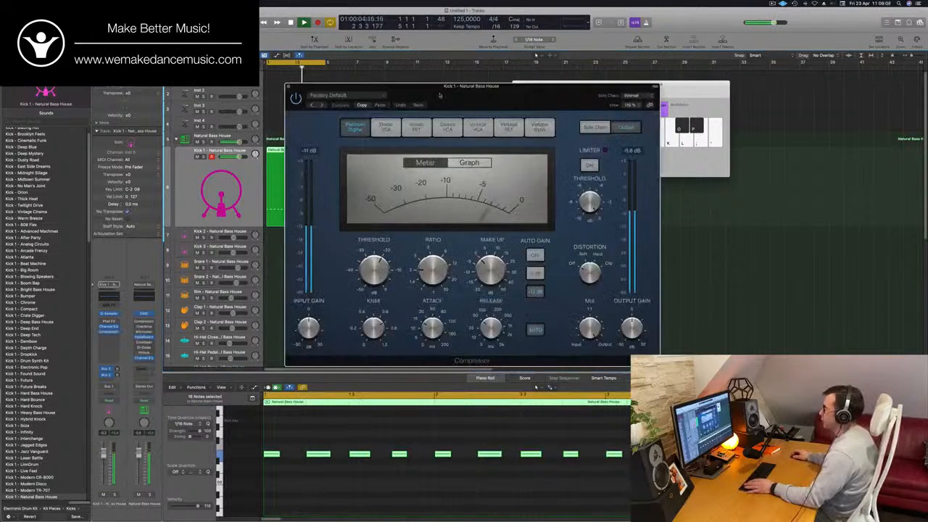
Switch the Kick 1 compressor to the Classic VCA model and adjust its threshold
left_click(510, 134)
left_click(541, 133)
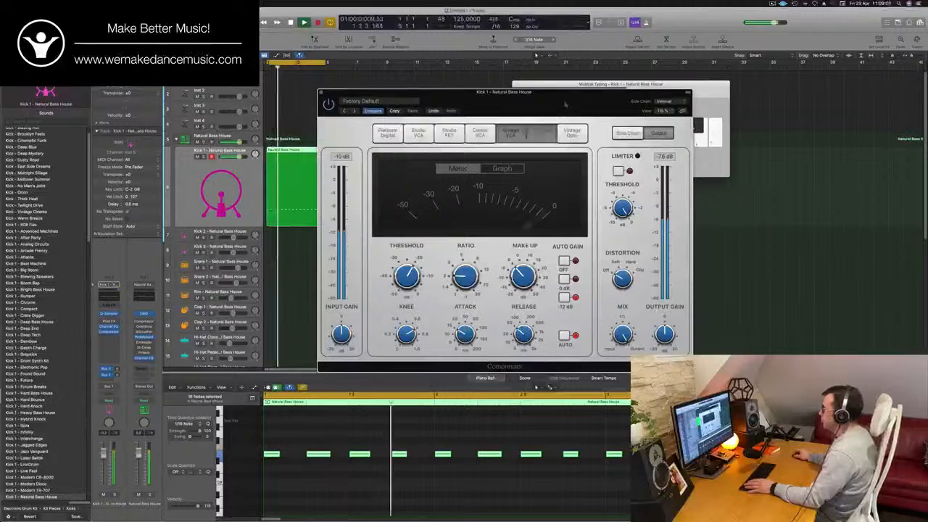
left_click(497, 133)
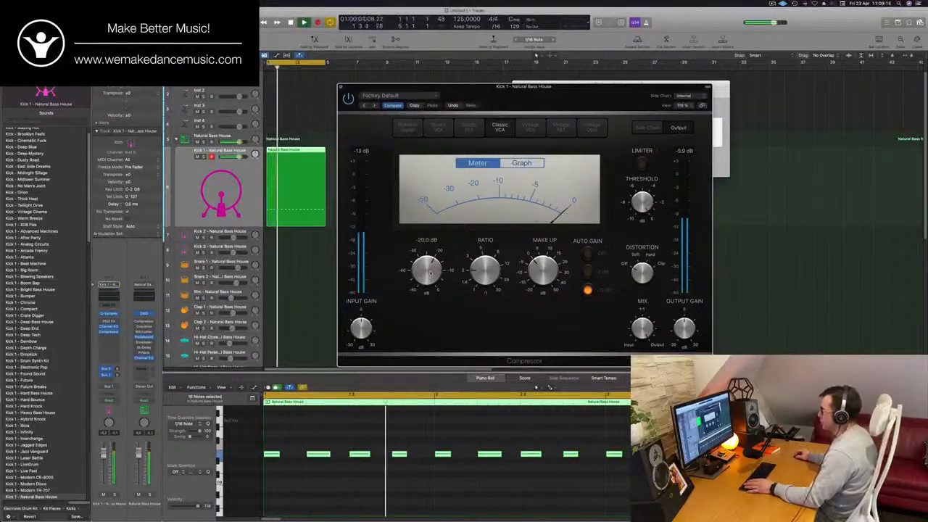
left_click_drag(430, 274, 431, 267)
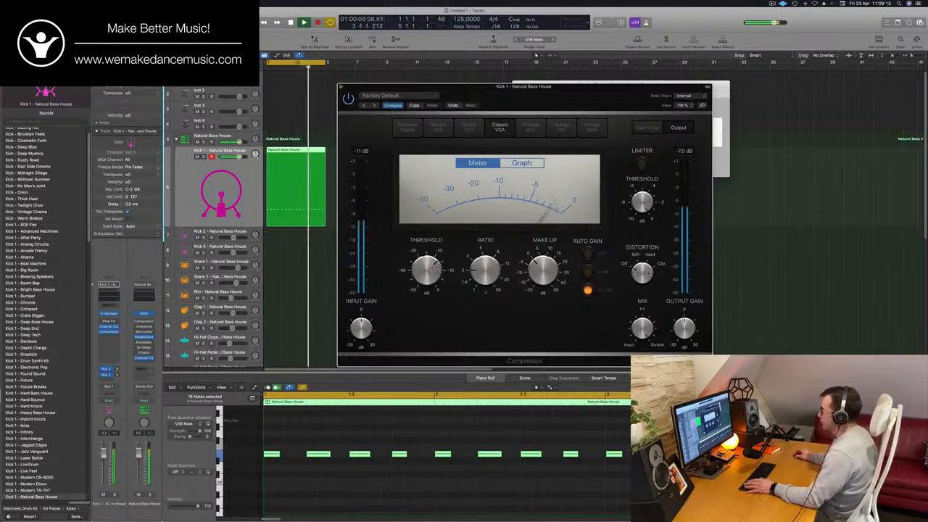
Turn off the auto gain in the Kick 1 compressor and close the plug-in
left_click(588, 254)
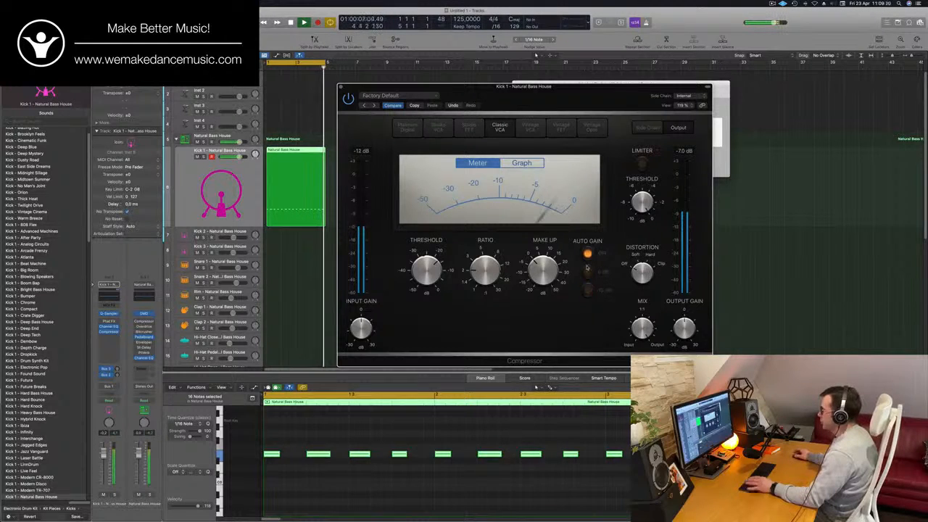
left_click_drag(585, 96, 628, 92)
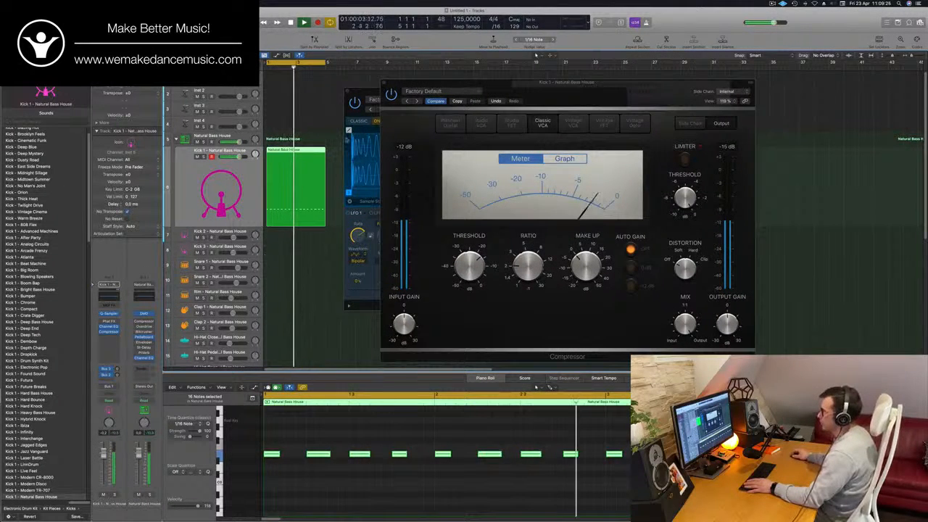
key("super+w")
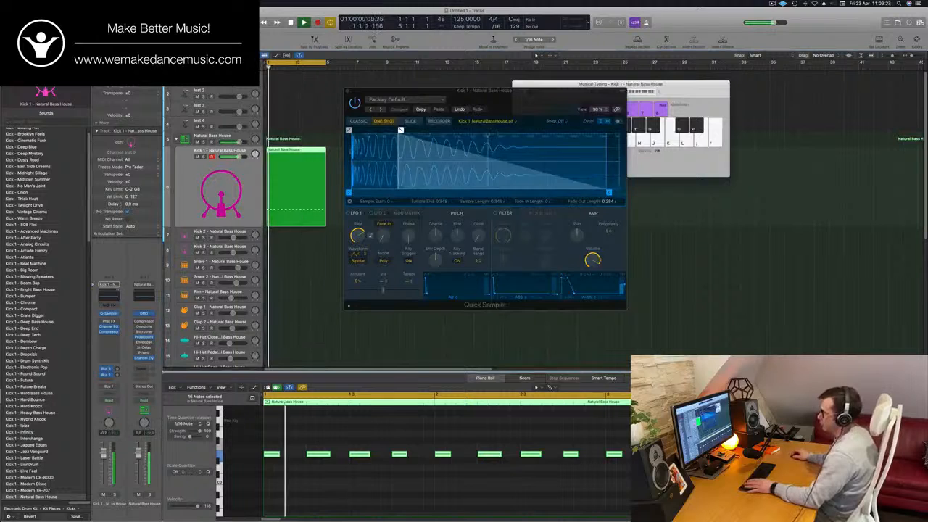
Try a +9.3 dB boost at 3240 Hz and a -23.9 dB high shelf at 1090 Hz in the Kick 1 Channel EQ
left_click(145, 297)
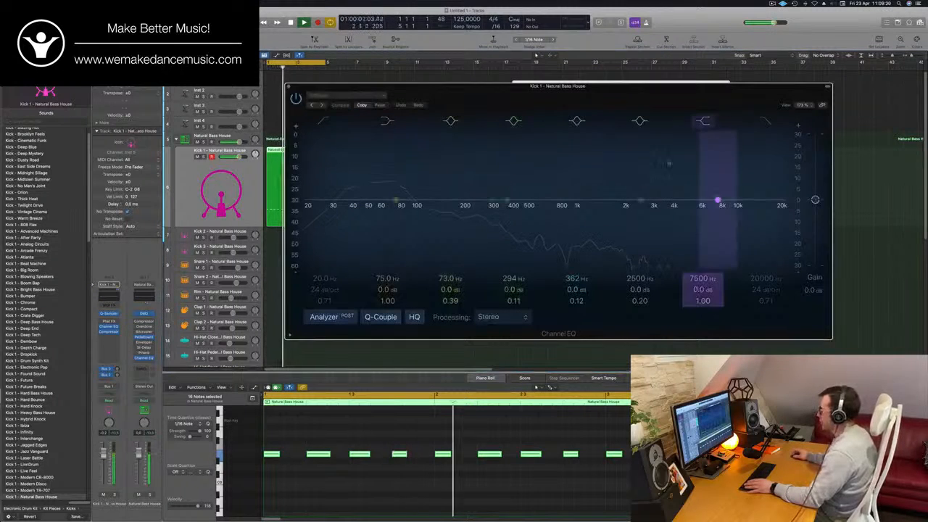
left_click_drag(640, 203, 665, 195)
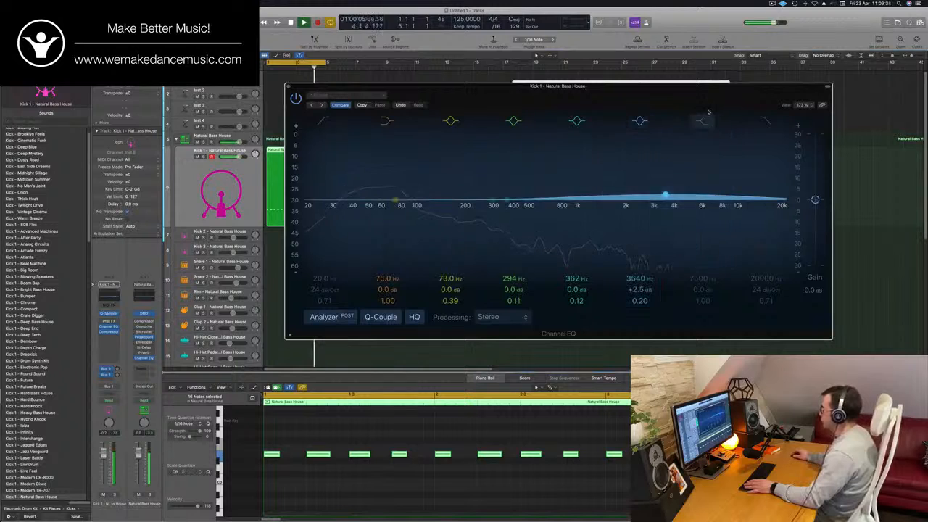
left_click(706, 125)
mouse_move(713, 192)
left_mouse_down()
mouse_move(710, 207)
mouse_move(707, 177)
left_mouse_up()
left_click(703, 121)
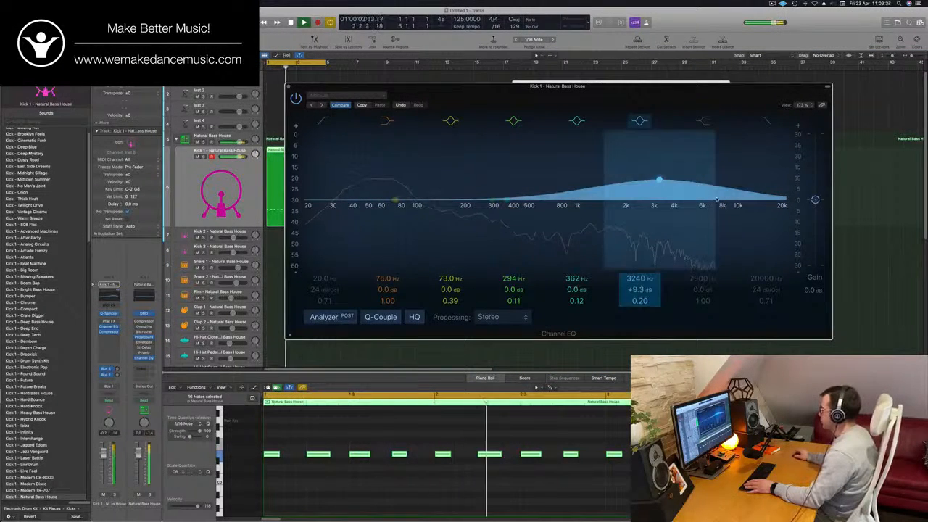
left_click_drag(718, 202, 591, 273)
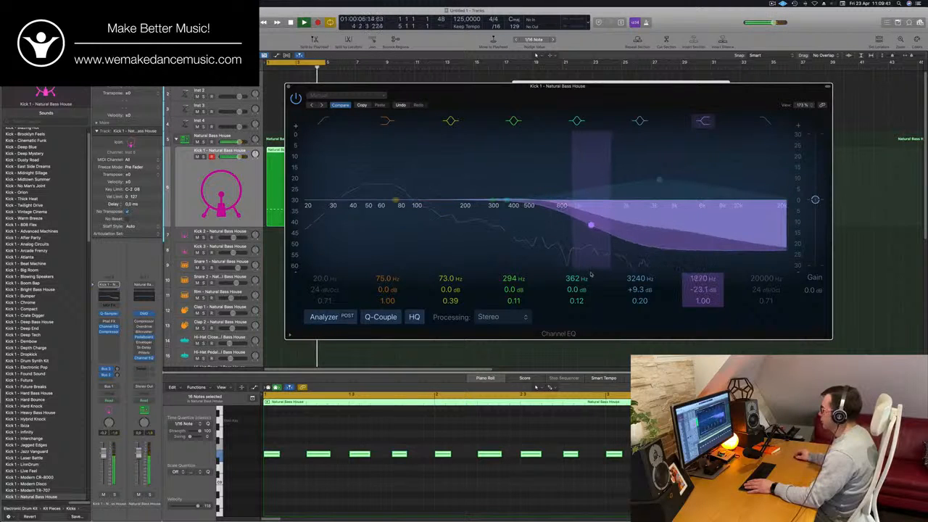
mouse_move(591, 225)
left_mouse_down()
mouse_move(767, 215)
mouse_move(723, 225)
mouse_move(559, 224)
mouse_move(584, 226)
left_mouse_up()
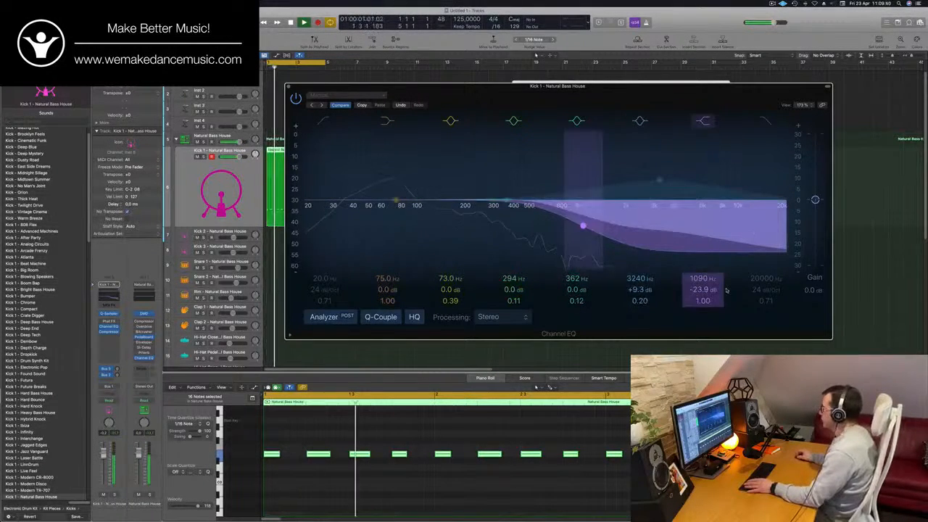
Switch off the 3240 Hz peak band and the high shelf in the Kick 1 Channel EQ and close it
left_click(639, 121)
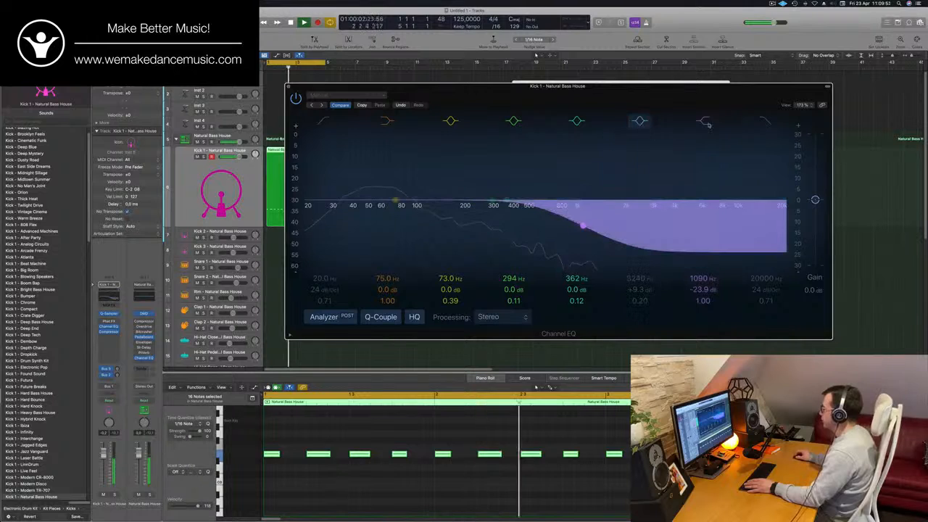
left_click(704, 121)
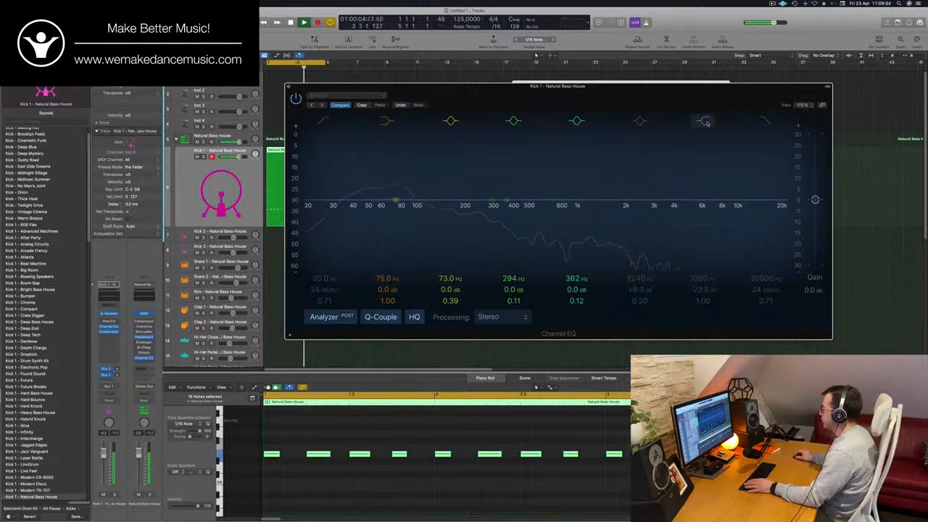
left_click(707, 122)
left_click(707, 122)
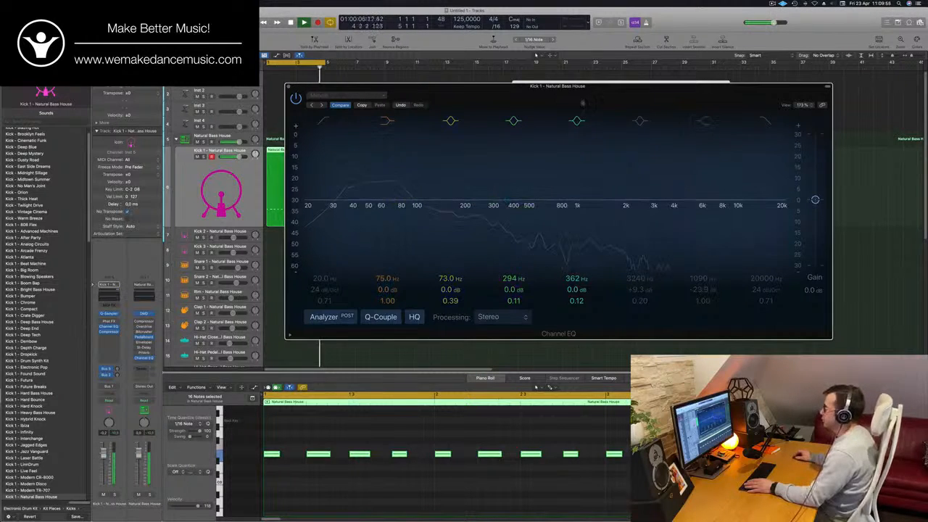
left_click_drag(566, 87, 619, 79)
key("space")
left_click(341, 78)
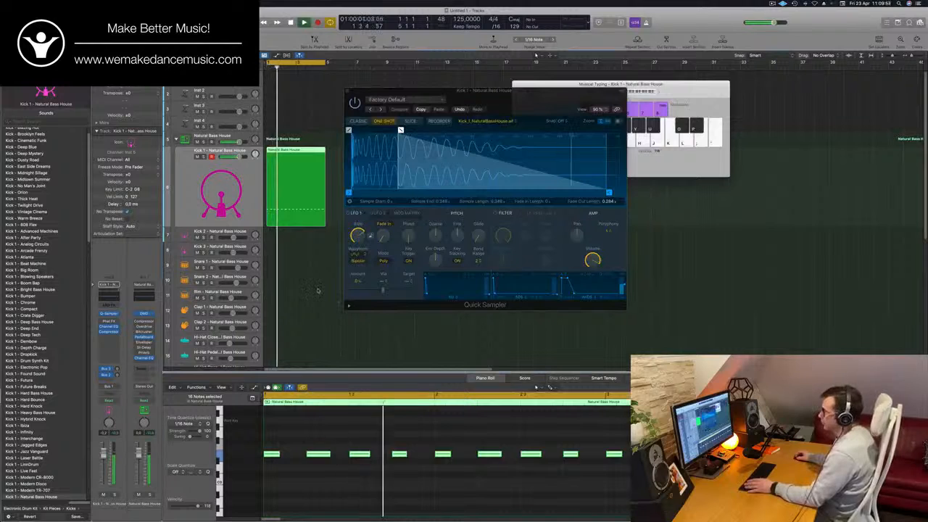
Stop playback, move the Quick Sampler window aside and copy the Kick 1 region onto the Snare 1 track
left_click_drag(554, 103, 777, 85)
key("space")
left_click(365, 161)
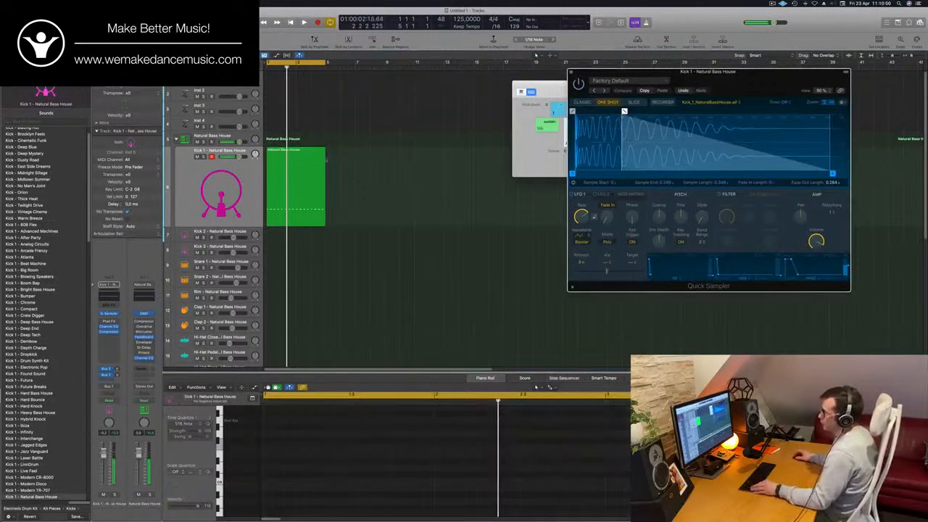
left_click(285, 155)
left_click_drag(295, 218, 308, 266)
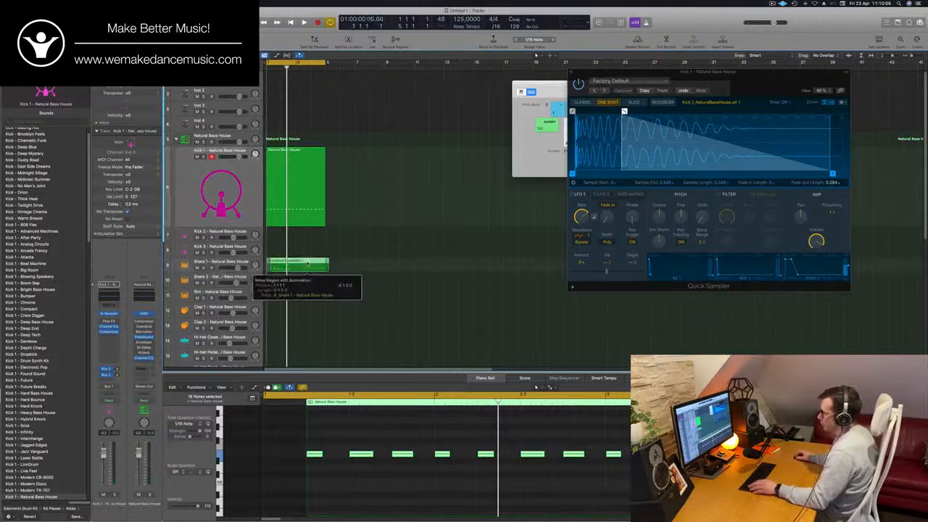
Delete the notes on beats 1 and 3 of every bar in the Snare 1 region and play the loop
left_click(272, 454)
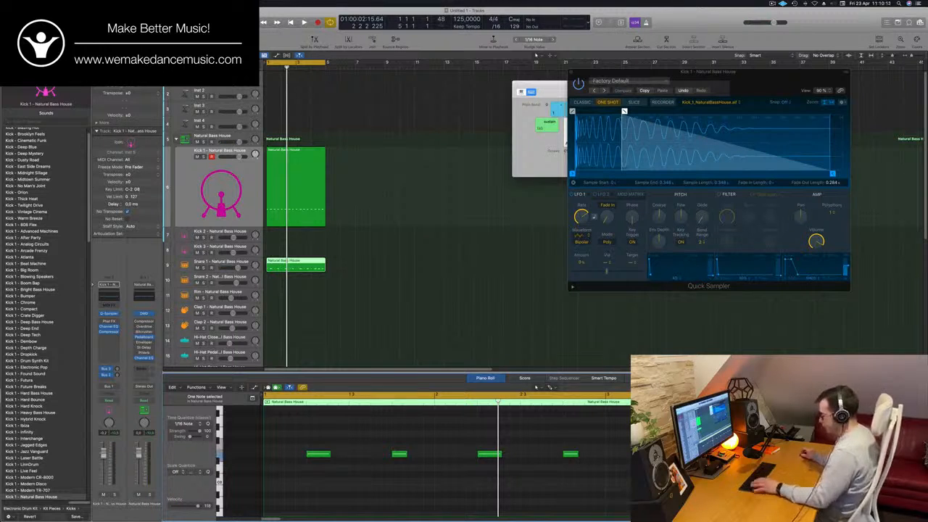
key("super+Left")
key("super+Left")
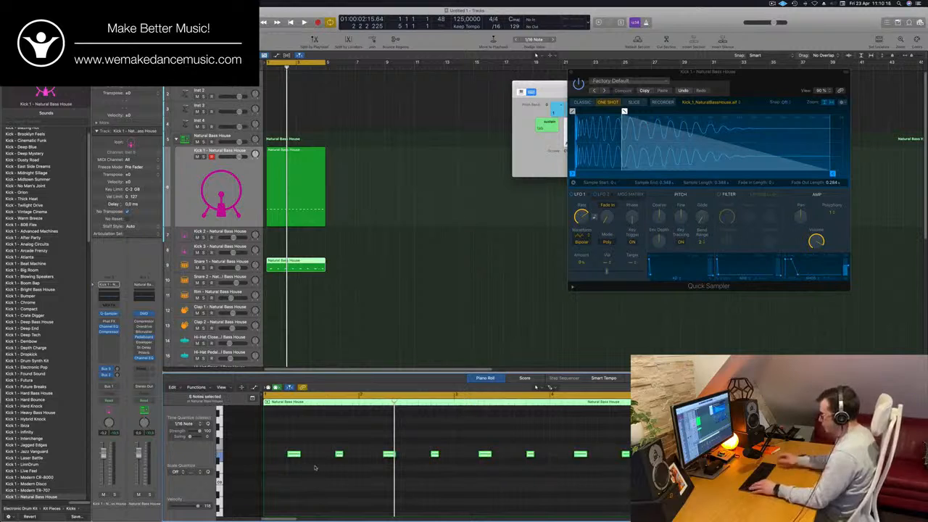
key("Delete")
key("space")
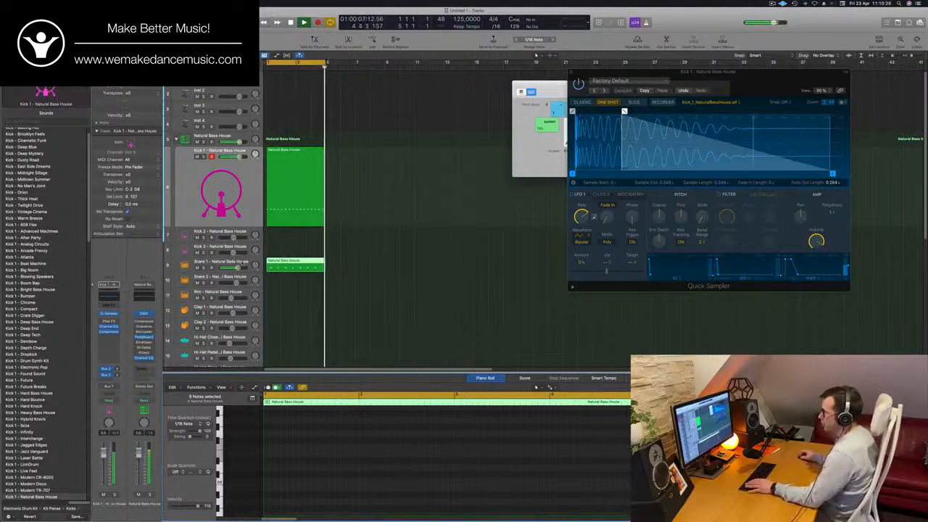
Adjust the Snare 1 track's sends to the reverb and delay buses and open the Tape Delay on the delay bus
left_click(242, 262)
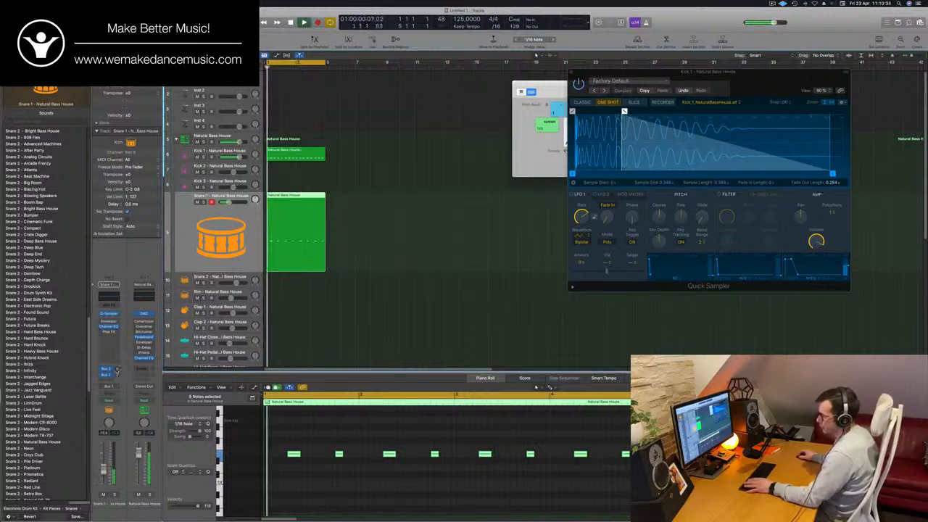
left_click(115, 370)
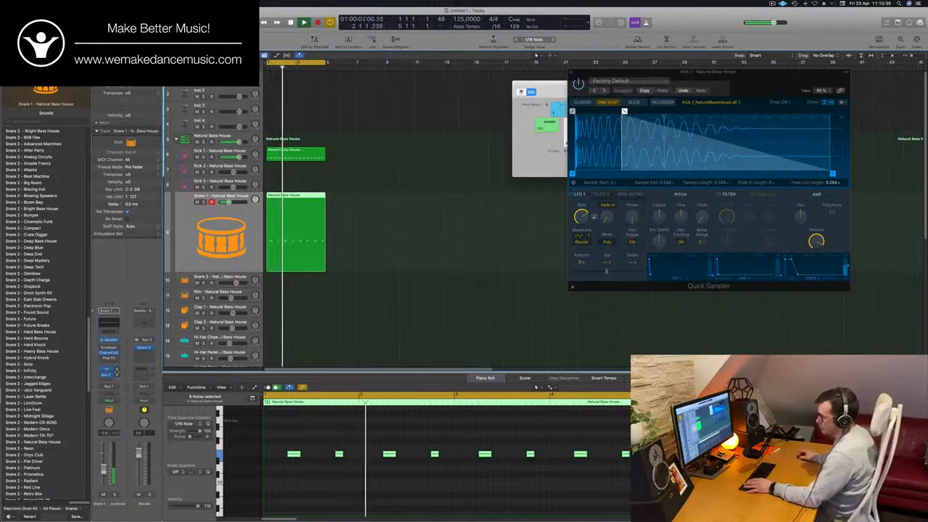
left_click(118, 376)
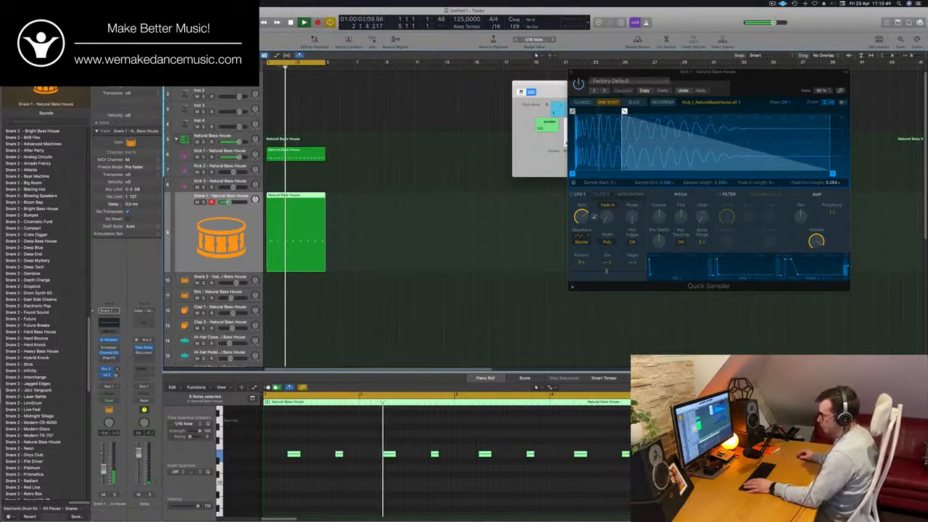
left_click(144, 348)
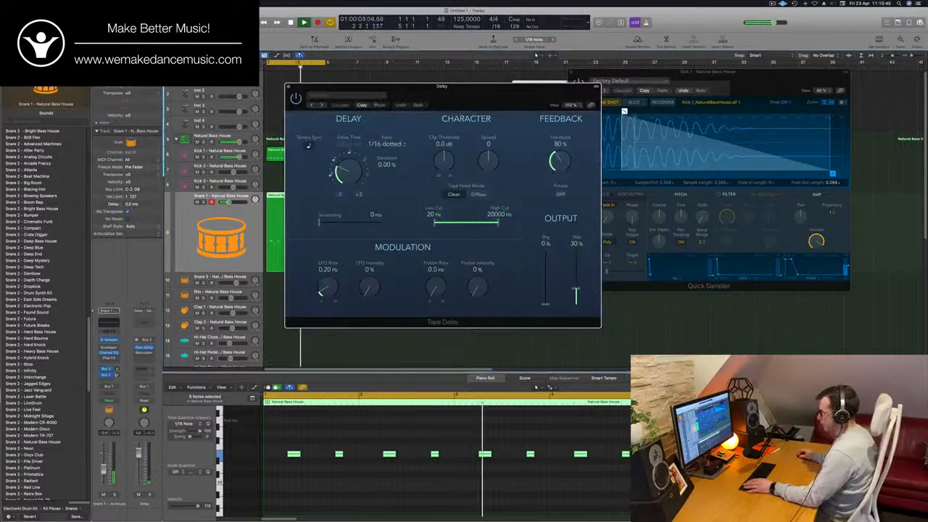
left_click_drag(442, 101, 415, 103)
Audition the Tape Delay presets on the looping snare, stepping backward from Ultra Dub to 1/4 Note Flutter
left_click(286, 107)
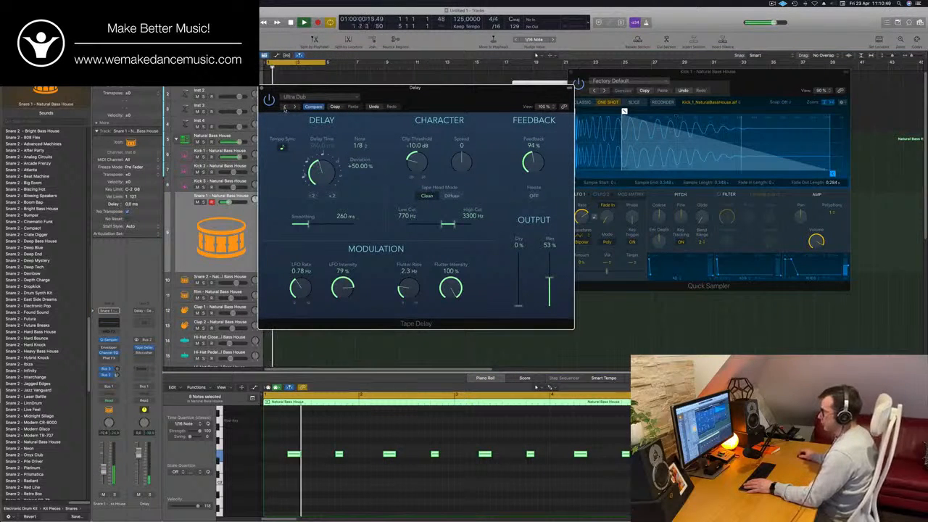
left_click(285, 106)
left_click(286, 107)
left_click(286, 106)
left_click(286, 106)
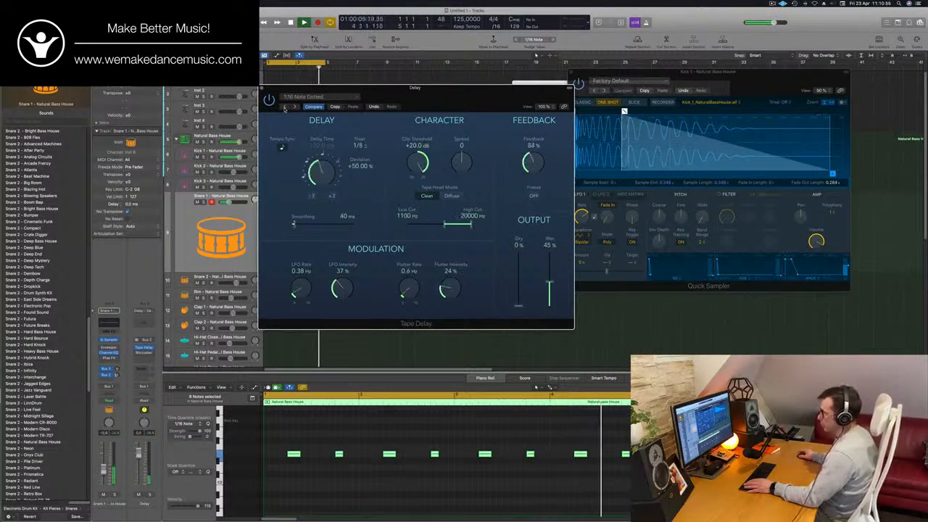
left_click(286, 107)
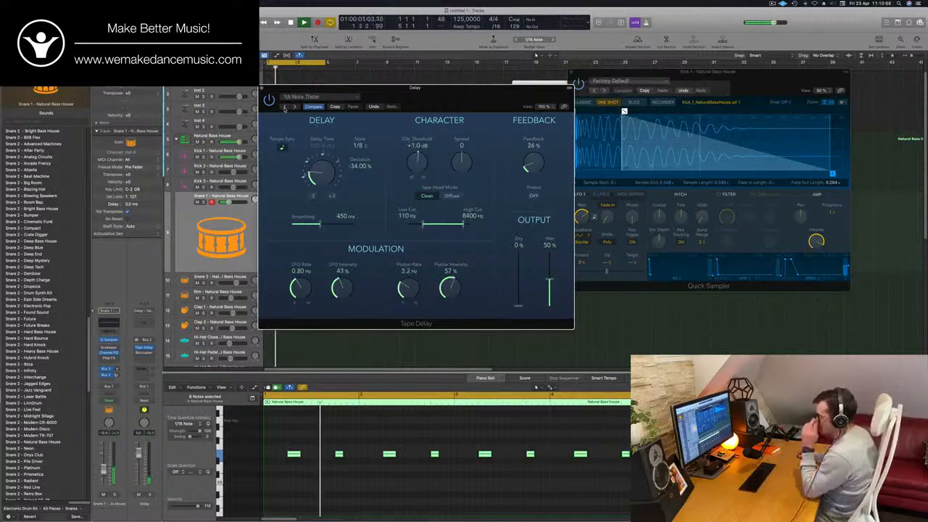
left_click(286, 106)
left_click(286, 107)
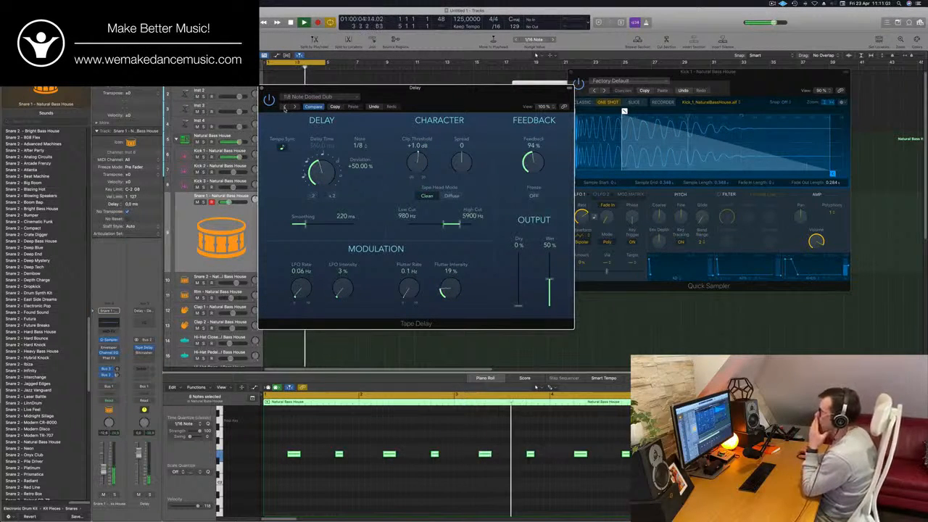
left_click(286, 107)
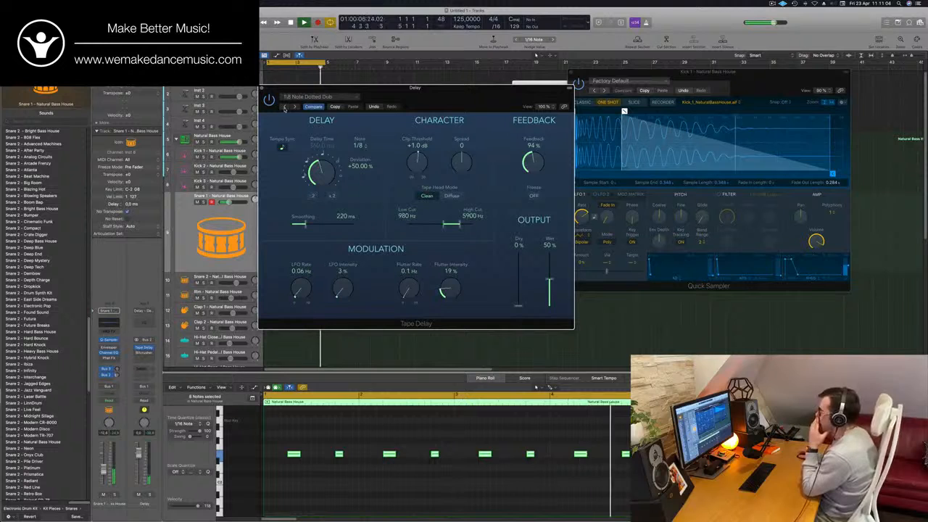
left_click(286, 107)
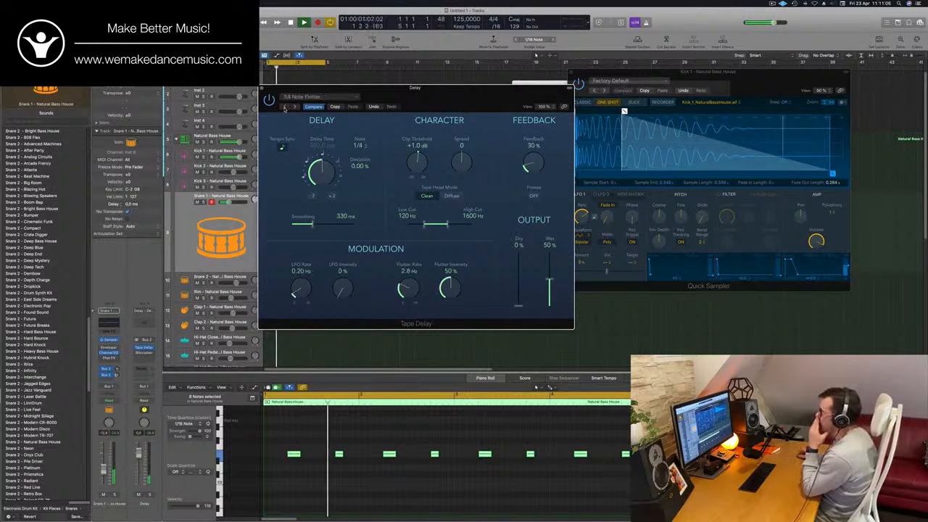
left_click(295, 107)
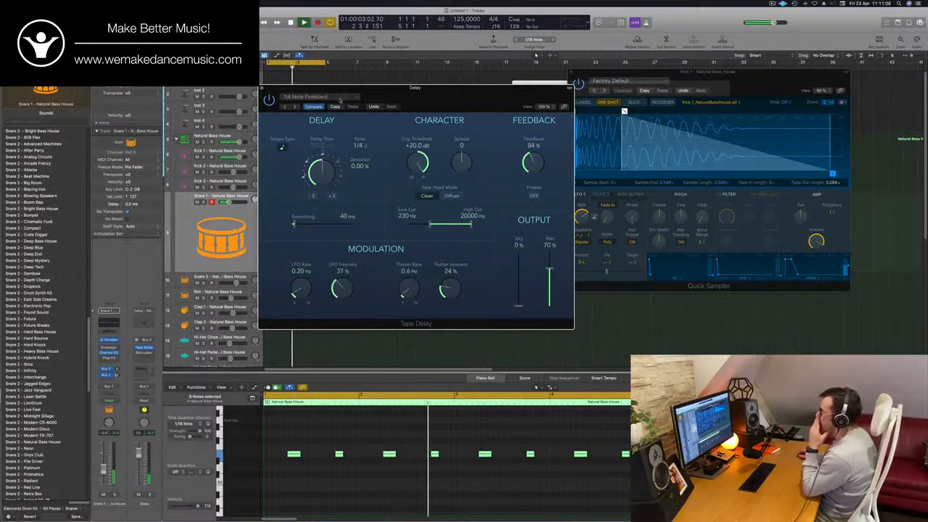
Try the 1/16 Note Triplet preset in the Tape Delay with the wet output at 52% and an adjusted feedback
left_click(341, 98)
left_click(319, 296)
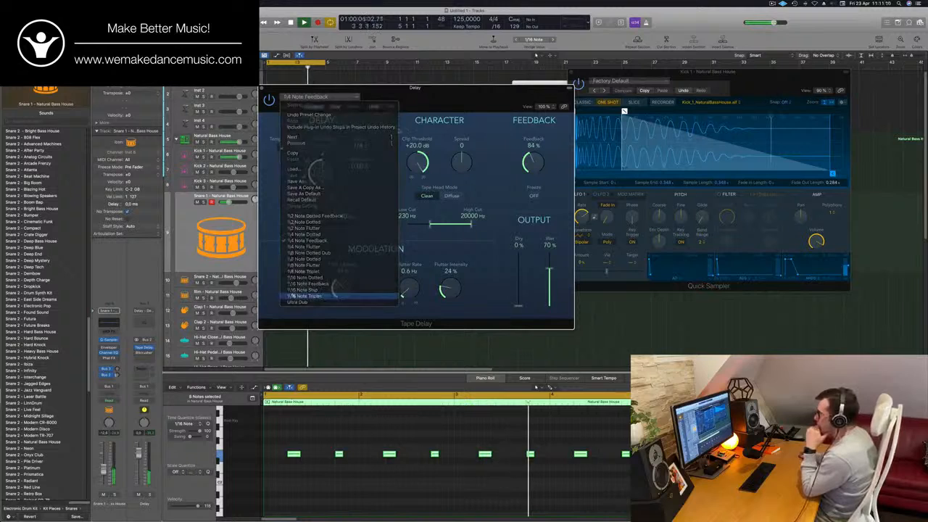
left_click_drag(426, 100, 451, 102)
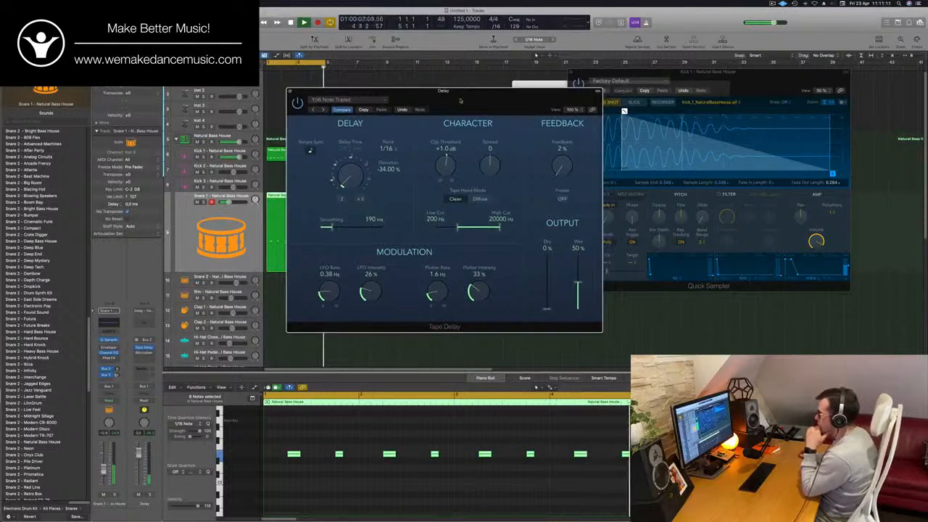
mouse_move(577, 284)
left_mouse_down()
mouse_move(578, 254)
mouse_move(578, 295)
mouse_move(578, 280)
left_mouse_up()
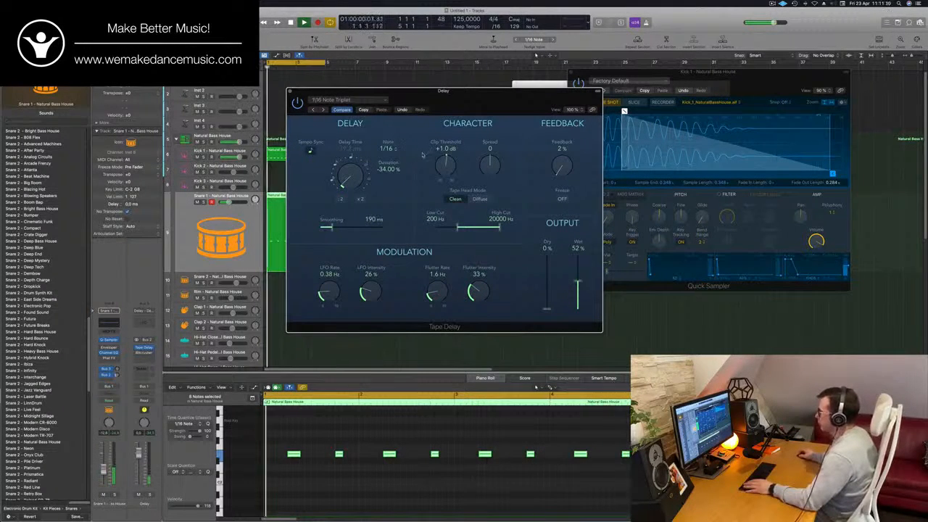
mouse_move(562, 166)
left_mouse_down()
mouse_move(570, 143)
mouse_move(559, 166)
left_mouse_up()
Load the 1/16 Note Dotted preset in the Tape Delay, set its feedback to 27% and close the plug-in
left_click(313, 109)
left_click(314, 110)
left_click(313, 109)
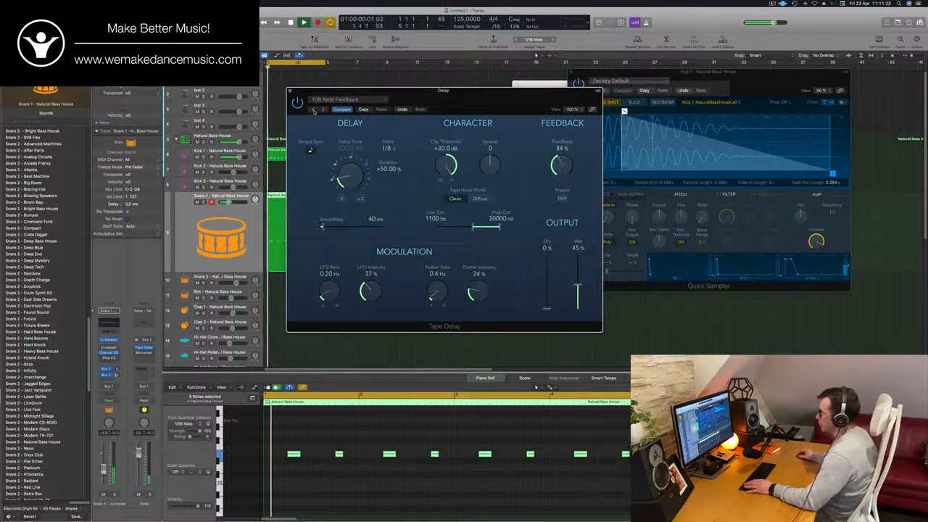
left_click_drag(558, 165, 563, 173)
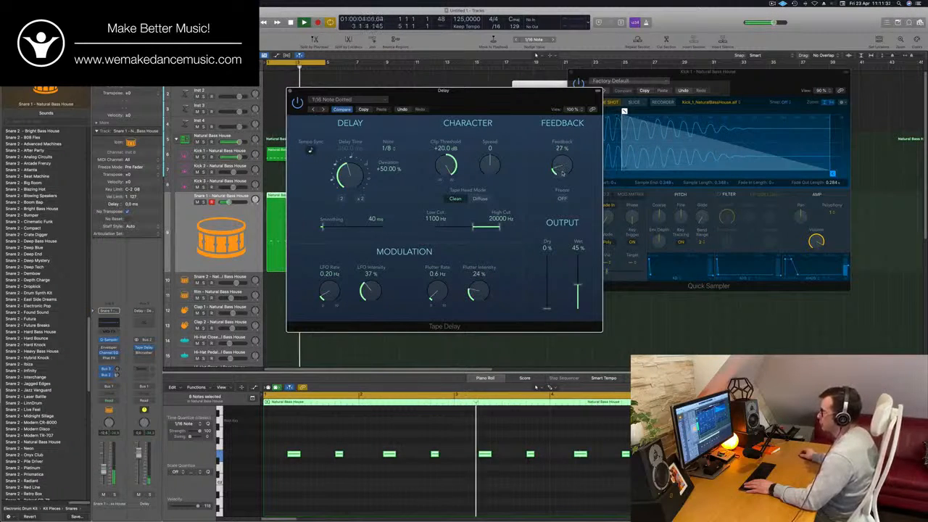
left_click(289, 92)
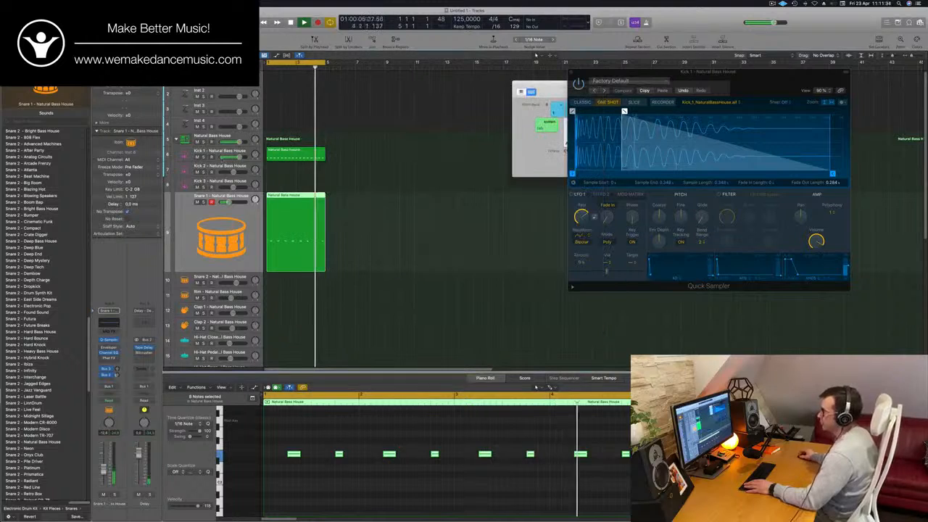
scroll(457, 166, "down", 3)
scroll(429, 119, "down", 4)
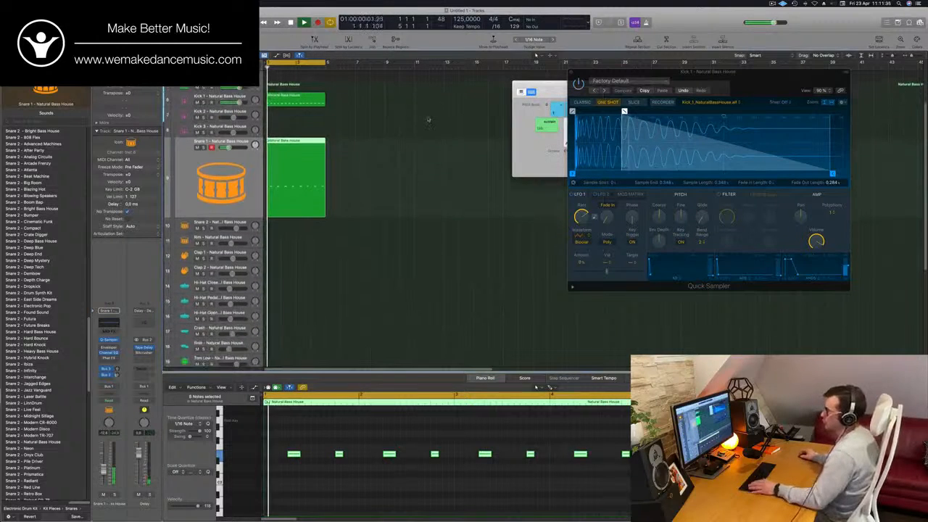
Copy the Snare 1 region to the Hi-Hat Closed track, with its notes an eighth earlier and duplicated at a one-beat offset
left_click_drag(283, 153, 297, 270)
left_click_drag(287, 440, 641, 485)
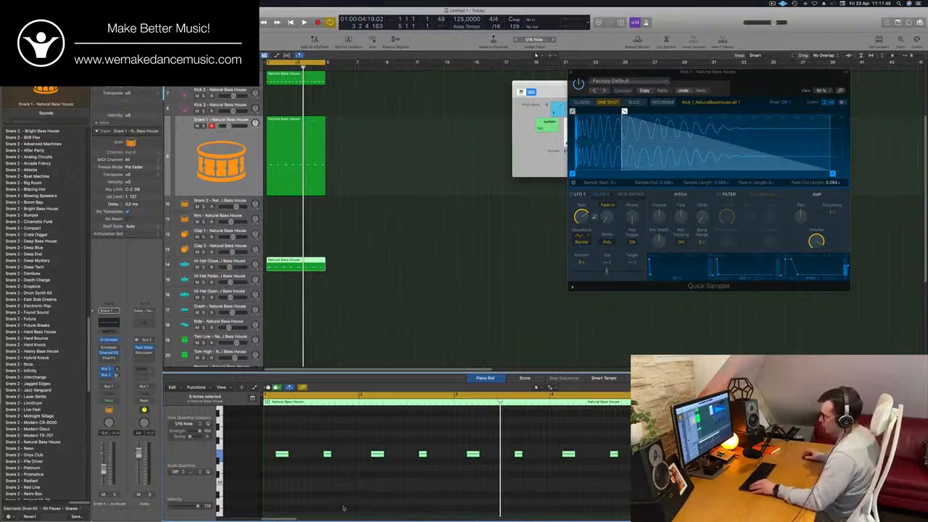
left_click_drag(282, 454, 305, 457)
key("space")
left_click(219, 263)
key("space")
key("space")
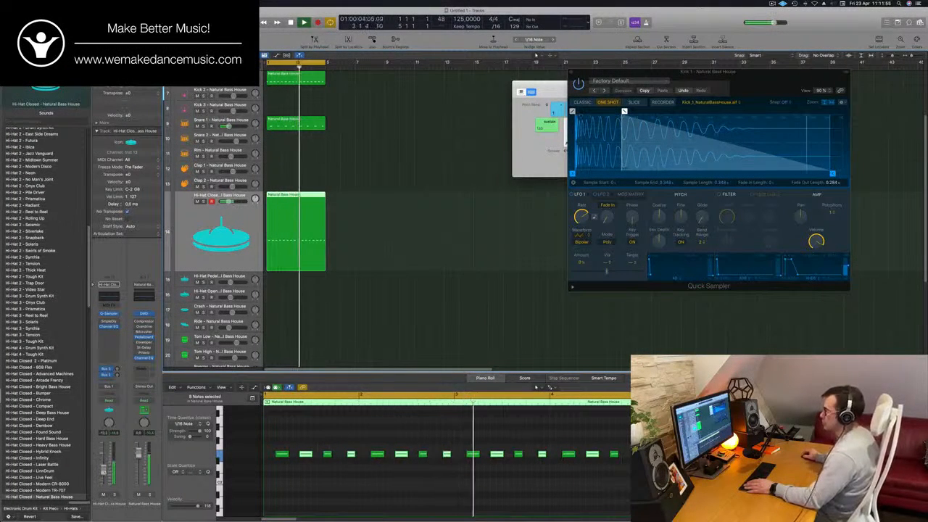
left_click(357, 98)
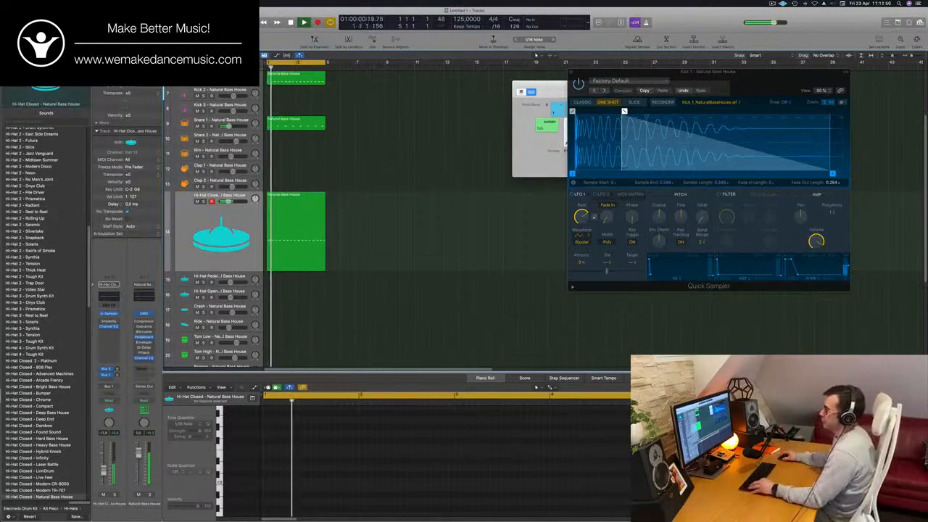
key("super+Up")
left_click(311, 206)
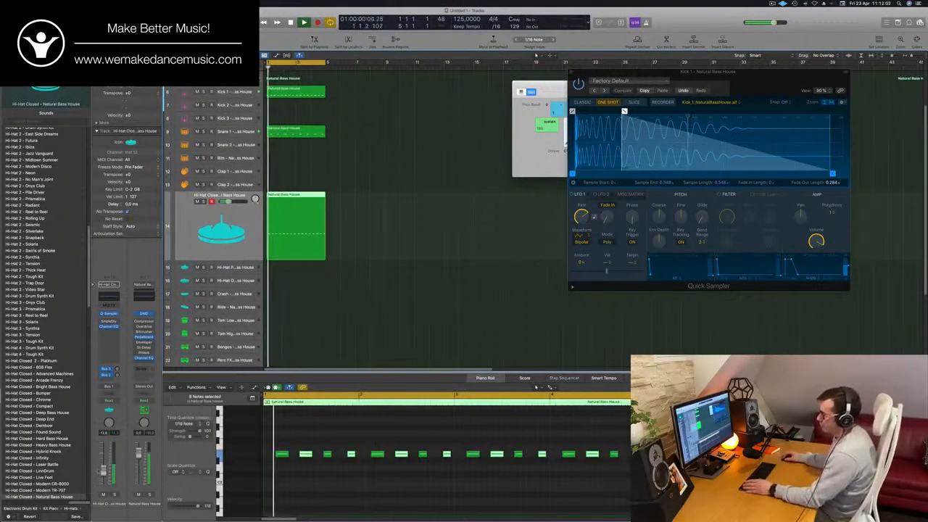
scroll(431, 321, "down", 5)
left_click(428, 205)
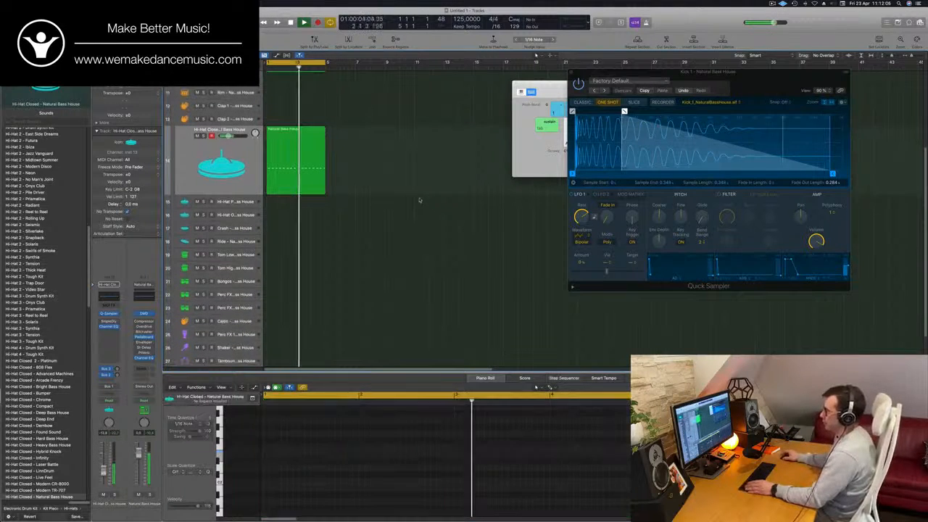
scroll(428, 203, "up", 1)
left_click(304, 190)
left_click_drag(304, 190, 302, 267)
key("space")
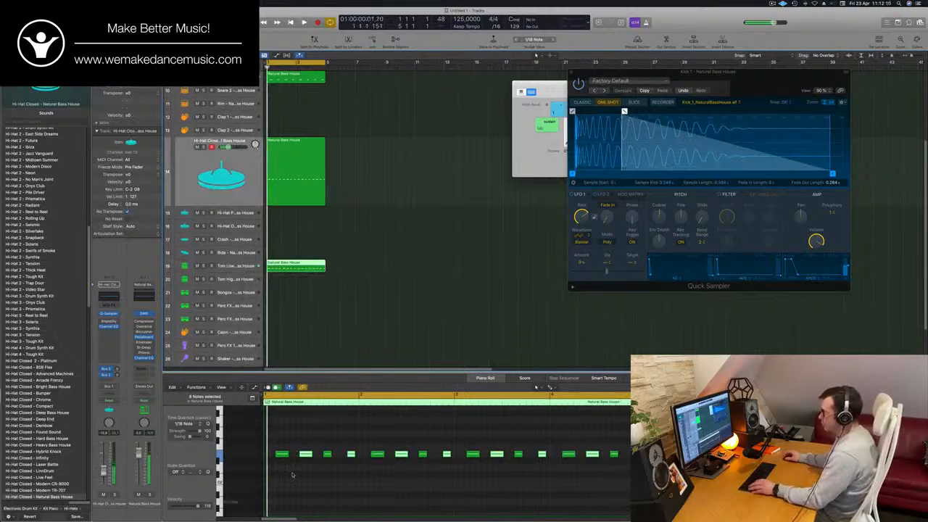
double_click(292, 475)
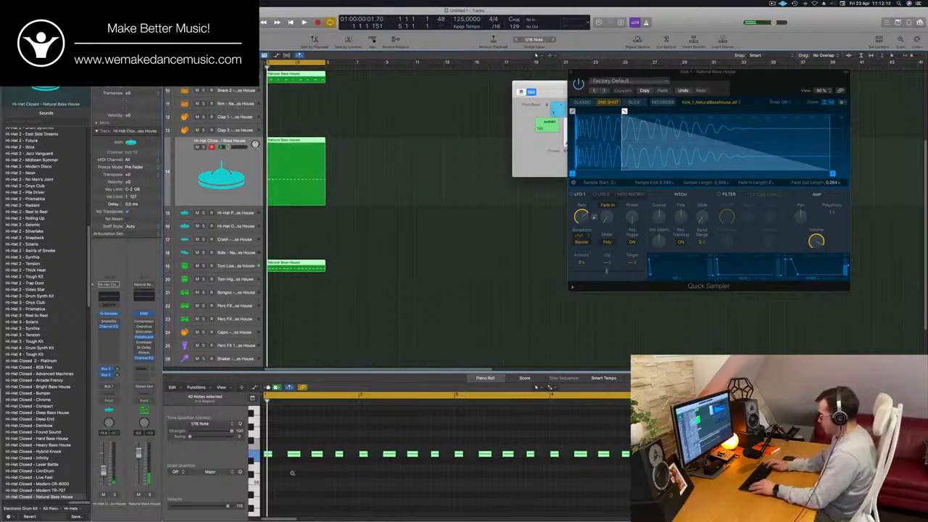
key("Down")
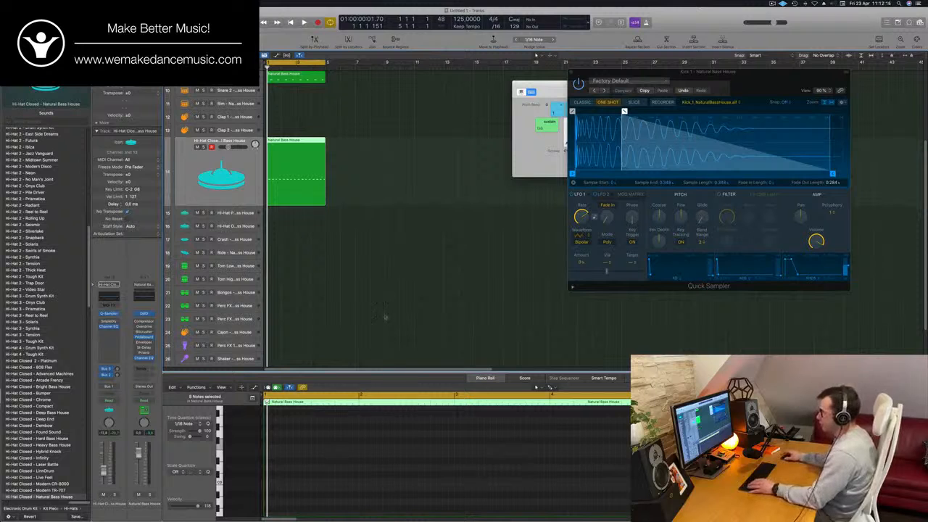
Copy the Hi-Hat Closed region to the Tom Low track and transpose all its notes down an octave
left_click_drag(295, 197, 276, 271)
left_click_drag(274, 440, 641, 515)
key("alt+shift+Down")
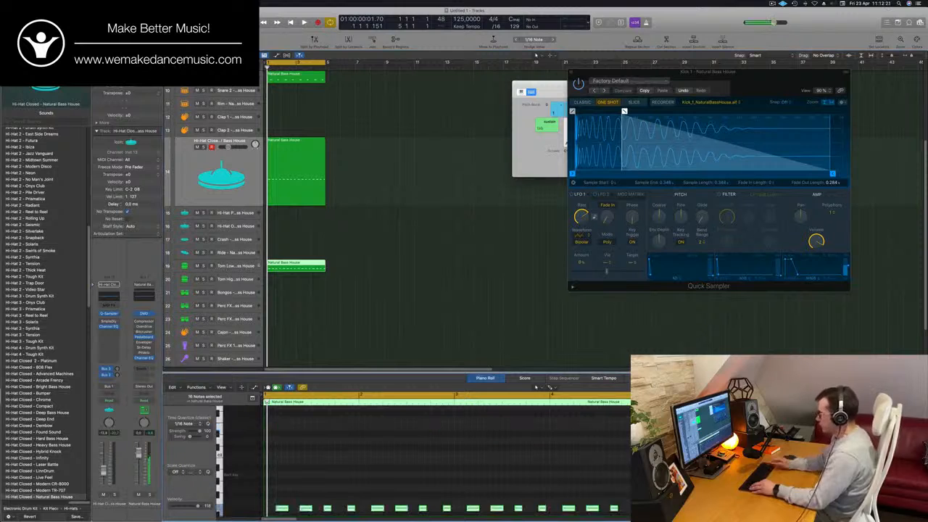
scroll(414, 470, "down", 5)
scroll(312, 439, "up", 1)
scroll(308, 448, "up", 3)
Thin out the first two bars of the Tom Low pattern by deleting its second, fifth and sixth notes
left_click(307, 463)
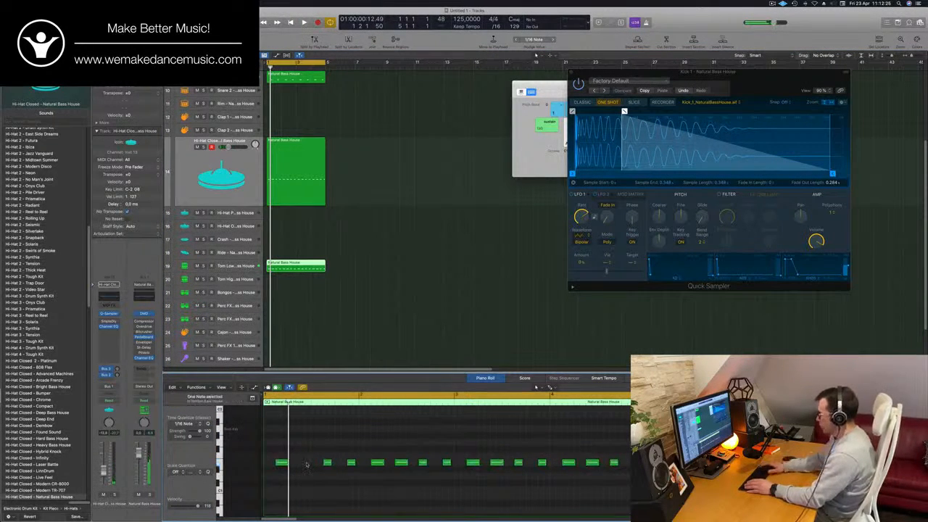
key("space")
scroll(358, 462, "left", 2)
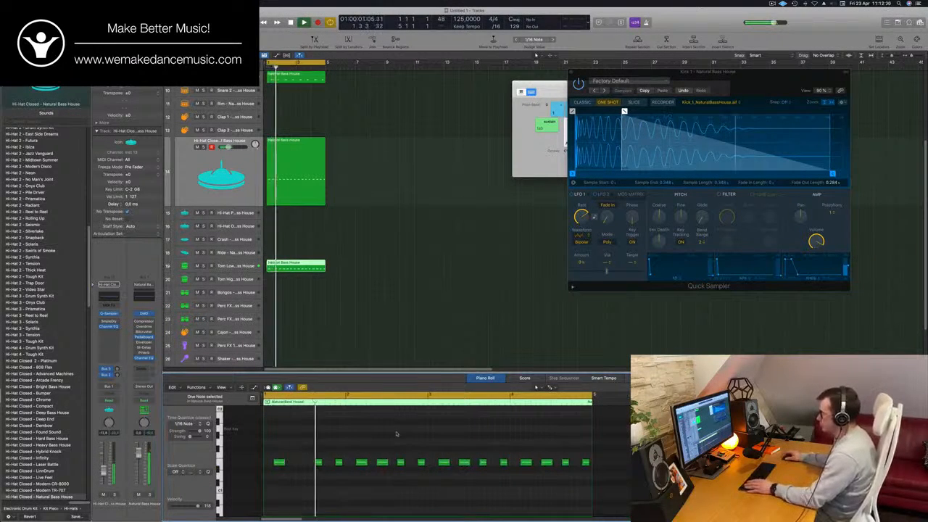
scroll(277, 269, "up", 1)
scroll(277, 269, "right", 1)
scroll(280, 268, "down", 2)
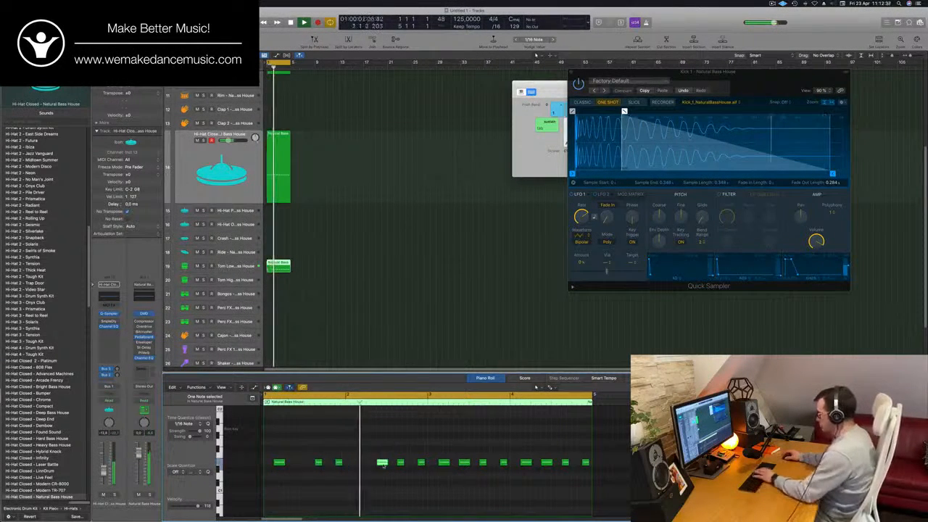
scroll(406, 427, "down", 2)
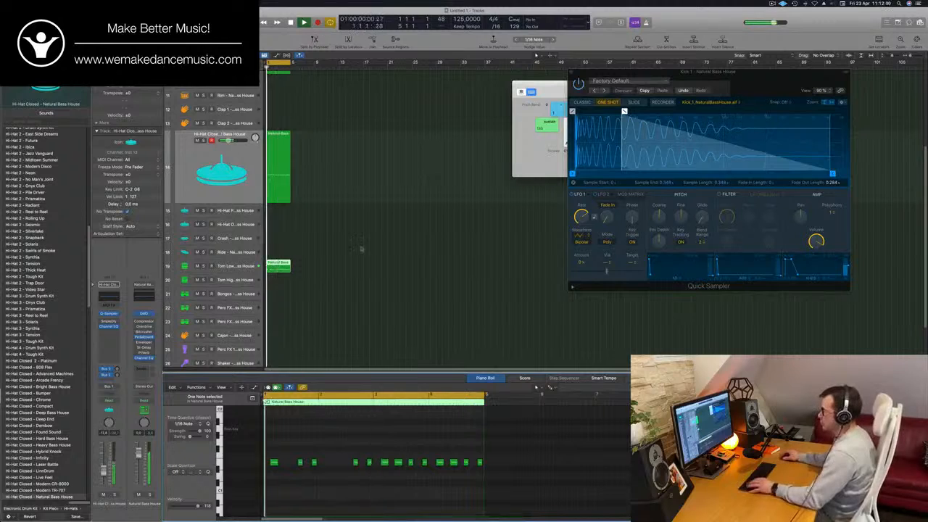
scroll(304, 274, "up", 1)
scroll(373, 479, "up", 2)
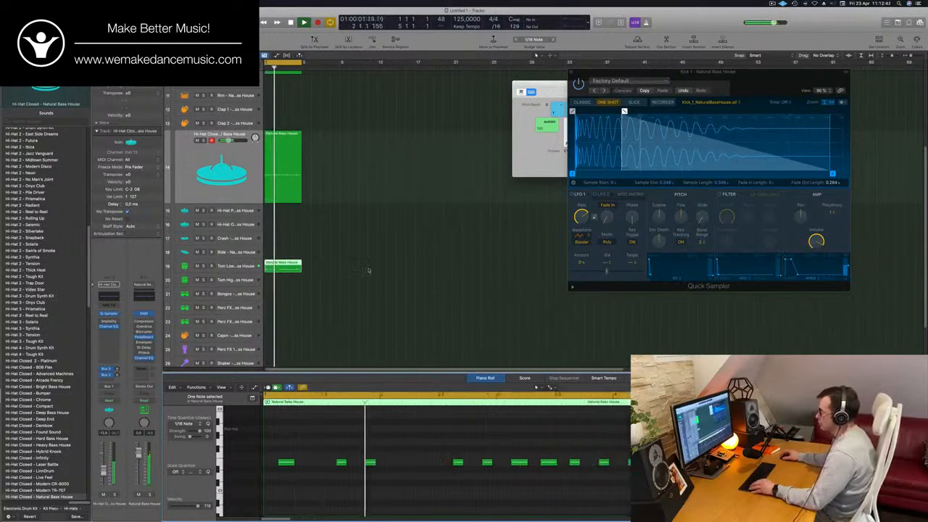
Split the Tom Low region at bar 3 and replace its second half with a copy of the first
left_click(283, 266)
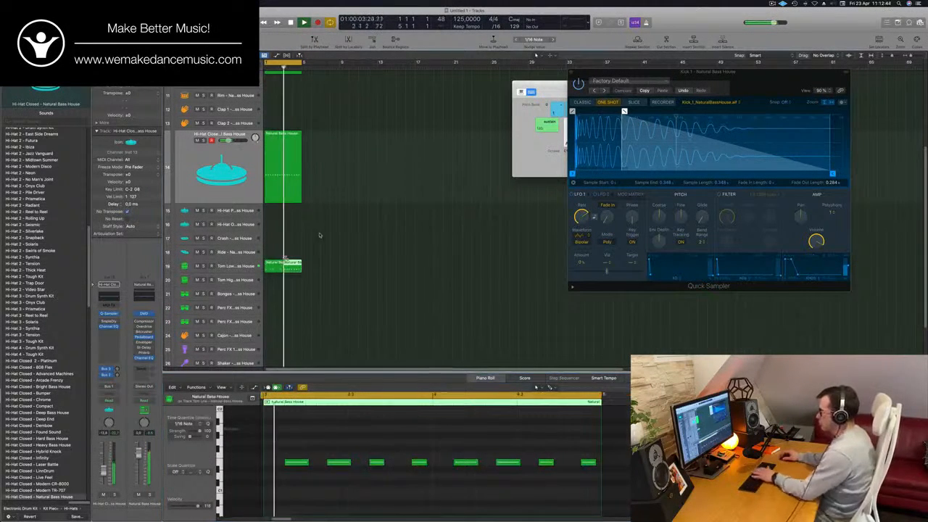
key("Delete")
left_click(278, 267)
left_click_drag(278, 267, 293, 269)
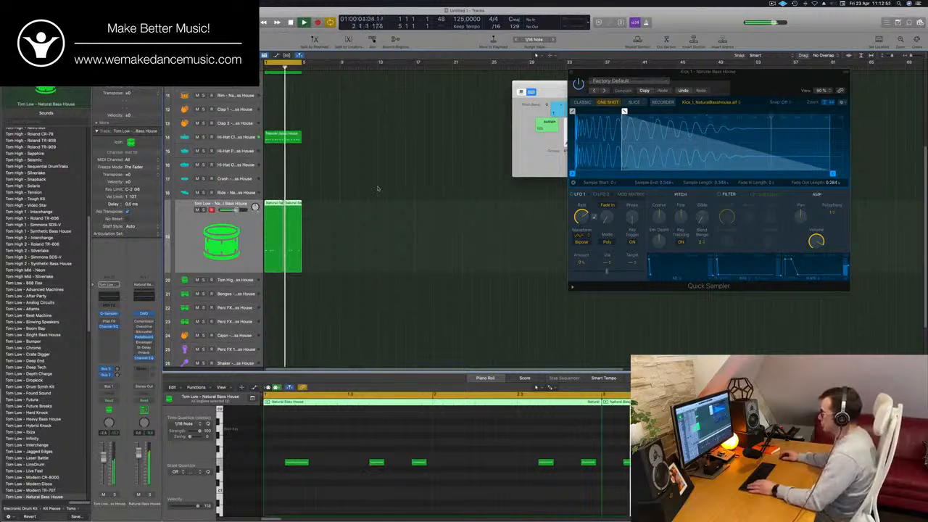
Try transposing all notes in both Tom Low regions up and down by octaves
left_click(334, 204)
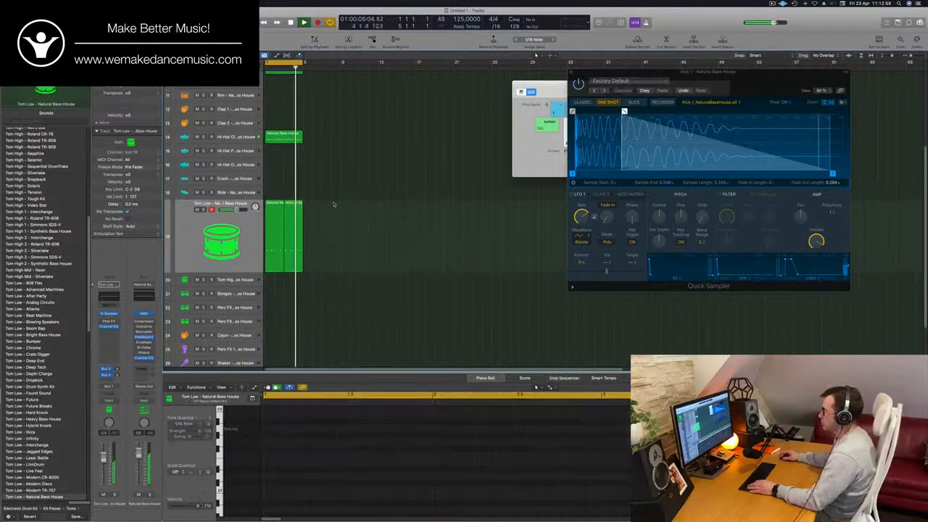
left_click_drag(335, 204, 281, 225)
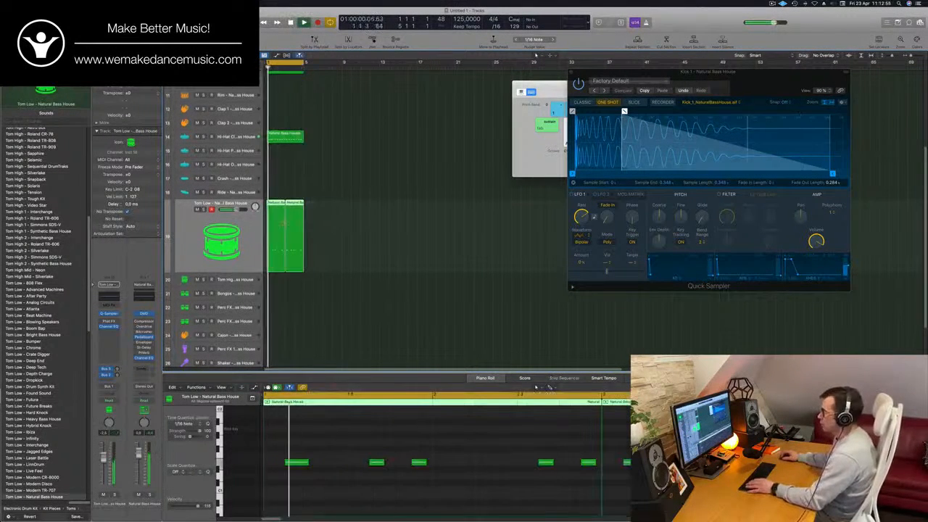
left_click(343, 490)
key("super+a")
key("alt+shift+Up")
key("alt+shift+Down")
key("alt+shift+Down")
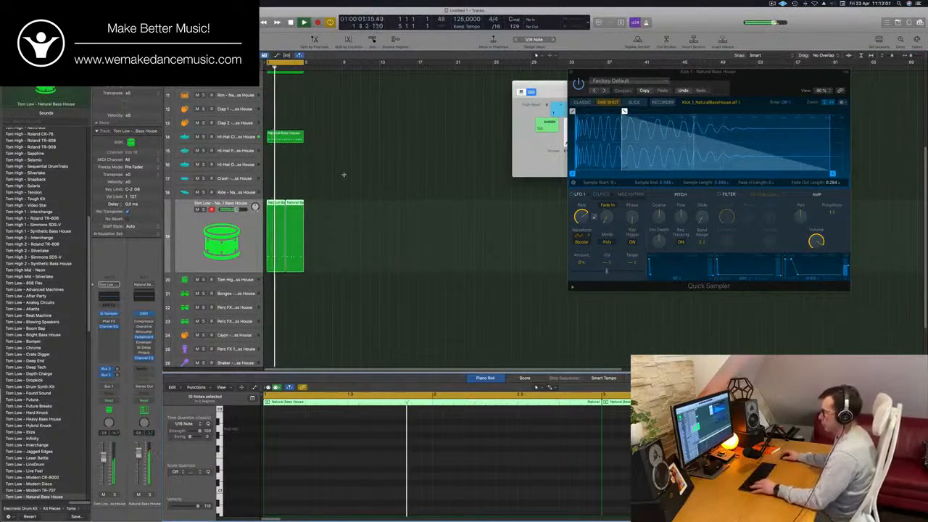
key("alt+shift+Up")
Move both Tom Low regions to the Tom High track
left_click_drag(280, 205, 280, 282)
key("super+Right")
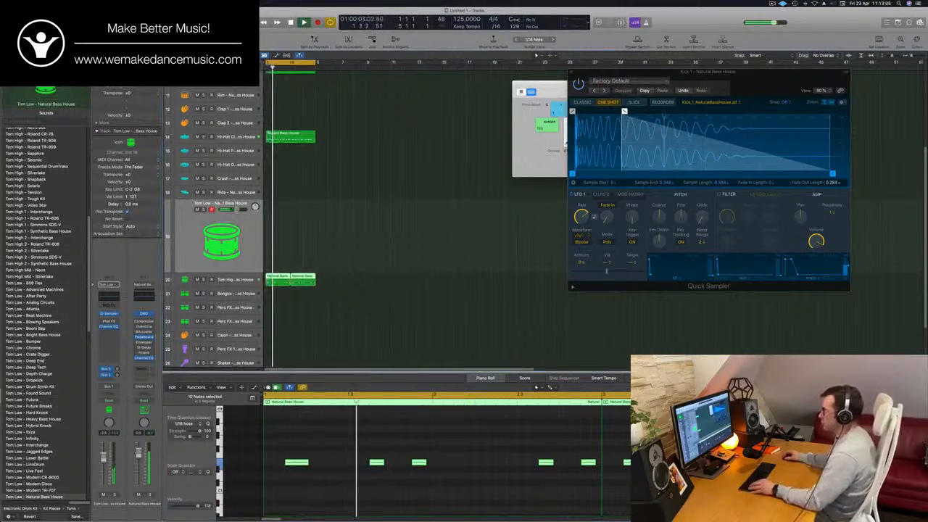
key("super+Right")
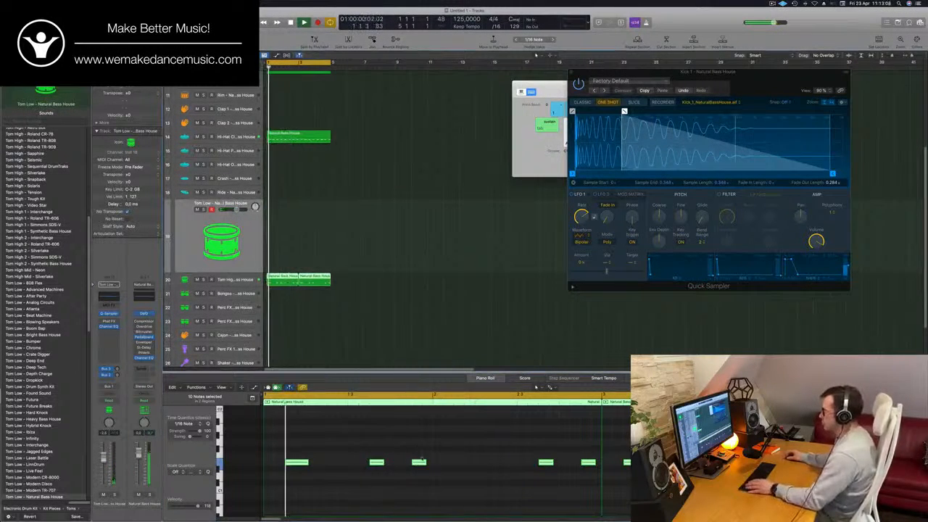
Delete the last three notes of each Tom High region, keeping only the first two
left_click(419, 462)
key("super+Left")
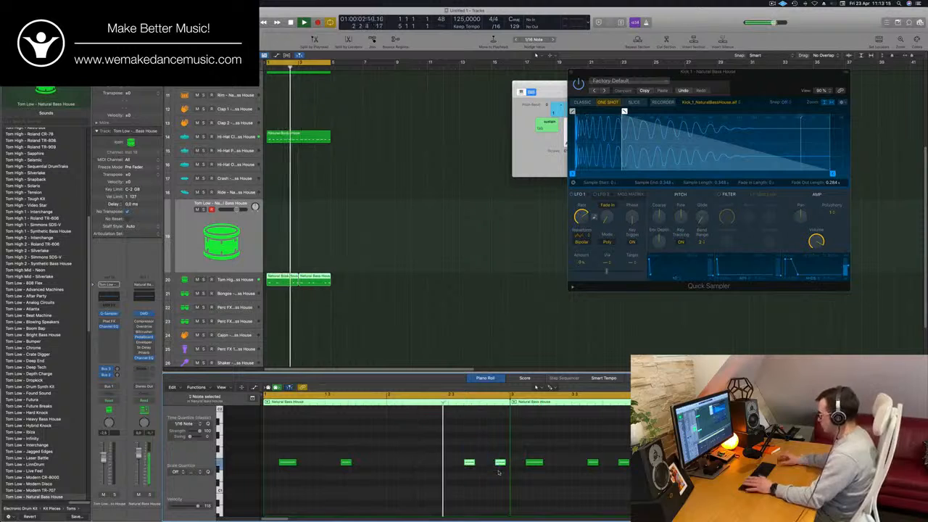
scroll(493, 472, "down", 3)
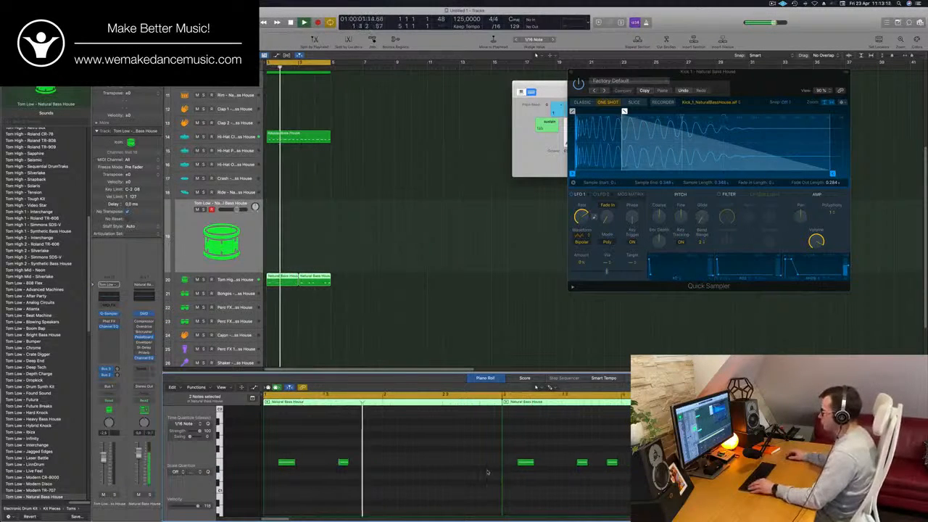
scroll(538, 439, "right", 1)
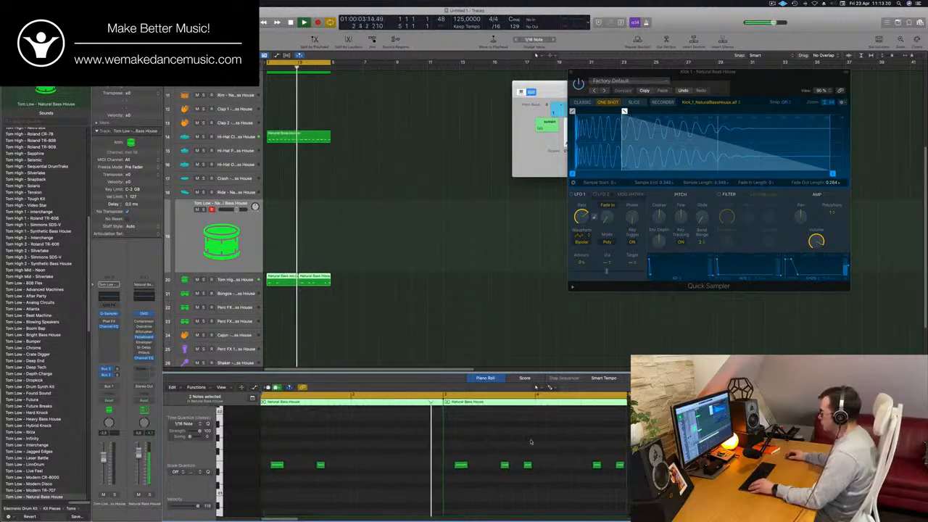
left_click_drag(531, 442, 625, 490)
key("Delete")
Select the Tom High track and show its Smart Controls
key("b")
left_click(227, 279)
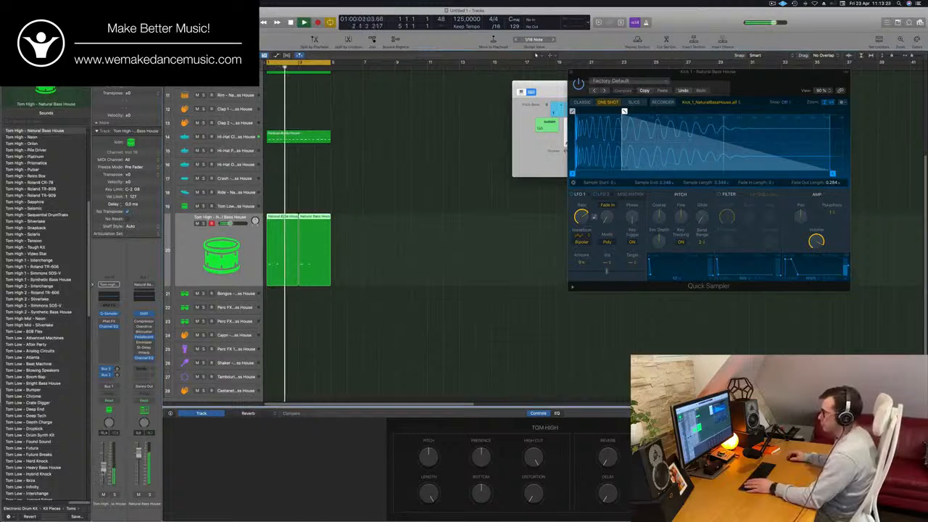
scroll(401, 251, "down", 2)
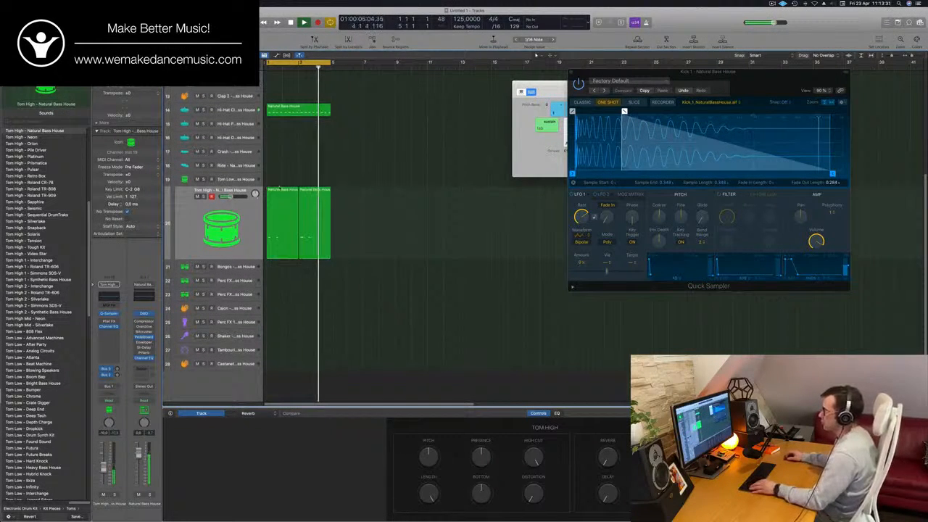
Copy the first Tom High region to the Bongos track and shift its two notes forward by one beat
left_click_drag(271, 223, 278, 269)
double_click(282, 268)
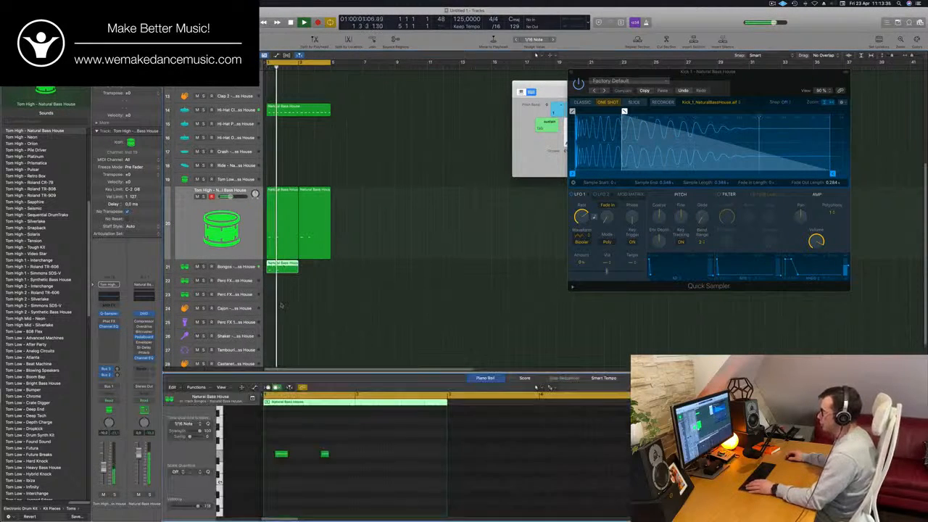
key("space")
left_click_drag(275, 446, 399, 483)
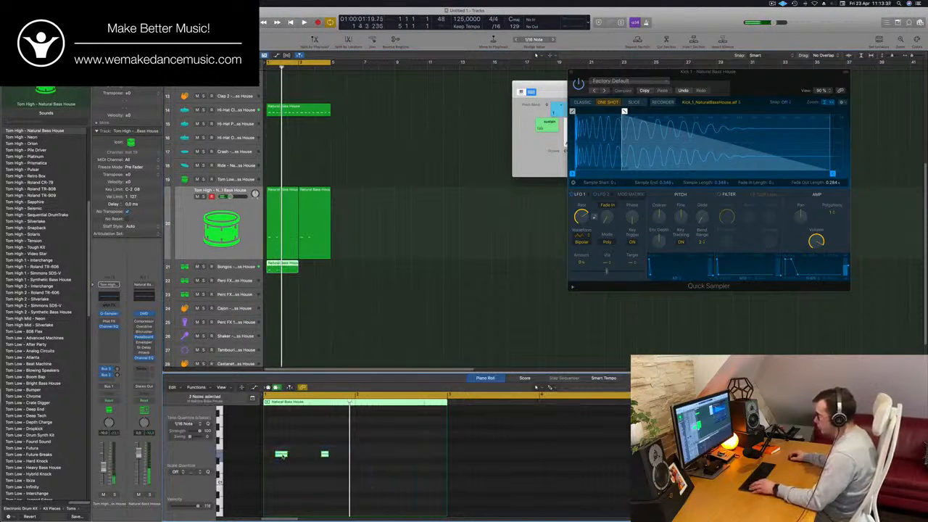
left_click_drag(281, 455, 307, 459)
key("space")
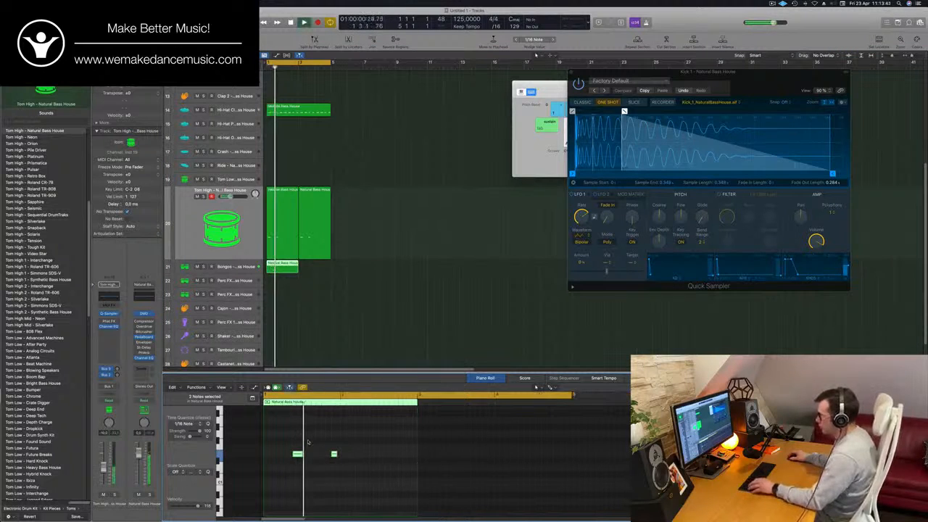
Duplicate the two Bongos notes into bar 2 and copy the region to bar 3
scroll(307, 441, "down", 1)
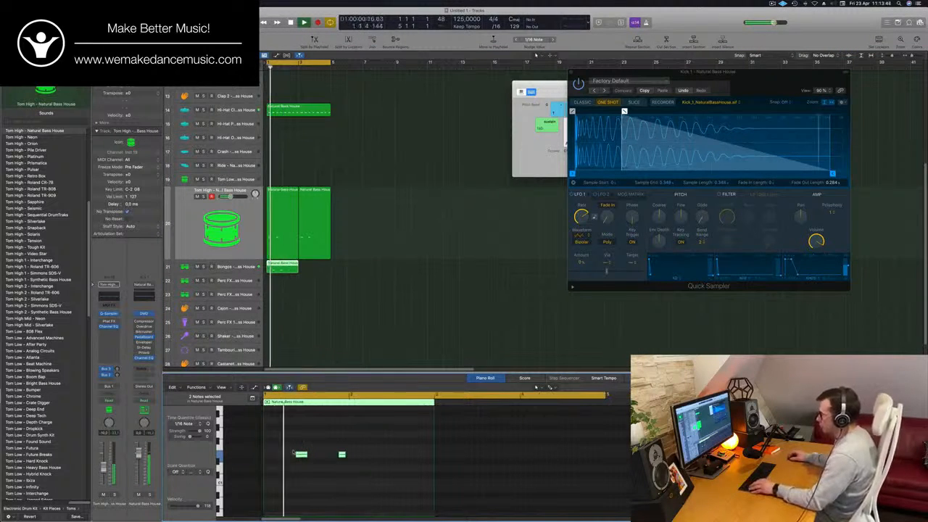
left_click_drag(302, 456, 388, 459)
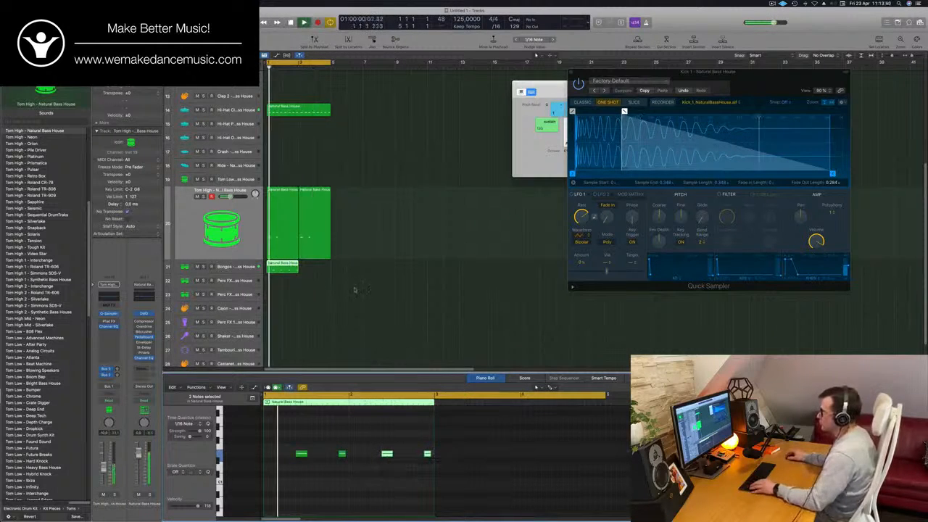
left_click_drag(285, 265, 318, 269)
scroll(329, 285, "down", 5)
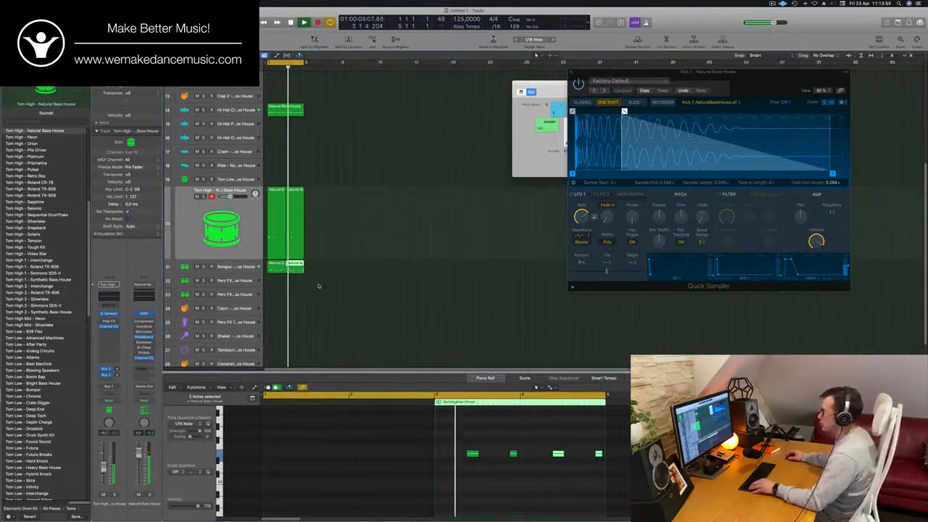
scroll(344, 269, "up", 2)
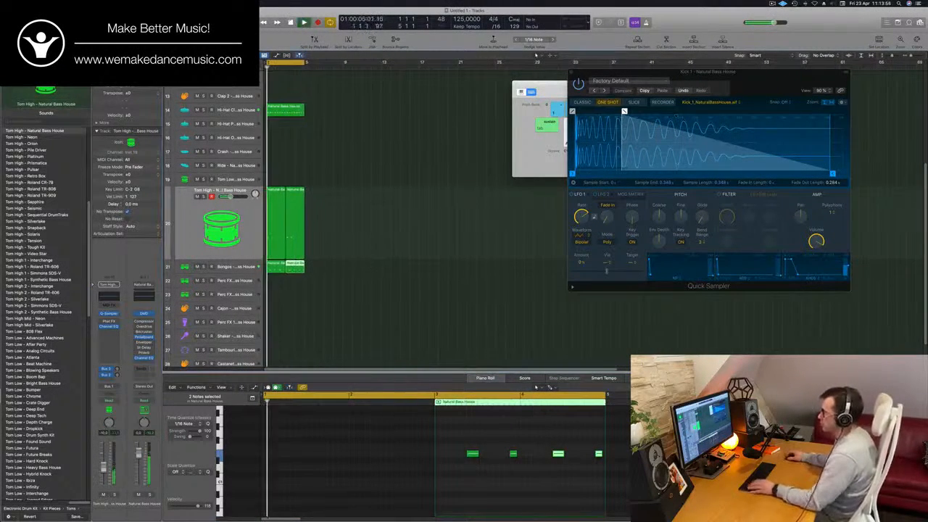
Copy the first Bongos region to the Perc FX 2 track and leave two notes placed one beat earlier than the Bongos
left_click_drag(276, 266, 275, 280)
left_click_drag(342, 449, 267, 472)
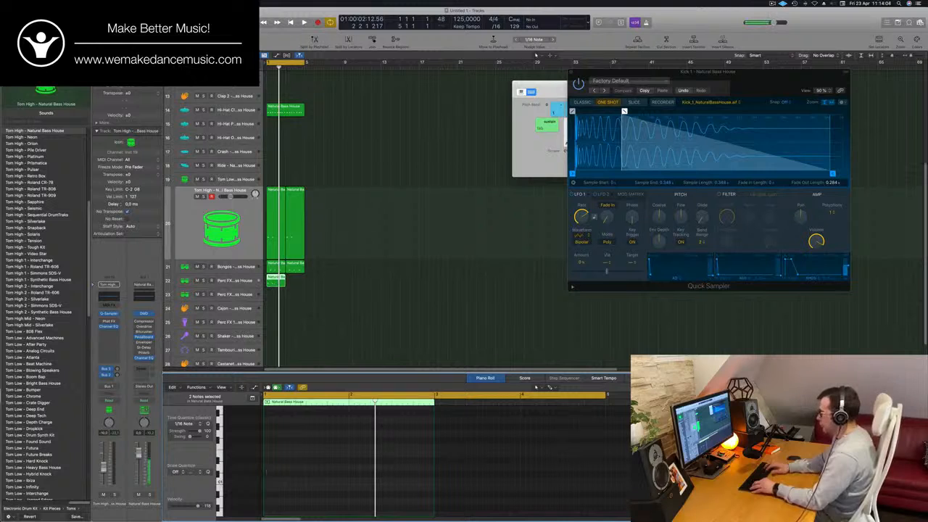
scroll(367, 347, "down", 2)
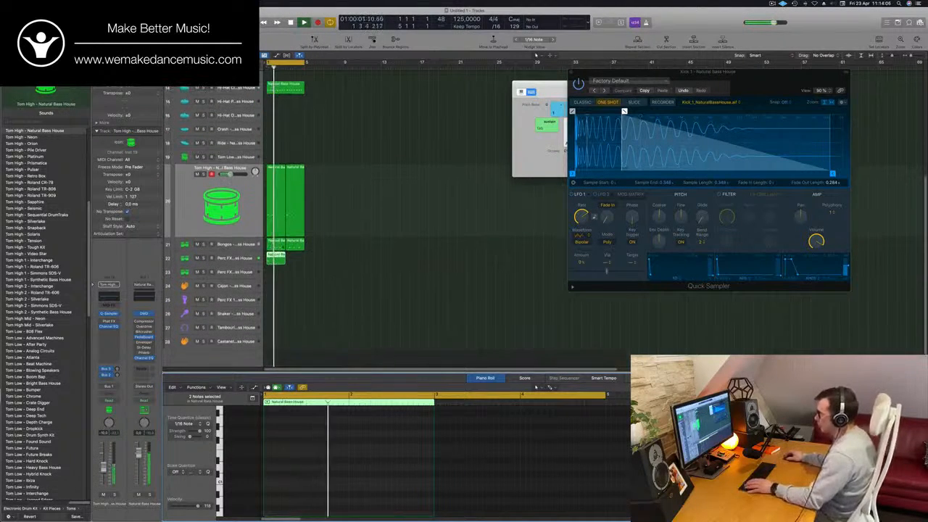
key("e")
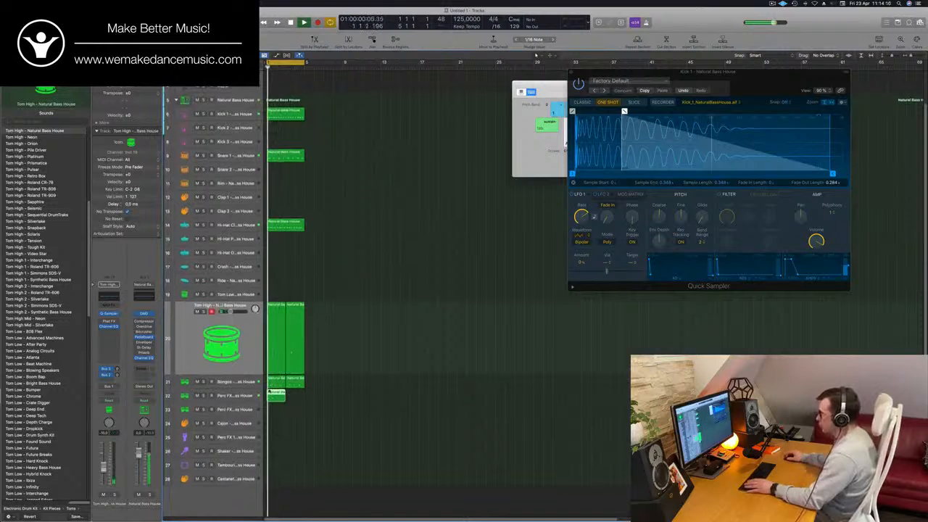
key("e")
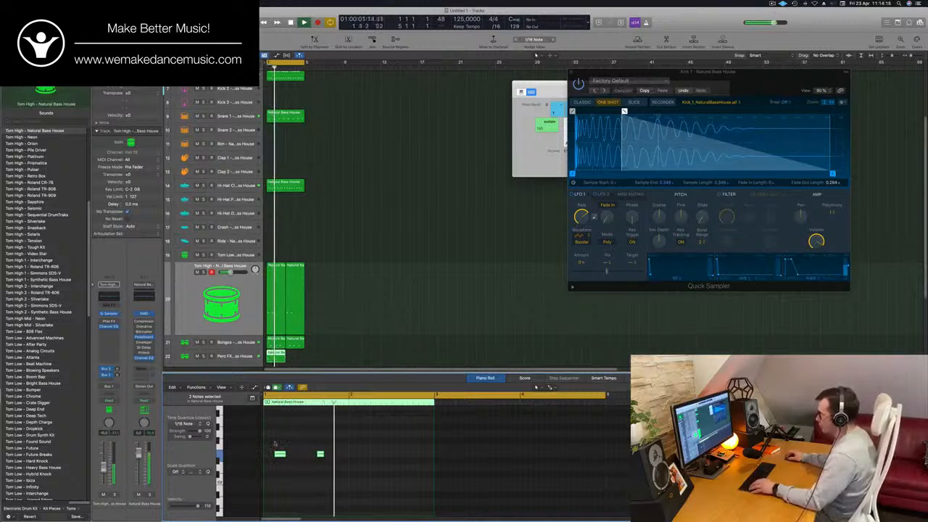
Duplicate the two Perc FX 2 notes into bar 2 and copy the region to bar 3
left_click_drag(280, 455, 366, 457)
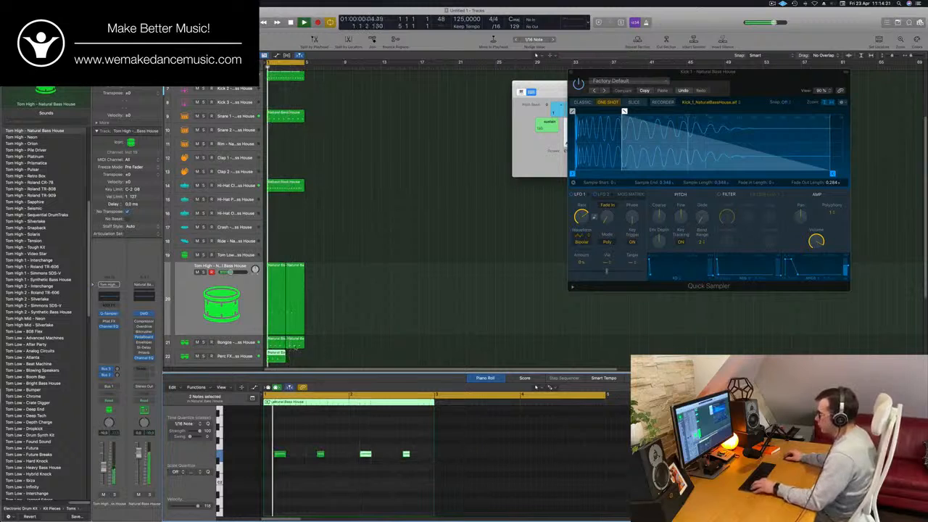
left_click_drag(277, 354, 305, 355)
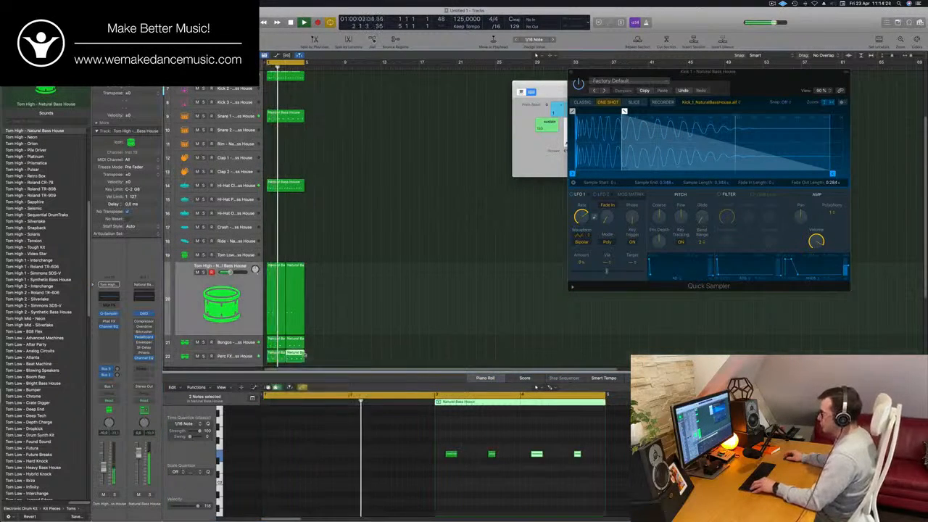
Adjust the Perc FX 2 track's delay send and move both its regions to the Perc FX track below
left_click(225, 356)
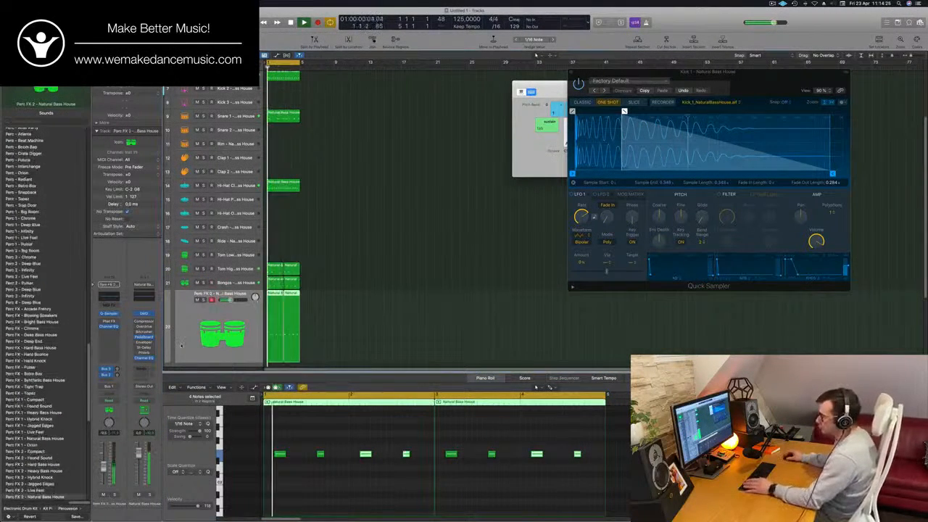
left_click(118, 376)
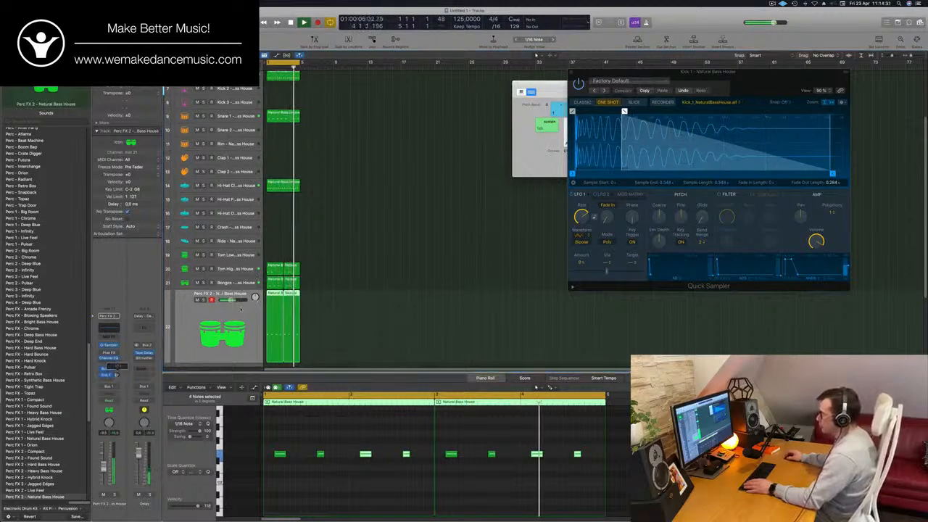
scroll(222, 320, "down", 2)
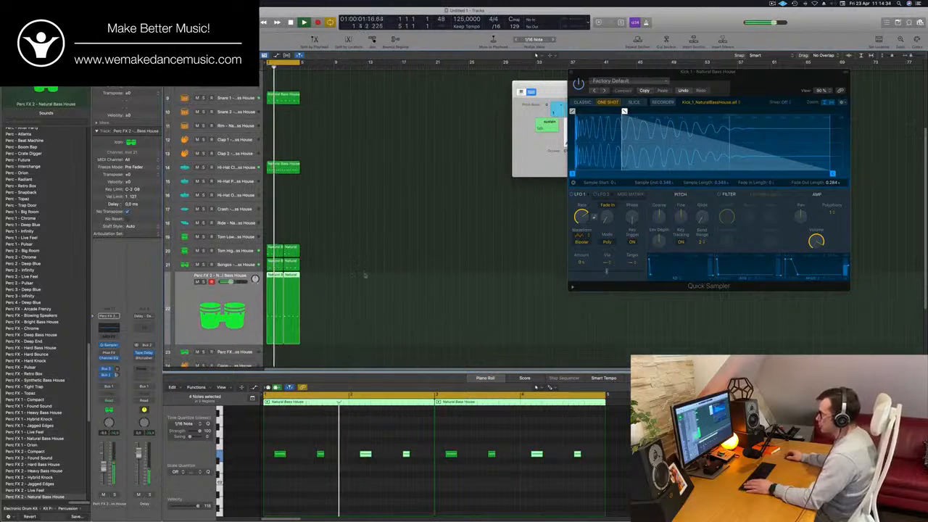
left_click_drag(334, 289, 278, 312)
left_click_drag(271, 282, 272, 353)
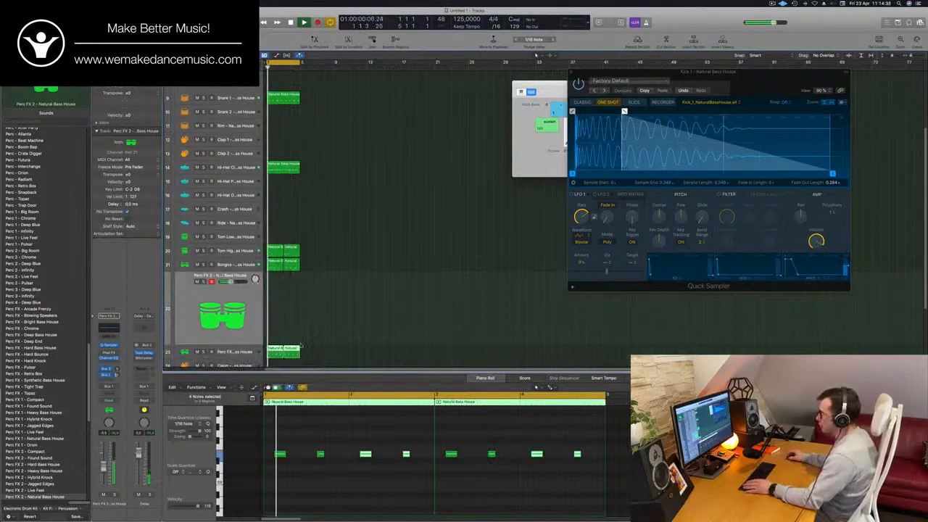
Select all notes in the two moved Perc FX regions
scroll(304, 341, "down", 5)
key("super+a")
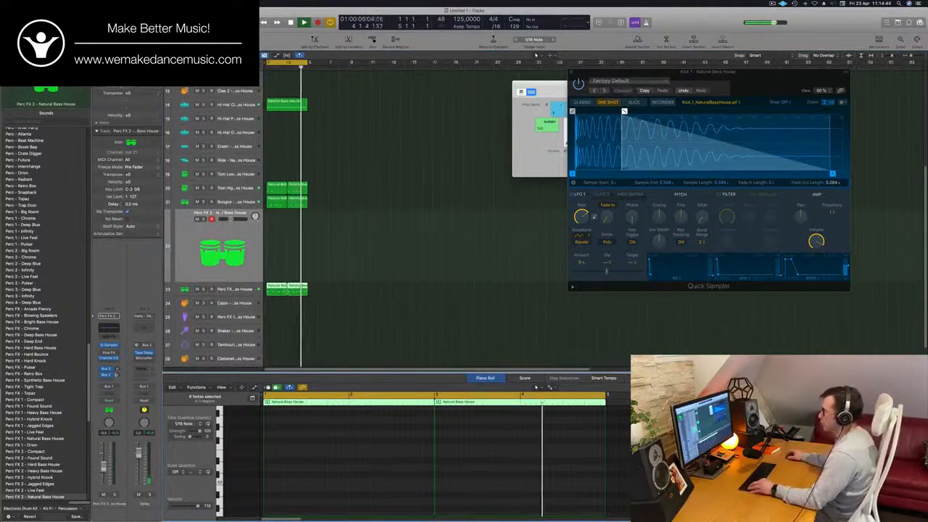
Copy the first Tom High region to the Tom Low track and place its two notes at the start of bar 2
scroll(410, 273, "up", 4)
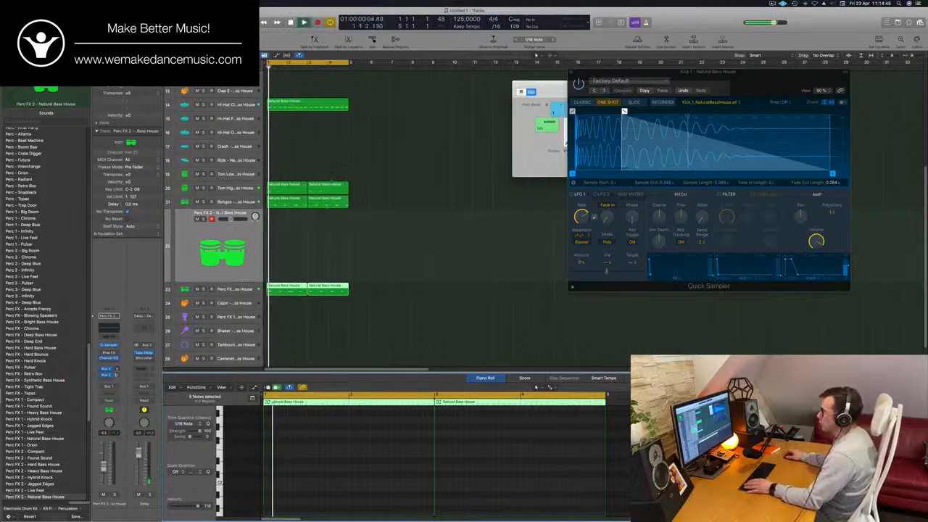
left_click_drag(290, 192, 290, 177)
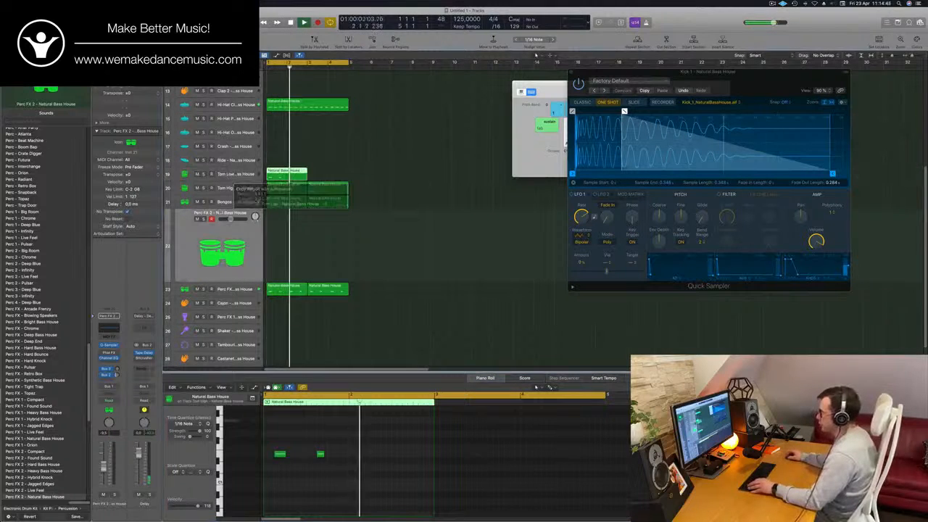
left_click_drag(271, 450, 407, 466)
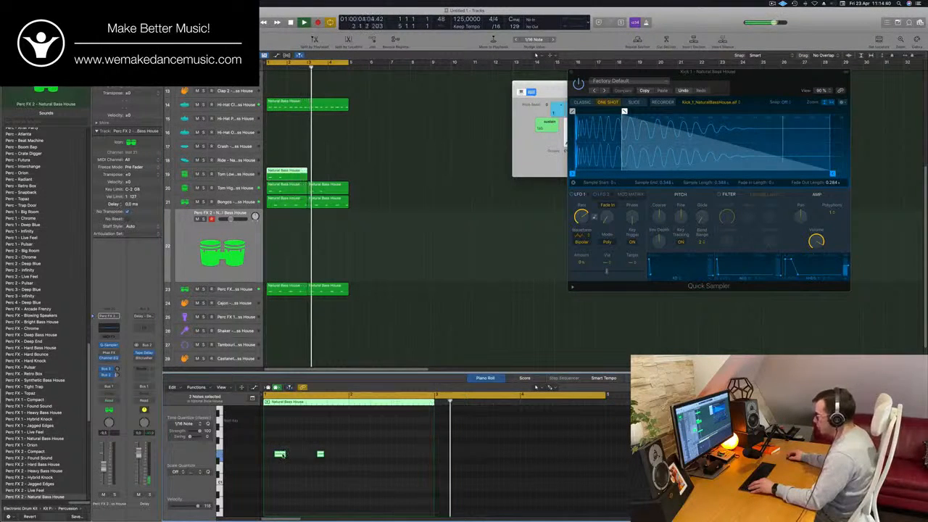
left_click_drag(279, 455, 359, 459)
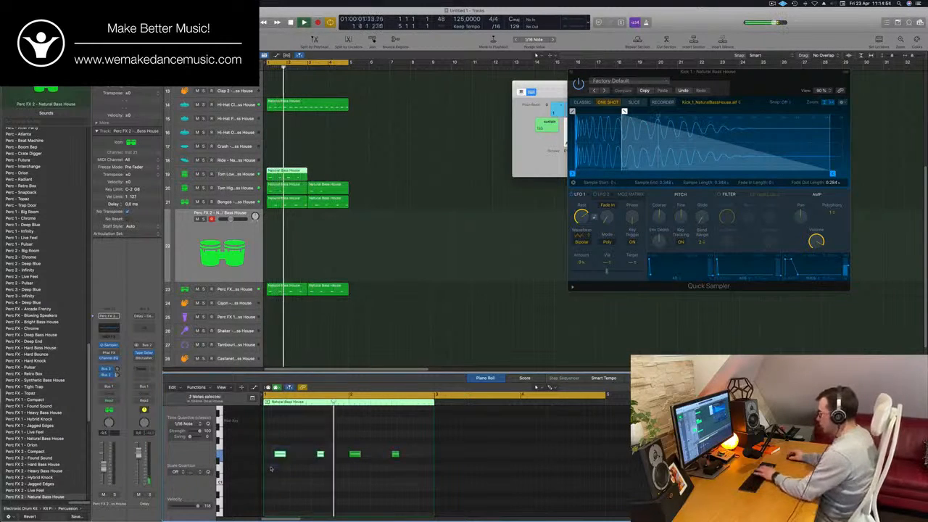
Copy the two-bar Tom Low region to bar 3 and play the loop
scroll(280, 465, "down", 6)
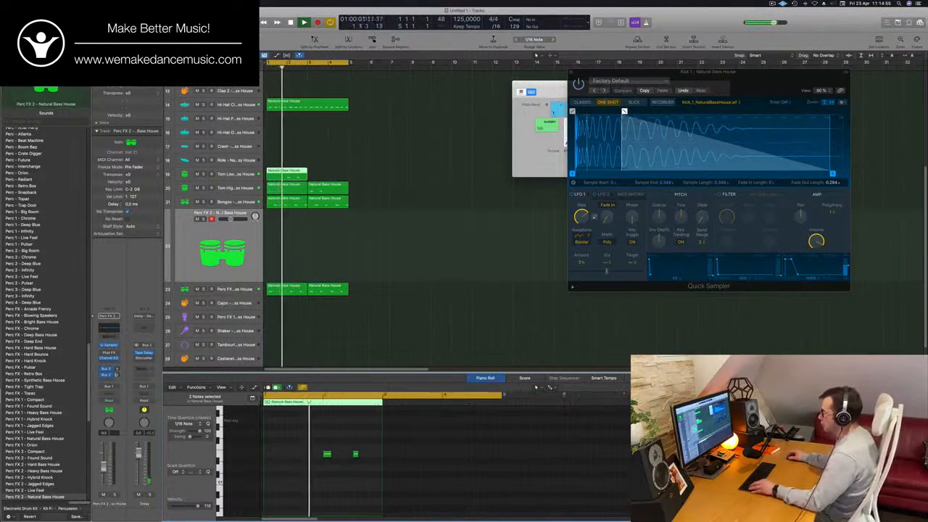
scroll(281, 466, "down", 5)
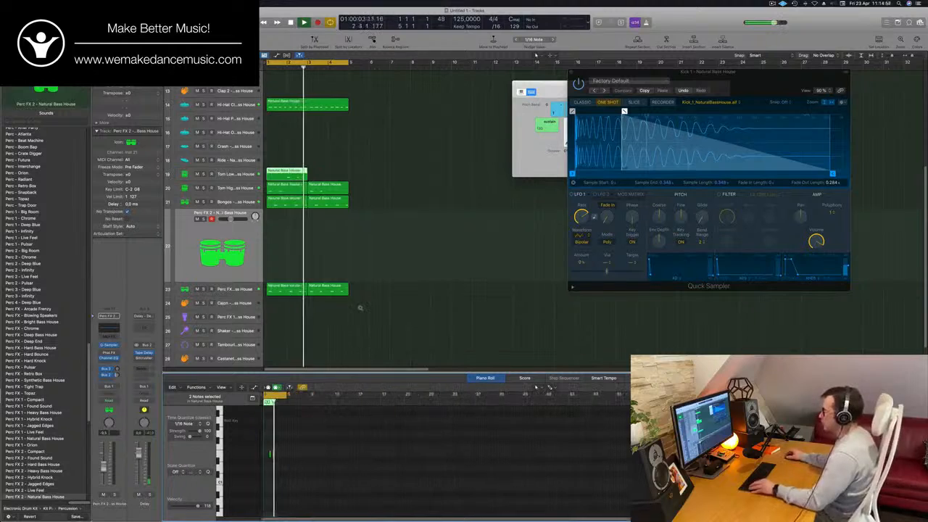
scroll(359, 309, "up", 5)
left_click_drag(315, 176, 393, 177)
key("space")
key("space")
Lower the coarse pitch of the Tom Low sample in its Quick Sampler and close the plug-in window
left_click(174, 179)
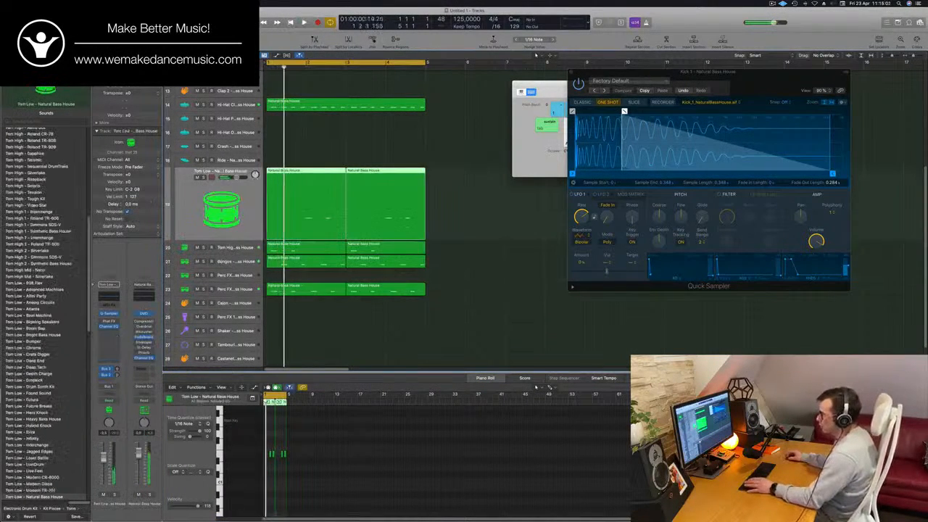
left_click(109, 314)
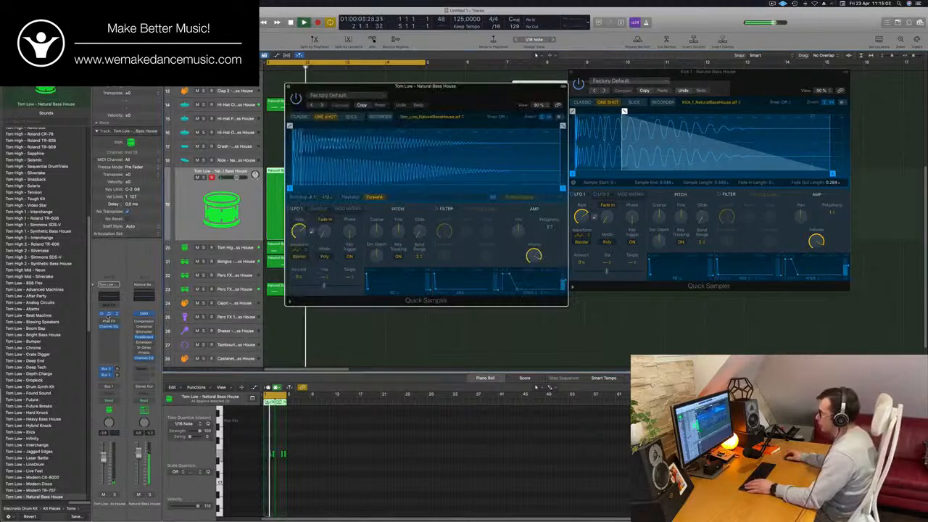
left_click_drag(512, 88, 531, 106)
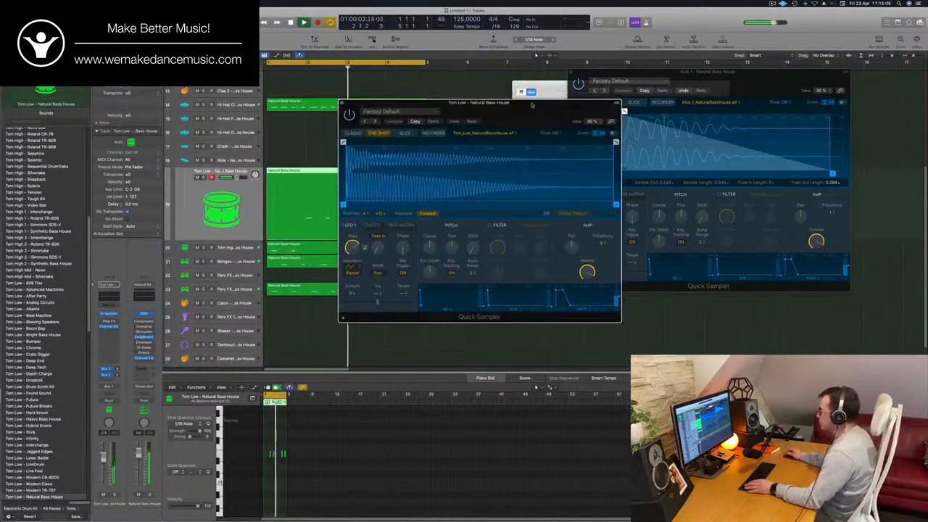
left_click_drag(429, 248, 430, 270)
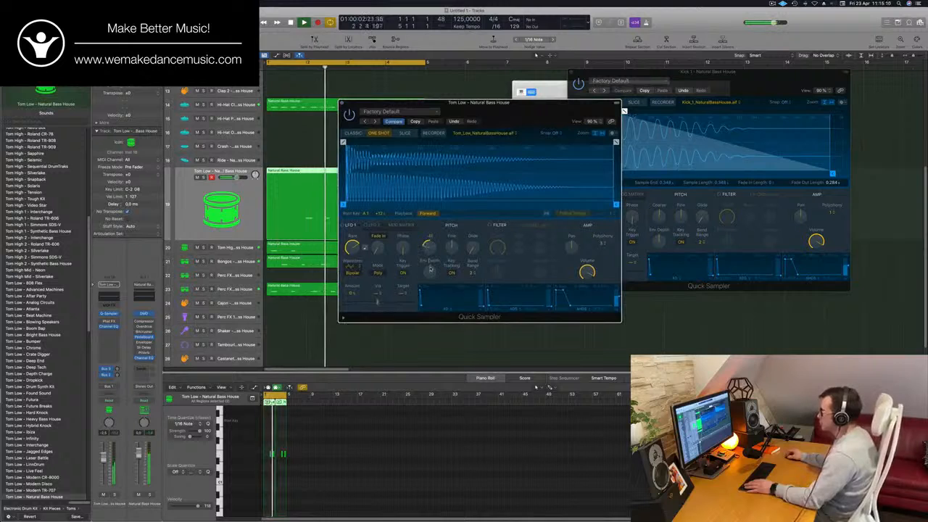
left_click_drag(513, 129, 614, 125)
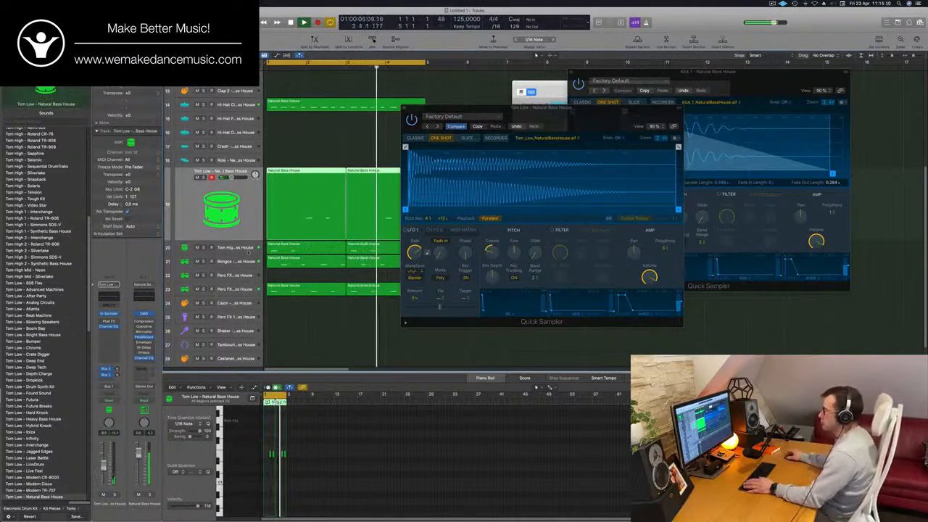
left_click_drag(543, 107, 431, 133)
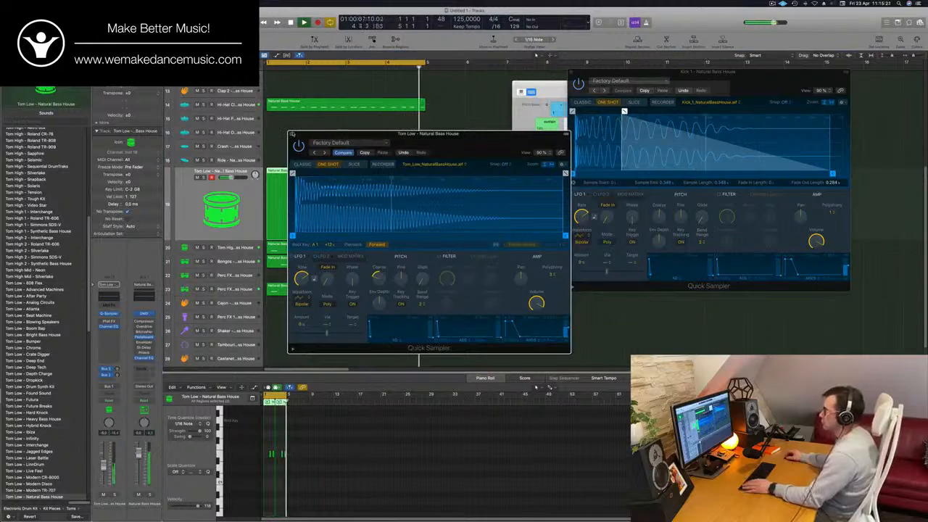
left_click(292, 133)
Audition the Tom High track soloed and within the full groove, and raise its volume
left_click(229, 248)
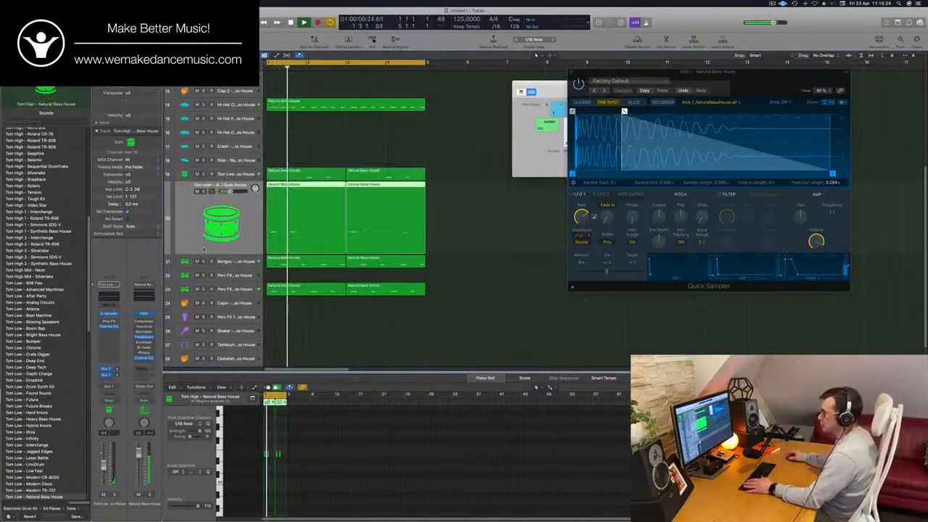
left_click(203, 192)
left_click(204, 191)
key("Return")
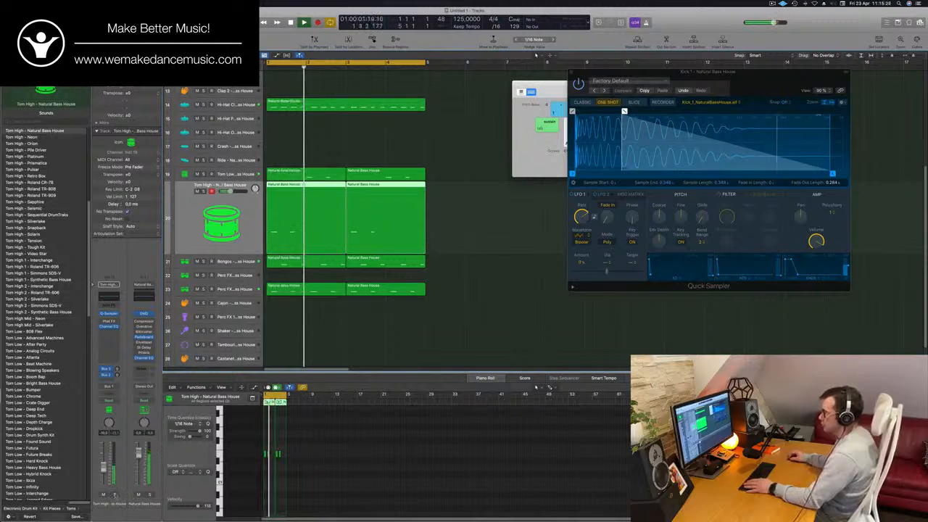
left_click(115, 495)
key("Return")
left_click(114, 495)
key("Return")
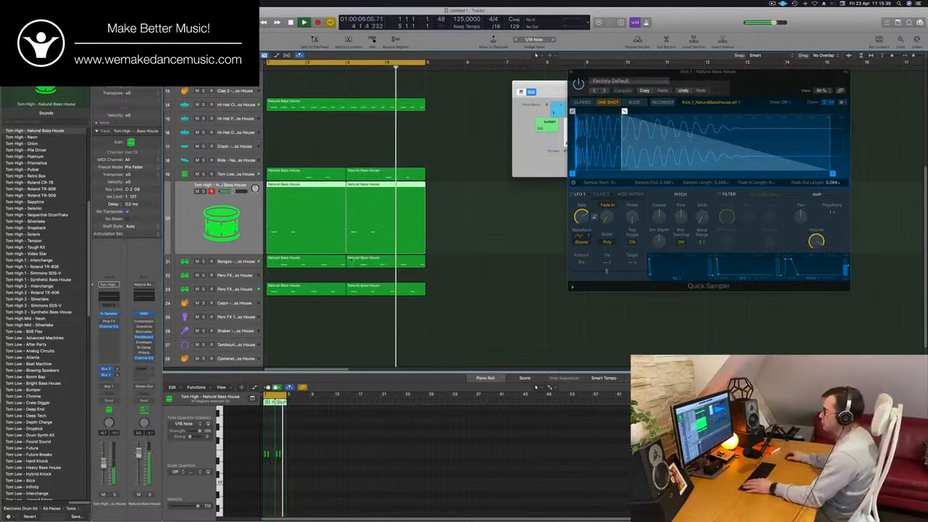
Copy the four-bar closed hi-hat region to the Hi-Hat Pedal track
scroll(314, 227, "up", 5)
scroll(314, 227, "up", 3)
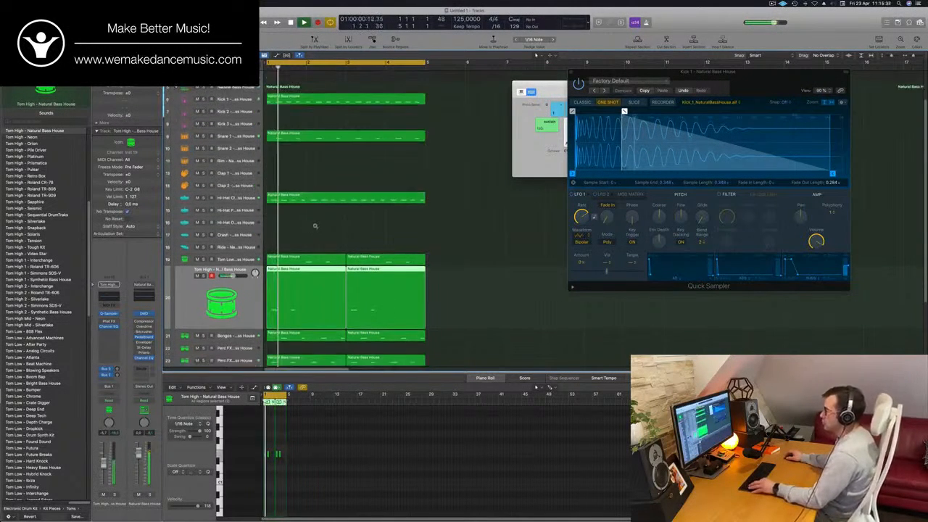
left_click(310, 208)
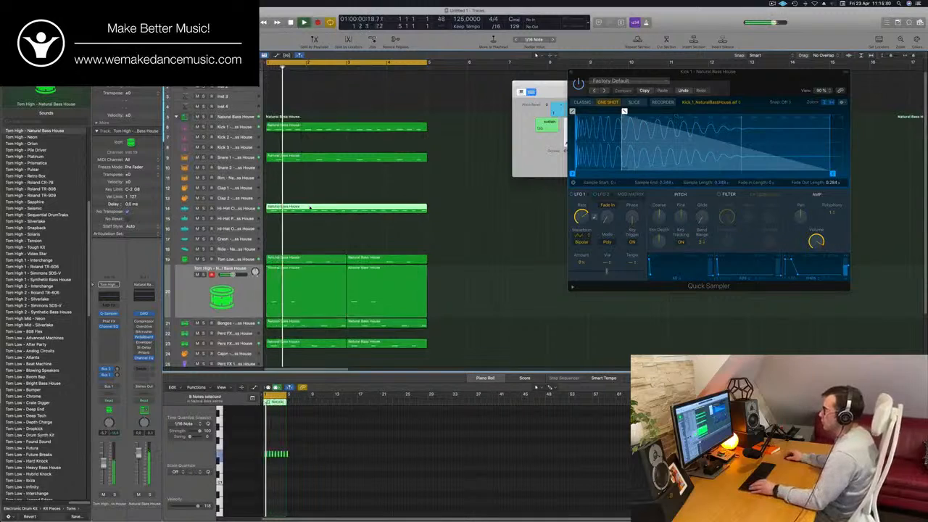
left_click_drag(310, 214, 327, 217)
scroll(270, 447, "up", 10)
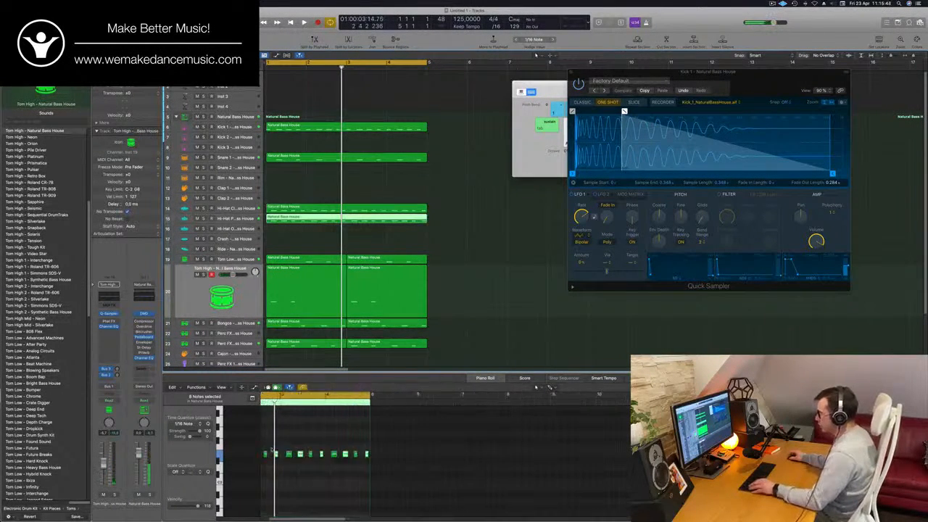
Duplicate all notes of the Hi-Hat Pedal region half a beat earlier, starting on the first beat, and play the loop
left_click_drag(272, 466, 505, 452)
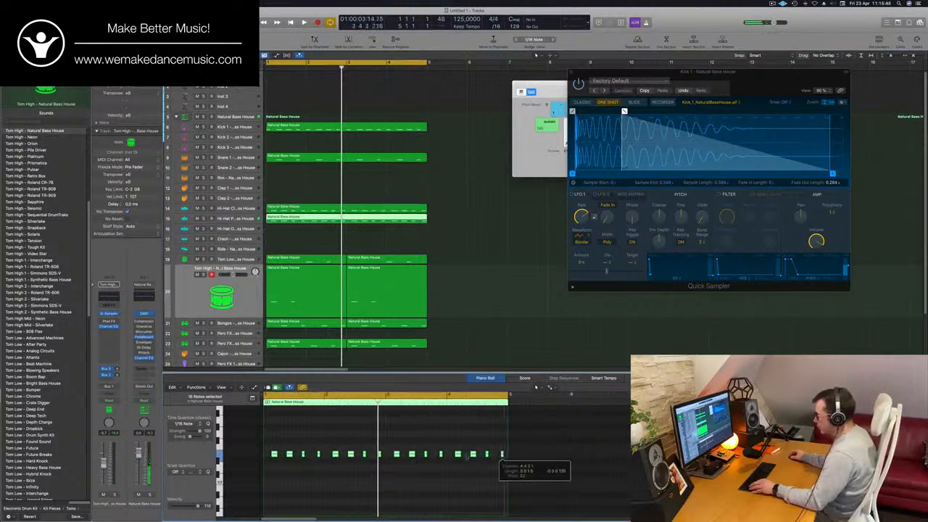
scroll(308, 473, "up", 6)
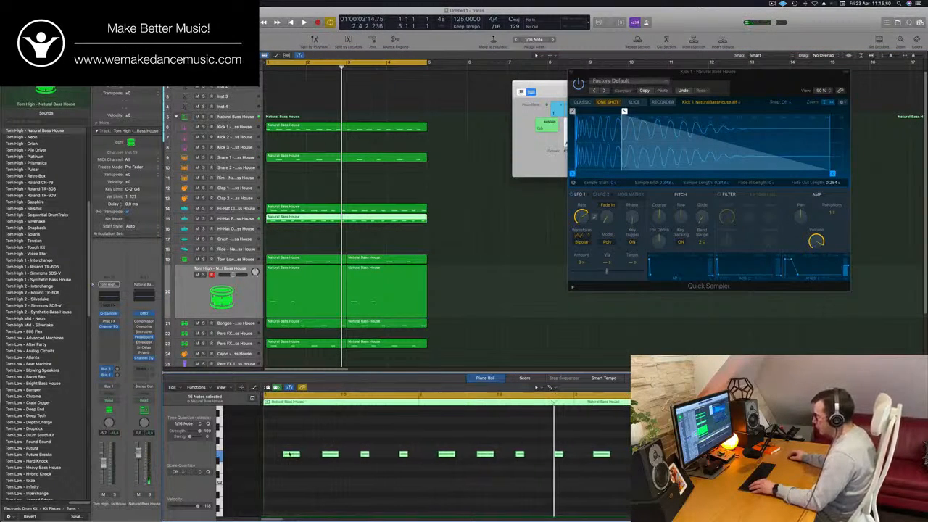
left_click_drag(282, 456, 277, 454)
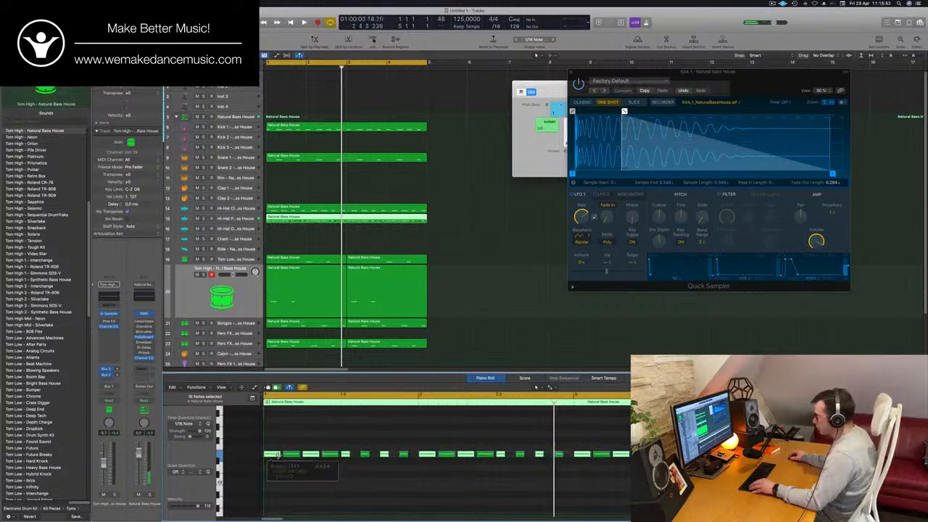
key("space")
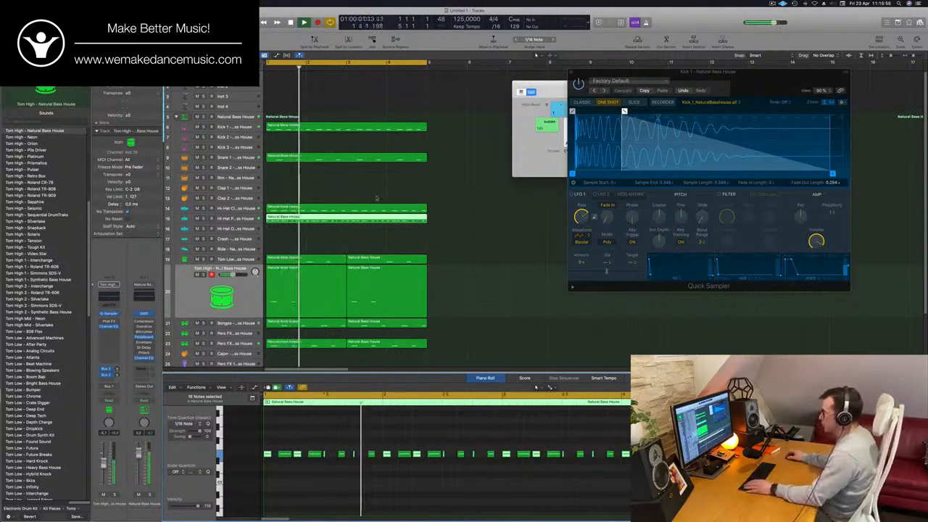
Copy the Hi-Hat Pedal region to the Hi-Hat Open track and delete the original from the pedal track
left_click(346, 217)
left_click_drag(346, 216, 348, 272)
key("space")
key("space")
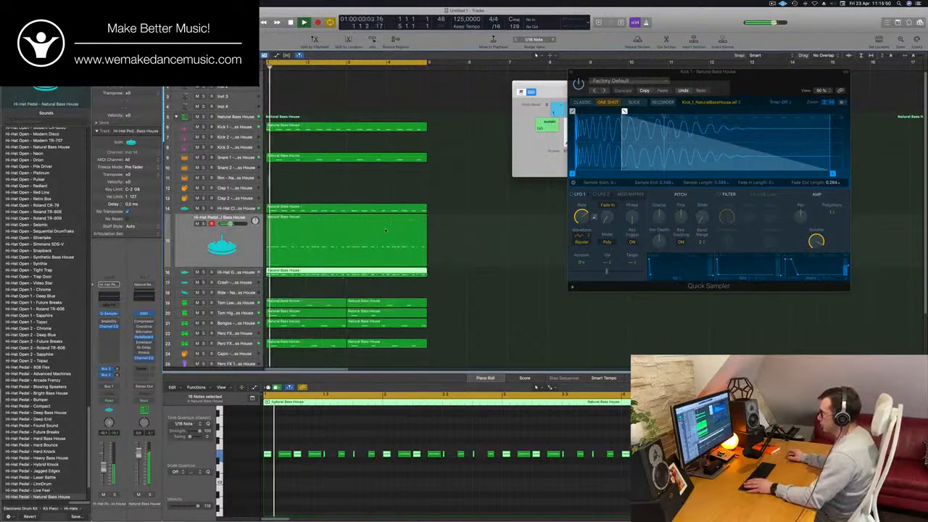
left_click(386, 229)
key("Delete")
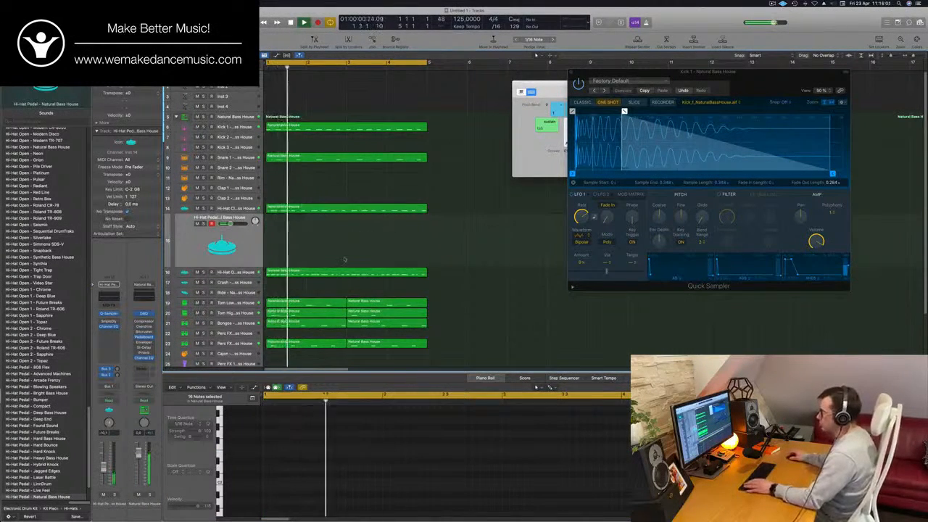
Move the four-bar region from the Hi-Hat Open track to the Ride track and play the loop with the Ride track selected
left_click_drag(348, 272, 348, 293)
scroll(314, 441, "down", 2)
key("Return")
left_click(334, 437)
key("super+a")
key("Delete")
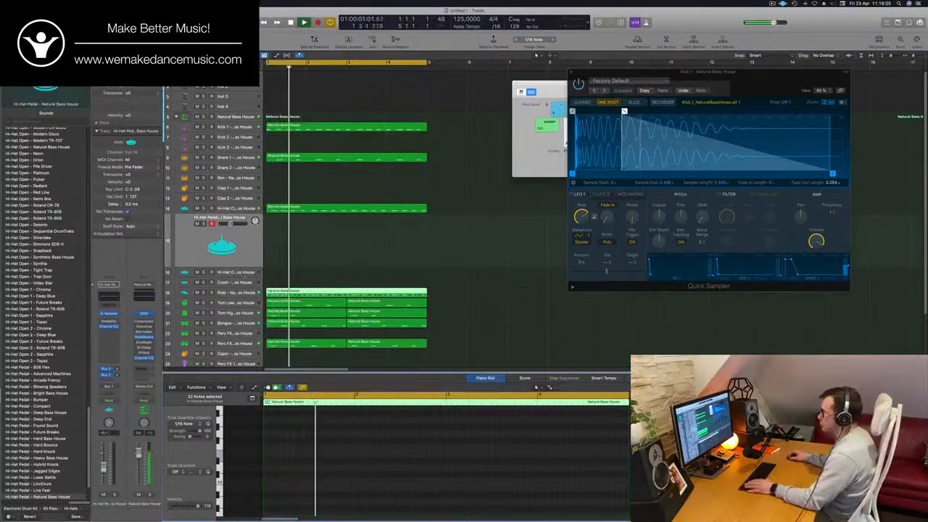
left_click(249, 294)
key("Return")
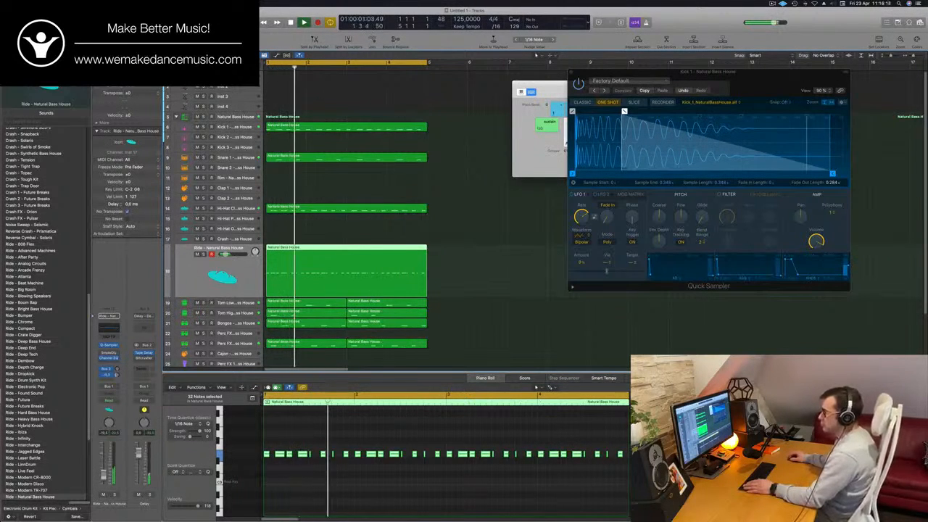
Copy the four-bar Kick 1 region to the Kick 2 track and select that track
left_click(348, 127)
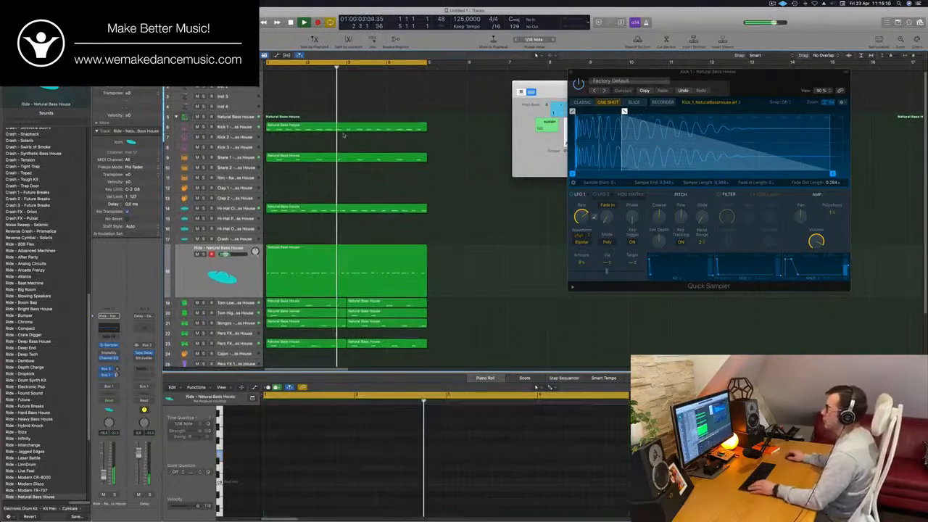
left_click(305, 136)
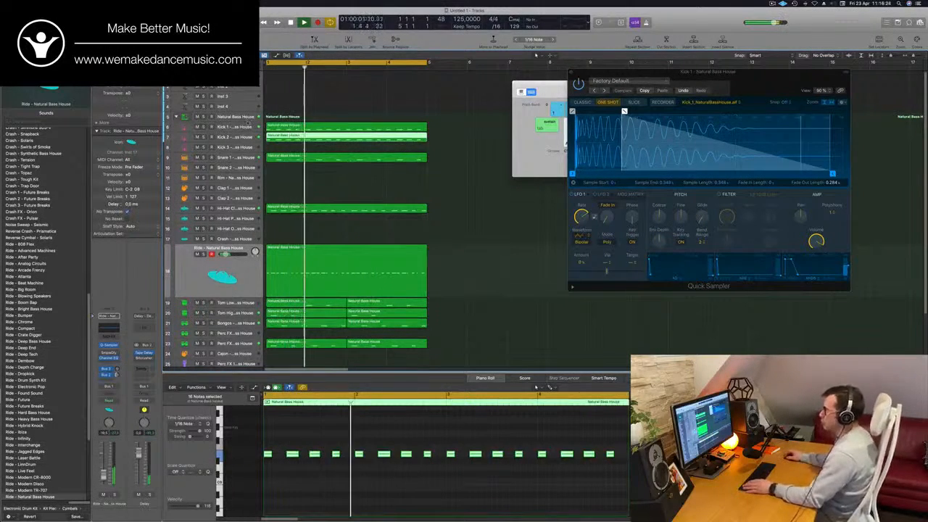
left_click(245, 136)
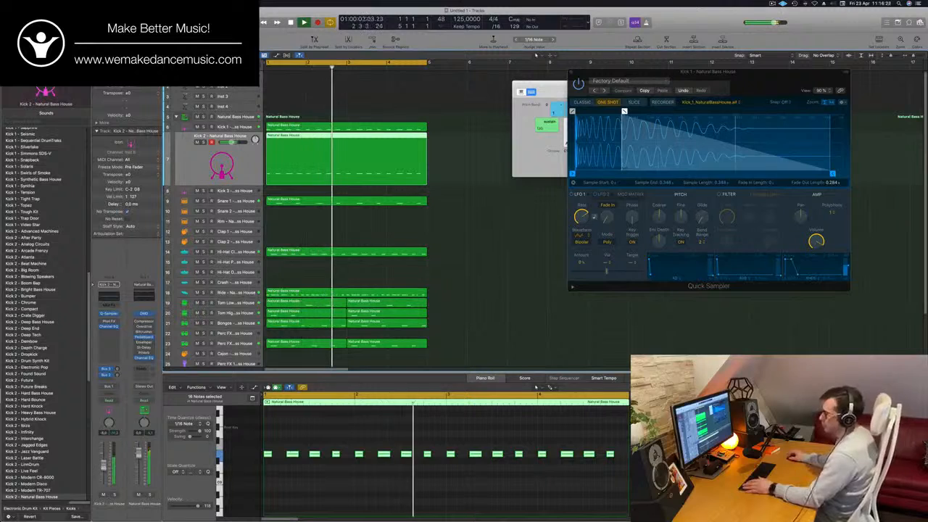
Replace Alchemy on the Inst 1 track with a stereo Retro Synth and move its window clear of the regions
scroll(341, 160, "up", 1)
left_click(207, 78)
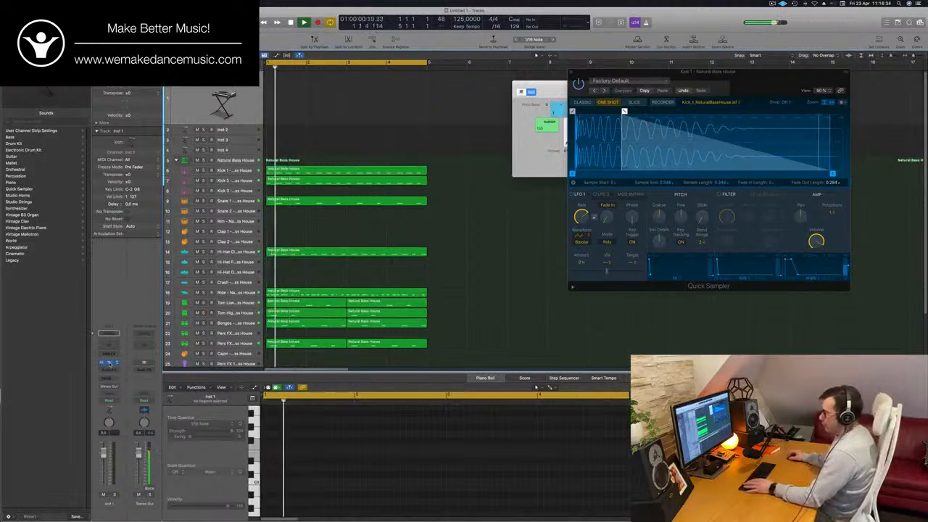
left_click(110, 364)
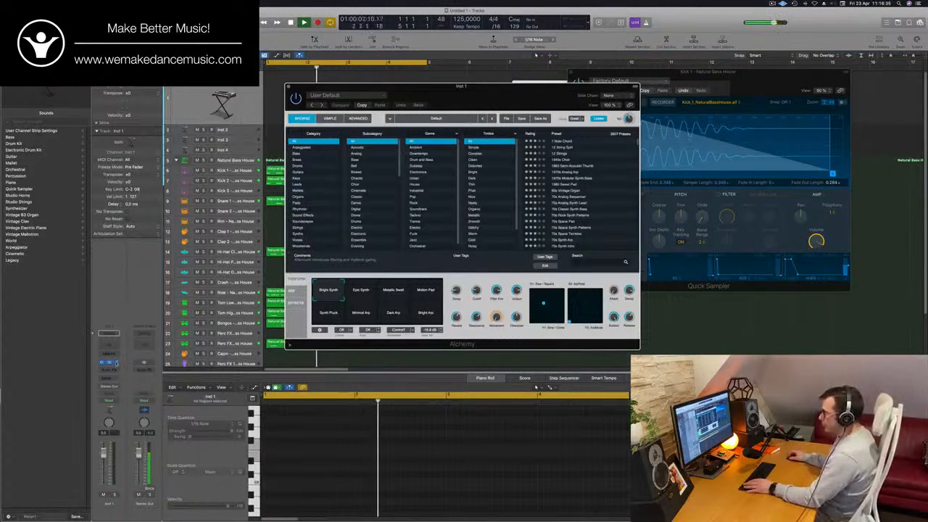
left_click(114, 363)
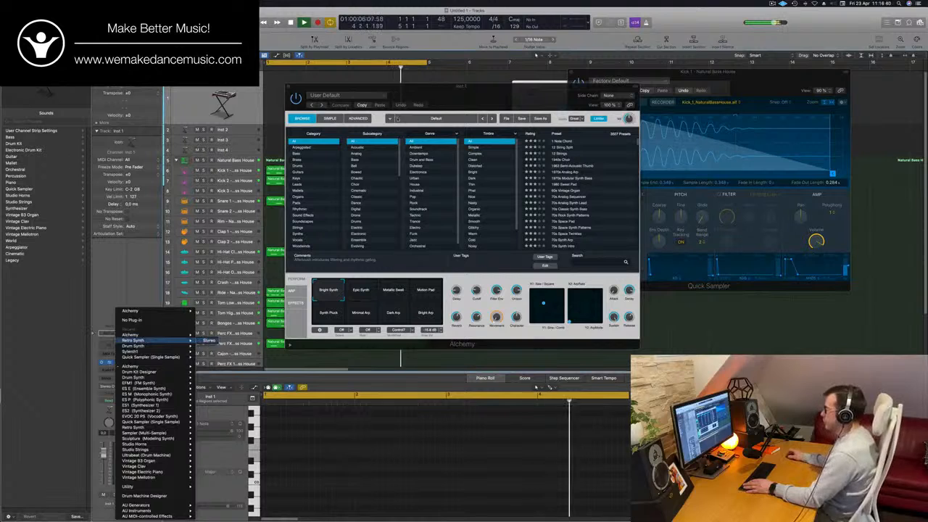
left_click(210, 340)
left_click_drag(545, 99, 708, 118)
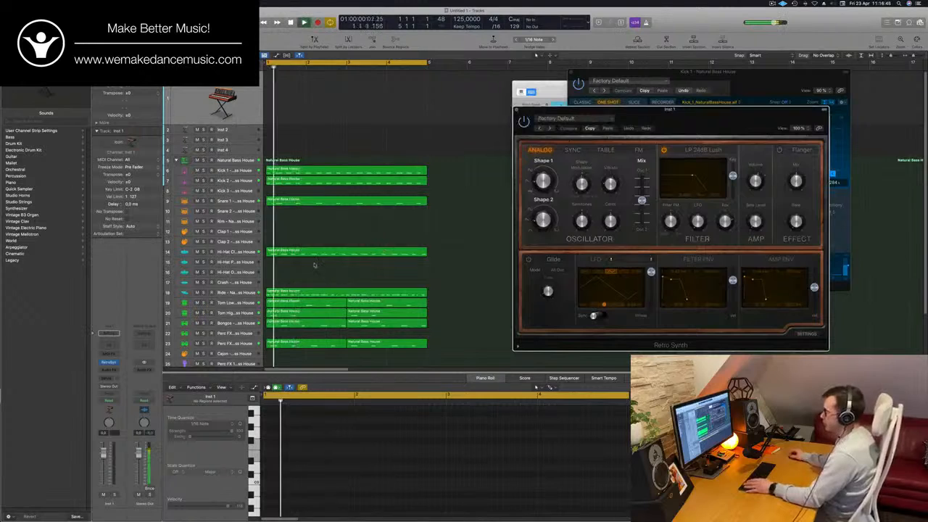
Copy the four-bar Ride region to the Inst 1 track and play the loop with the synth
left_click(315, 293)
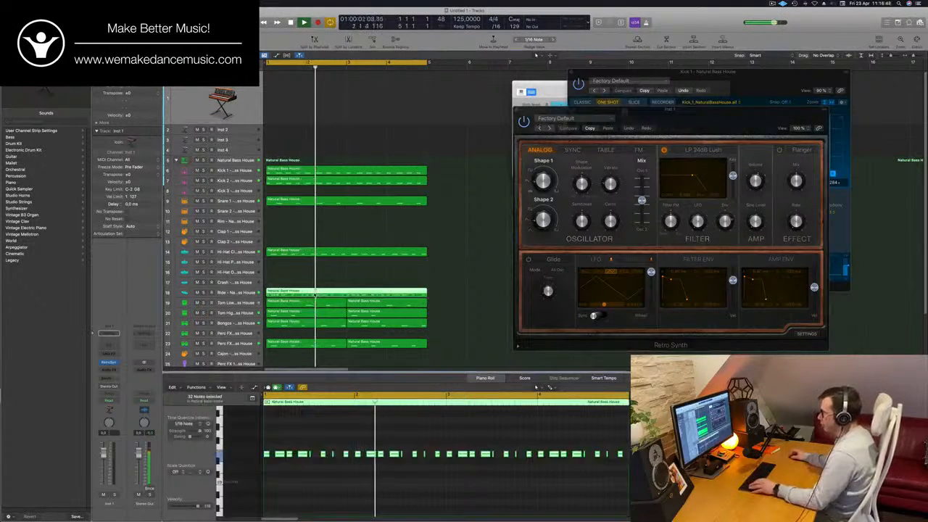
left_click_drag(315, 293, 313, 85)
key("space")
key("space")
left_click(373, 489)
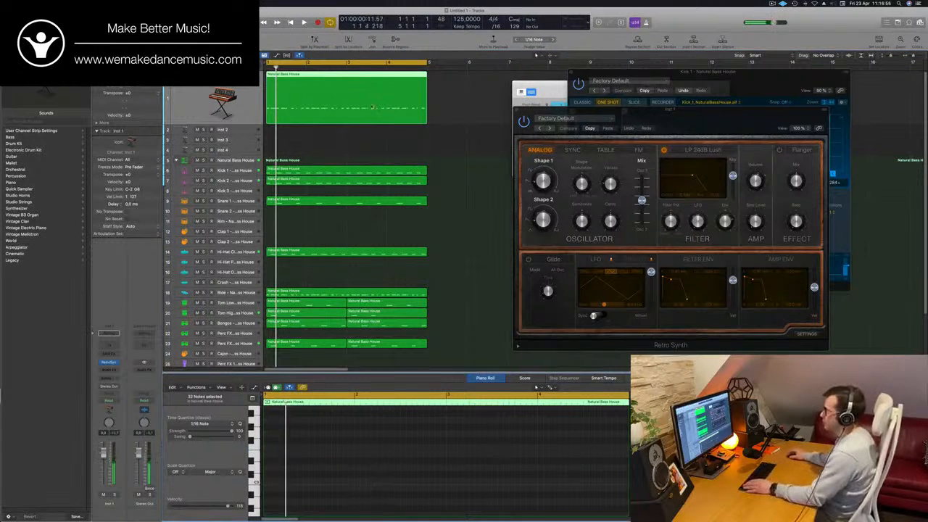
left_click(355, 120)
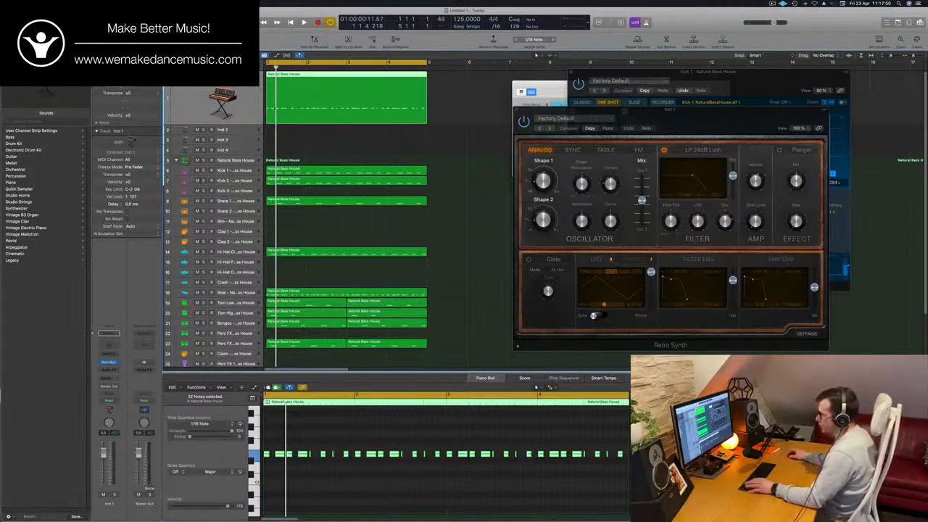
key("space")
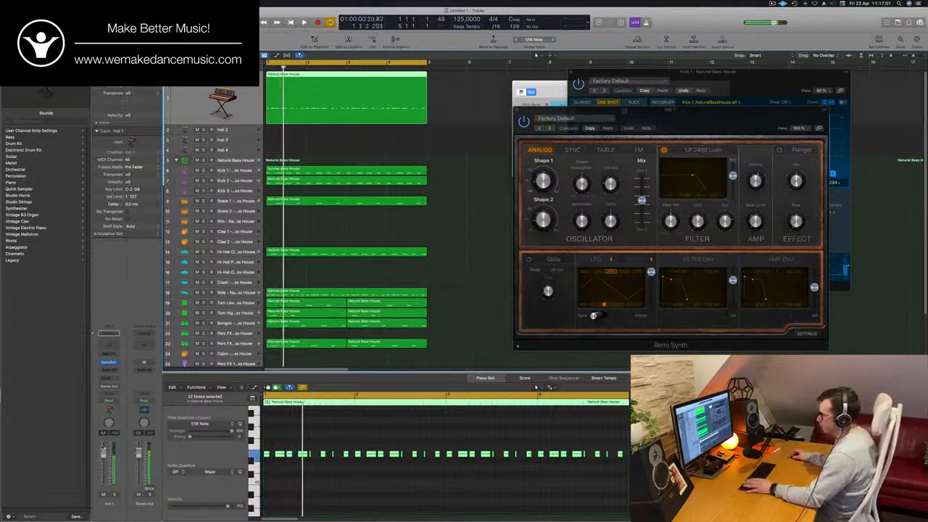
Browse Retro Synth's preset categories and load the Airbass Synth preset while the loop plays
left_click_drag(554, 131, 397, 106)
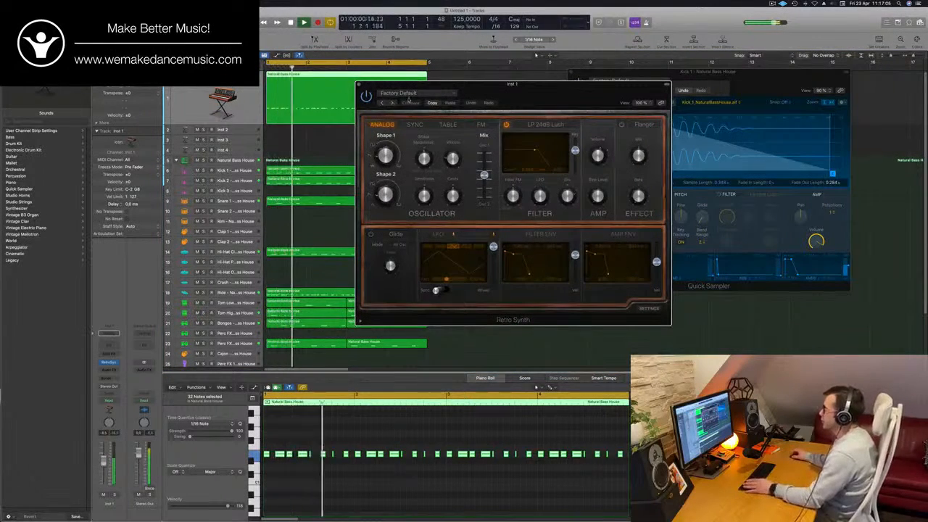
left_click(391, 102)
left_click(417, 93)
mouse_move(442, 243)
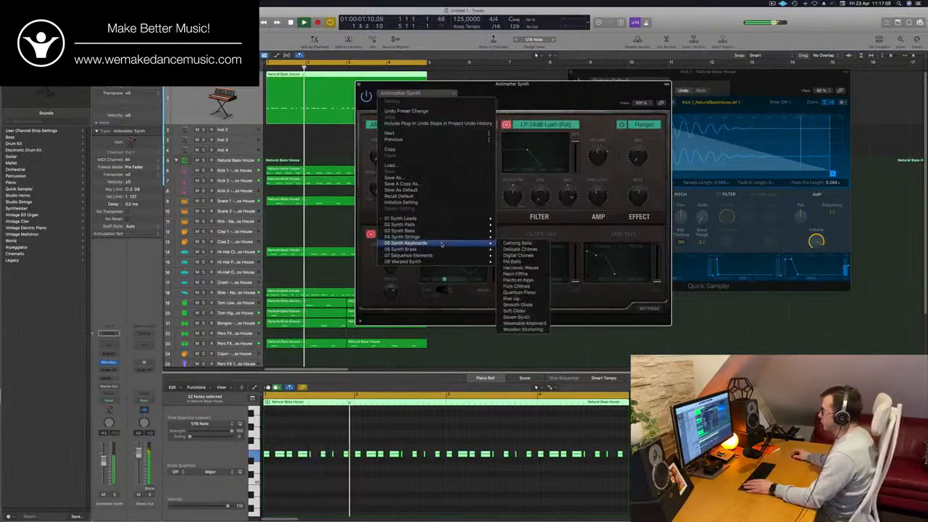
left_click(527, 70)
left_click_drag(526, 84, 582, 65)
key("[")
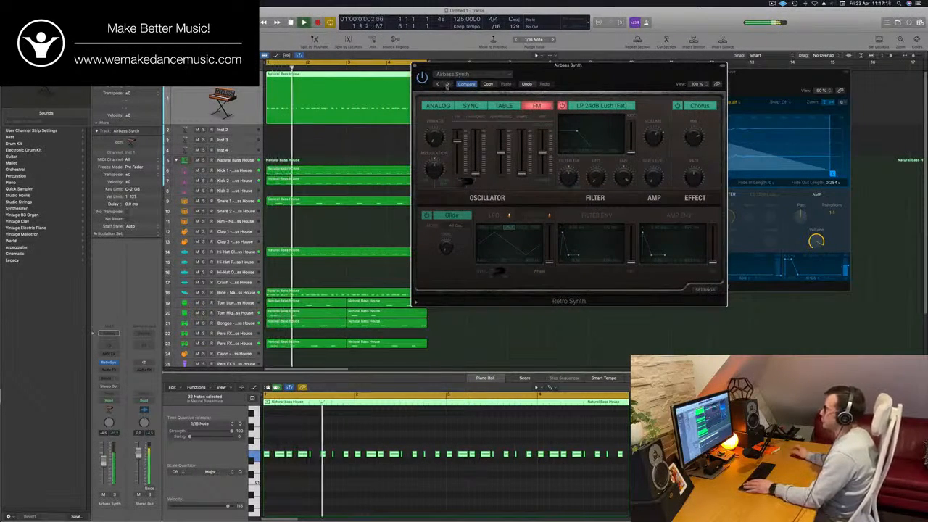
Step through the following Retro Synth bass presets, auditioning Analog Funk, Big Tooth Bass, Classic Analog Bass and Detuned Bass
left_click(447, 85)
left_click_drag(548, 79, 556, 110)
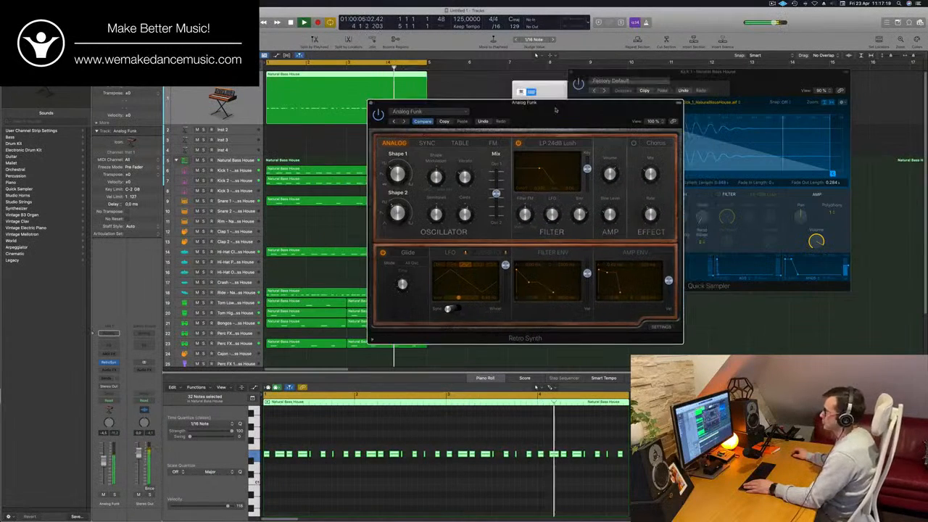
left_click(403, 122)
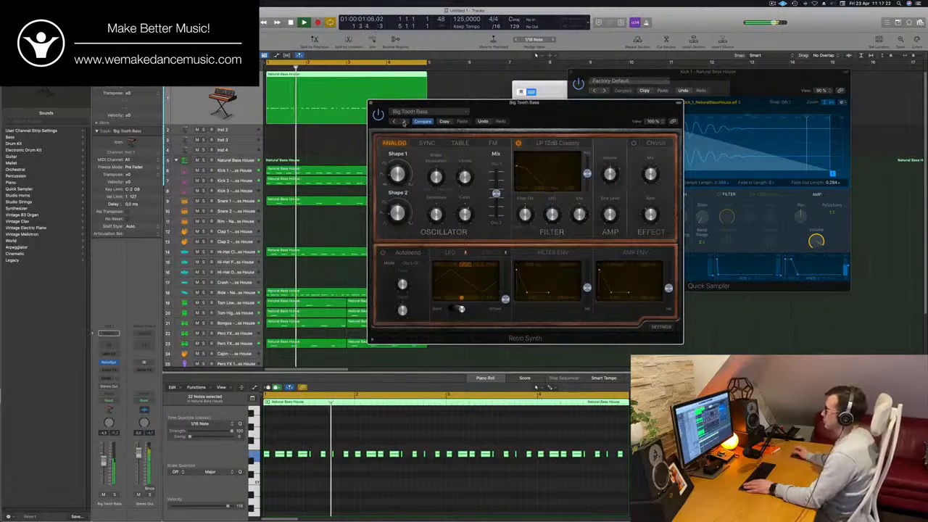
left_click(404, 122)
left_click(404, 122)
left_click_drag(404, 121, 454, 86)
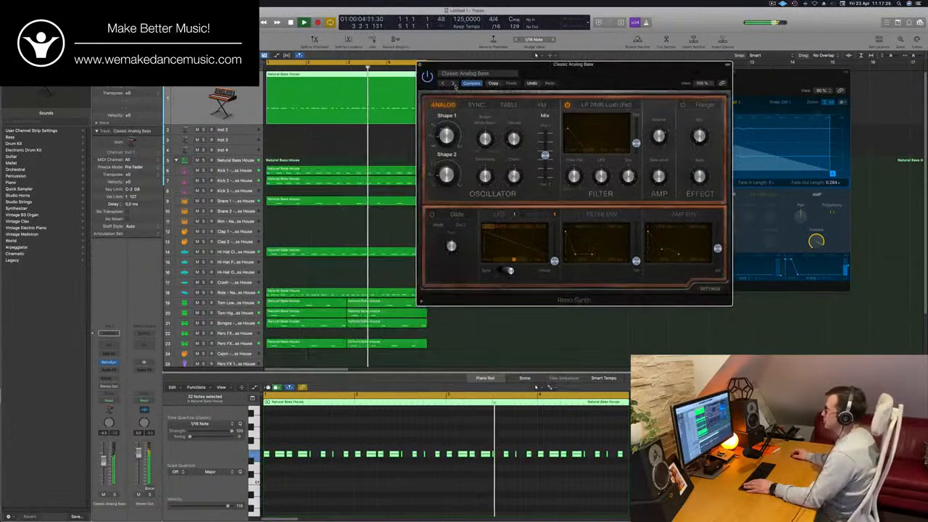
left_click(454, 85)
Continue through Eighties Bass, Evil Tongues and the next bass presets, and load Hollowed Bass
left_click_drag(390, 135, 382, 145)
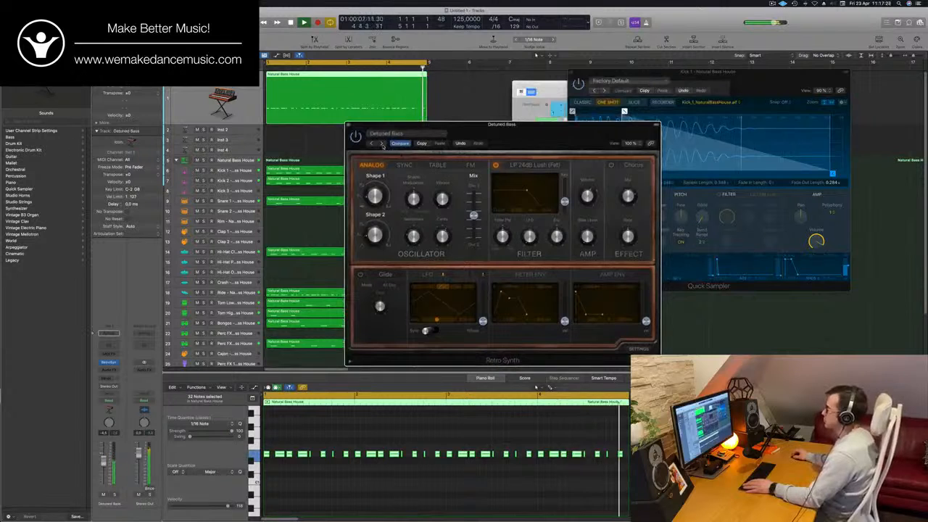
left_click(382, 144)
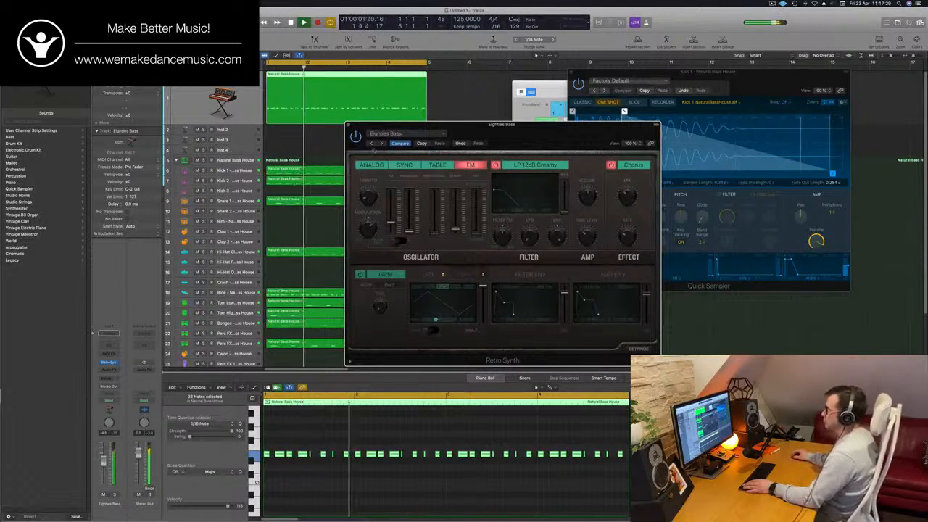
left_click(380, 144)
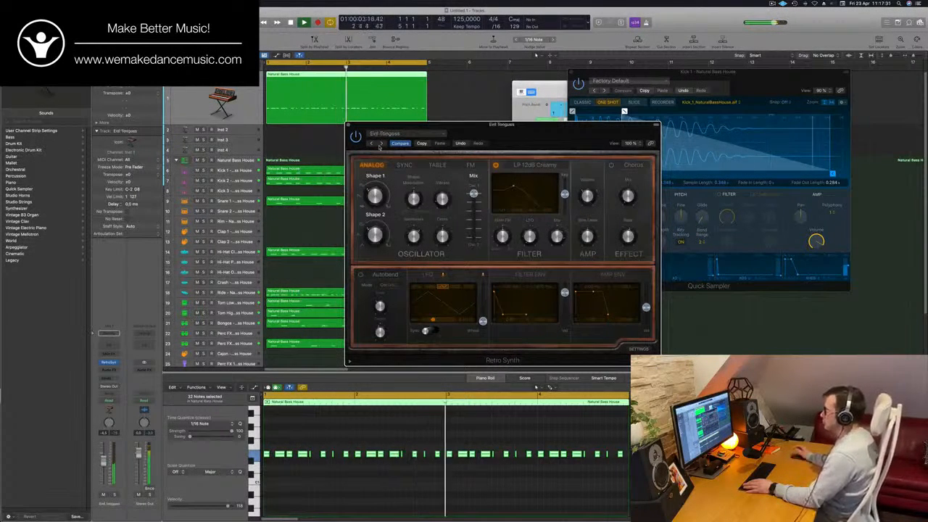
left_click(379, 143)
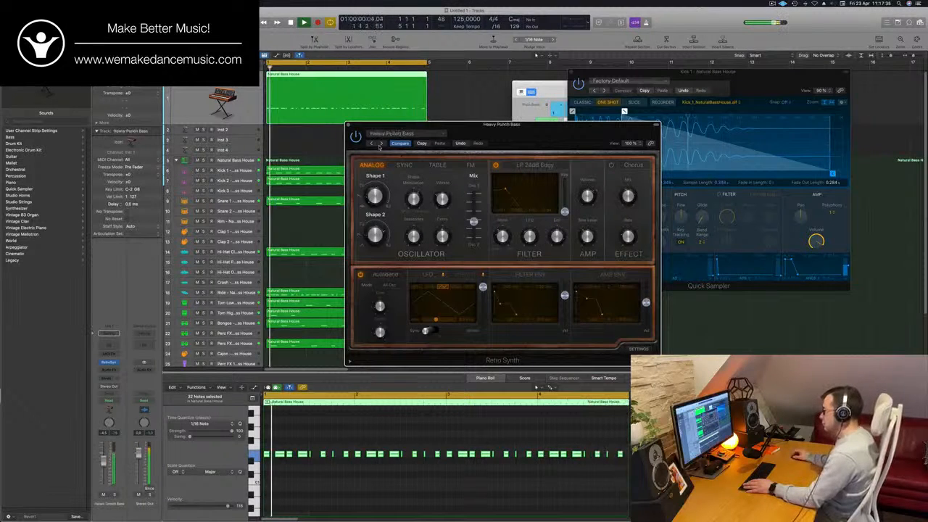
left_click(379, 143)
left_click_drag(526, 134, 534, 153)
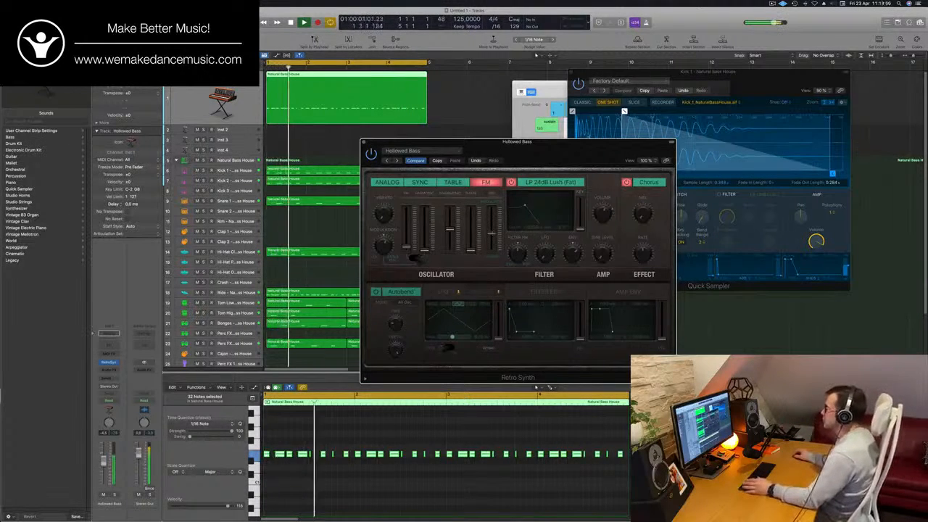
Move Retro Synth away from the note editor, check the bass notes there, and copy the Hollowed Bass settings
left_click_drag(397, 380, 463, 315)
scroll(321, 481, "up", 5)
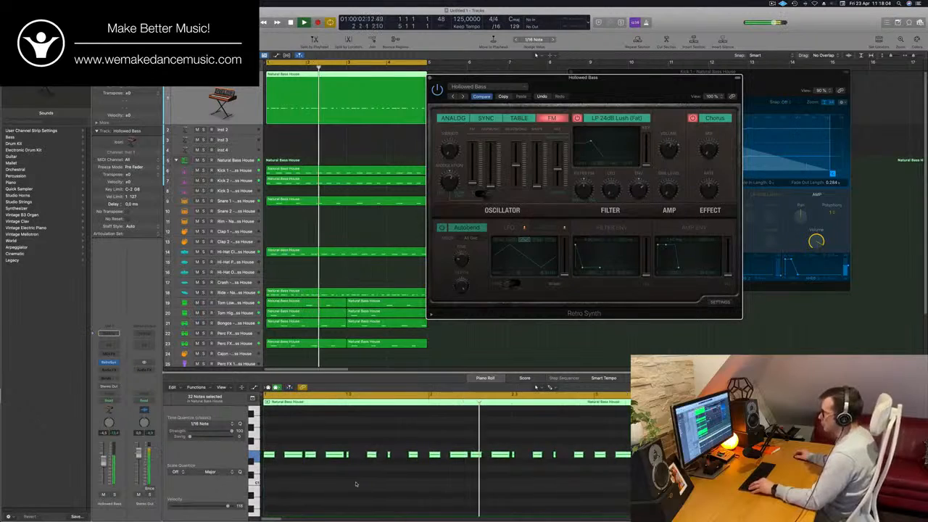
scroll(356, 485, "down", 1)
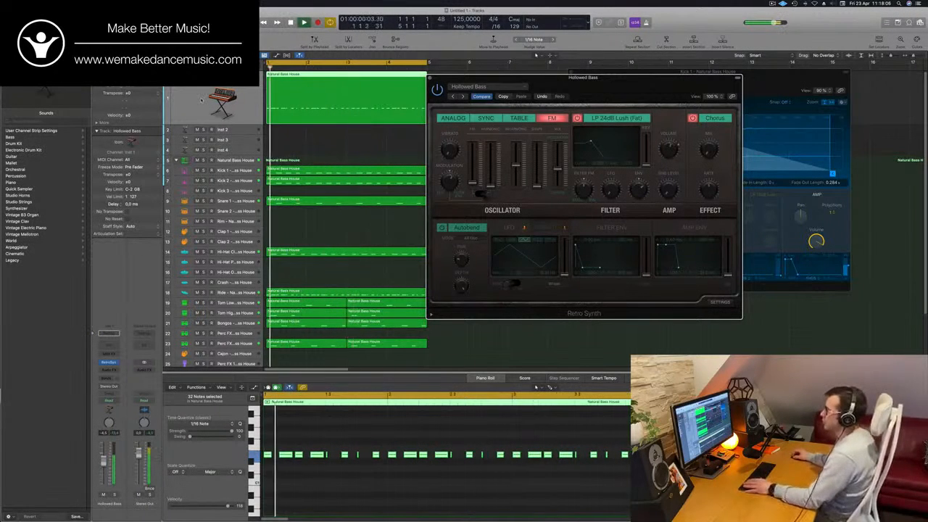
left_click(177, 105)
left_click(500, 98)
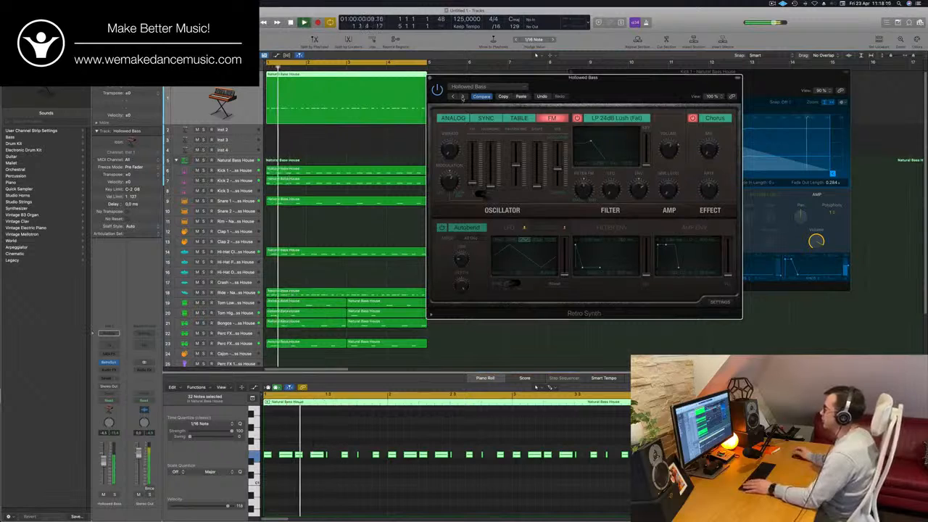
Audition further Retro Synth presets over the loop, from Major Third Crunch and Percussive FM Bass through PWM Bass
left_click(462, 96)
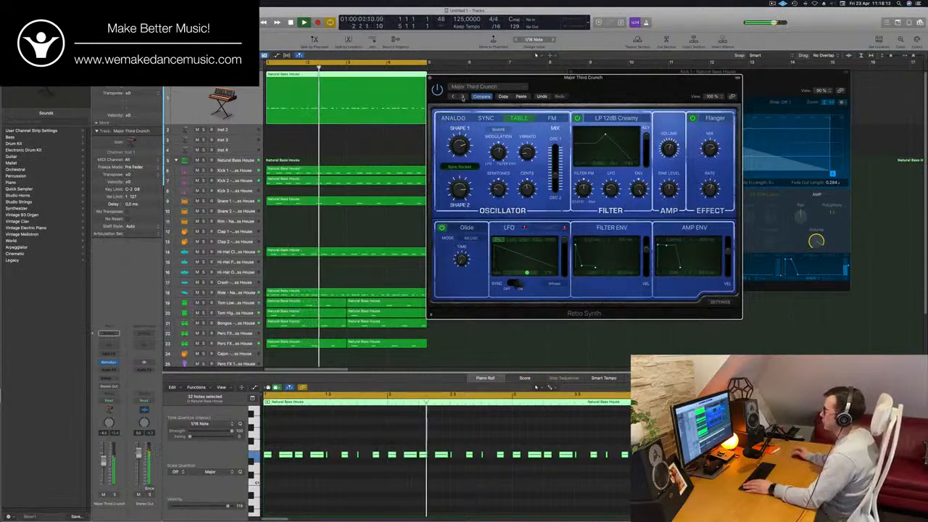
left_click(463, 96)
left_click(463, 97)
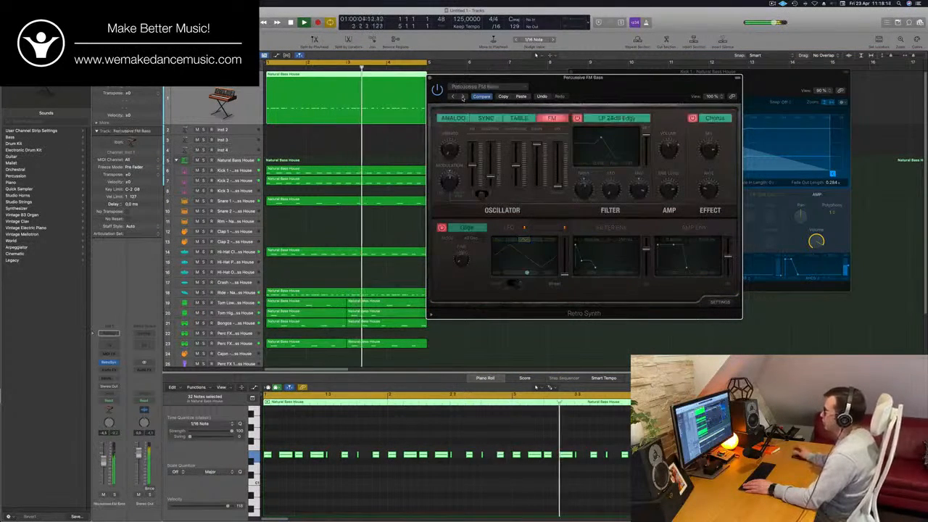
left_click(463, 97)
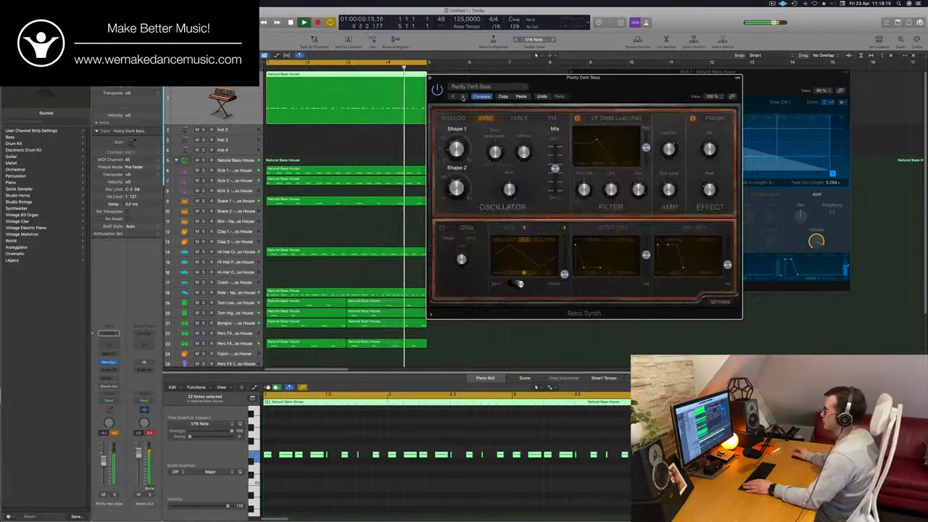
left_click(463, 96)
left_click(463, 97)
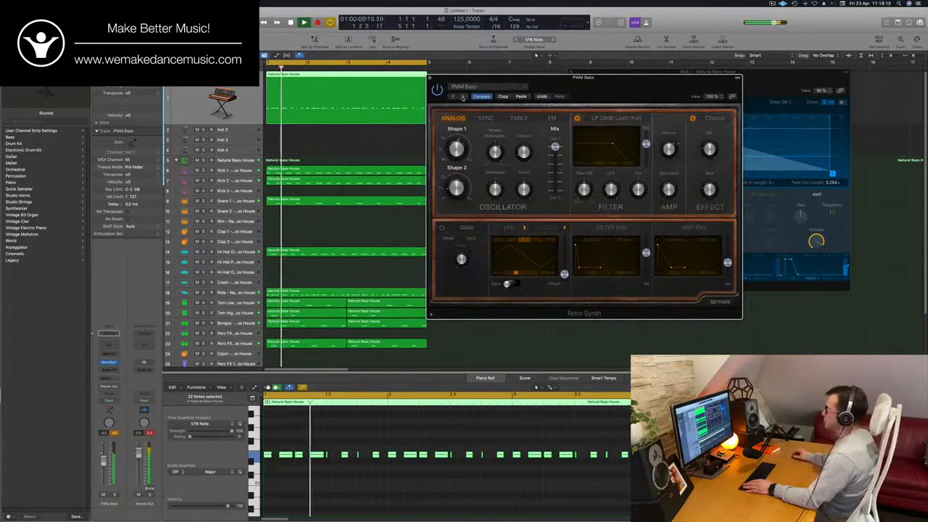
Audition the Retro Synth presets after PWM Bass, from Quantum Bass through Simple Sawtooth Bass and Synced Metal Bass to Detuned Strings
left_click_drag(665, 77, 599, 137)
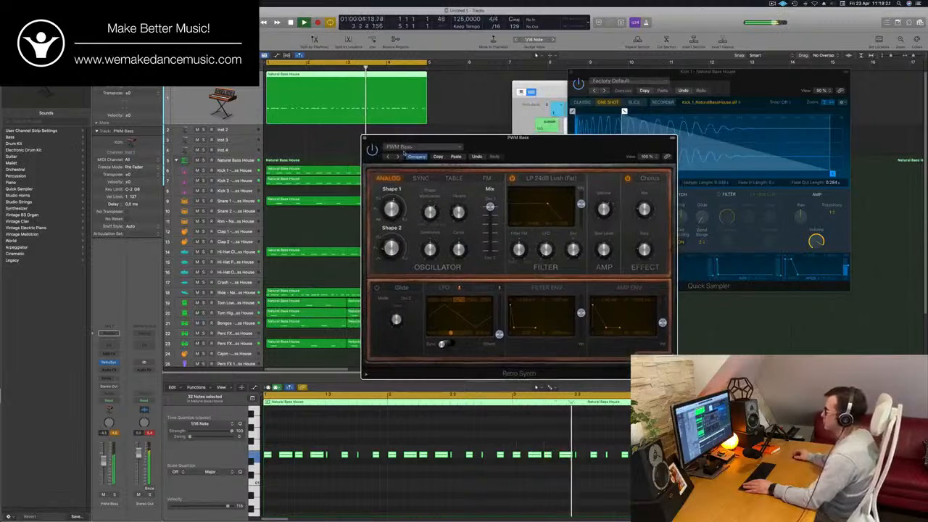
left_click(397, 157)
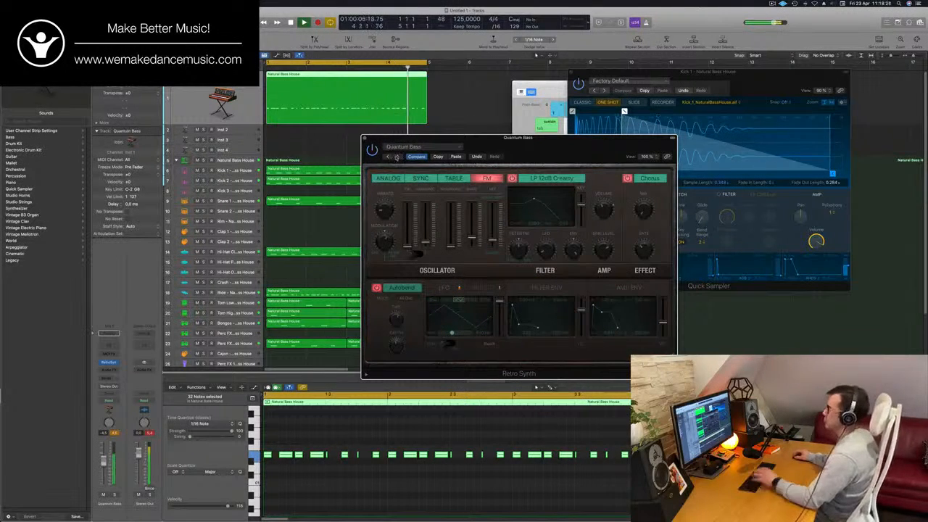
left_click(398, 157)
left_click(398, 157)
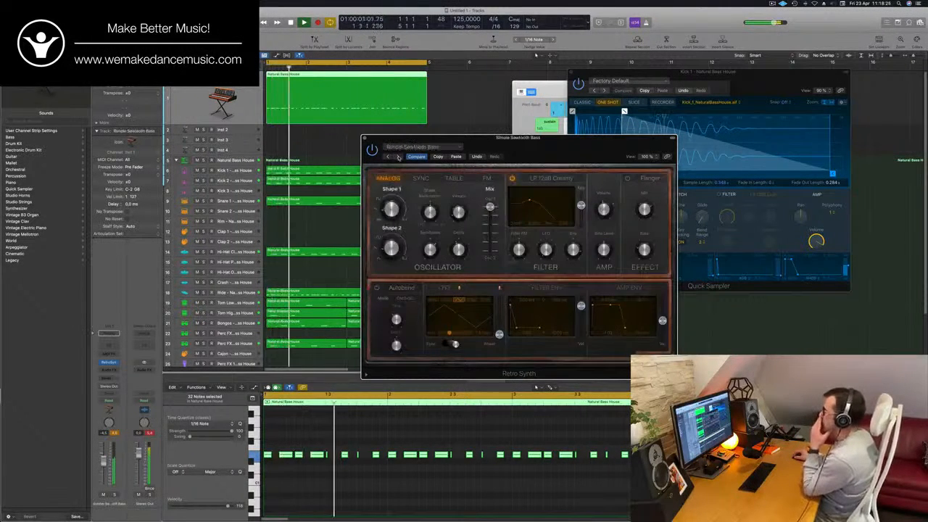
left_click(397, 157)
left_click(397, 157)
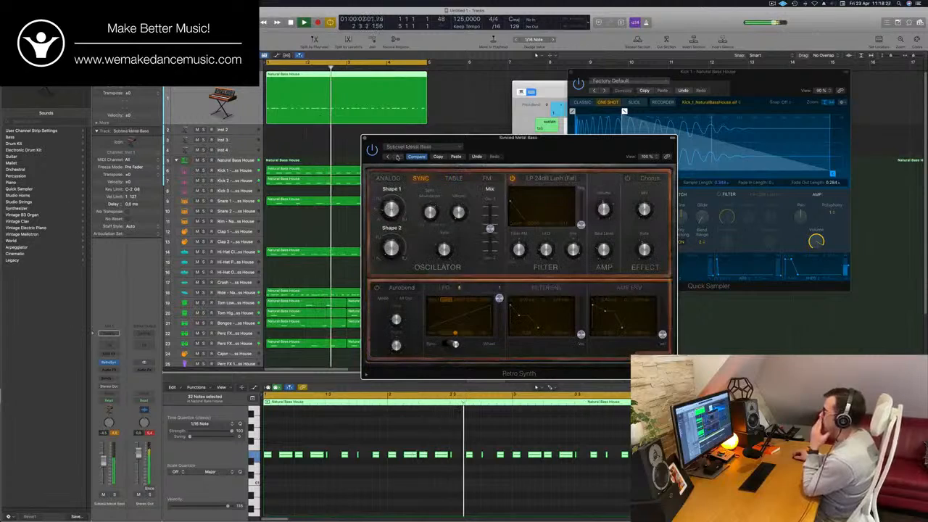
left_click(397, 158)
left_click(397, 157)
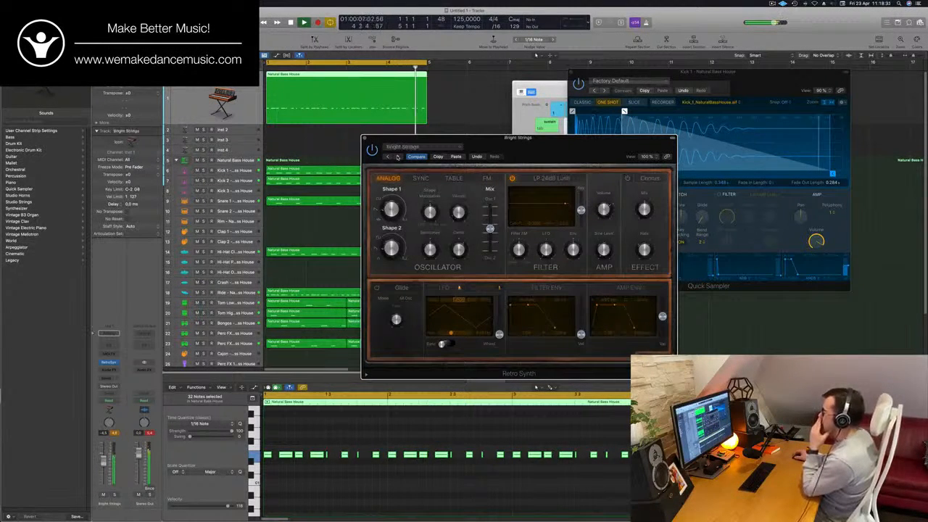
left_click(397, 157)
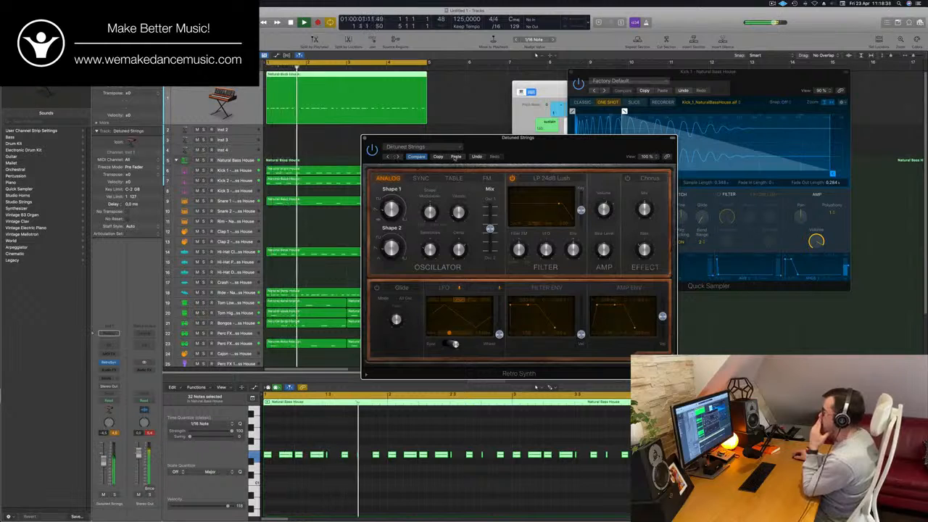
Go back through the presets, past Simple Sawtooth Bass and Quantum Bass, and load PWM Bass in Retro Synth
left_click(388, 156)
left_click(388, 156)
left_click(388, 157)
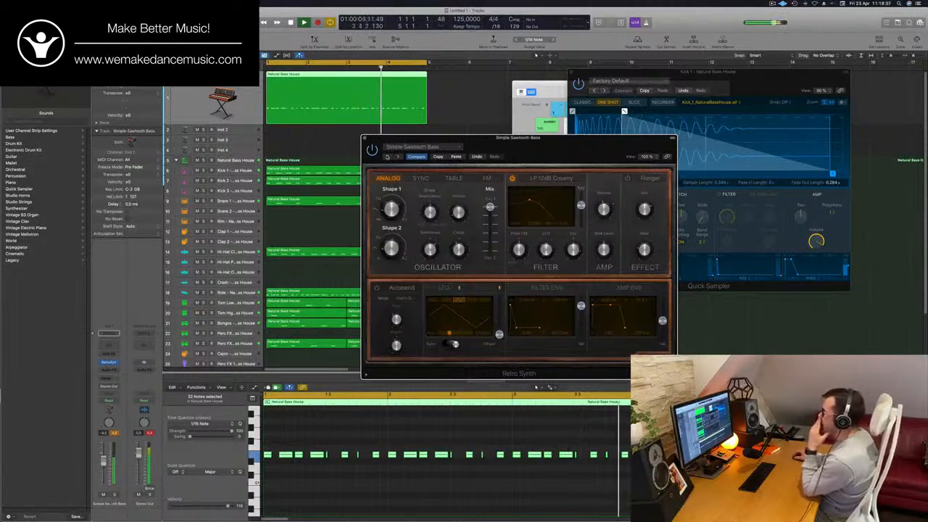
left_click(388, 157)
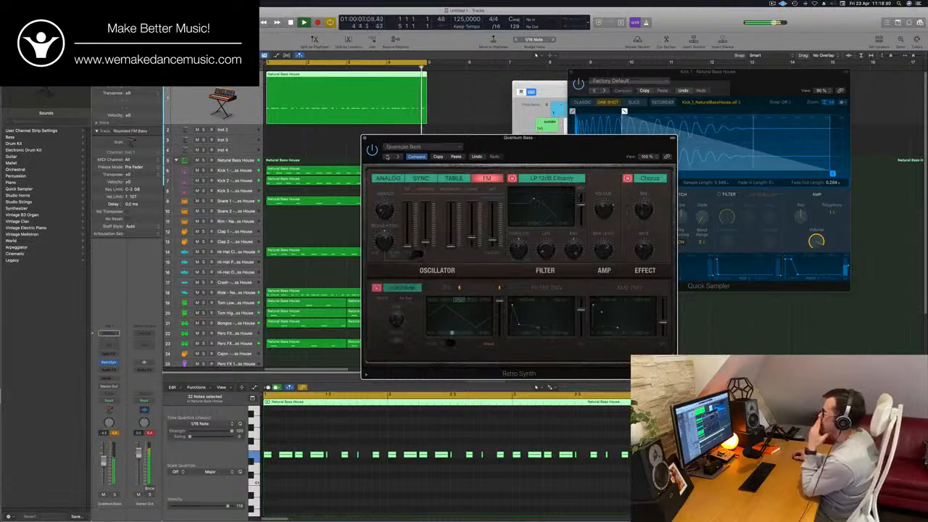
left_click(388, 157)
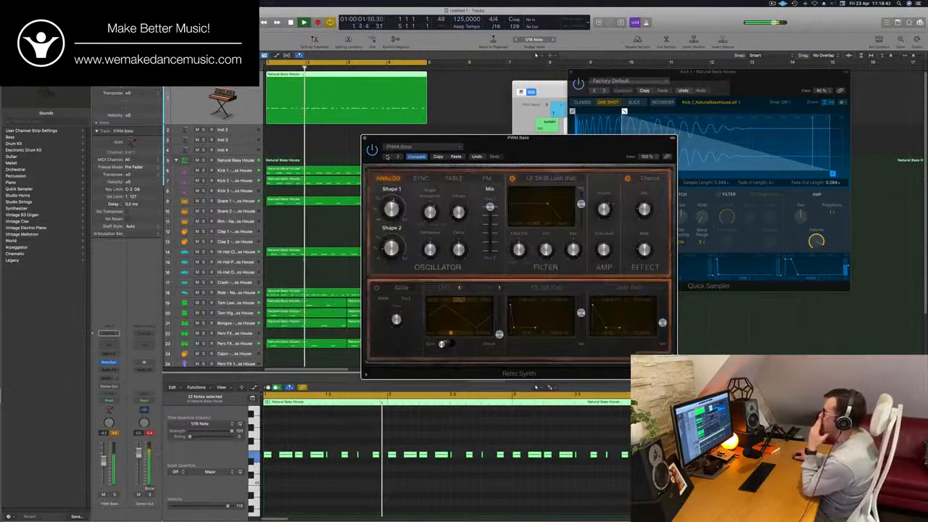
left_click_drag(538, 149, 519, 116)
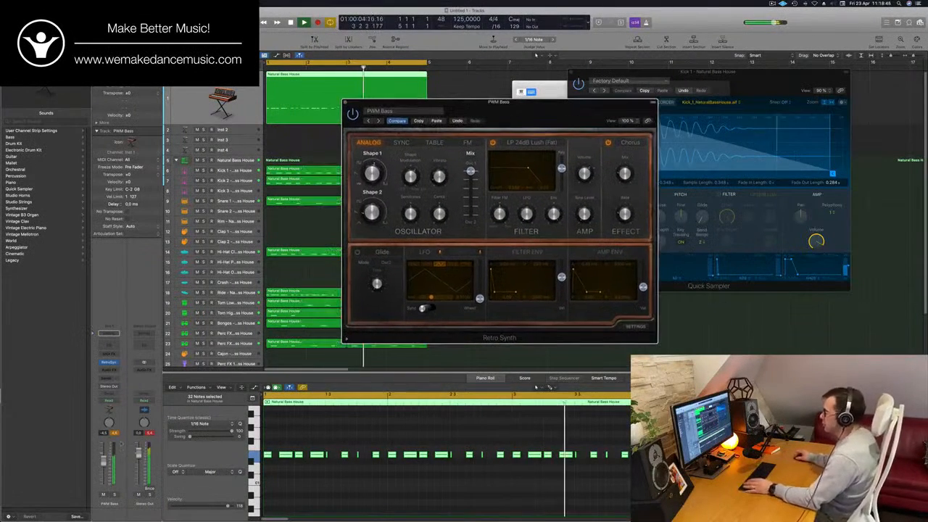
Solo the PWM Bass track briefly, unsolo it, and insert a stereo Compressor after Retro Synth
left_click(114, 495)
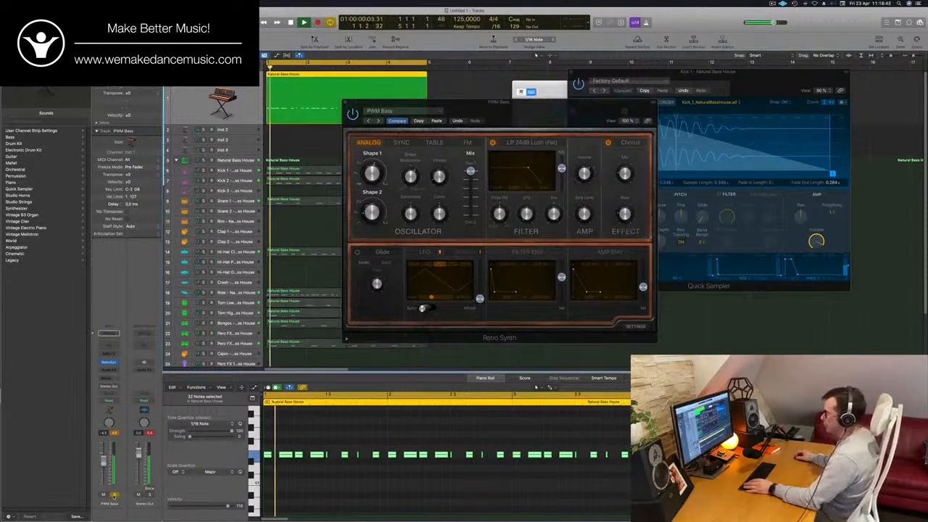
left_click(115, 495)
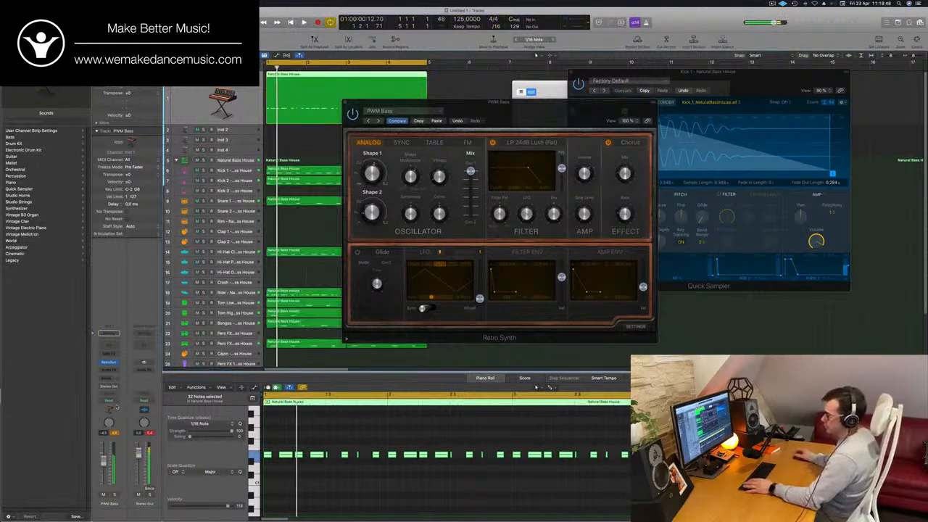
left_click(110, 369)
mouse_move(116, 384)
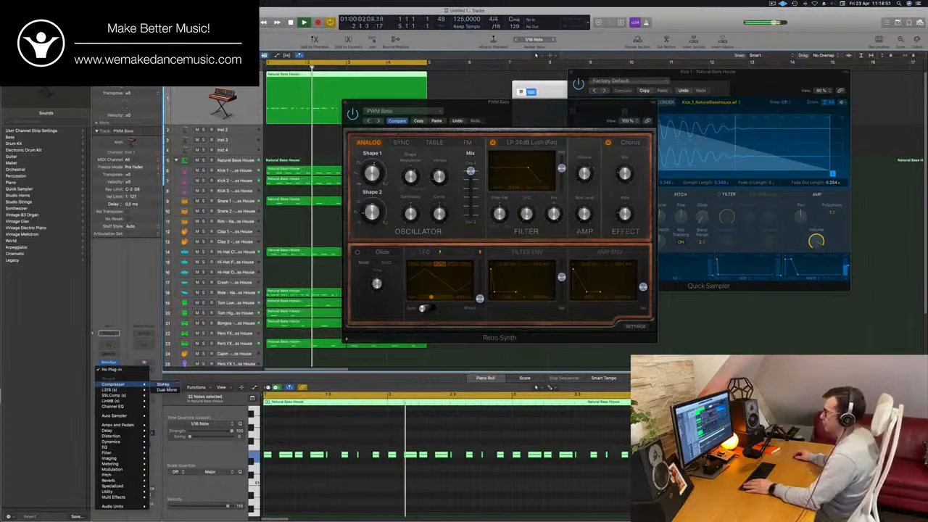
left_click(163, 384)
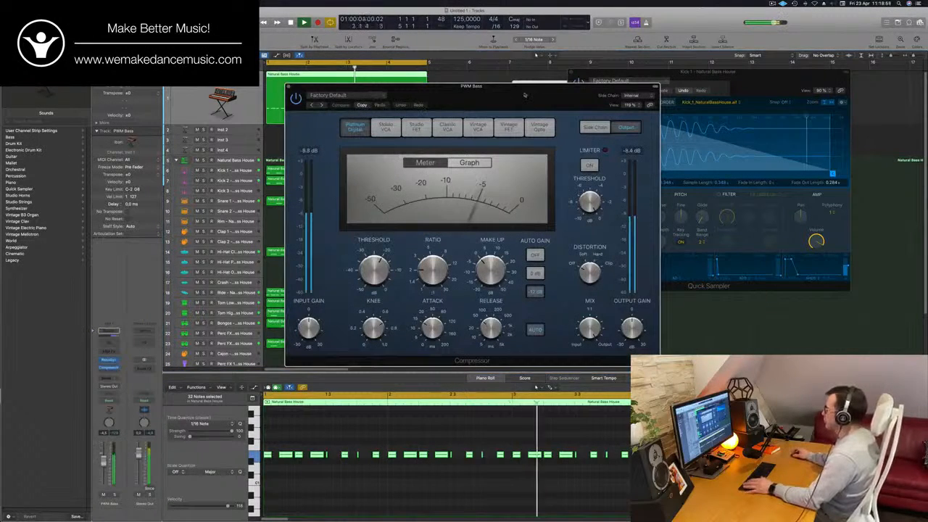
Set the bass Compressor's side chain source to Inst 5 and adjust its ratio and release during playback
left_click(630, 95)
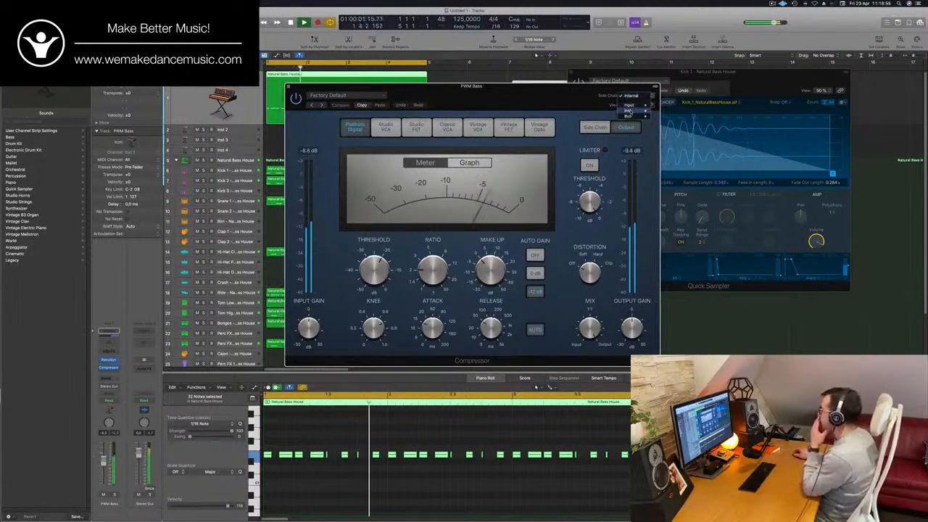
mouse_move(631, 111)
left_click(690, 126)
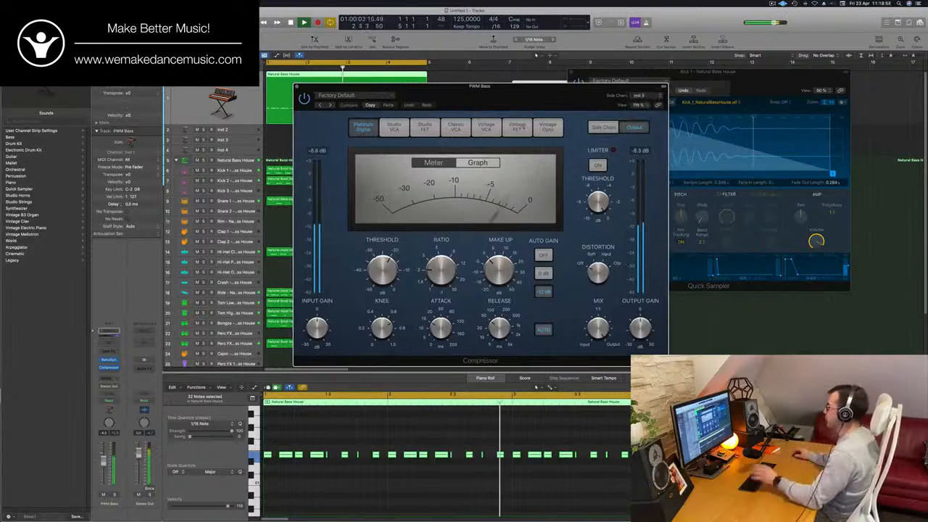
key("space")
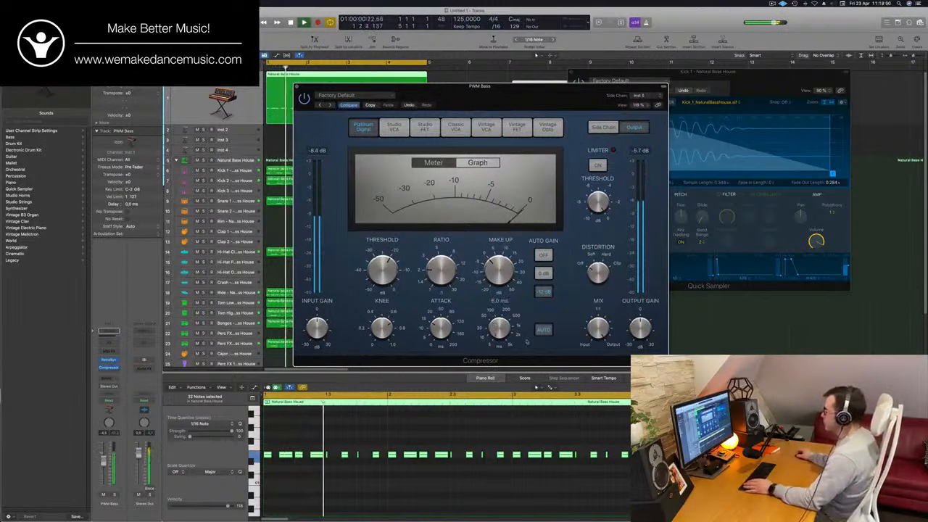
left_click_drag(438, 263, 442, 249)
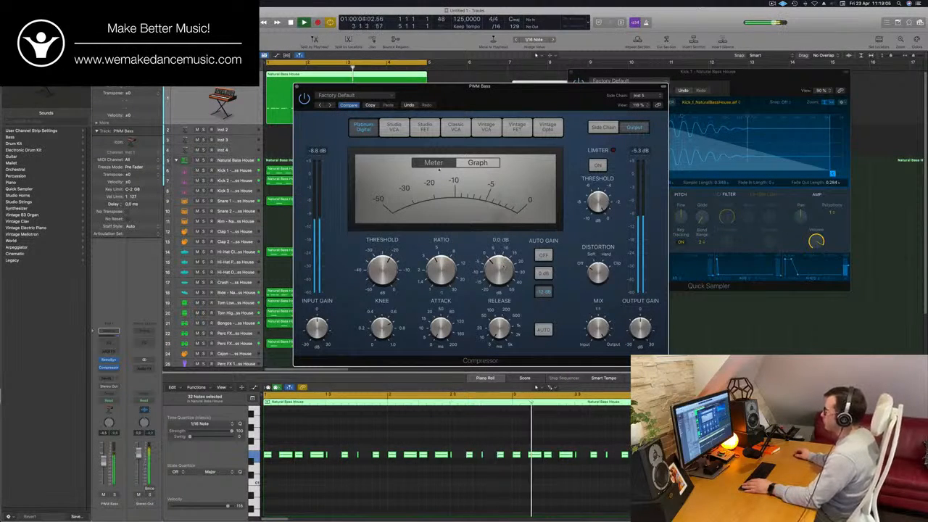
Move the Compressor clear of Retro Synth and adjust the synth's Shape 1 oscillator while the loop plays
left_click_drag(560, 101, 666, 89)
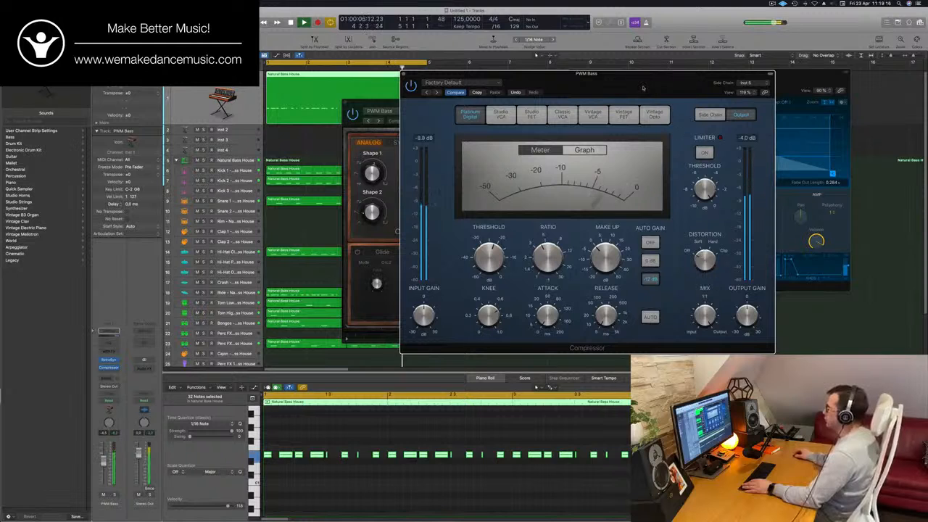
left_click_drag(643, 88, 776, 87)
left_click_drag(497, 120, 461, 117)
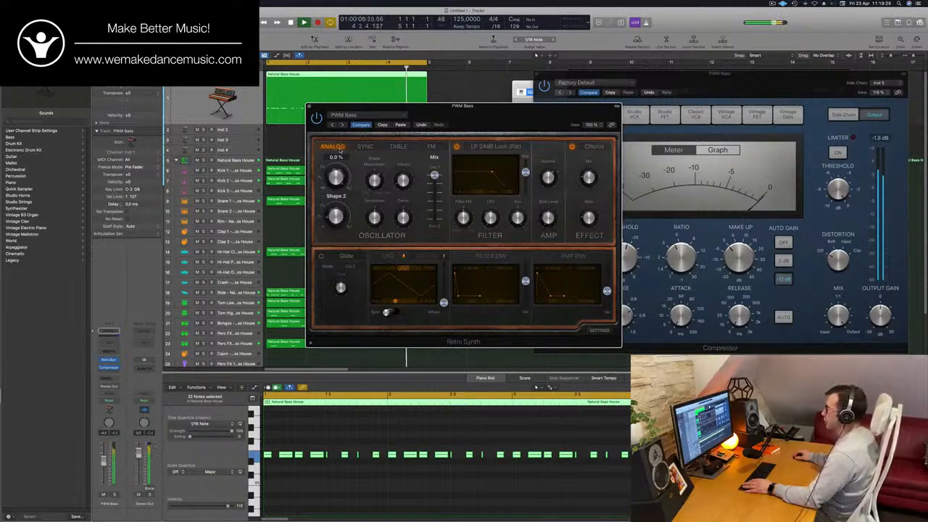
left_click_drag(339, 192, 340, 166)
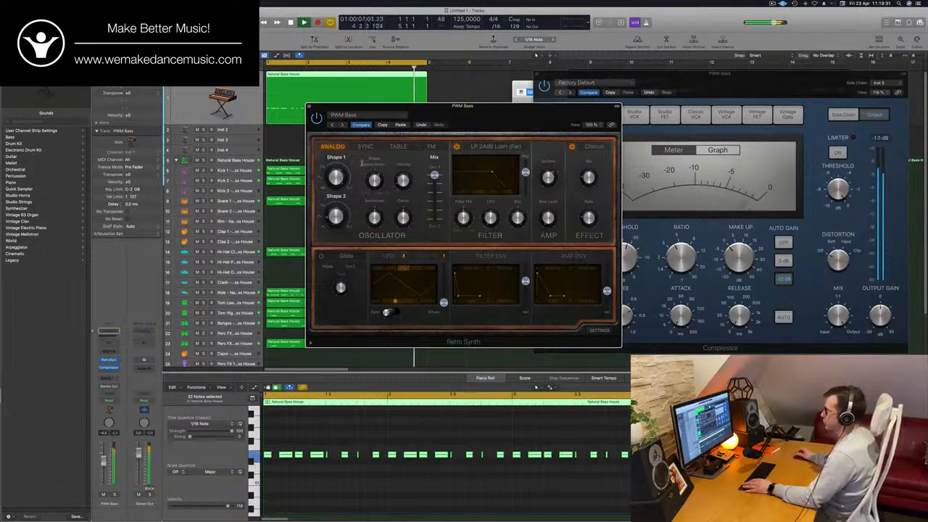
Adjust Retro Synth's Shape 2 and shift the oscillator mix from oscillator 1 towards oscillator 2
mouse_move(435, 176)
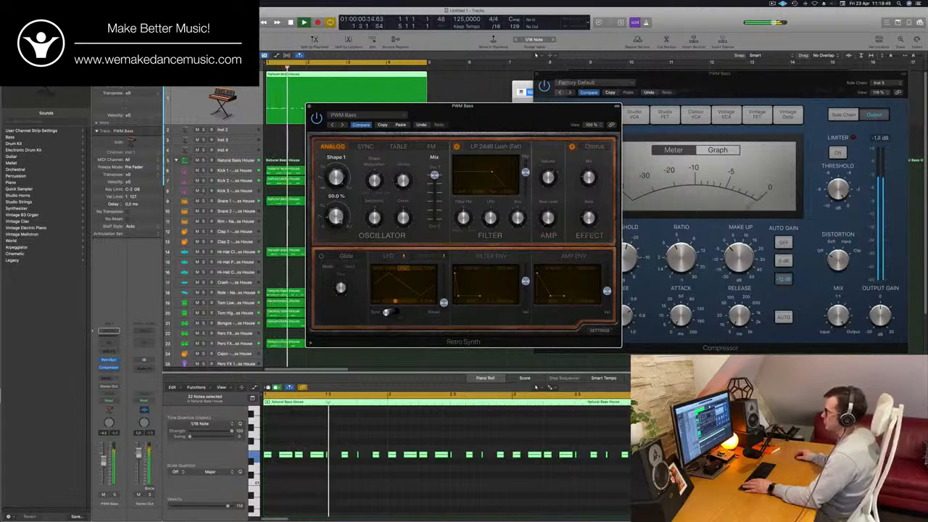
left_click_drag(340, 220, 347, 175)
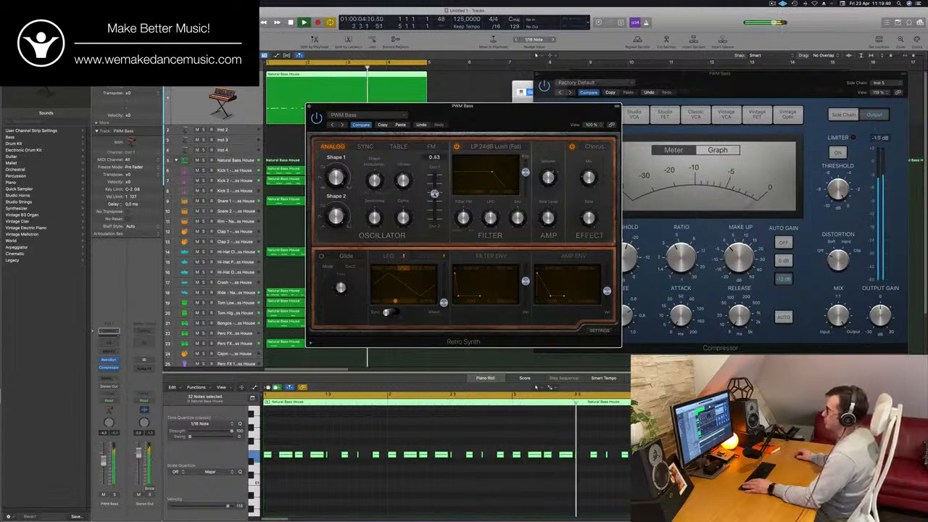
left_click_drag(523, 117, 495, 117)
left_click_drag(532, 116, 549, 116)
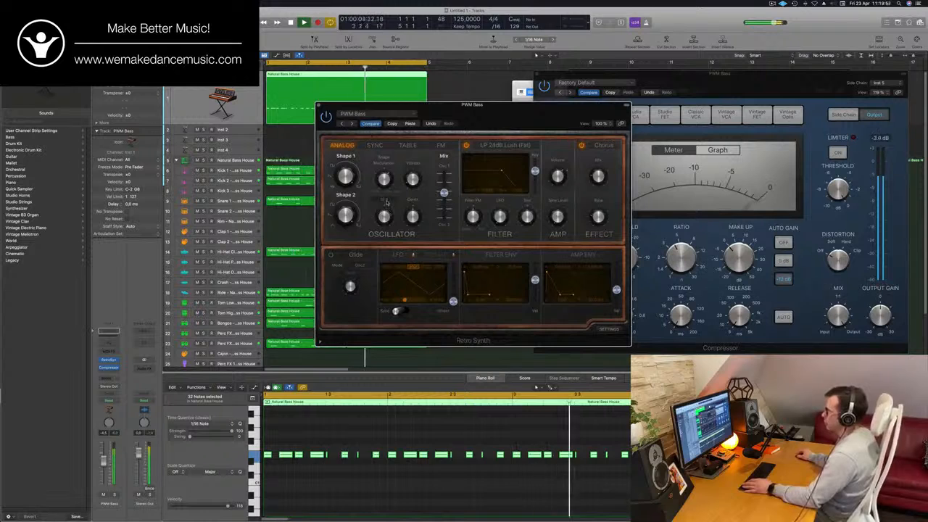
left_click_drag(511, 121, 475, 126)
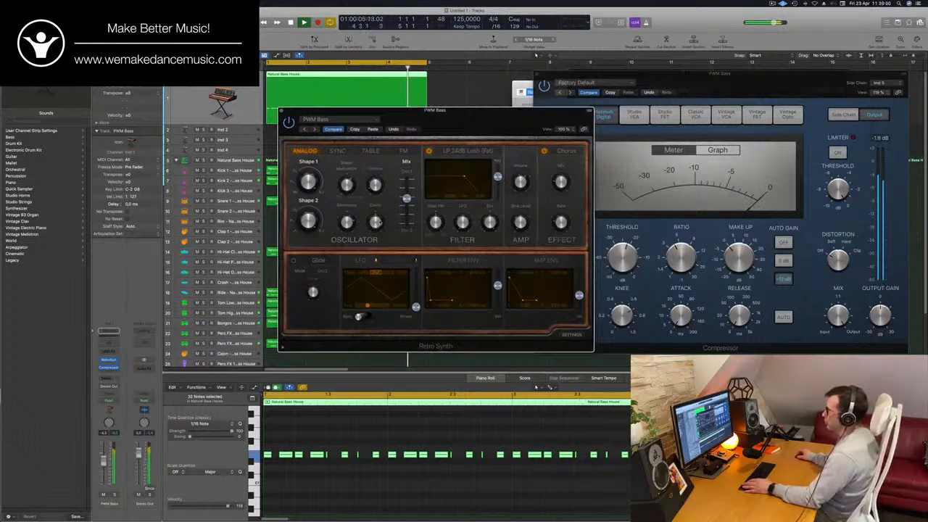
Rework Shape 2 in Retro Synth and set the oscillator mix to about 0.40
left_click_drag(306, 218, 307, 259)
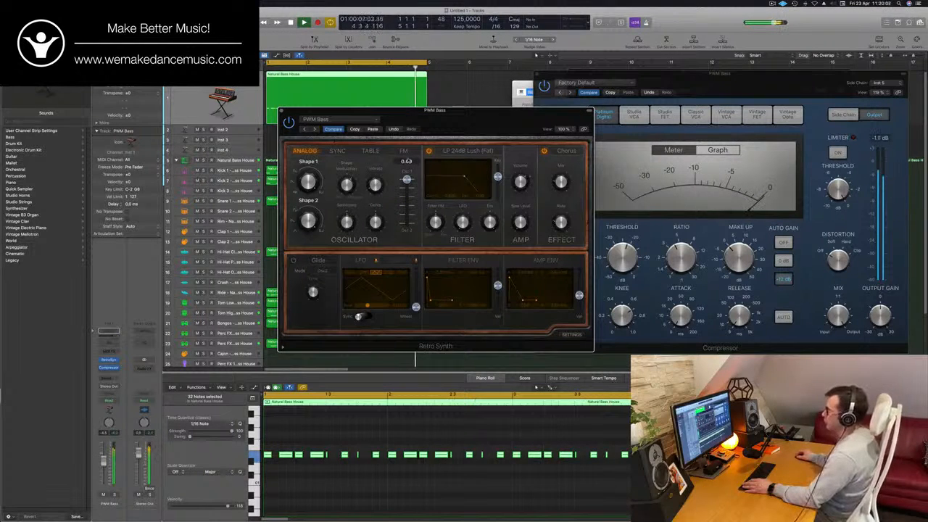
left_click_drag(407, 180, 407, 209)
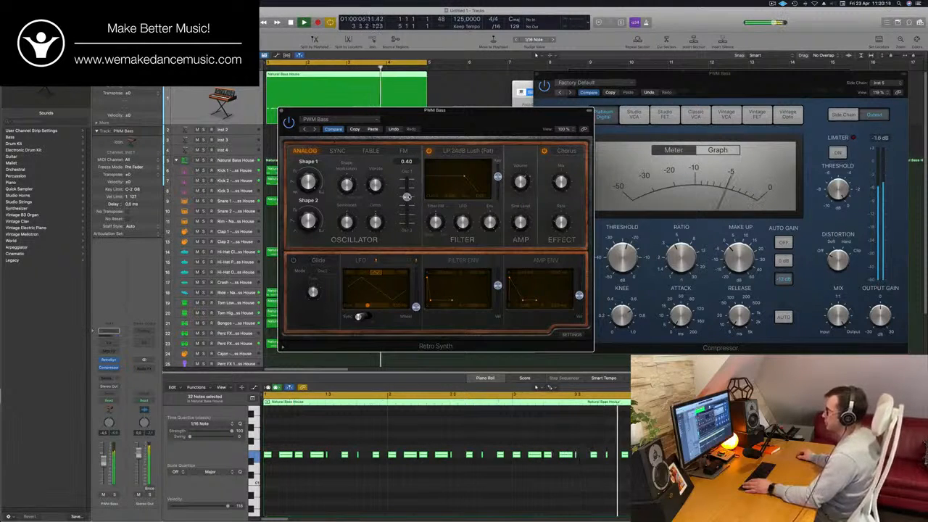
left_click_drag(430, 115, 530, 103)
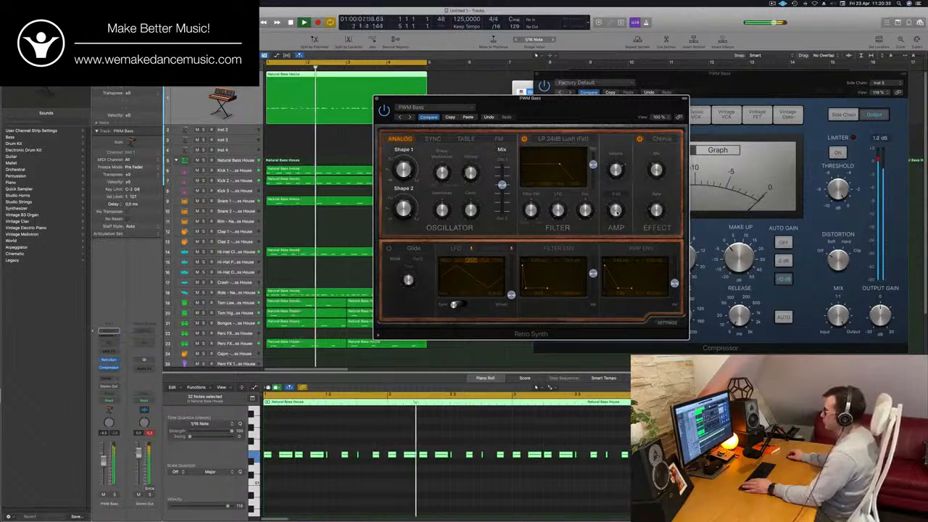
mouse_move(504, 186)
Close Retro Synth and select the Inst 2 track
left_click_drag(561, 103, 590, 123)
left_click(408, 119)
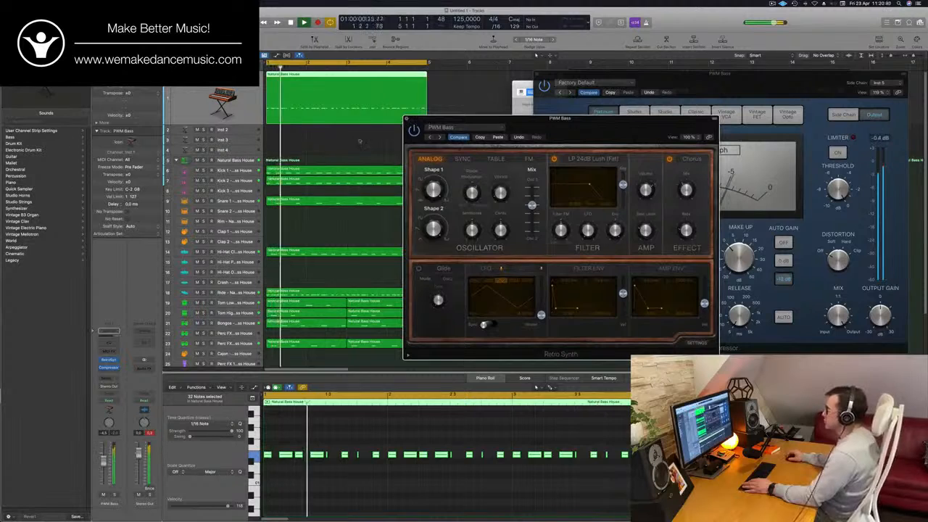
left_click(315, 148)
left_click(177, 88)
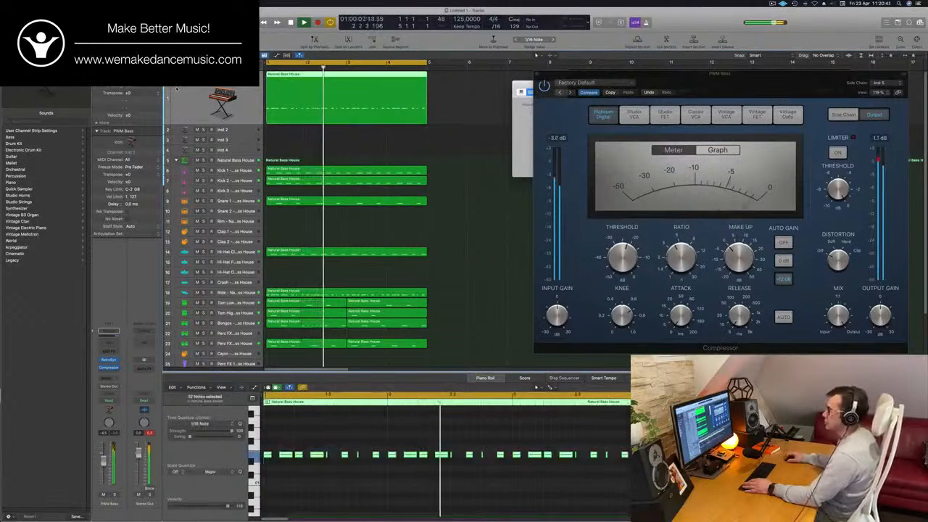
key("Down")
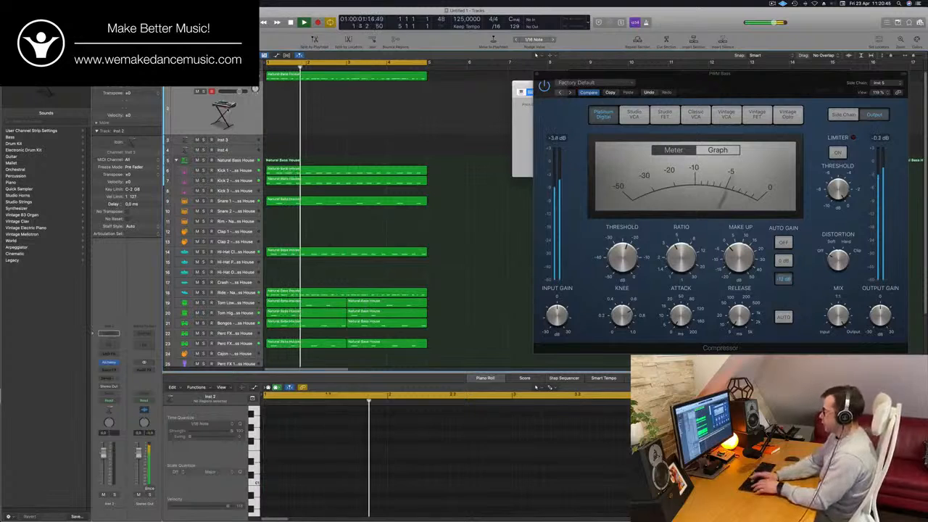
Repeat all the Natural Bass House regions once from bar 5 and extend the cycle range to bar 9
key("super+z")
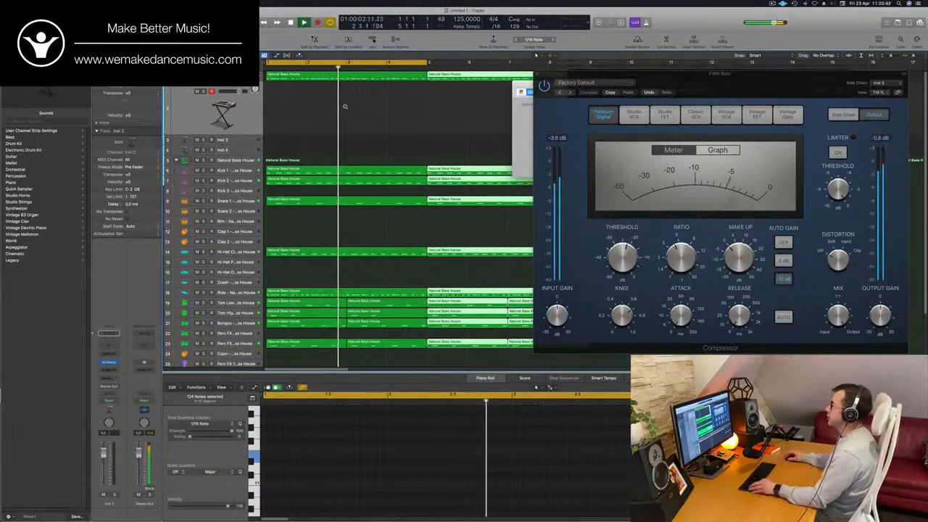
scroll(344, 106, "down", 5)
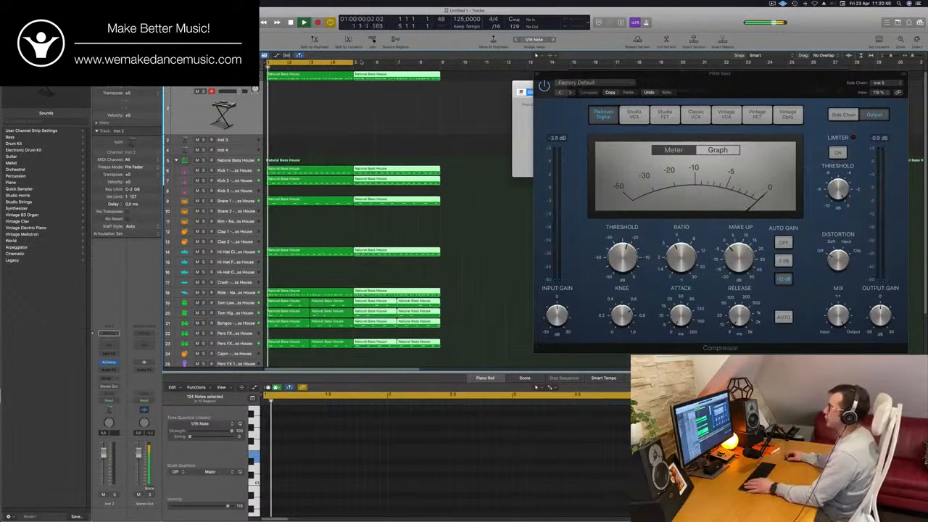
left_click_drag(354, 61, 443, 69)
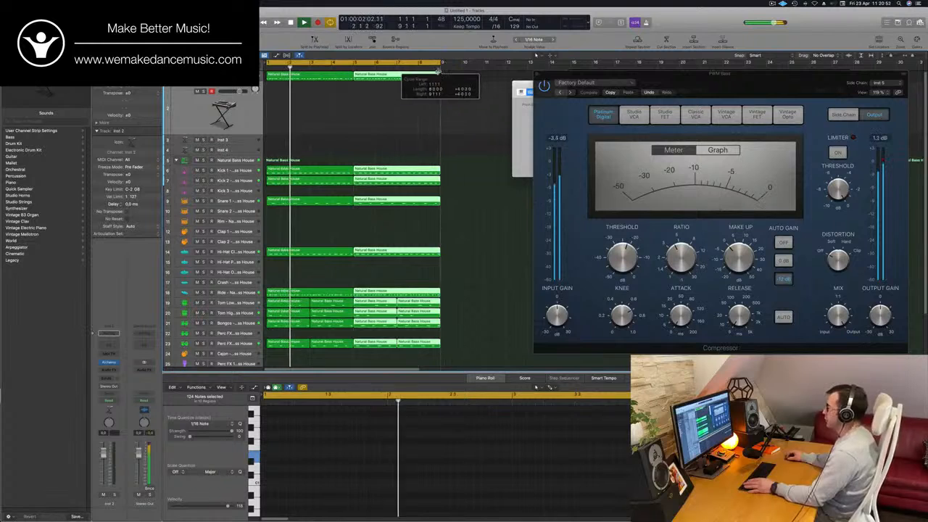
Bring up Musical Typing for Inst 2 and move it clear of the arranged regions
key("super+k")
left_click_drag(593, 93, 690, 93)
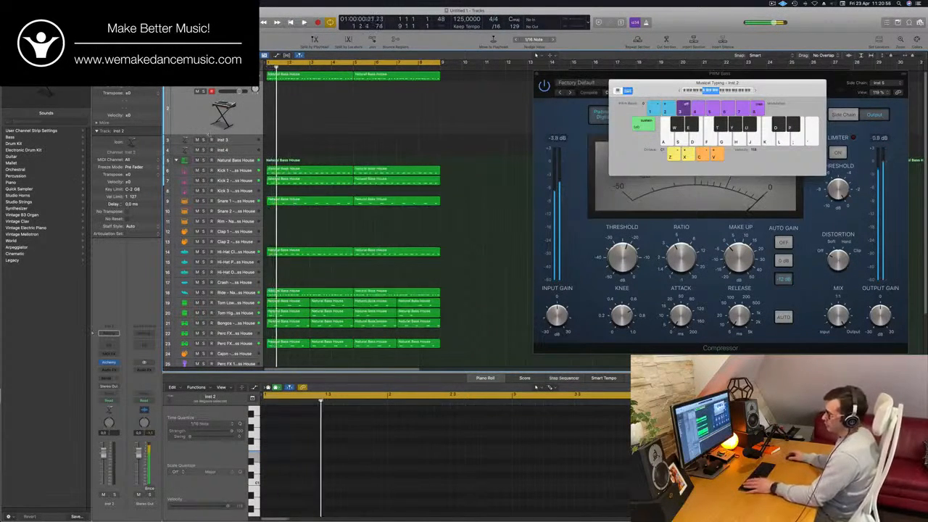
Open Alchemy on Inst 2, sort its Pads presets by rating, and load Perfect Pad 01
left_click(108, 362)
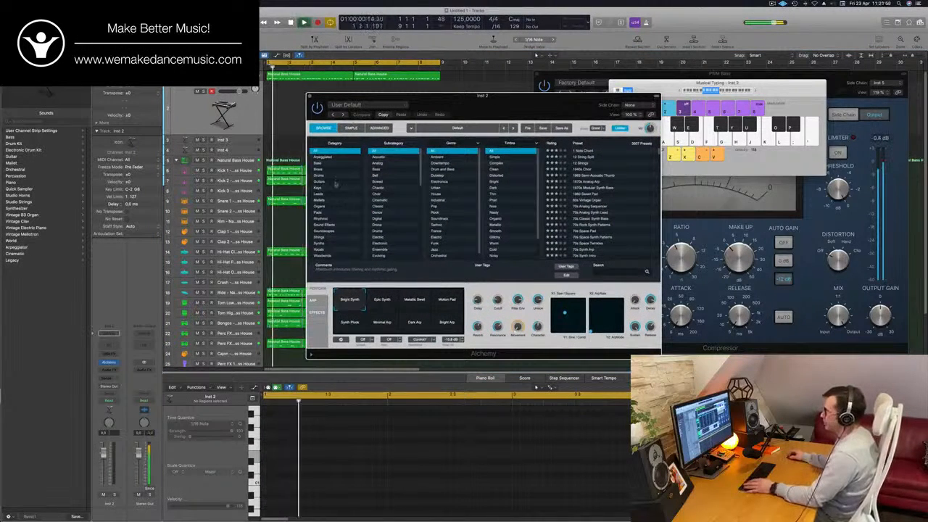
left_click(333, 211)
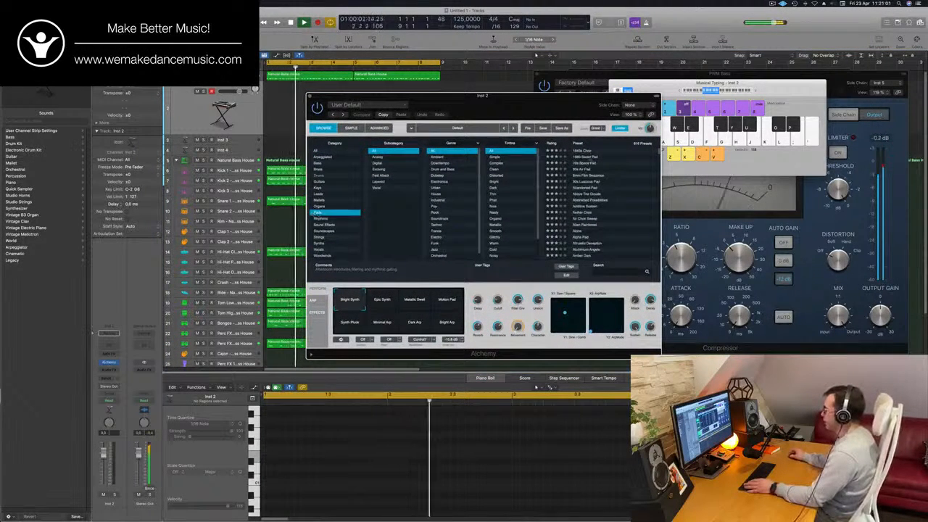
left_click(552, 143)
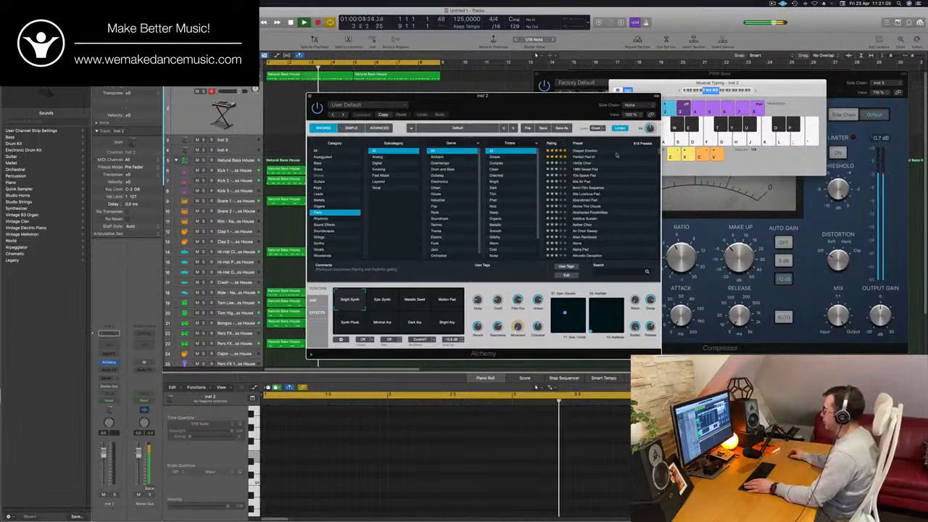
left_click(584, 158)
left_click_drag(501, 97, 691, 71)
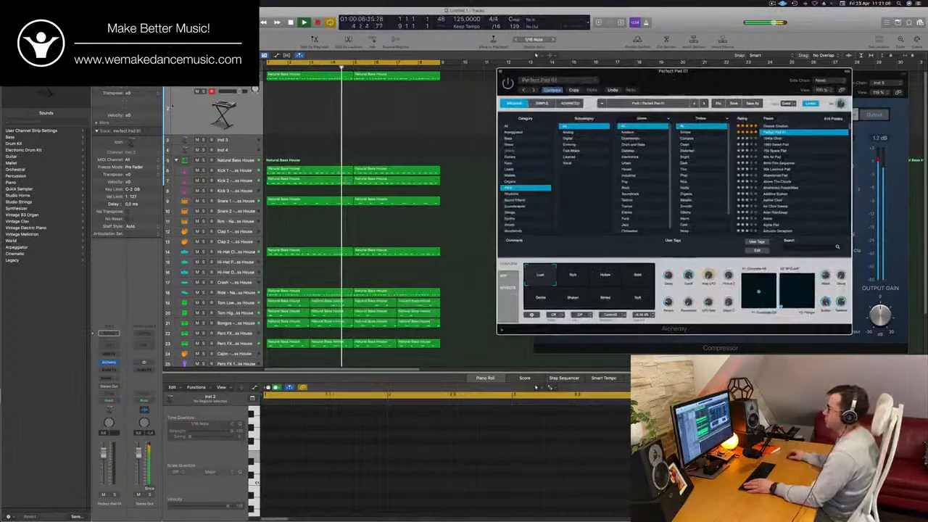
Send the pad channel to Bus 4 and insert a stereo SilverVerb on the Aux 4 channel
left_click(106, 380)
mouse_move(108, 387)
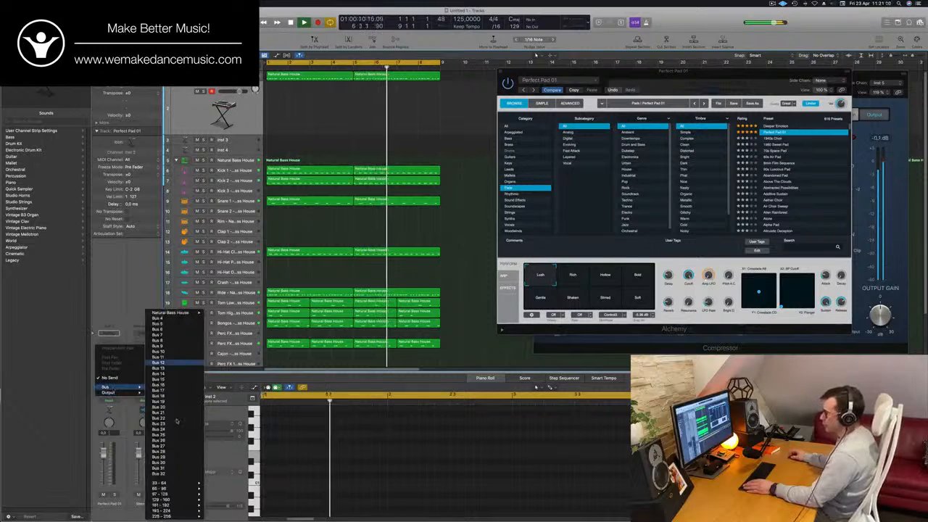
left_click(158, 318)
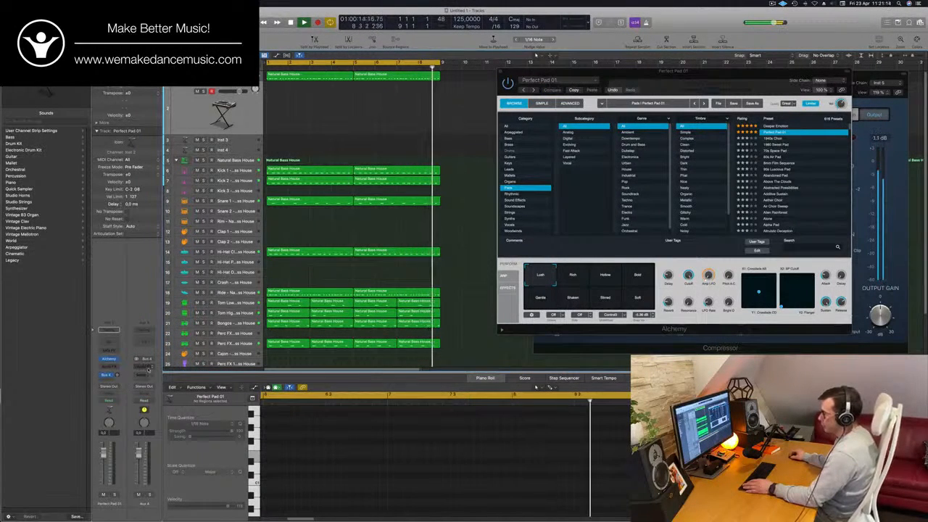
left_click(143, 366)
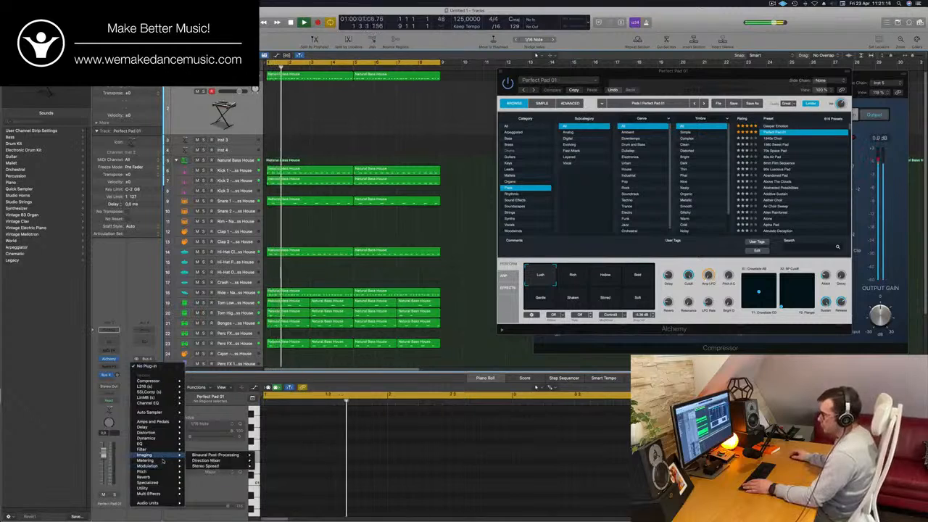
mouse_move(161, 477)
mouse_move(205, 488)
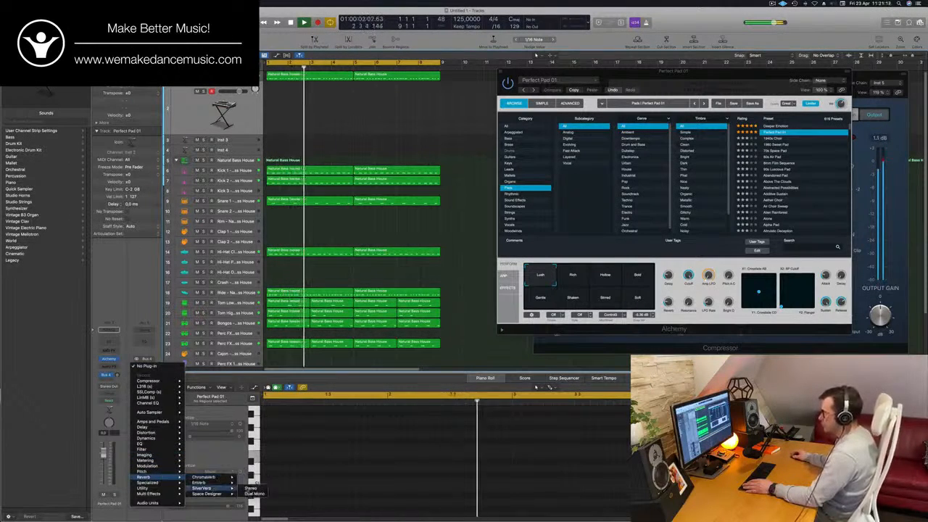
left_click(251, 489)
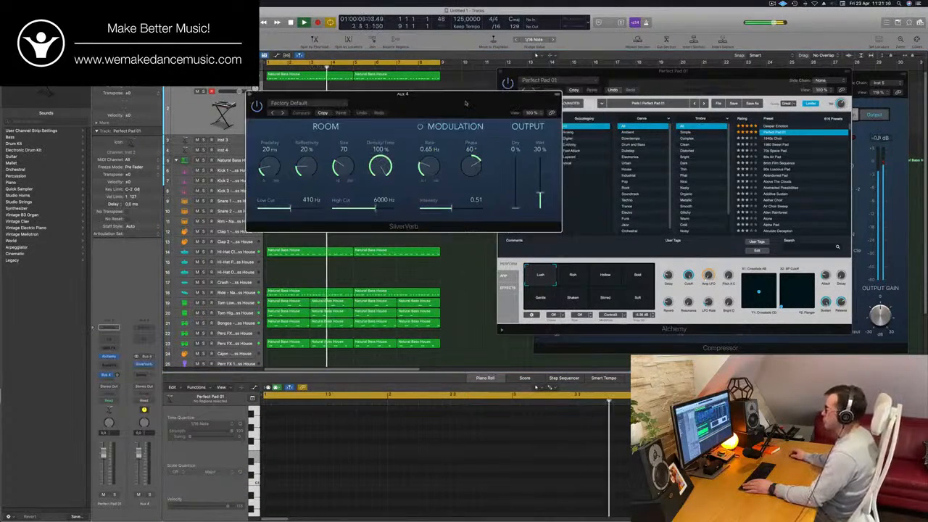
Load the grandiose preset in SilverVerb with 100% wet output and raise the pad's Bus 4 send level
left_click(340, 105)
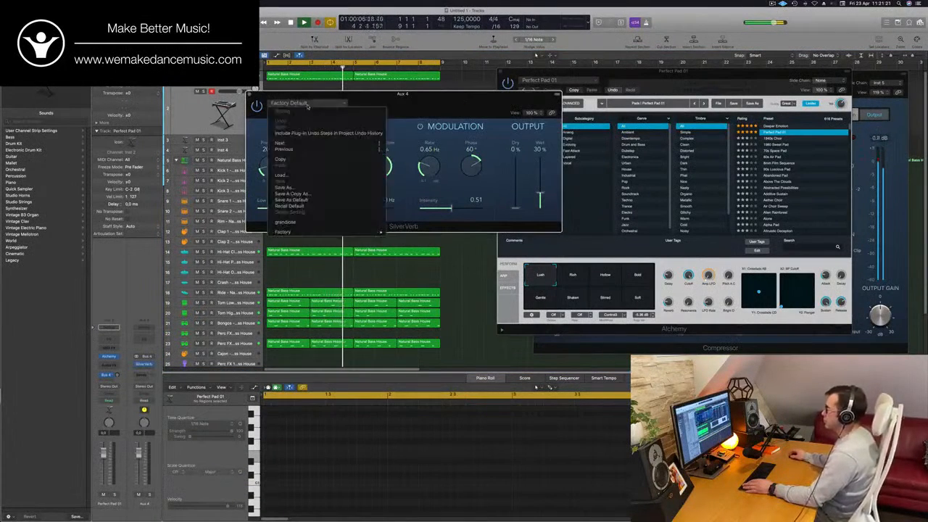
left_click(283, 223)
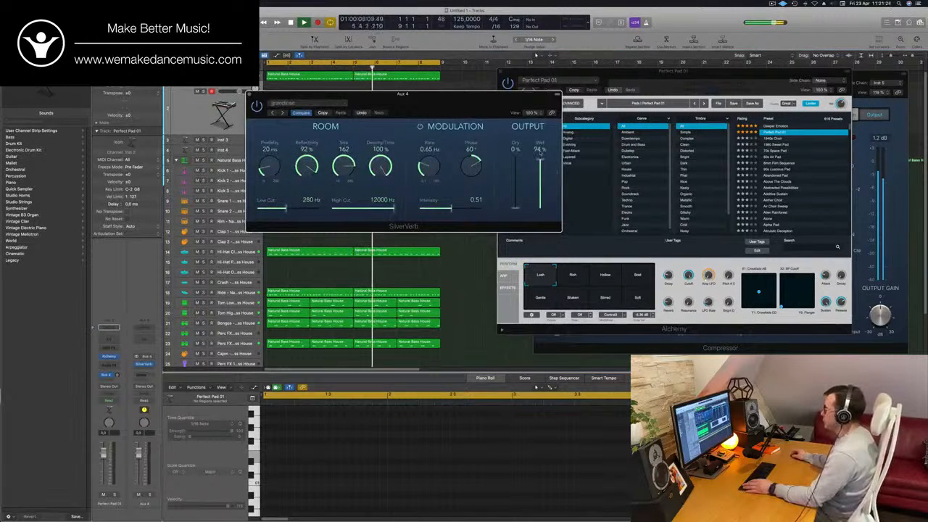
left_click_drag(449, 93, 674, 100)
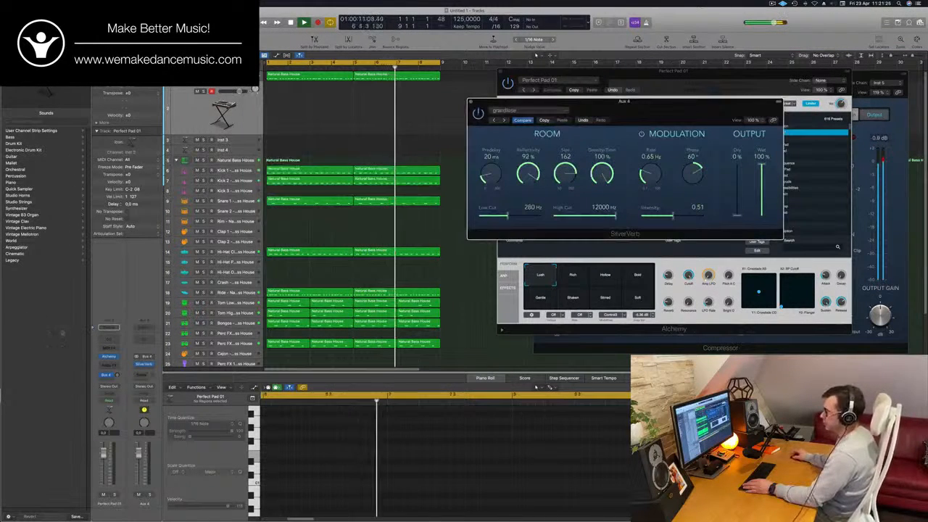
left_click_drag(118, 375, 118, 367)
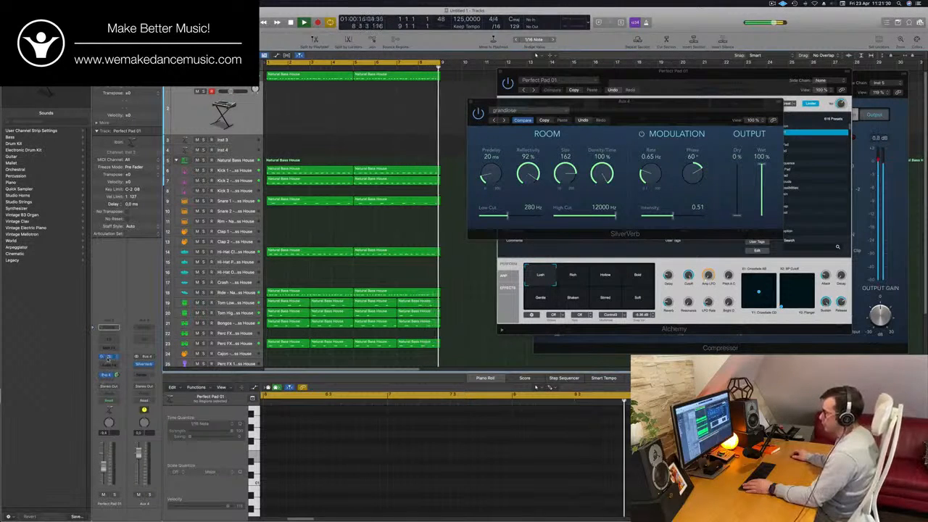
Bring Alchemy back up and spread Alchemy, SilverVerb and Musical Typing apart so that all three can be seen
left_click(109, 357)
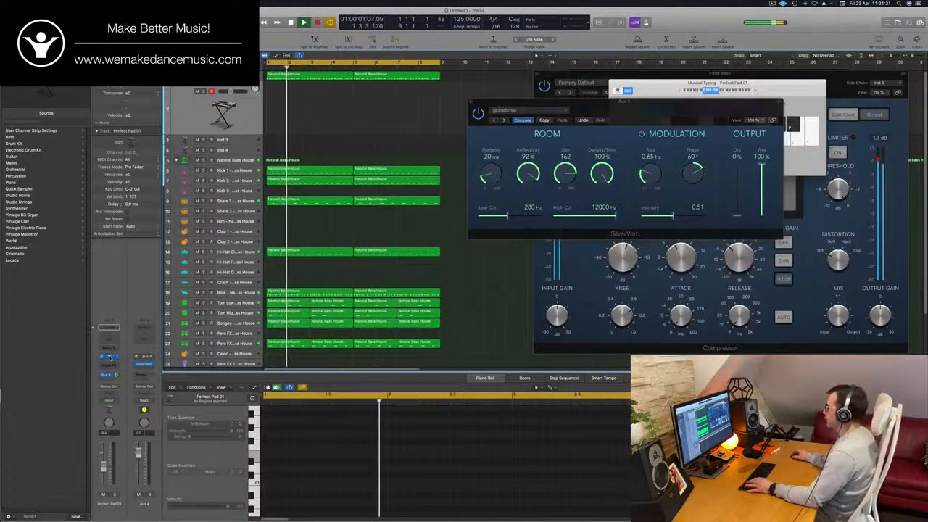
left_click(109, 357)
left_click_drag(709, 75, 623, 121)
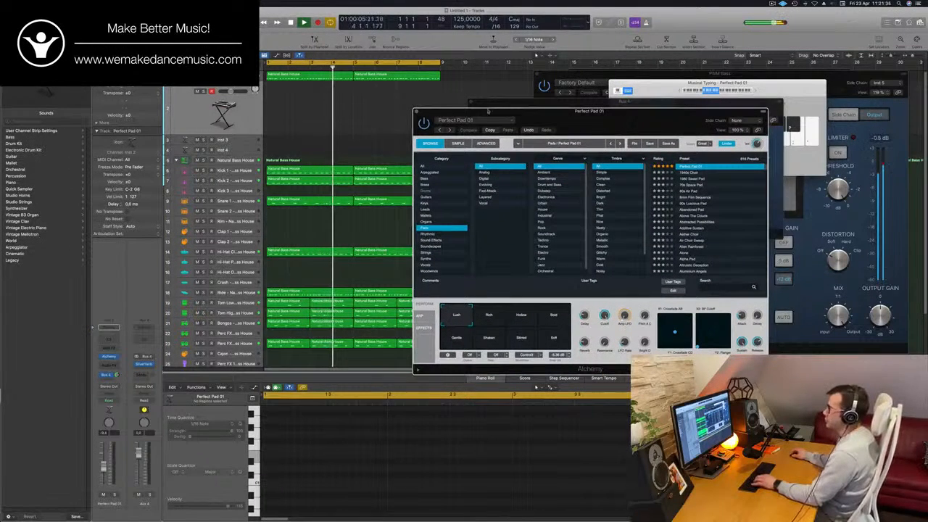
left_click(253, 121)
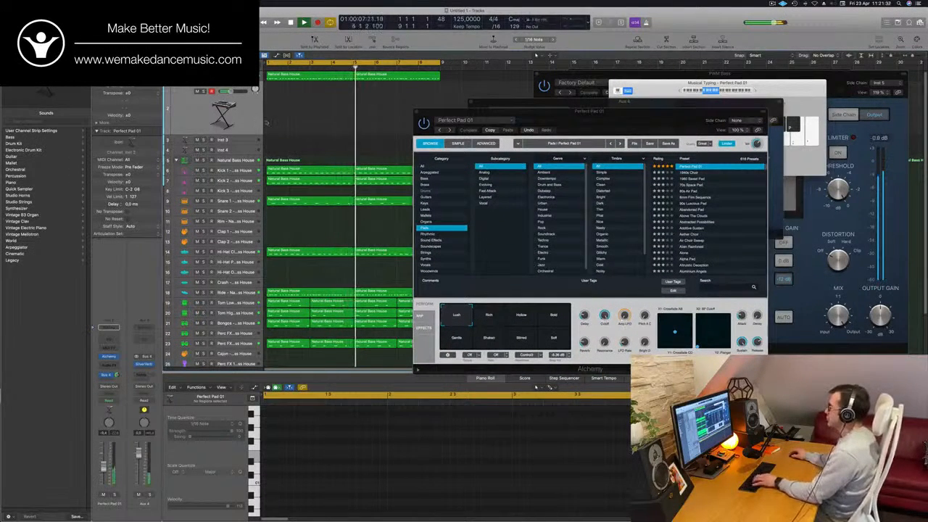
left_click_drag(667, 120, 494, 153)
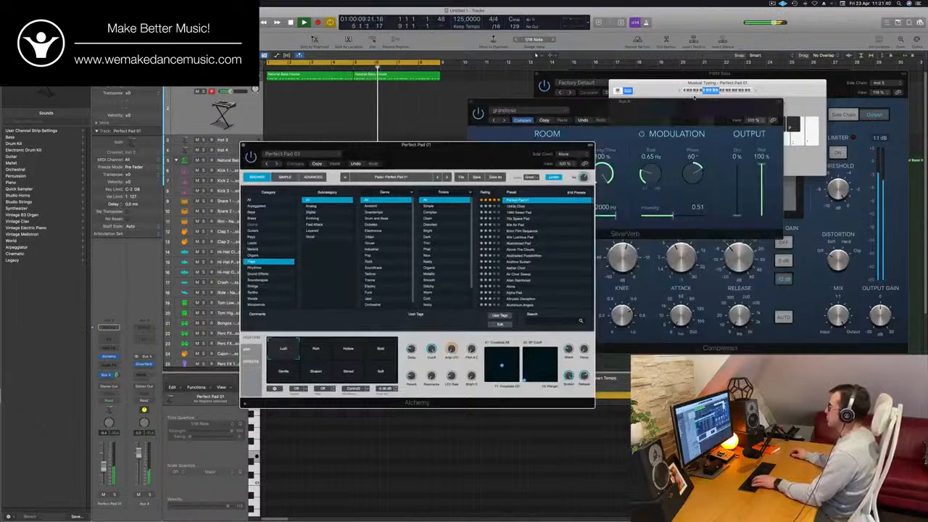
left_click_drag(655, 108, 773, 197)
left_click_drag(781, 93, 717, 45)
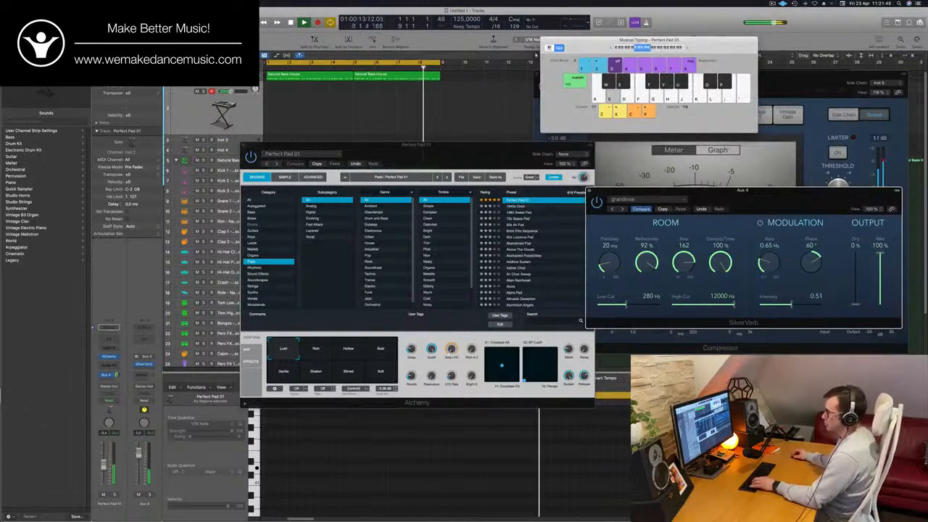
Raise the pad channel's volume while auditioning notes, and shift Musical Typing and Alchemy away from the track headers and first regions
left_click(104, 462)
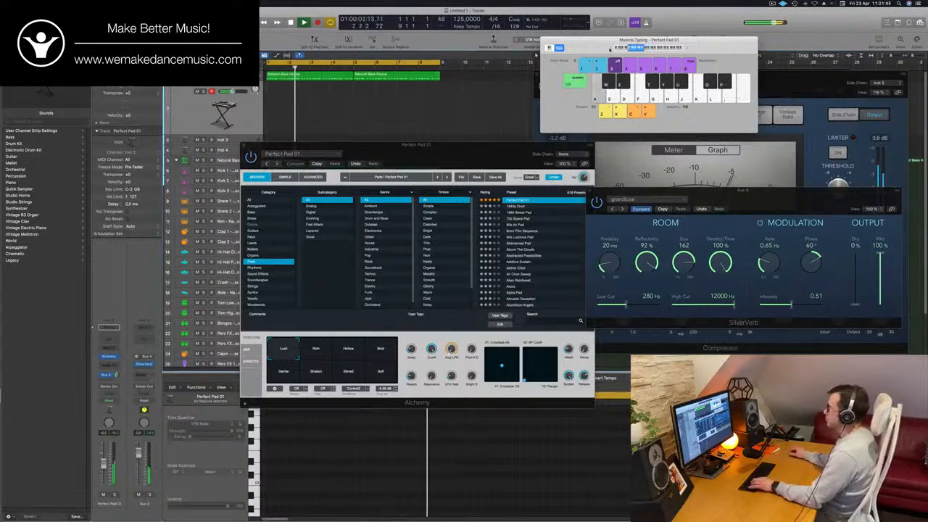
key("k")
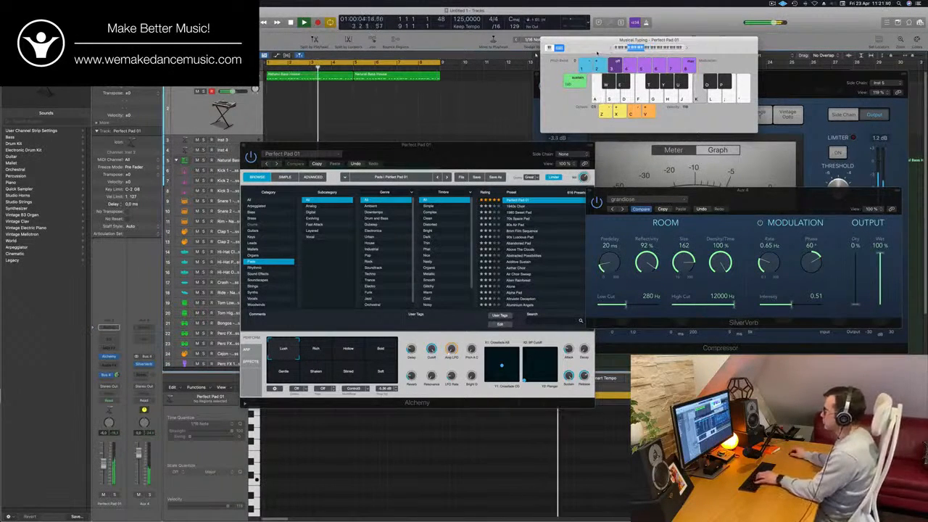
left_click_drag(703, 47, 770, 48)
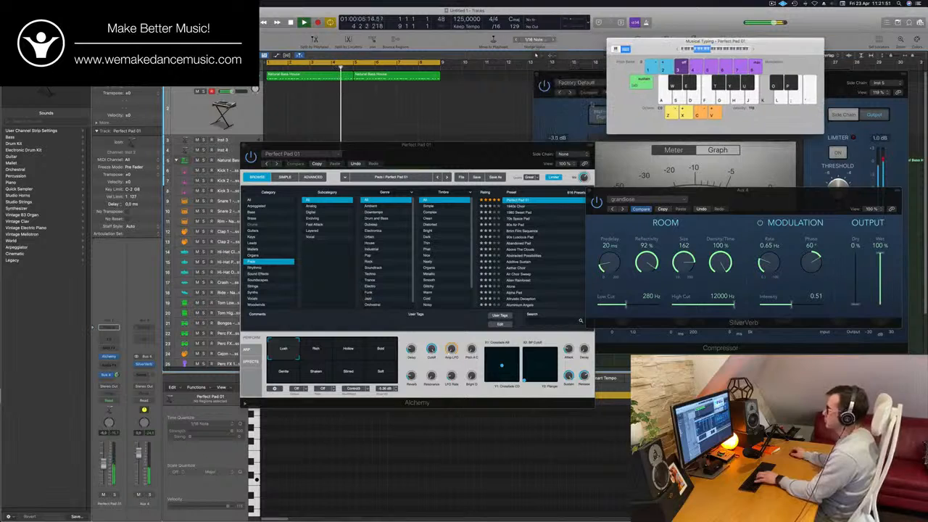
left_click_drag(418, 152, 504, 166)
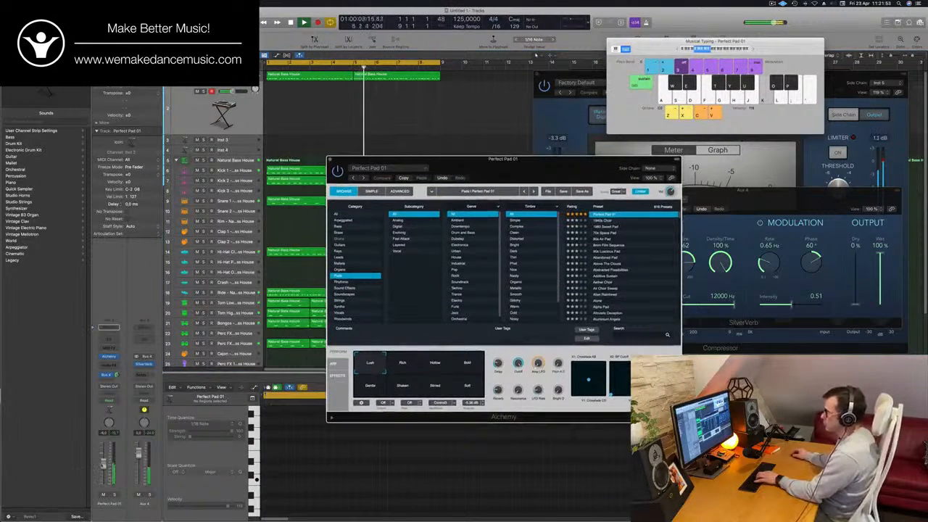
left_click(104, 459)
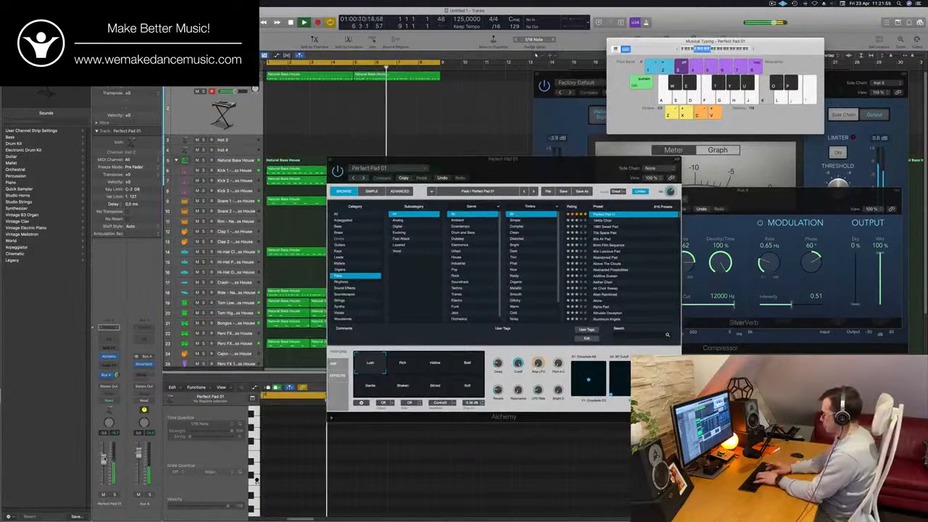
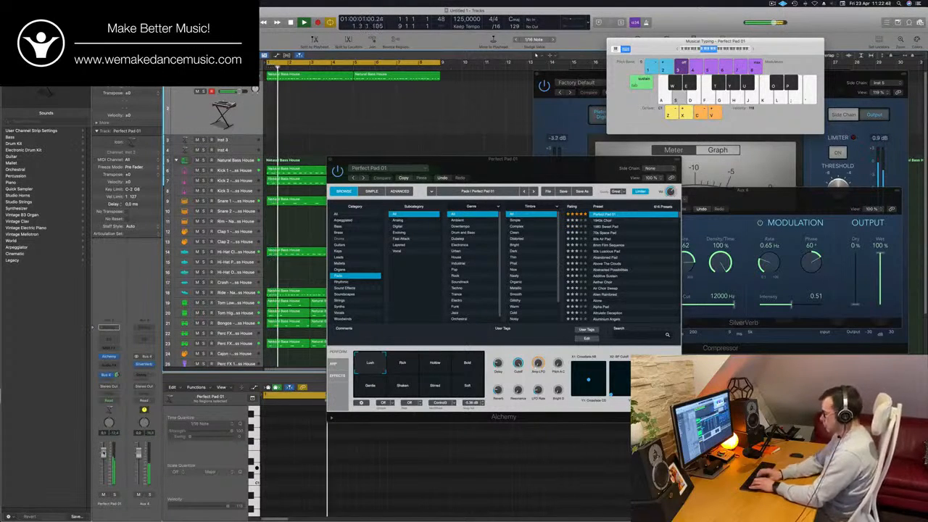
Rehearse and record long held pad notes on the Perfect Pad 01 track over the cycling groove, and briefly play them back
key("h")
key("a")
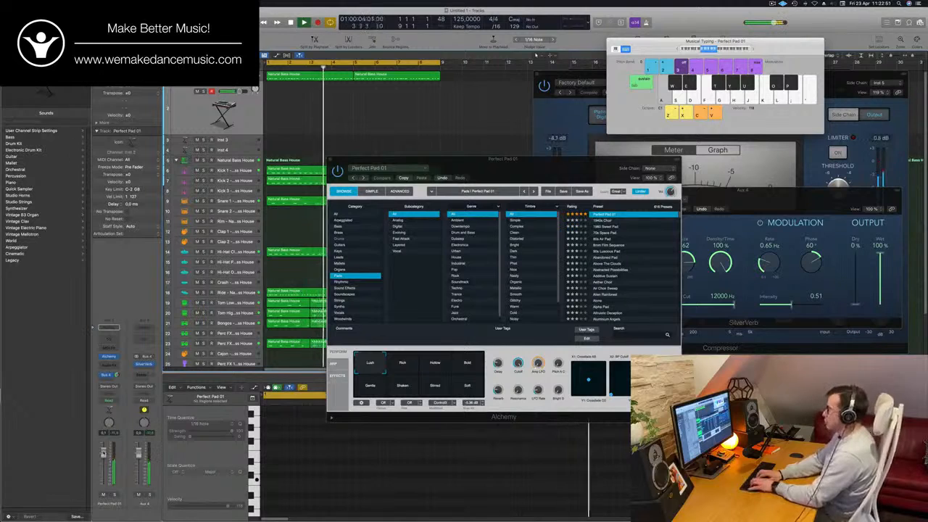
key("r")
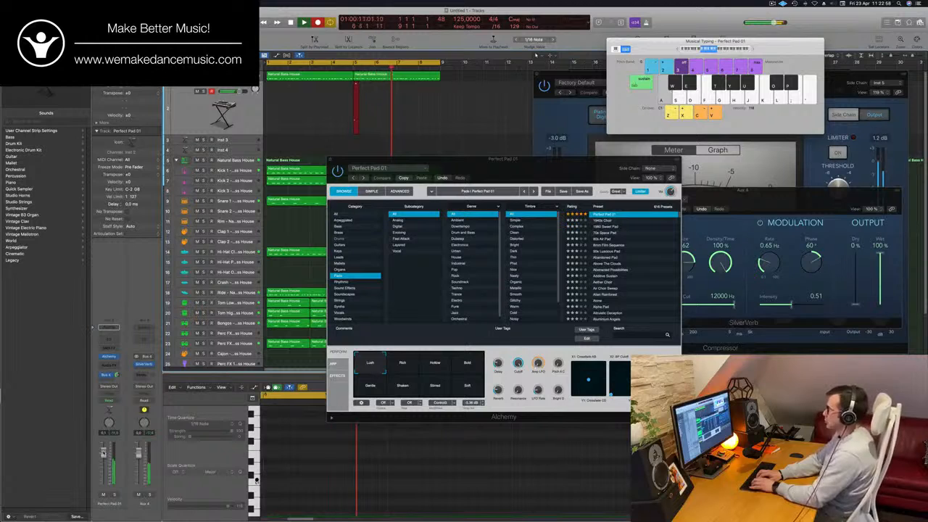
key("d")
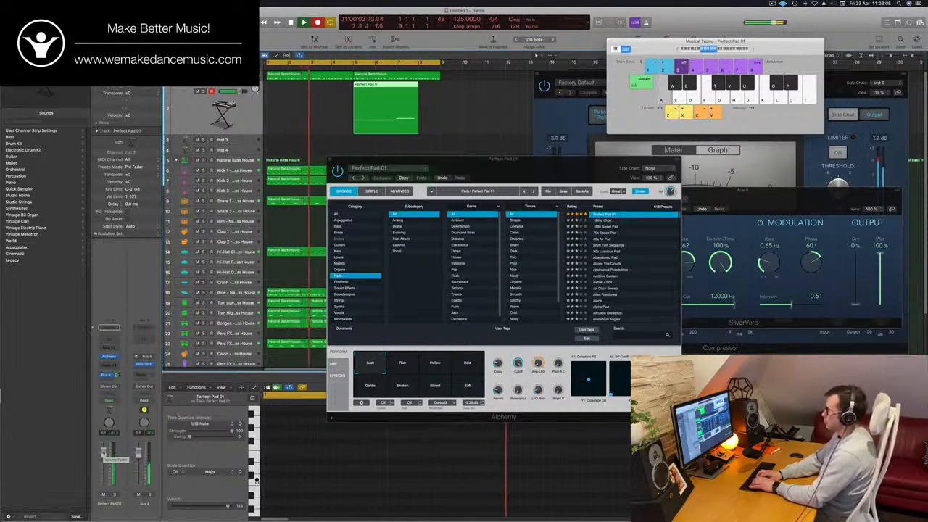
key("s")
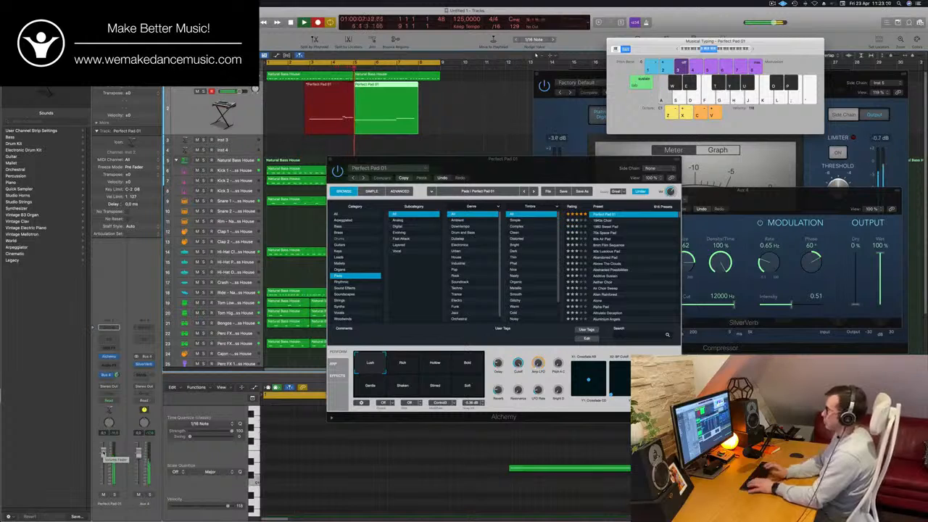
key("space")
key("space")
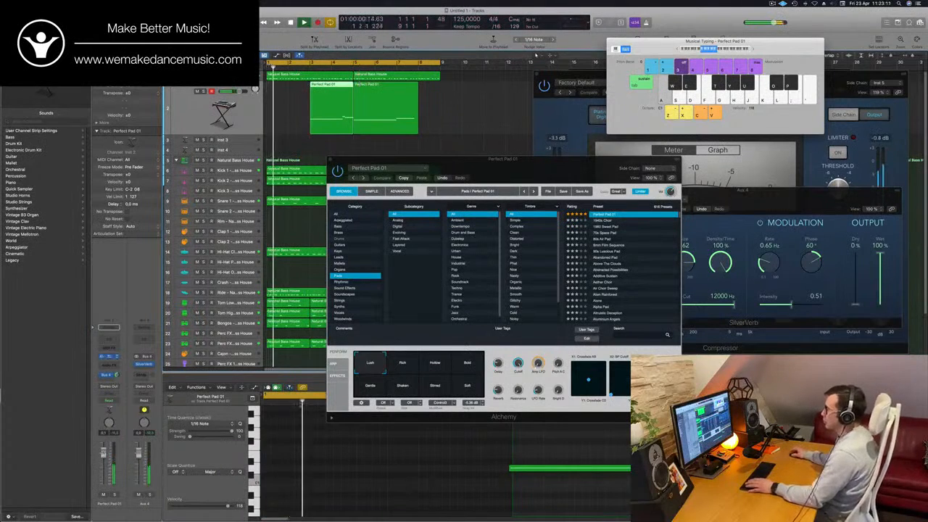
key("space")
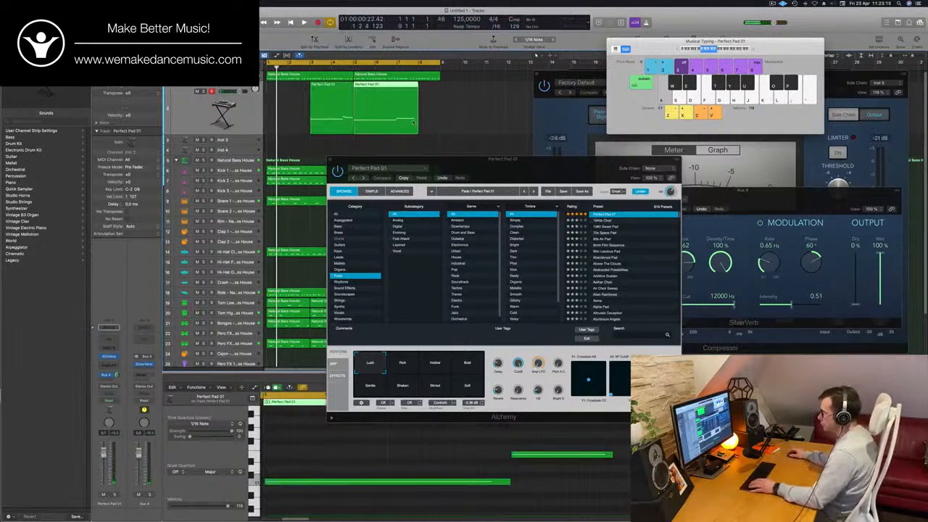
Split the pad region that starts at bar 5 at bar 7, splitting the crossing notes, and delete the part after bar 7
left_click(397, 86)
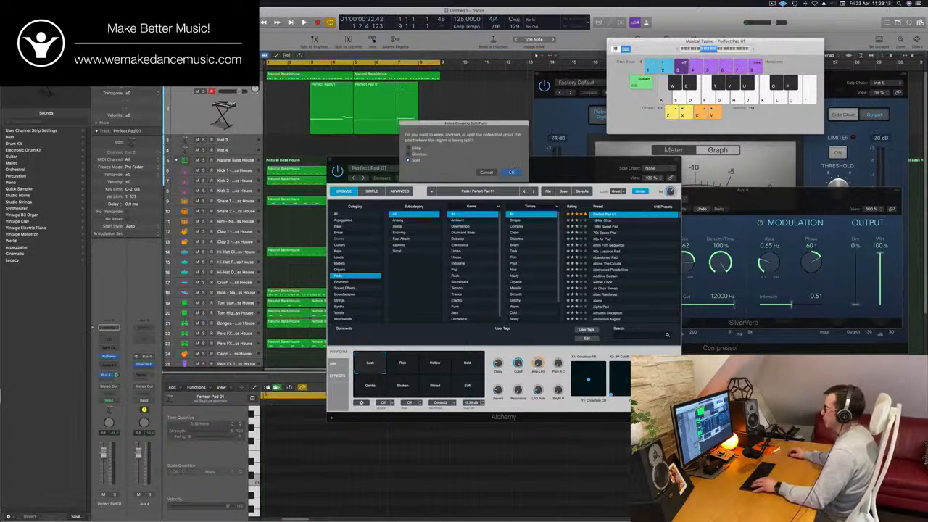
left_click(511, 171)
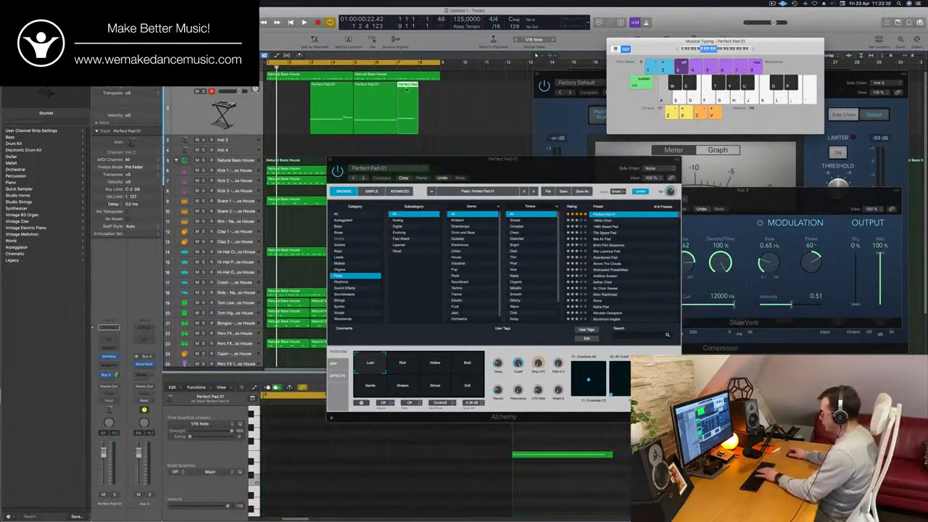
Move the bar 5 pad region to bar 1, join it with the bar 3 region, and play back with Musical Typing closed
left_click_drag(389, 88, 345, 90)
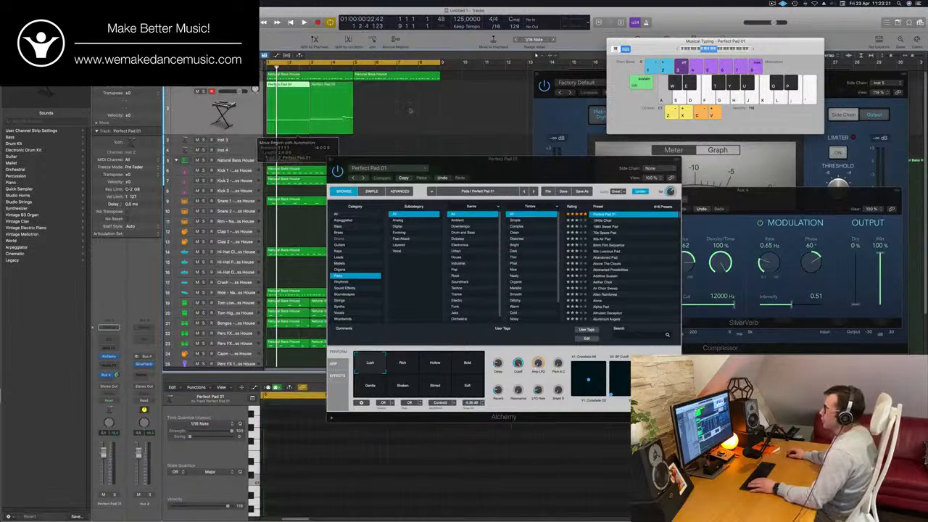
key("super+k")
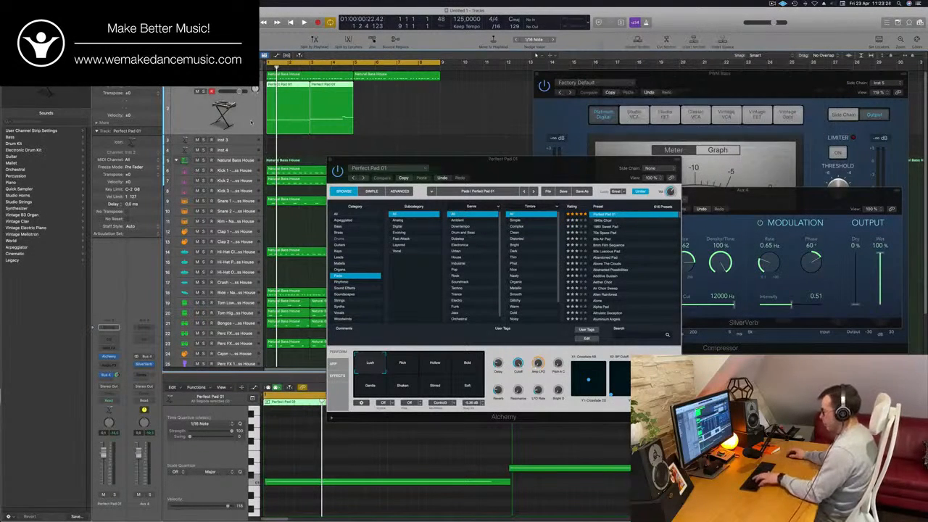
key("space")
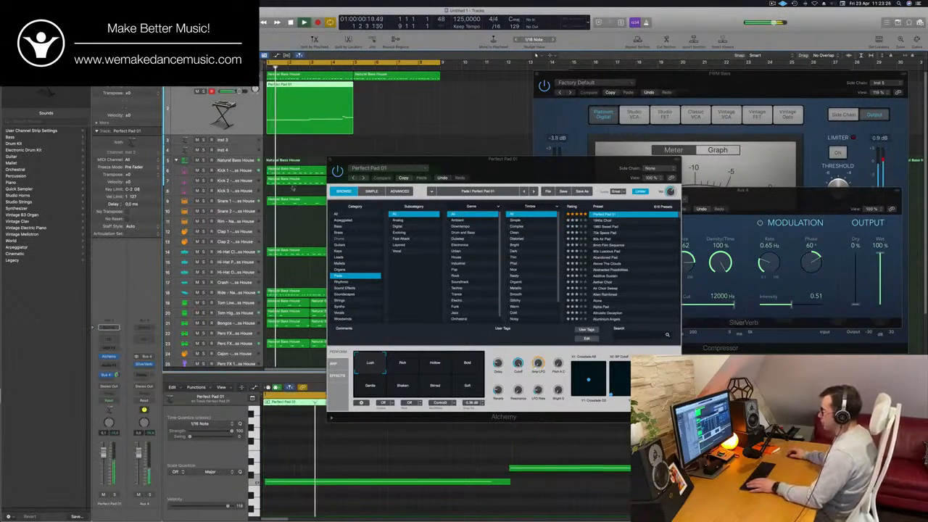
Shift Alchemy clear of the Piano Roll and quantize all notes in the bar 1 pad region to 1/16 Note
left_click(501, 455)
key("super+a")
key("a")
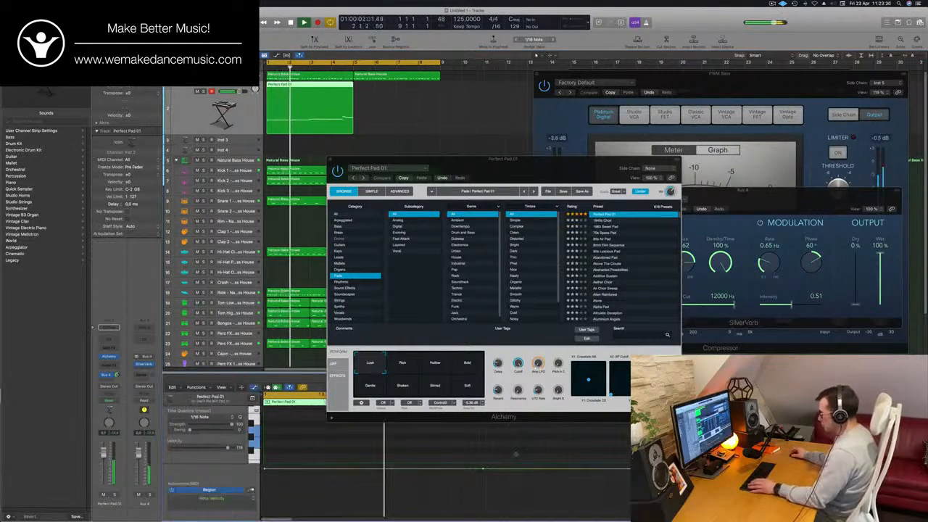
left_click_drag(629, 164, 904, 144)
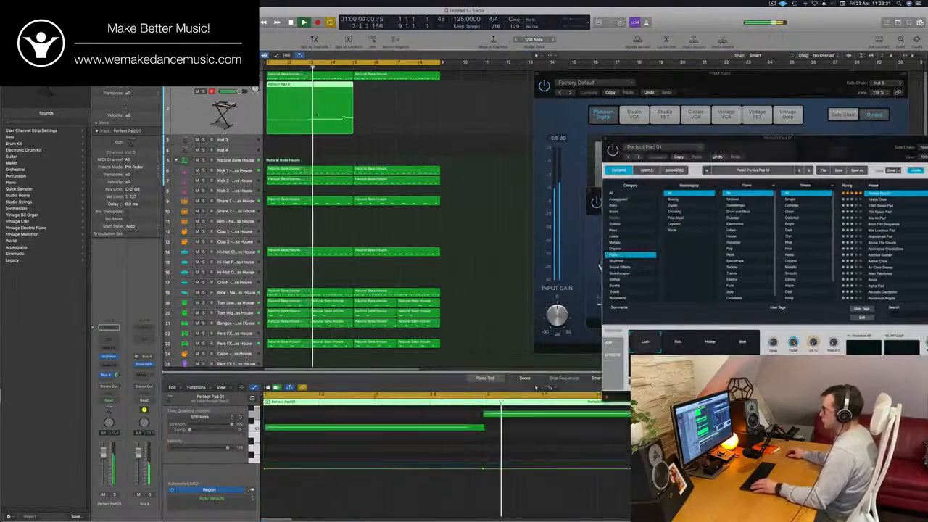
scroll(443, 451, "down", 4)
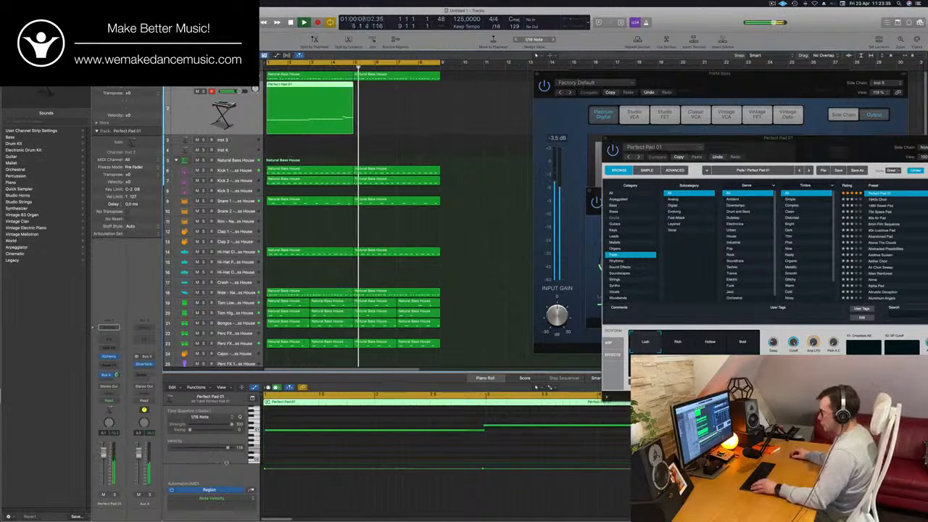
left_click_drag(226, 463, 227, 491)
scroll(406, 449, "up", 4)
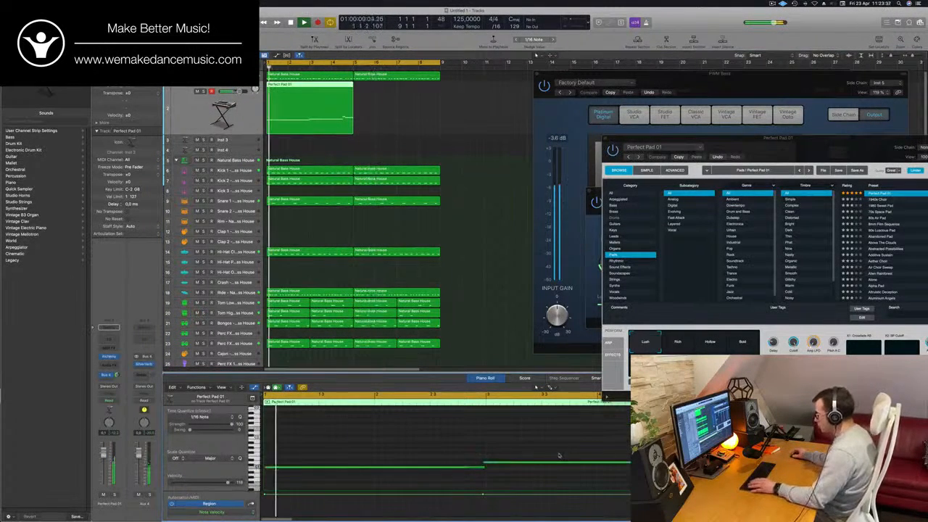
key("super+a")
left_click(558, 461)
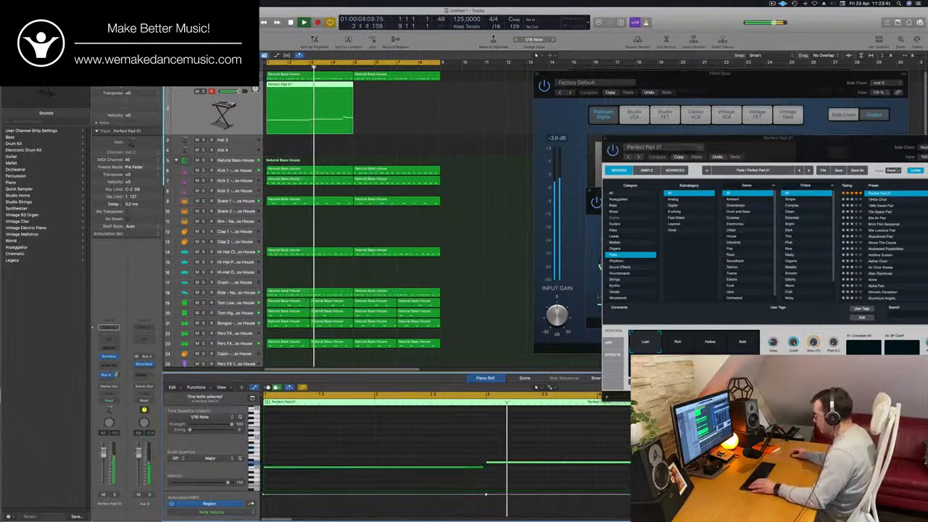
Copy the four-bar Perfect Pad 01 region to bar 5 and switch Alchemy's performance snapshot to Bold
key("super+Left")
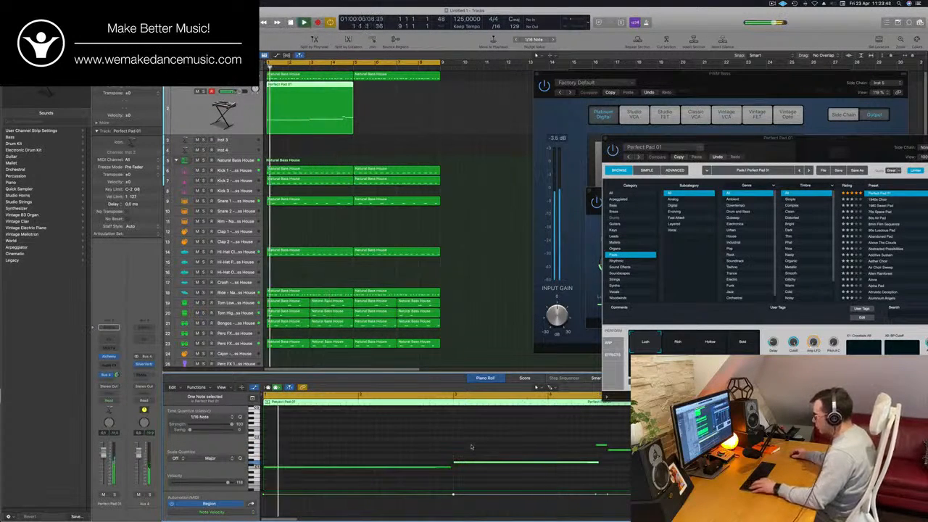
key("super+Left")
left_click_drag(321, 93, 409, 93)
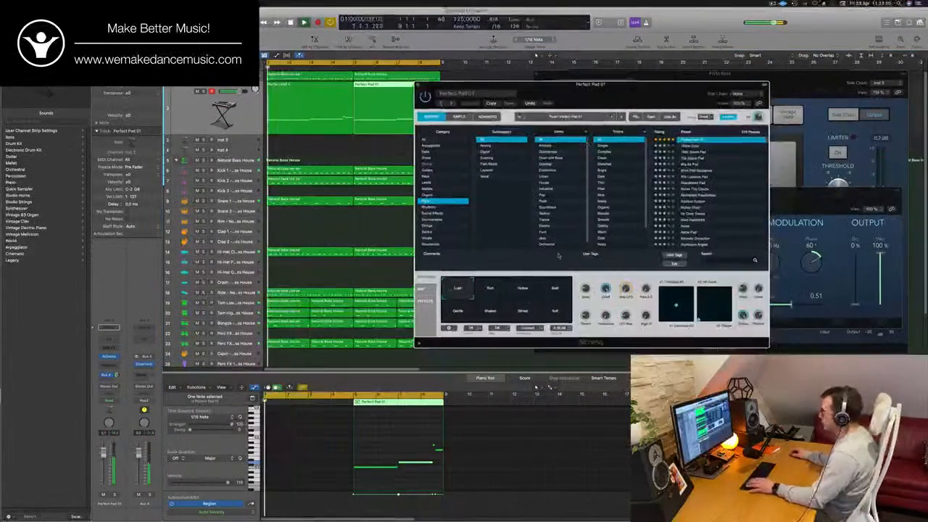
left_click(555, 290)
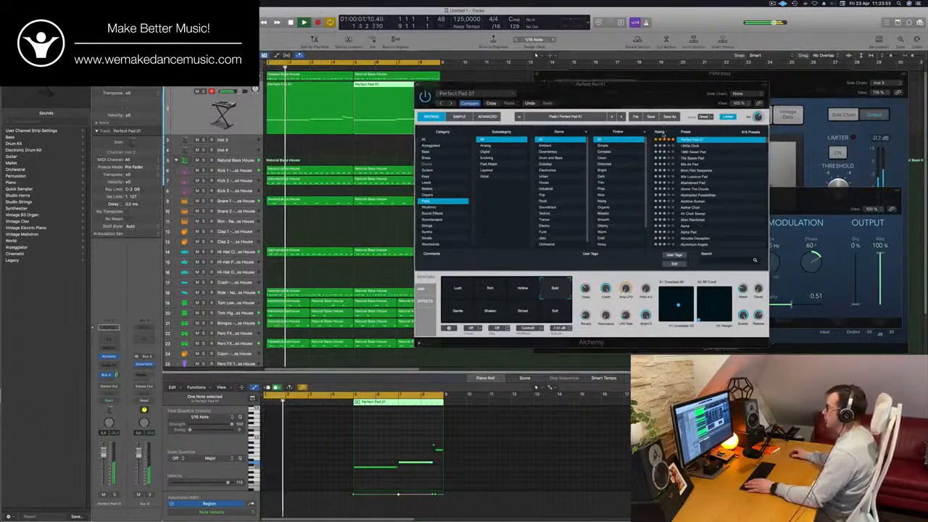
Show the mixer with Alchemy out of the way and add the bass channel's Compressor to the Perfect Pad 01 channel
left_click_drag(734, 85, 921, 63)
key("x")
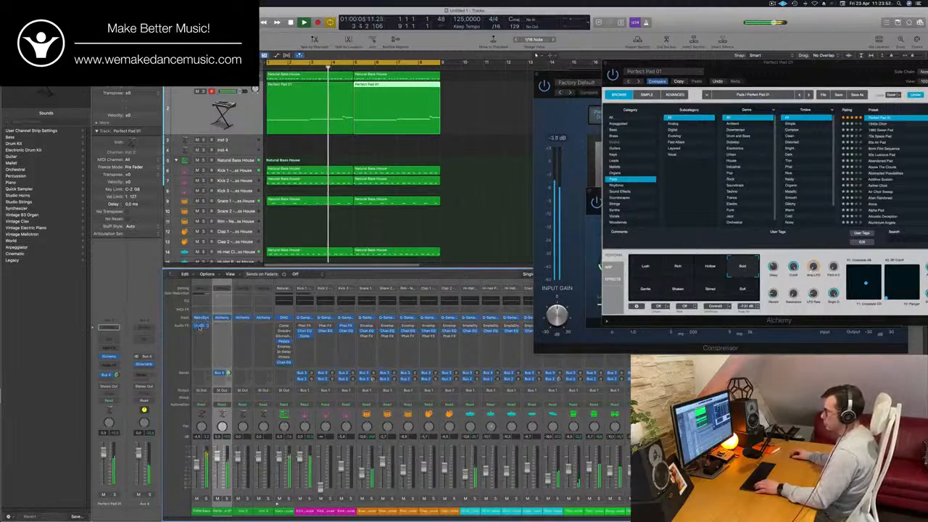
left_click(222, 327)
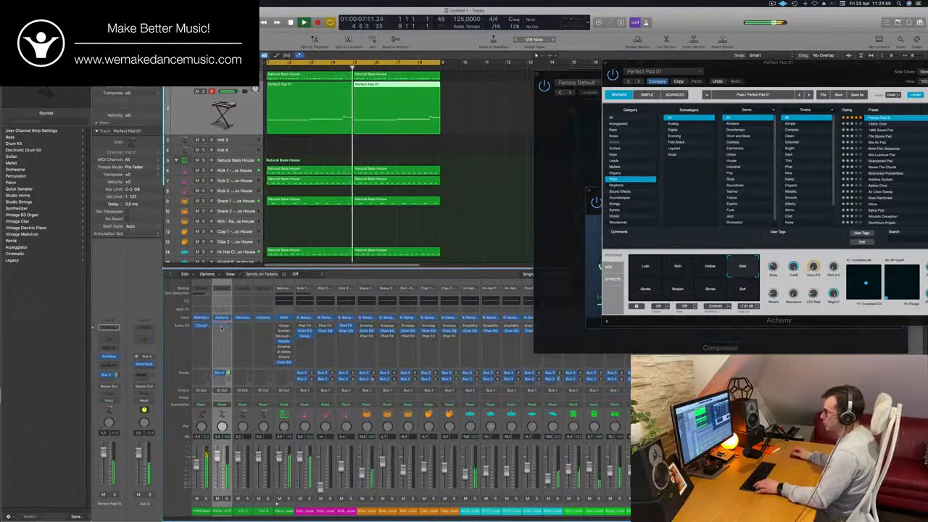
Audition the Gentle performance snapshot in Alchemy over the groove, and settle on Rich
left_click_drag(754, 63, 586, 93)
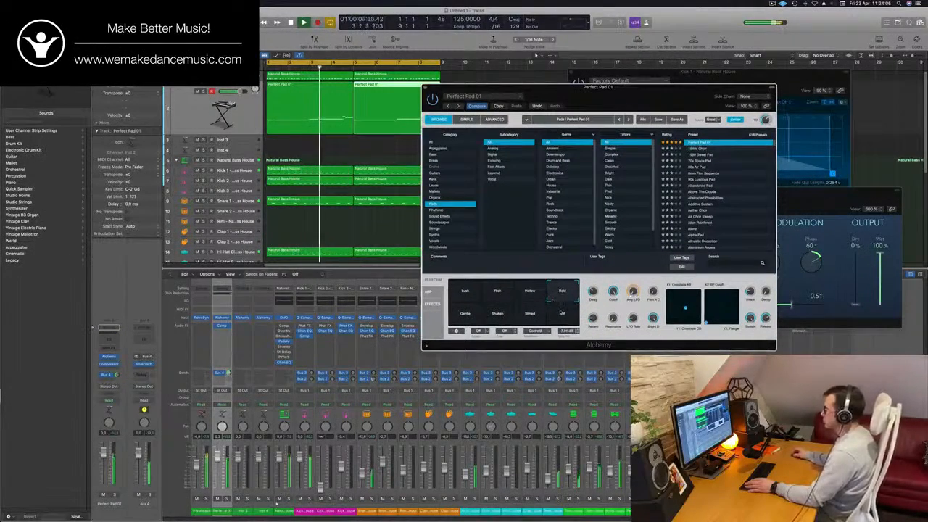
left_click(467, 317)
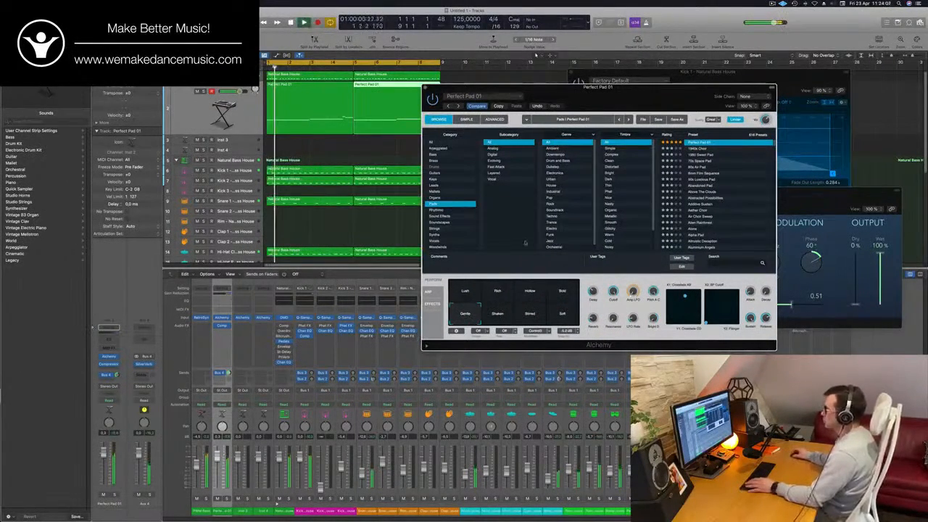
left_click_drag(637, 101, 549, 78)
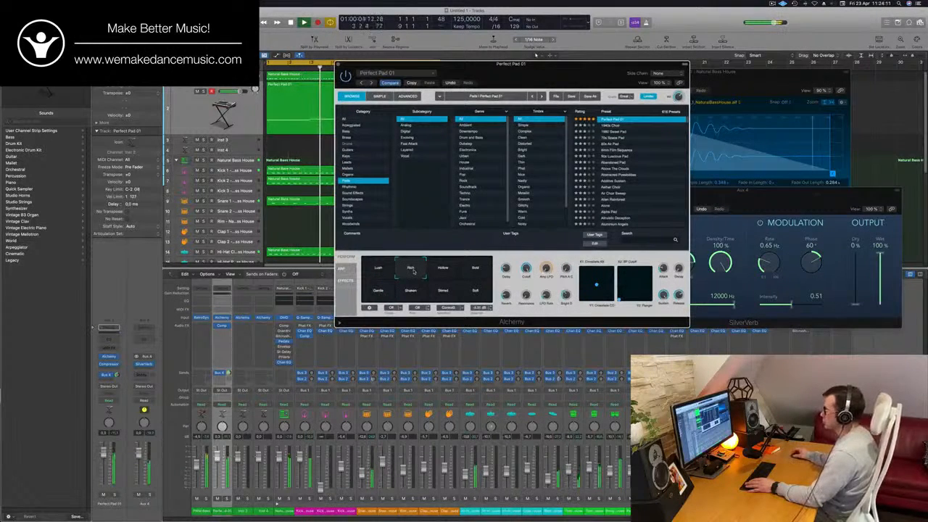
left_click_drag(539, 71, 670, 89)
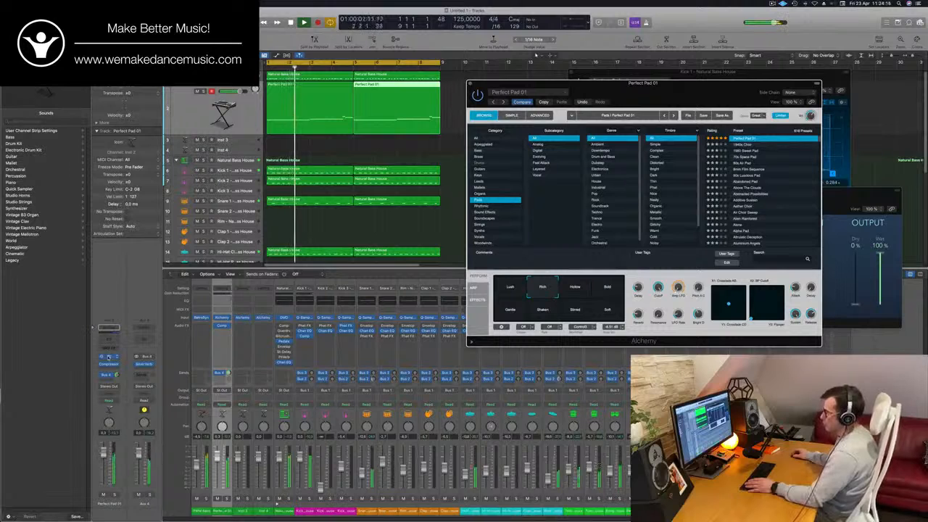
Try all notes of both pad regions an octave higher during playback, and undo the transposition
left_click(327, 103)
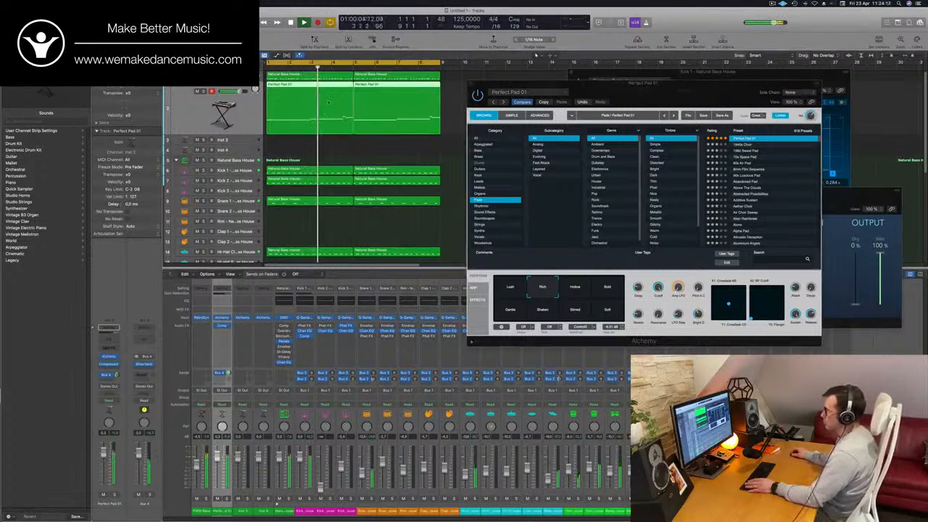
double_click(341, 87)
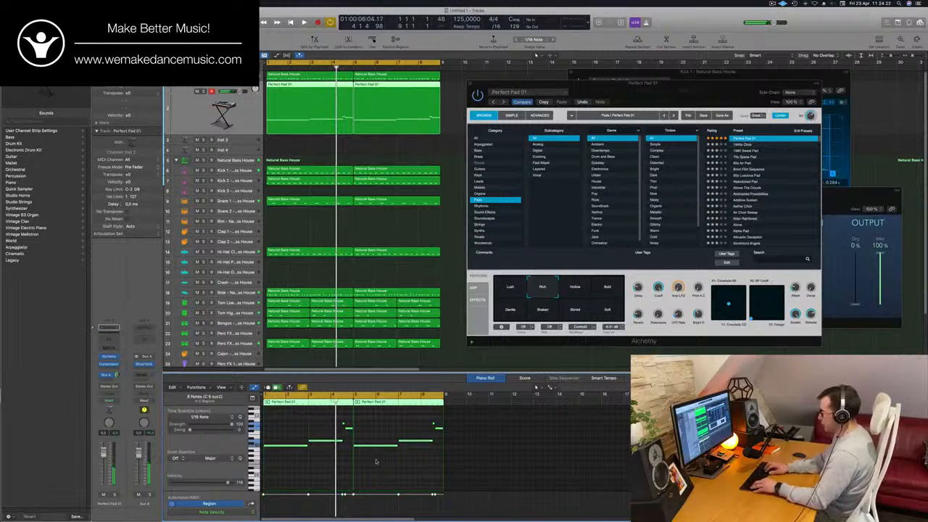
key("alt+shift+Up")
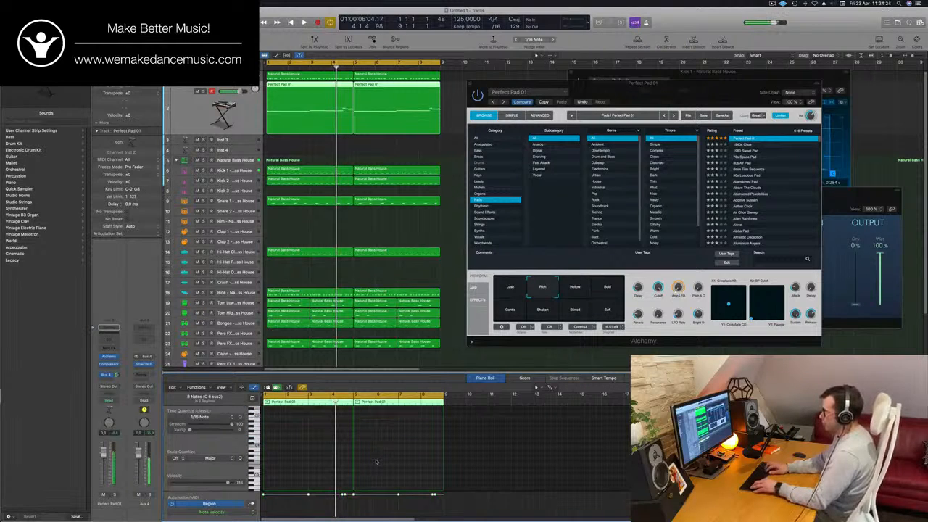
key("space")
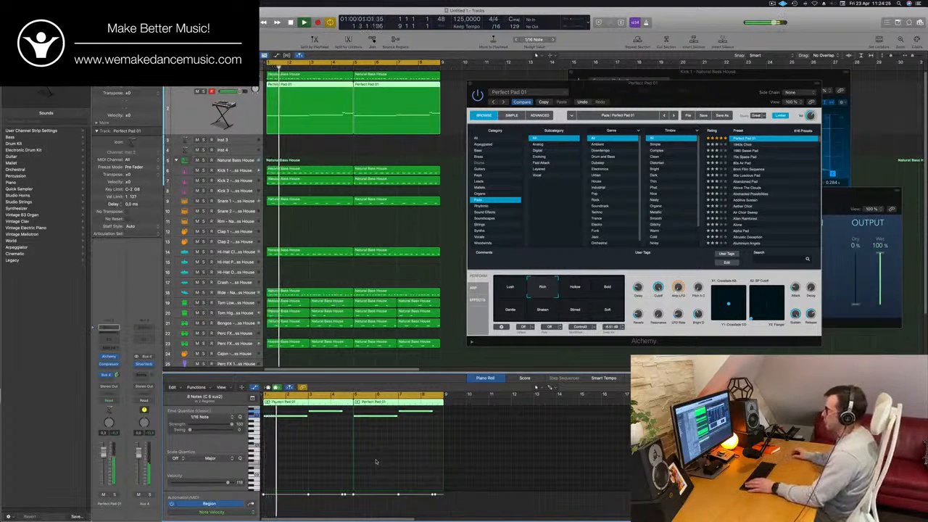
left_click_drag(680, 90, 665, 50)
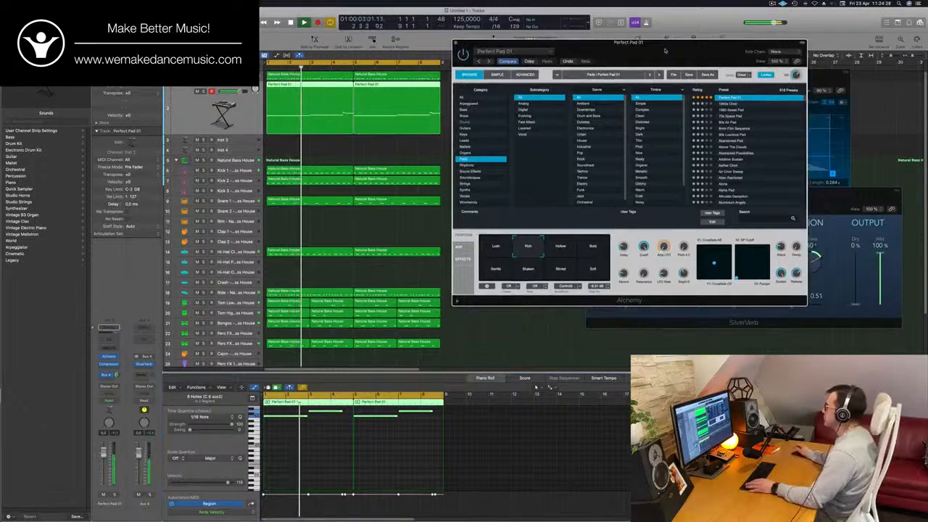
key("super+z")
left_click_drag(681, 56, 657, 99)
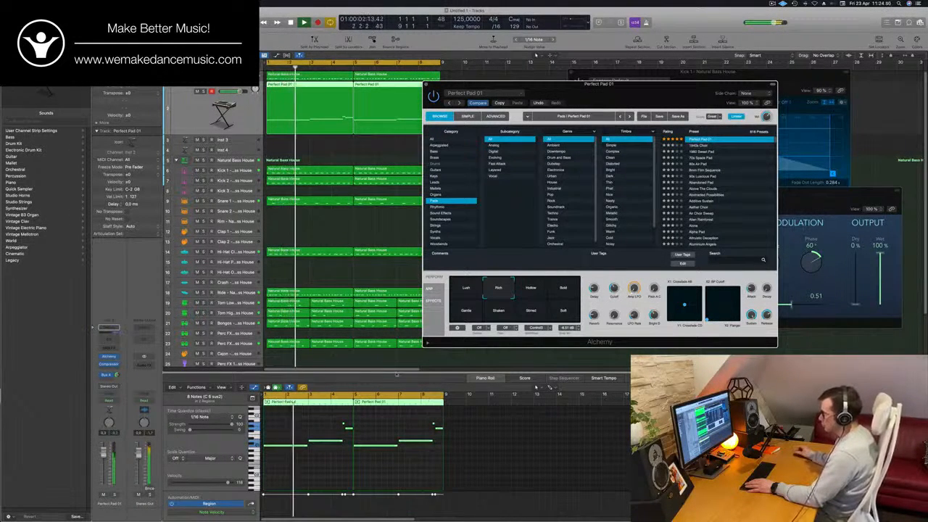
Raise the long first note of the bar 5 pad region by a few semitones and deselect it
scroll(397, 420, "up", 5)
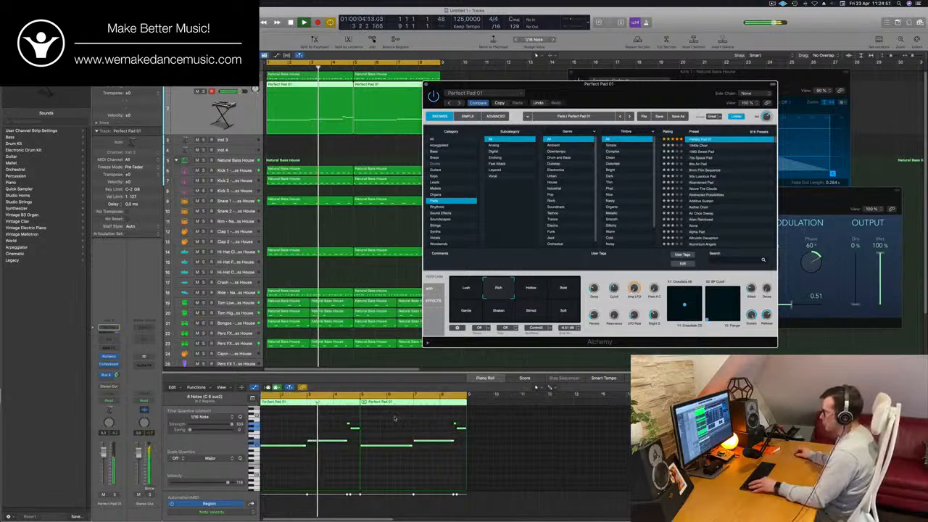
left_click(459, 445)
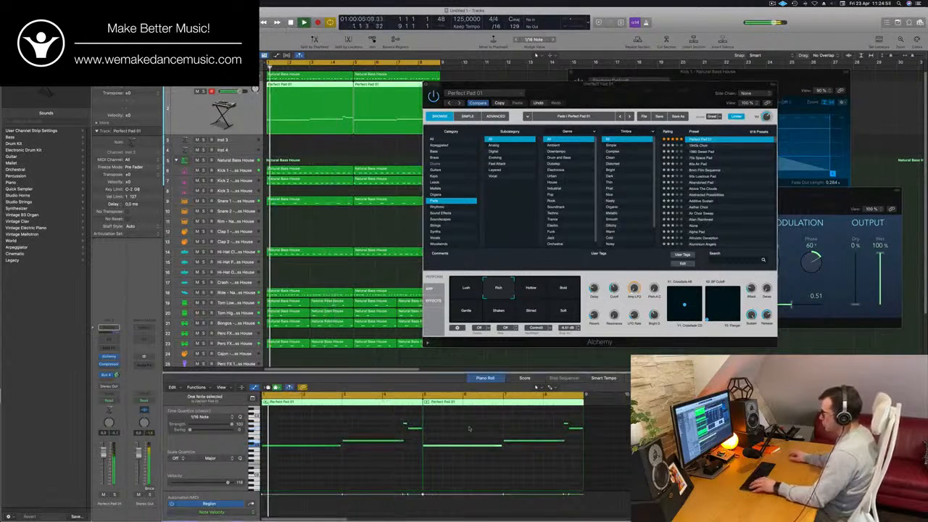
key("alt+Up")
key("alt+Up")
key("alt+Up")
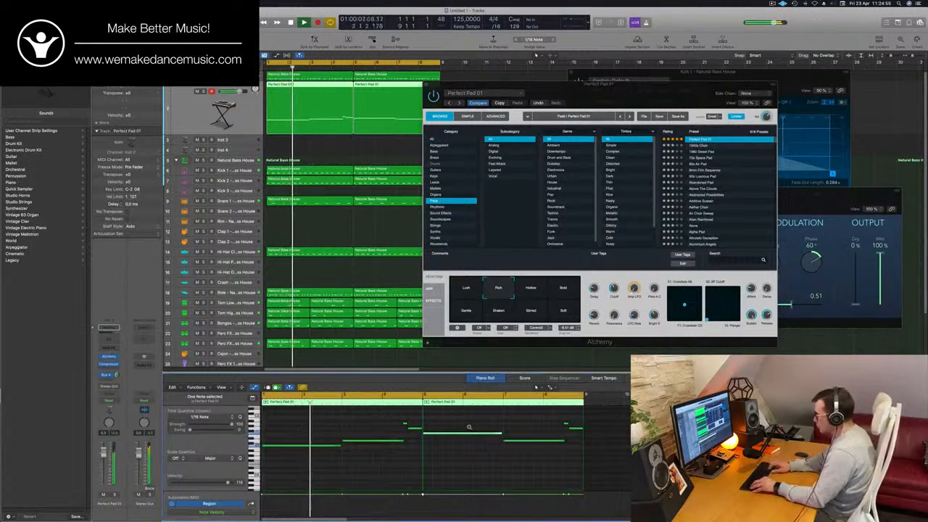
left_click(403, 472)
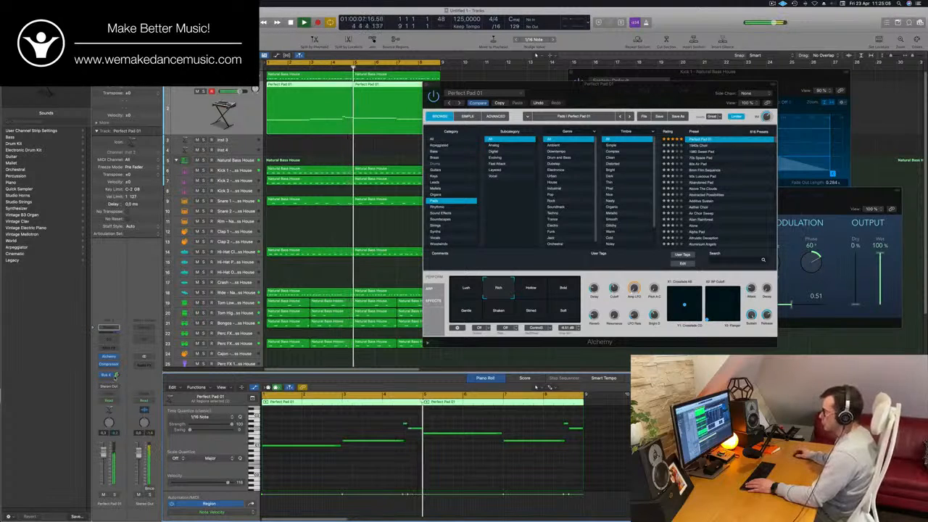
Increase the pad channel's Bus 4 send, lower the first bar 5 note by a semitone, and restart playback
left_click_drag(117, 375, 117, 371)
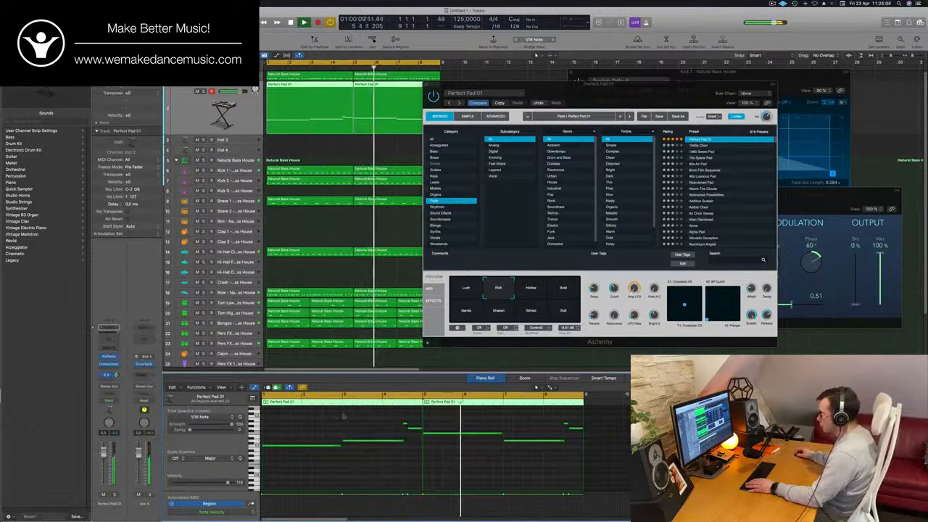
left_click_drag(449, 423, 452, 442)
key("alt+Down")
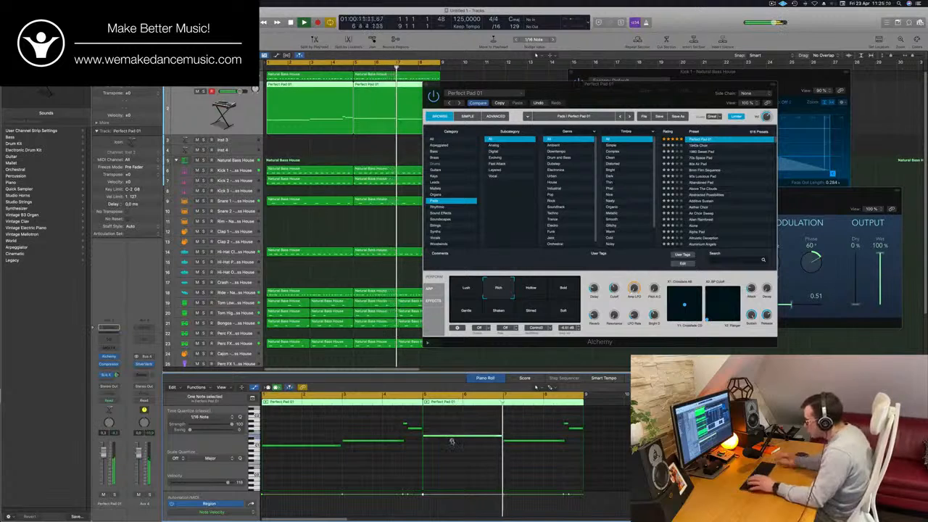
key("space")
key("space")
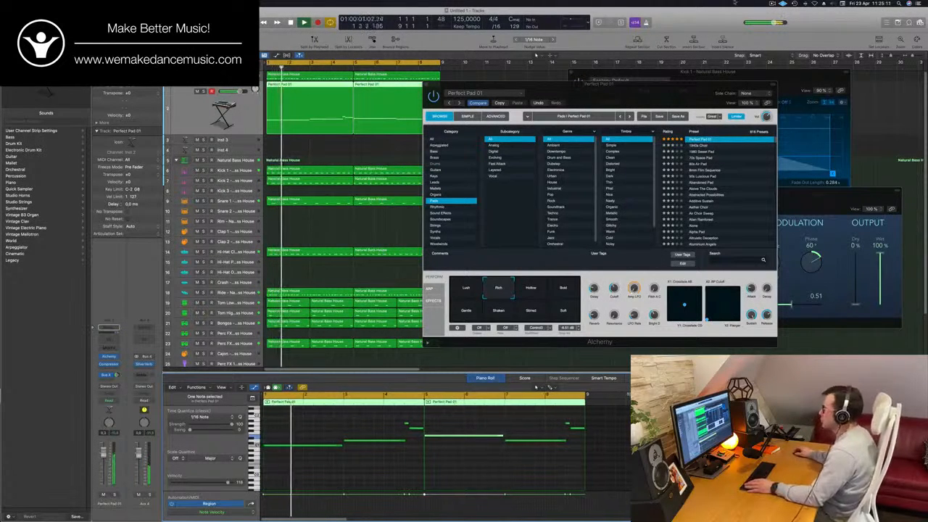
mouse_move(634, 93)
left_mouse_down()
mouse_move(621, 93)
mouse_move(630, 91)
left_mouse_up()
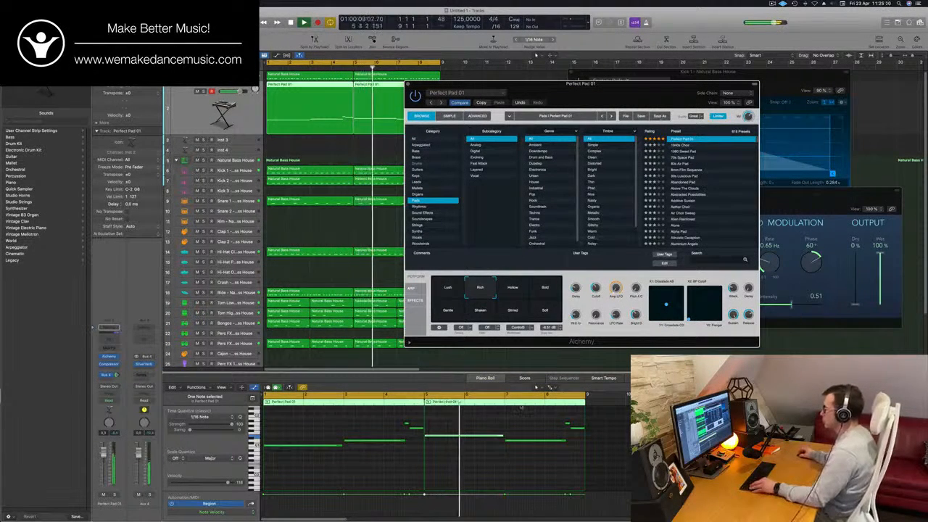
scroll(415, 445, "down", 5)
scroll(416, 445, "up", 5)
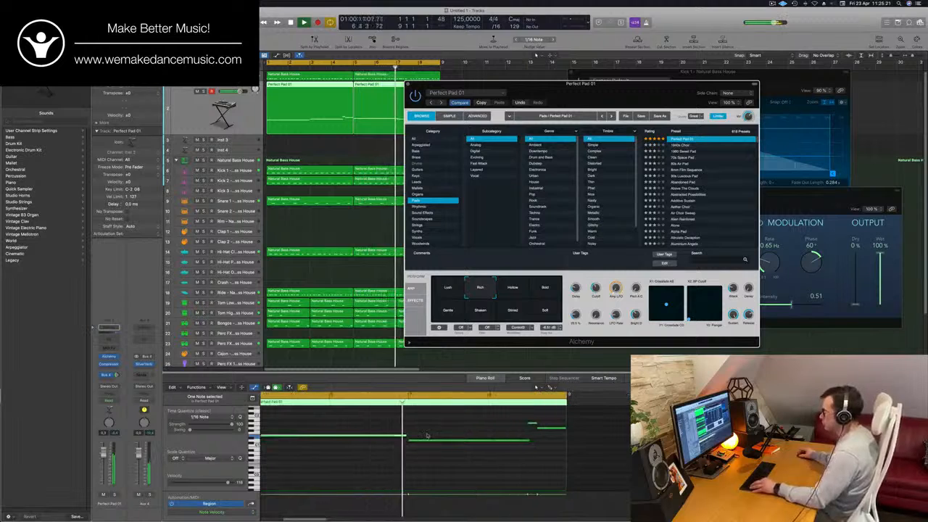
scroll(382, 425, "down", 3)
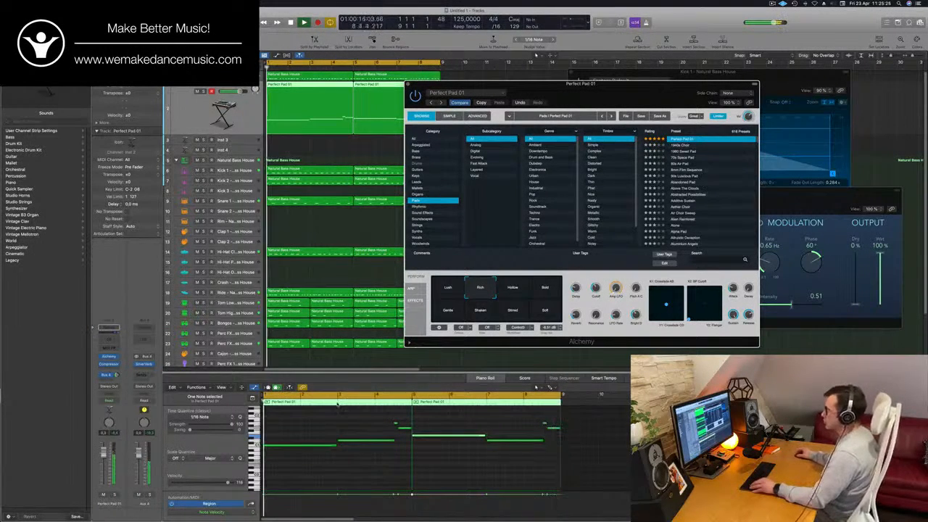
scroll(337, 404, "up", 1)
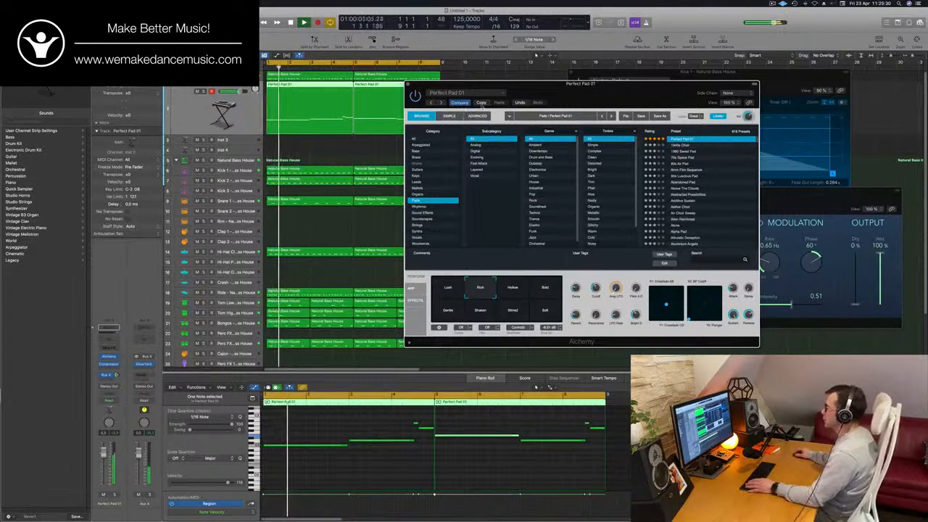
Audition Above The Clouds, filter Alchemy's pads to Fast Attack, load Dark Percussion Layers, and browse the filtered presets during playback
left_click(695, 188)
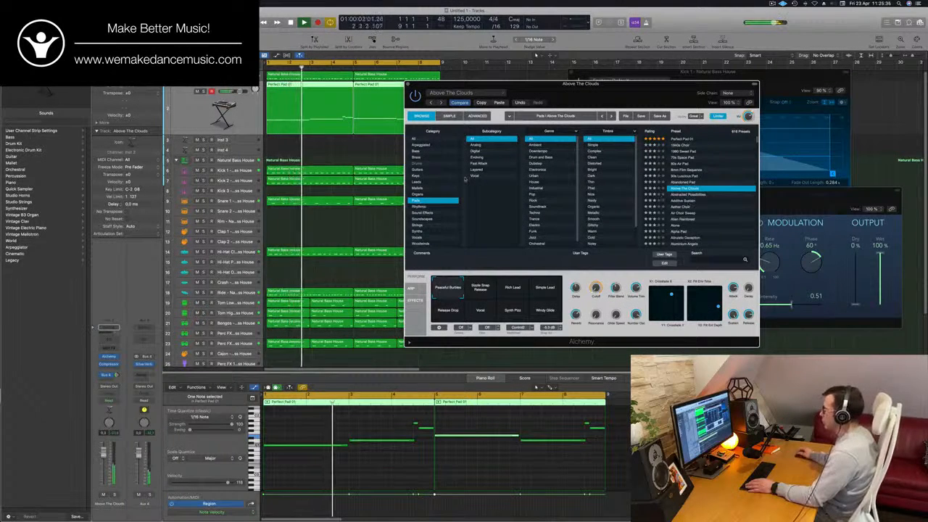
left_click(492, 163)
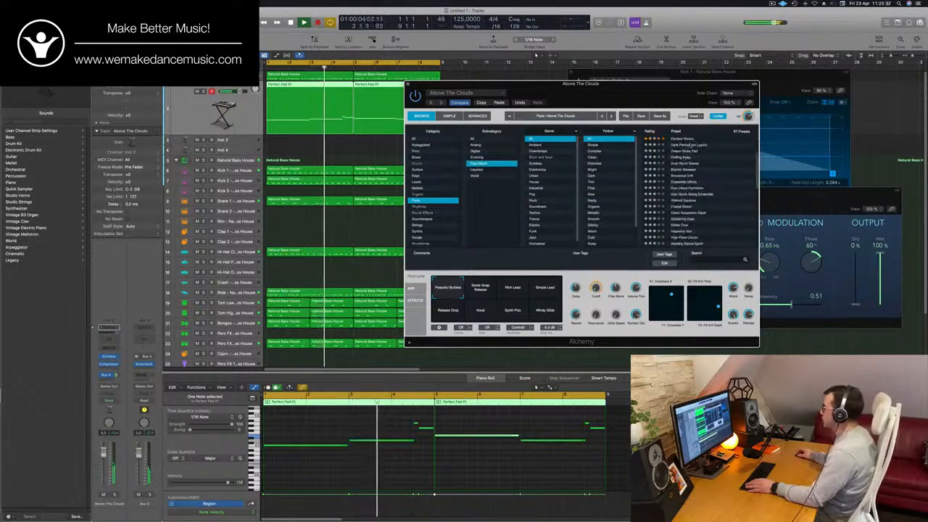
left_click(692, 145)
key("space")
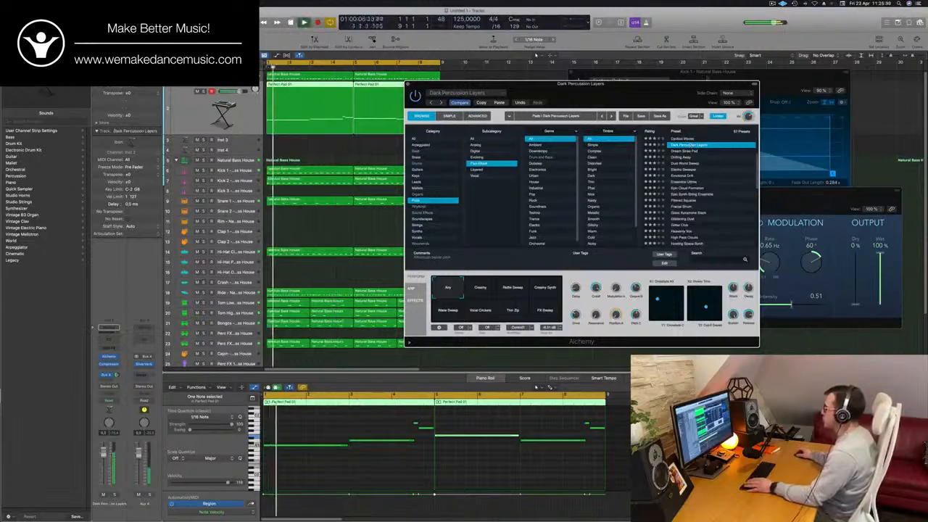
left_click_drag(667, 84, 703, 56)
scroll(764, 128, "up", 3)
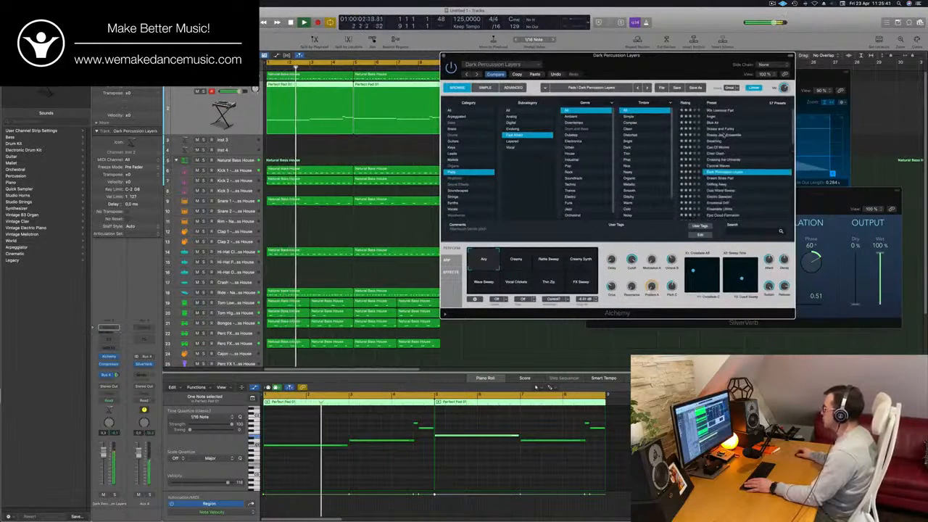
Audition the Blue Air preset on the pad track, and load Brassy and Funky in Alchemy
left_click(716, 123)
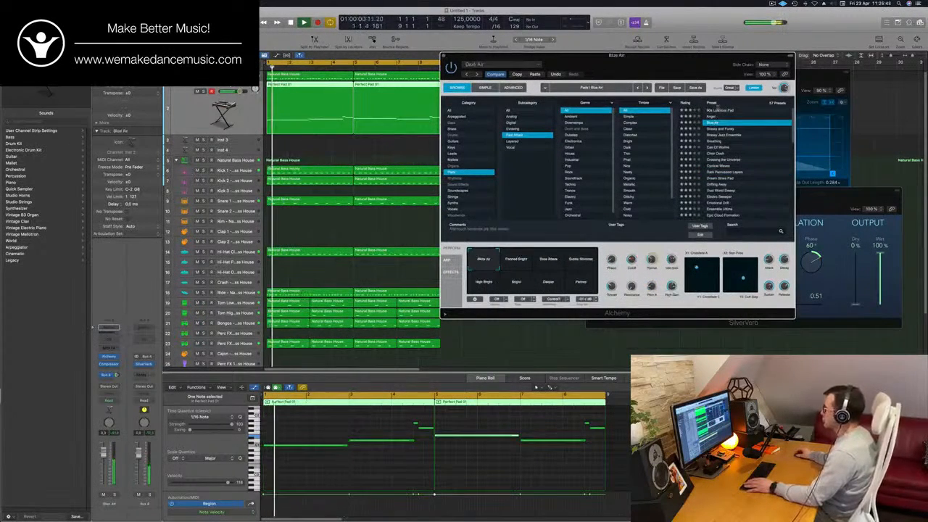
left_click_drag(710, 73, 732, 71)
left_click(690, 130)
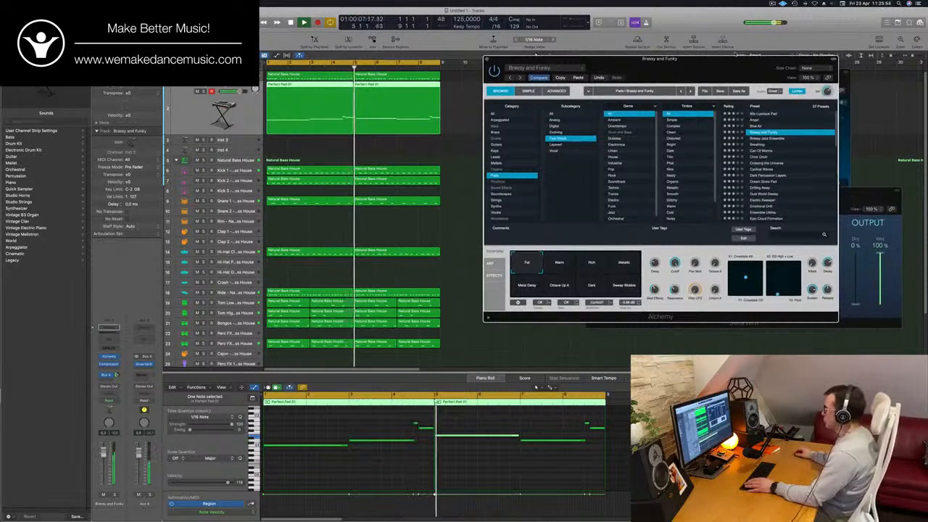
left_click_drag(731, 57, 725, 71)
Audition the Warm, Rich, Metallic, Metal Delay and Octave Up variations during playback, and settle on Dark
left_click(555, 280)
key("Return")
left_click(577, 280)
left_click(615, 282)
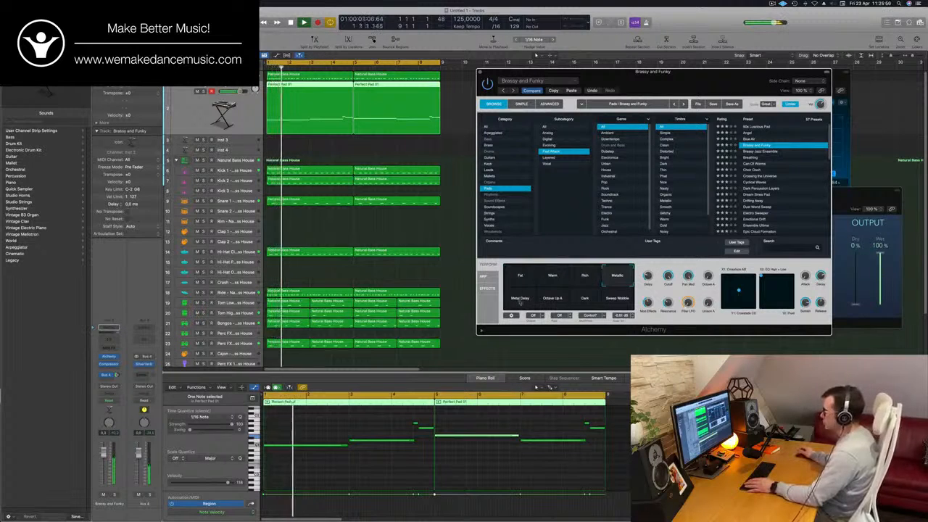
left_click(519, 302)
key("Return")
left_click(555, 302)
left_click(584, 301)
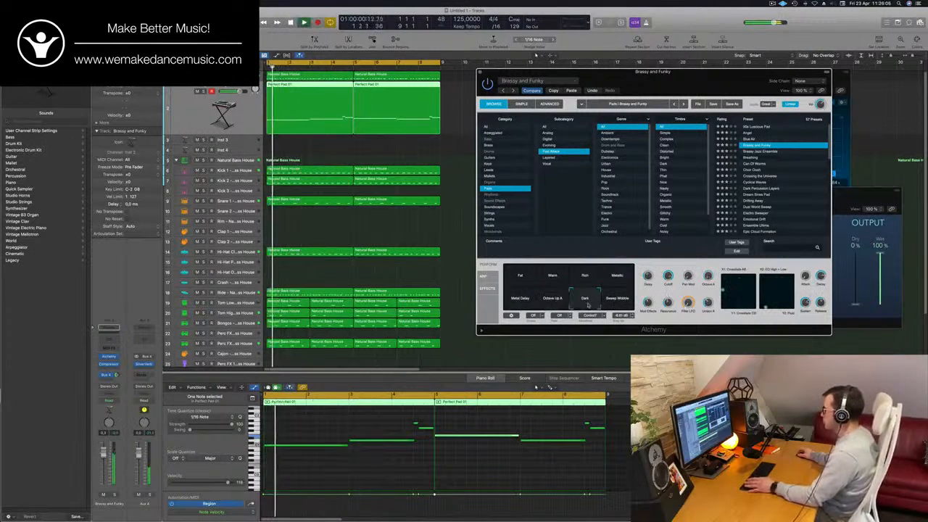
key("Return")
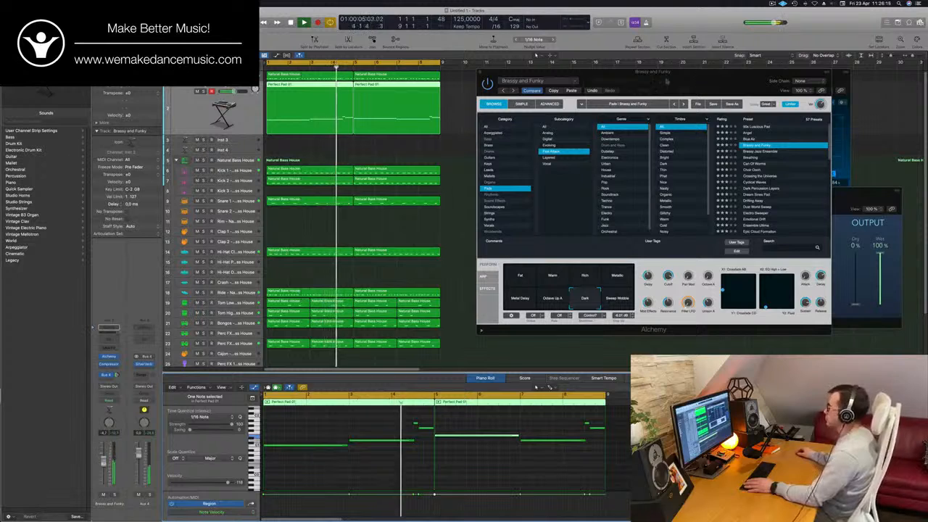
Close the pad's Alchemy window, select the PWM Bass track and return to the Brassy and Funky track
left_click_drag(691, 81, 573, 81)
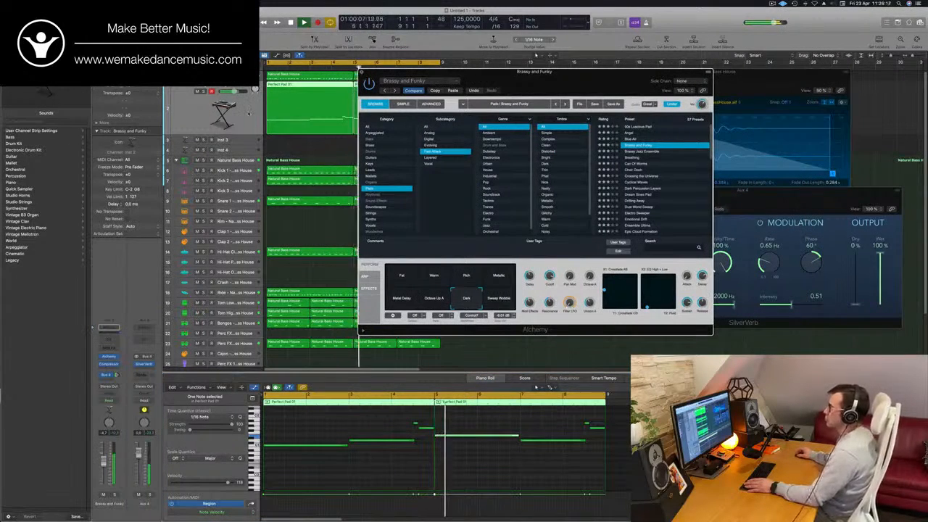
key("super+w")
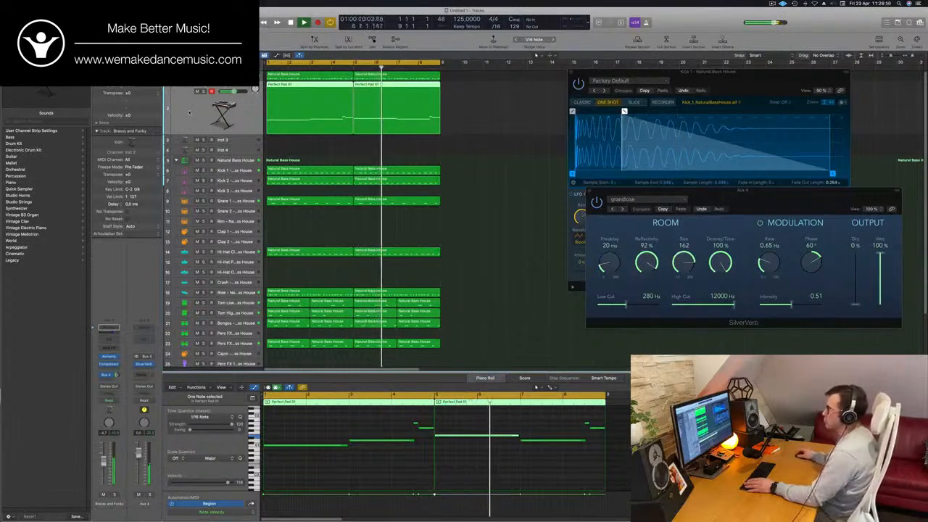
key("Up")
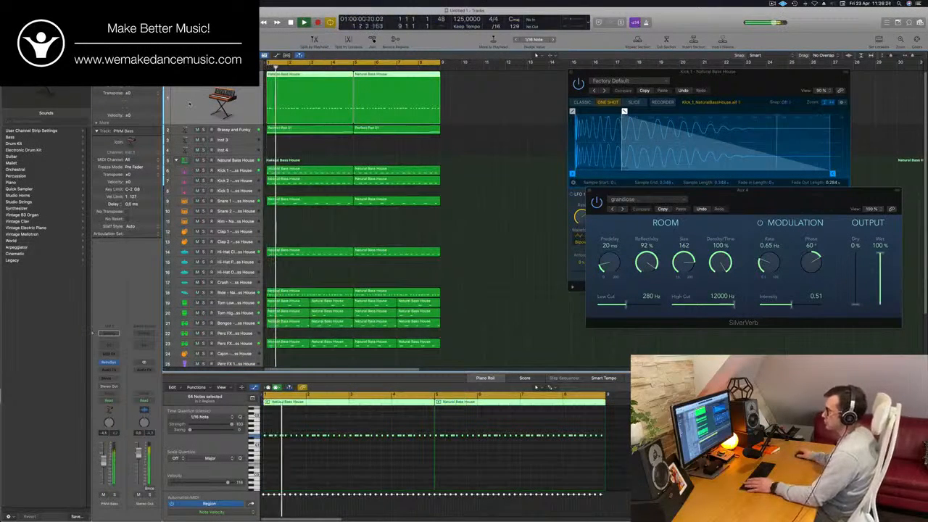
left_click(233, 129)
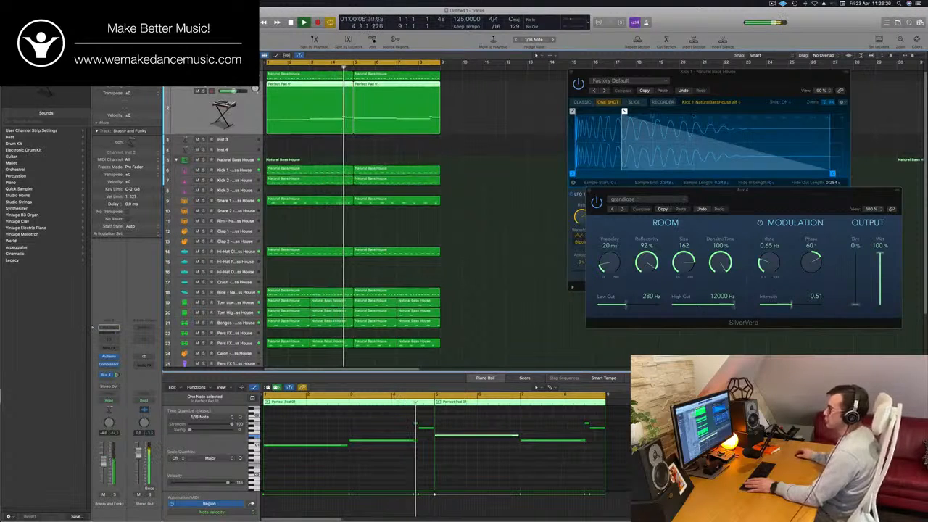
Duplicate the Brassy and Funky track with its settings and open the new track's Alchemy instrument
key("super+d")
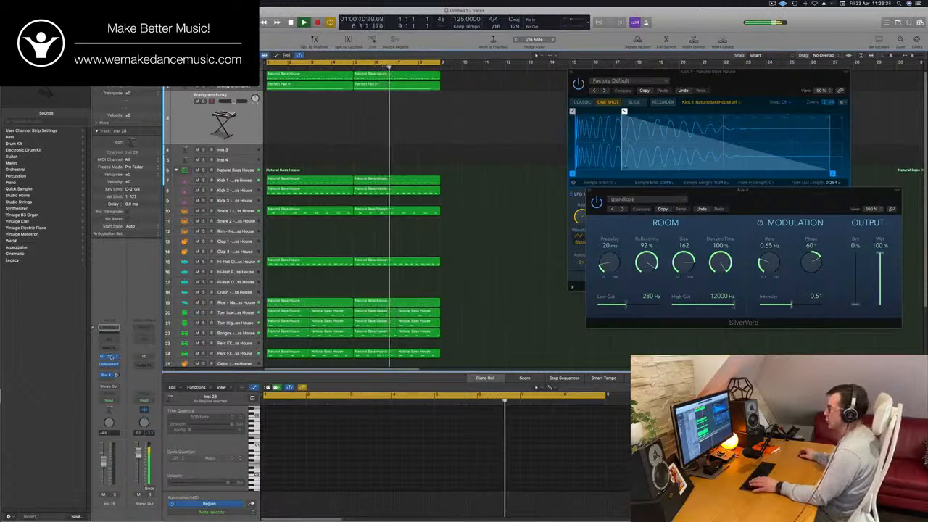
left_click(111, 356)
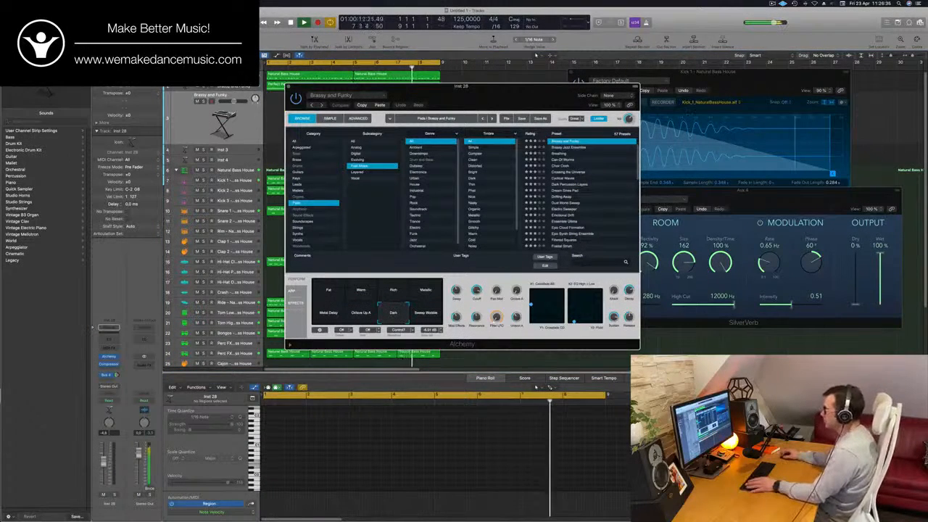
left_click_drag(446, 107, 673, 95)
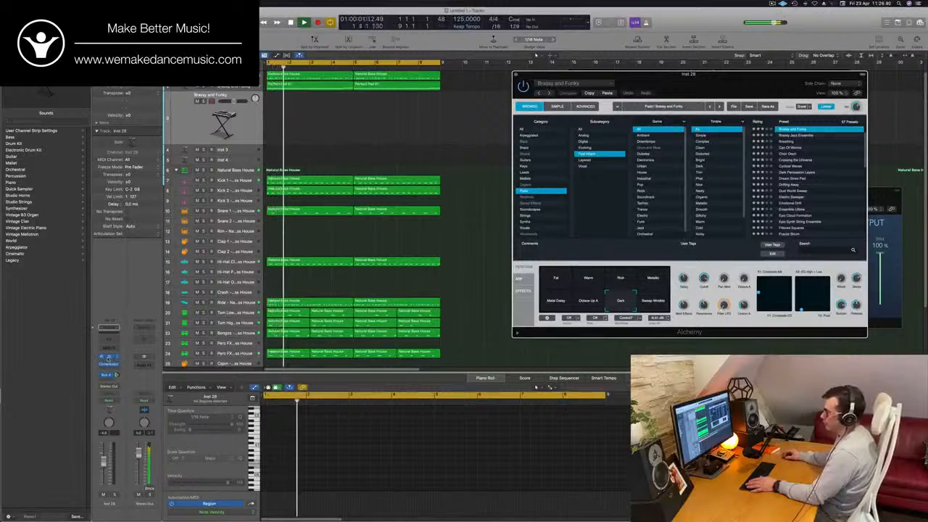
key("super+w")
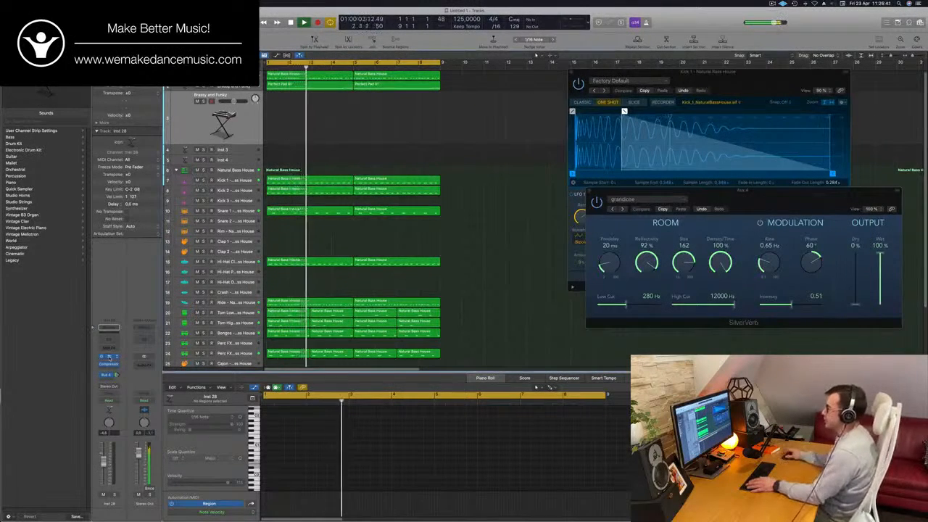
left_click(108, 357)
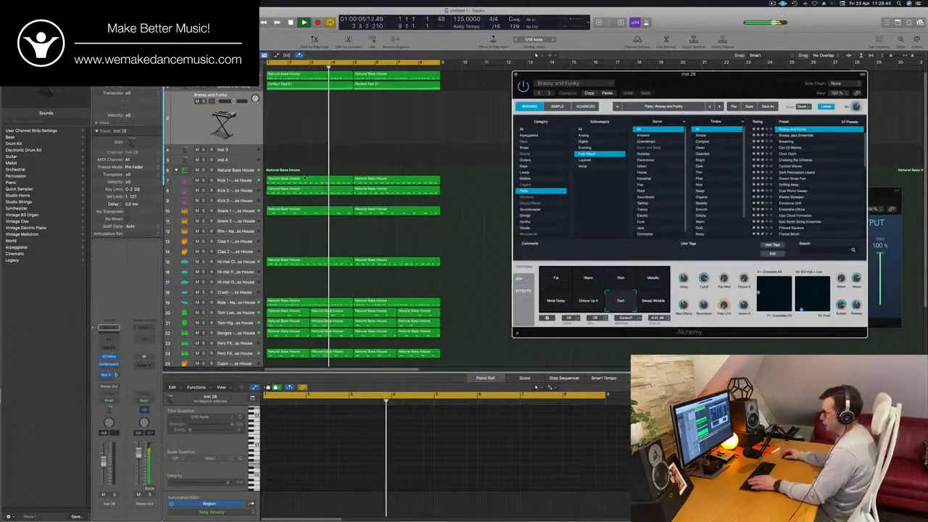
Show the Musical Typing keyboard for the new track and arrange it beside the open Alchemy window
key("super+k")
key("super+k")
key("super+k")
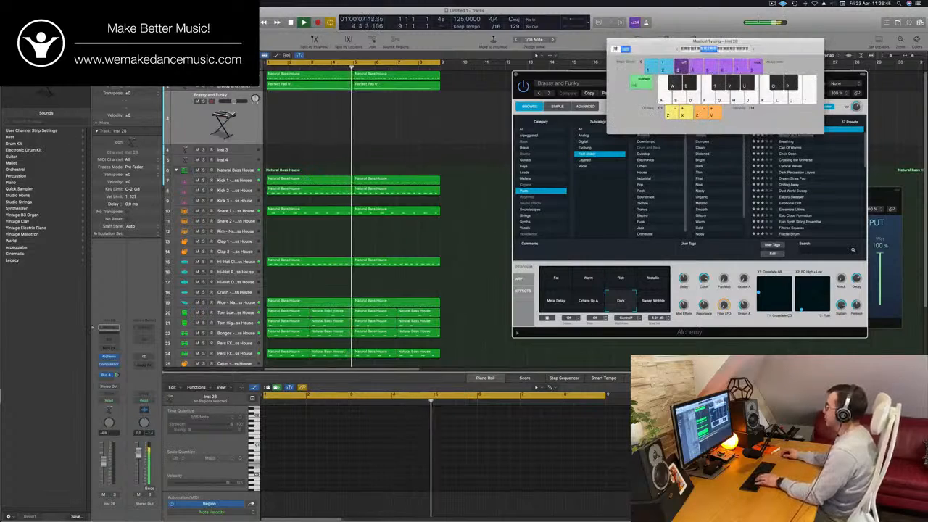
left_click_drag(768, 48, 699, 77)
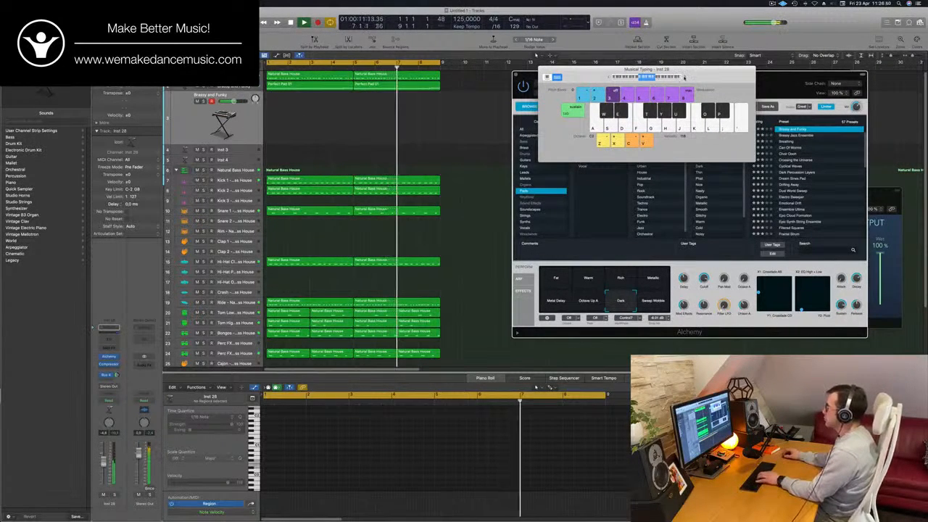
left_click_drag(714, 76, 558, 132)
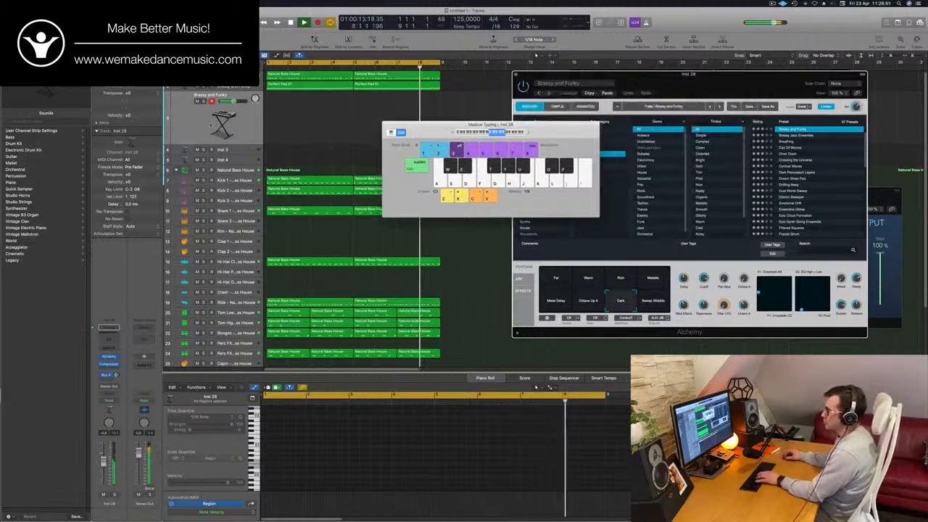
left_click(90, 345)
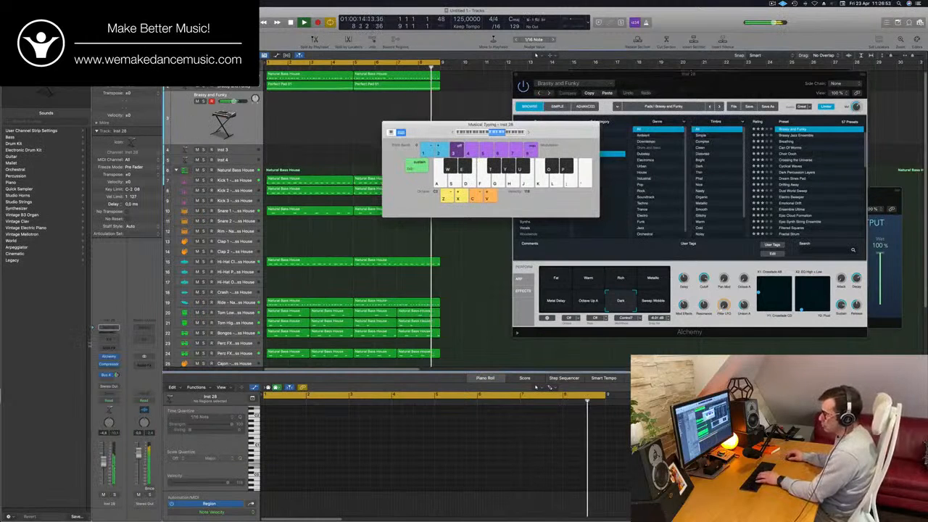
left_click(109, 356)
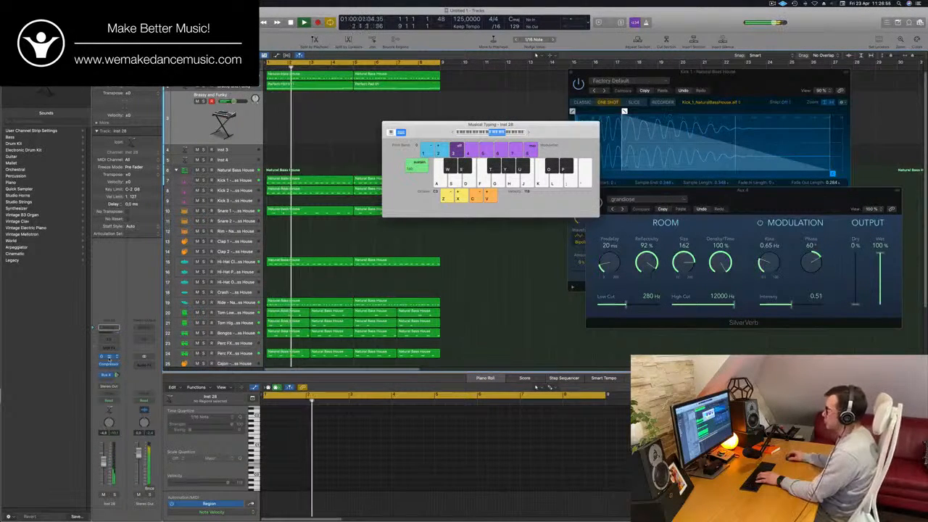
left_click(109, 357)
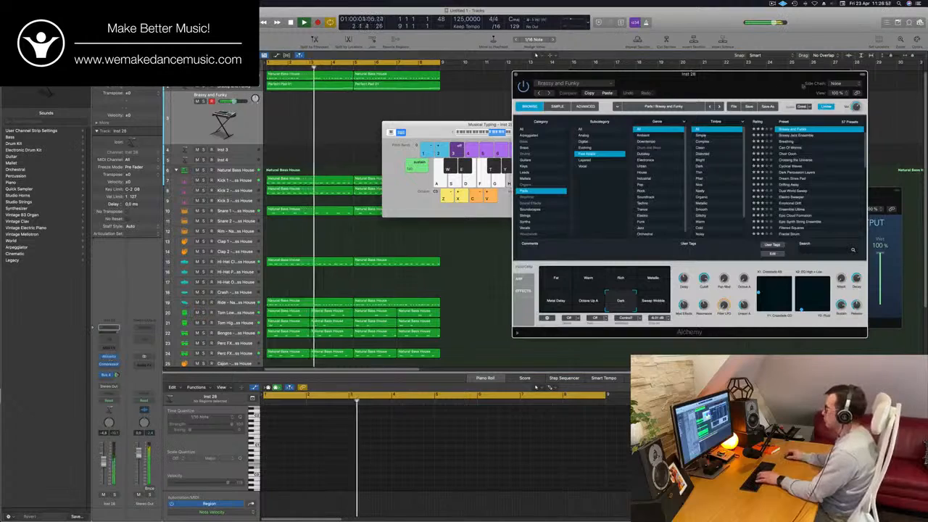
left_click_drag(722, 79, 692, 103)
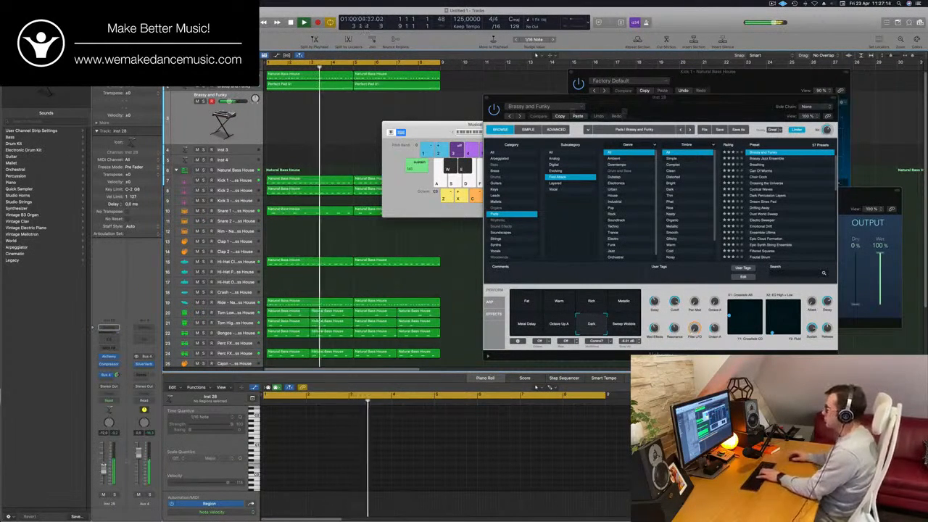
Audition the Sweep Wobble, Fat and Warm variations on the duplicated track and choose Rich
left_click(625, 324)
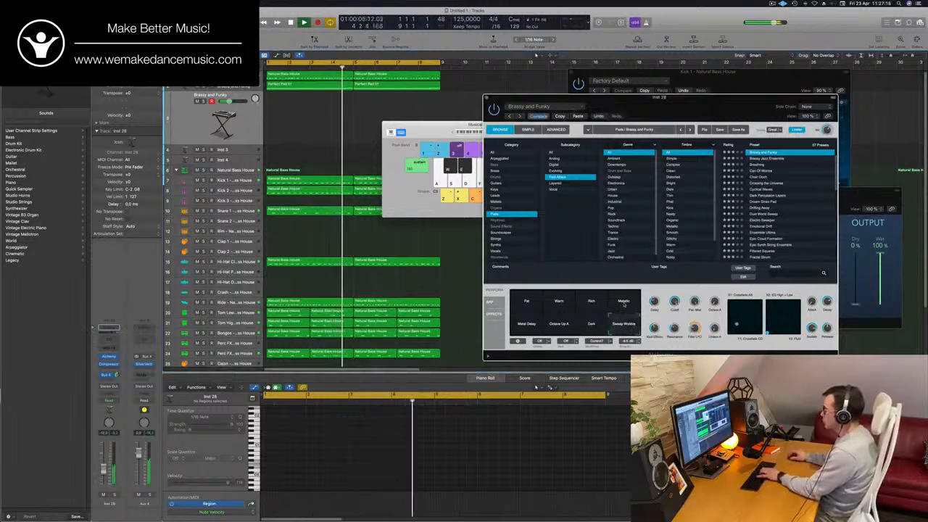
left_click(525, 304)
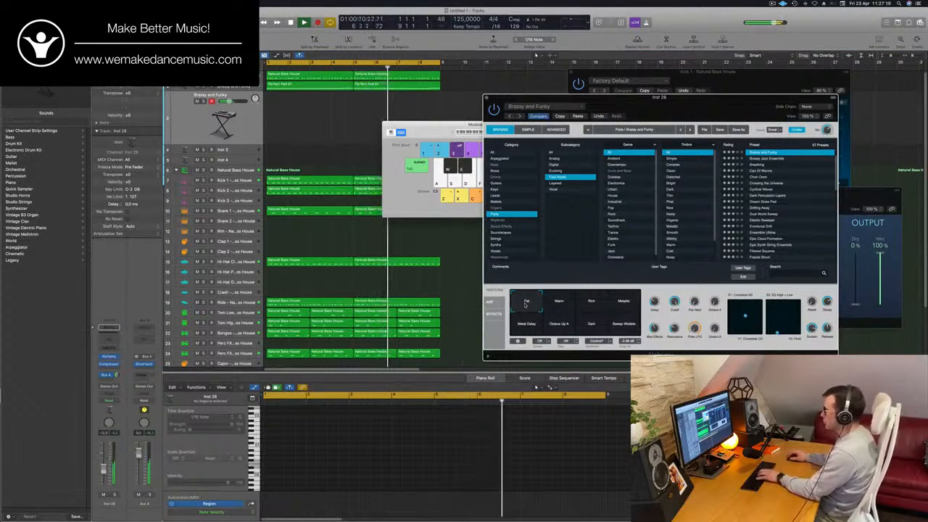
left_click(561, 305)
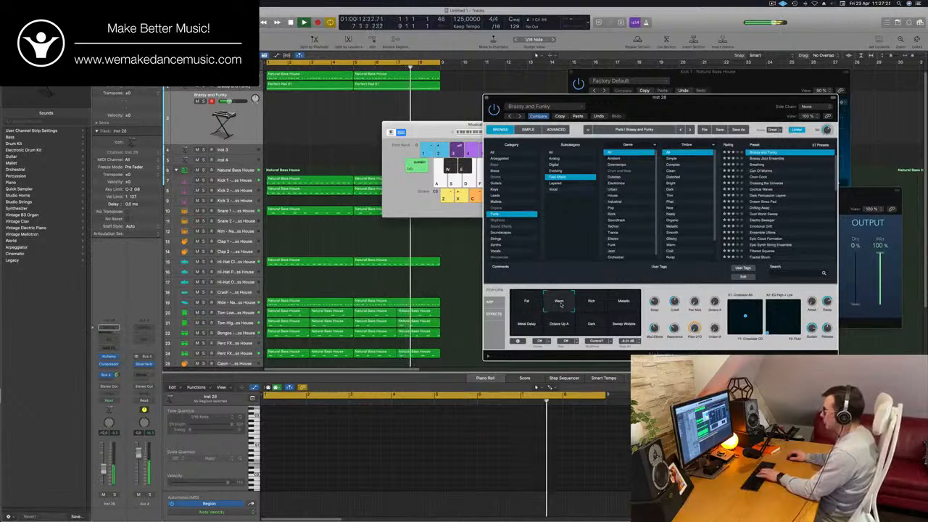
left_click(591, 306)
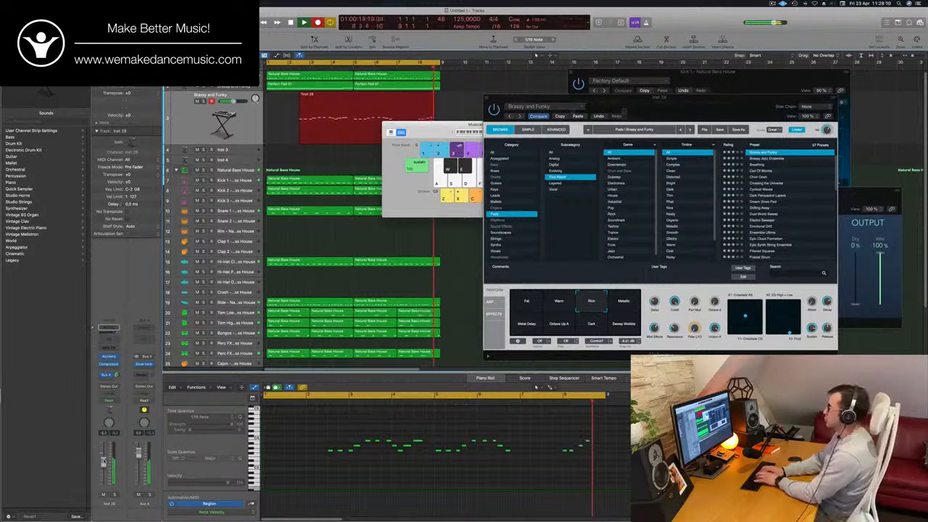
Try a short-note melody take on the duplicated track, play it back and delete the recorded region
key("space")
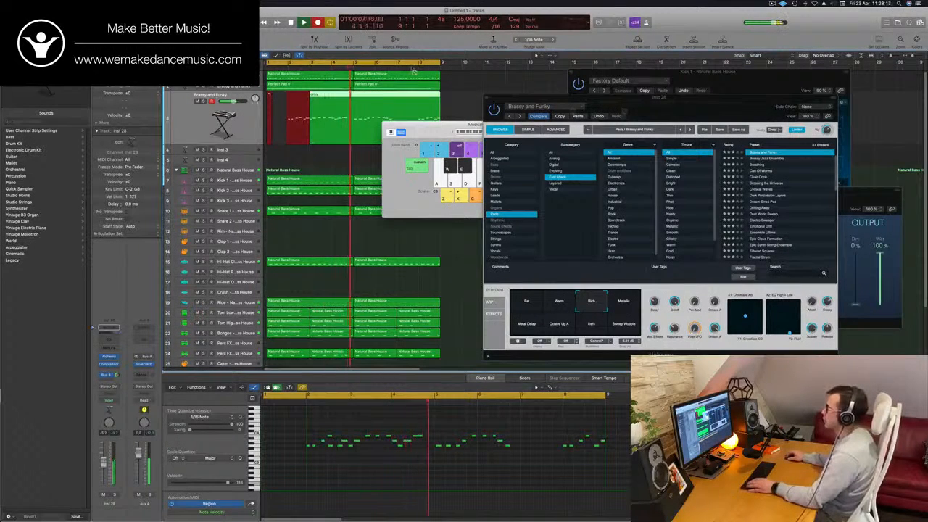
key("space")
key("space")
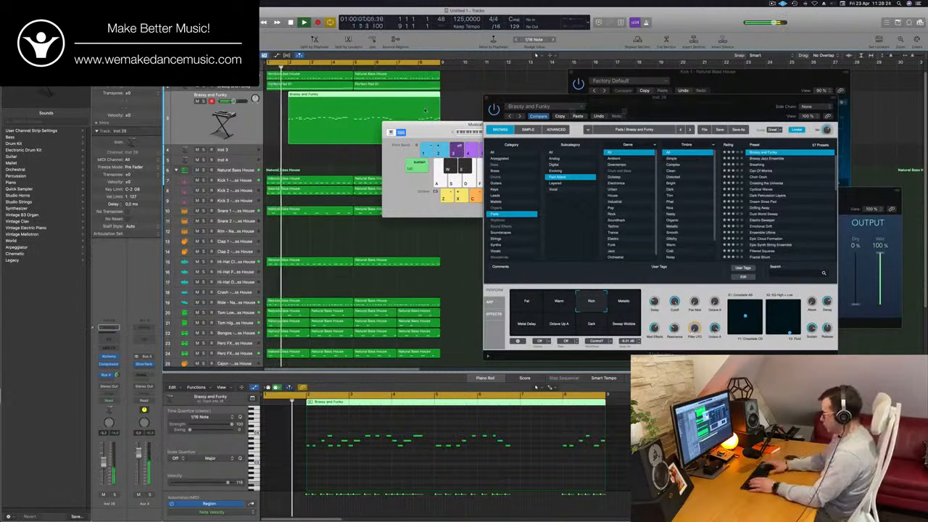
key("Delete")
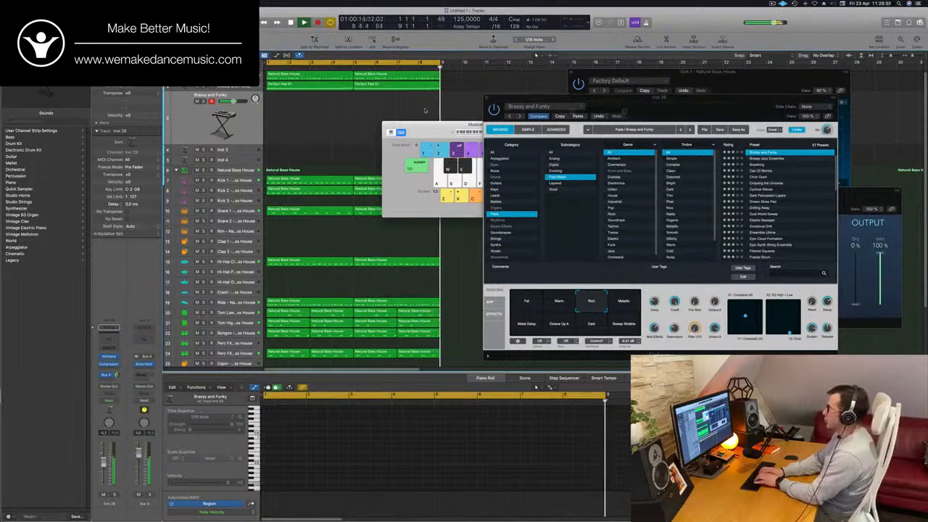
Record another melody take mixing short and held notes, play it back and delete the recorded region
key("r")
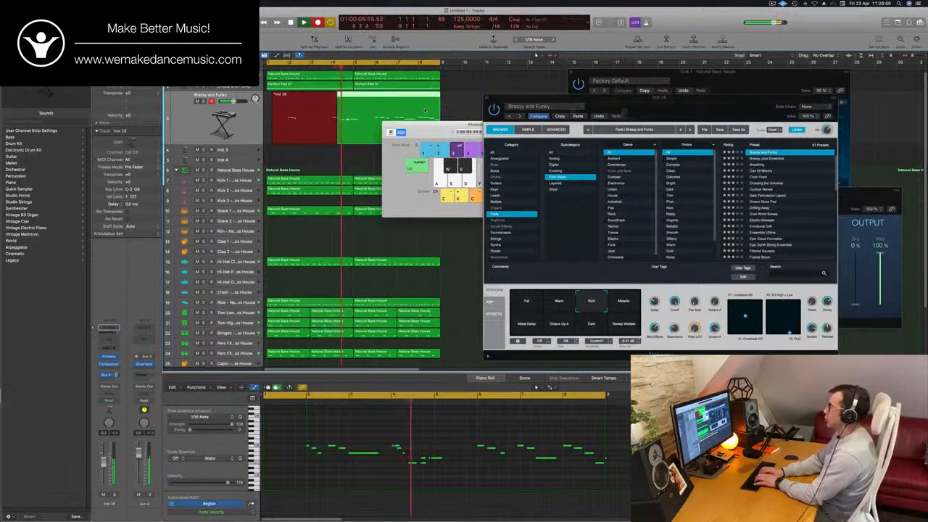
key("space")
key("space")
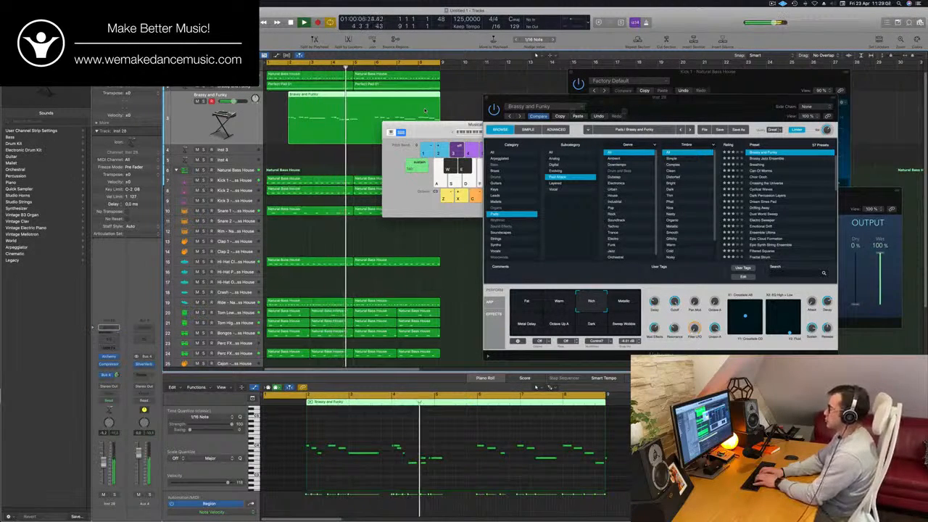
key("Delete")
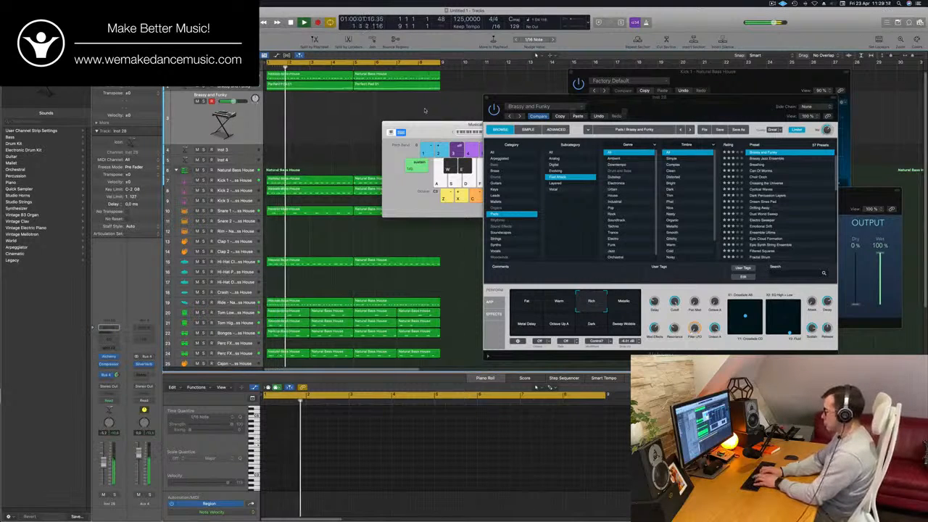
Record a four-bar melody of five long notes on the duplicated track and repeat its region at bar 5
key("r")
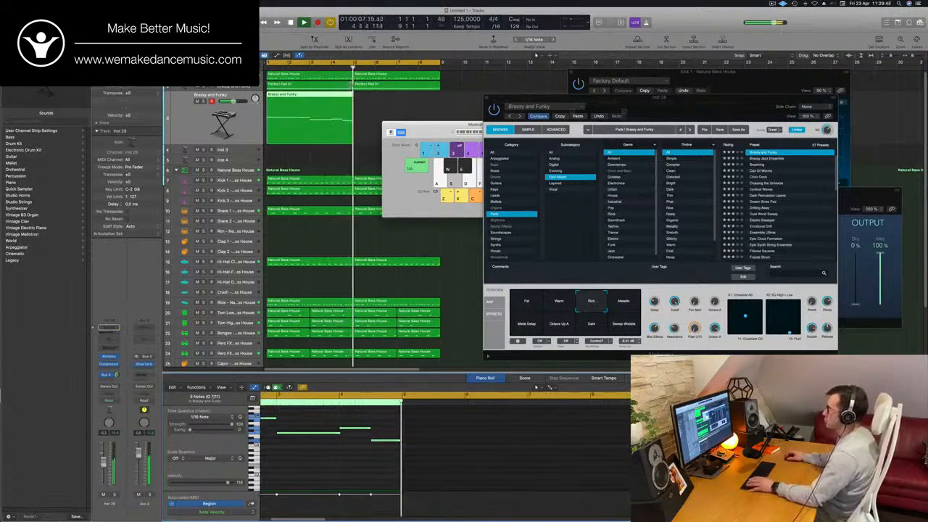
left_click_drag(413, 99, 604, 94)
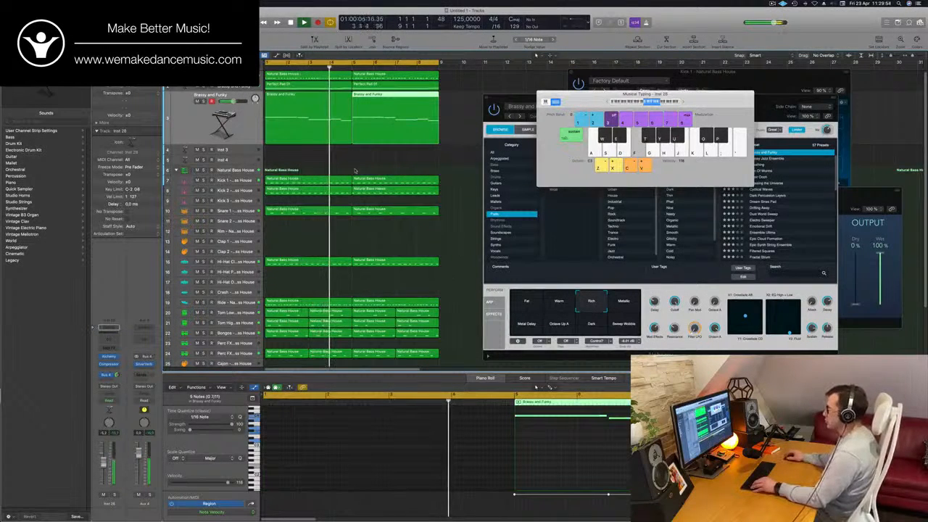
Show both melody regions in the piano roll and lower the first note of the second region
left_click_drag(342, 165, 374, 140)
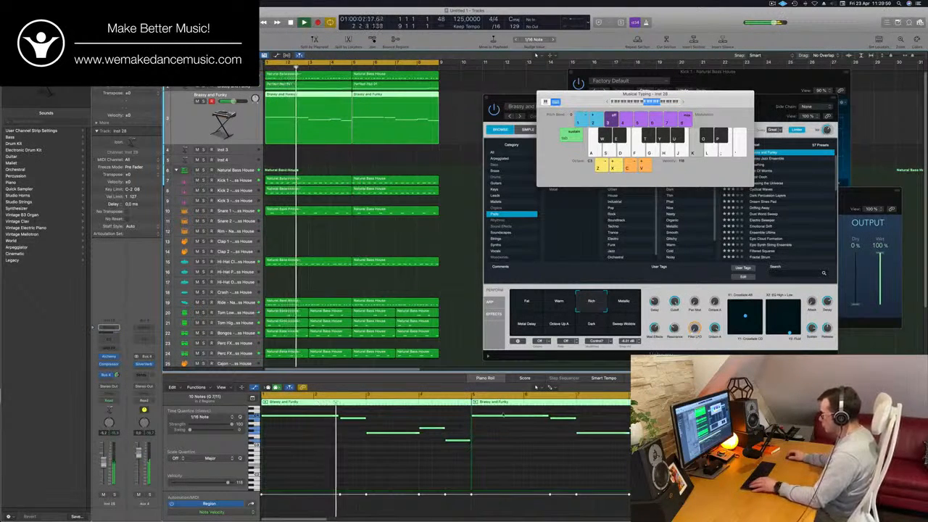
left_click(493, 419)
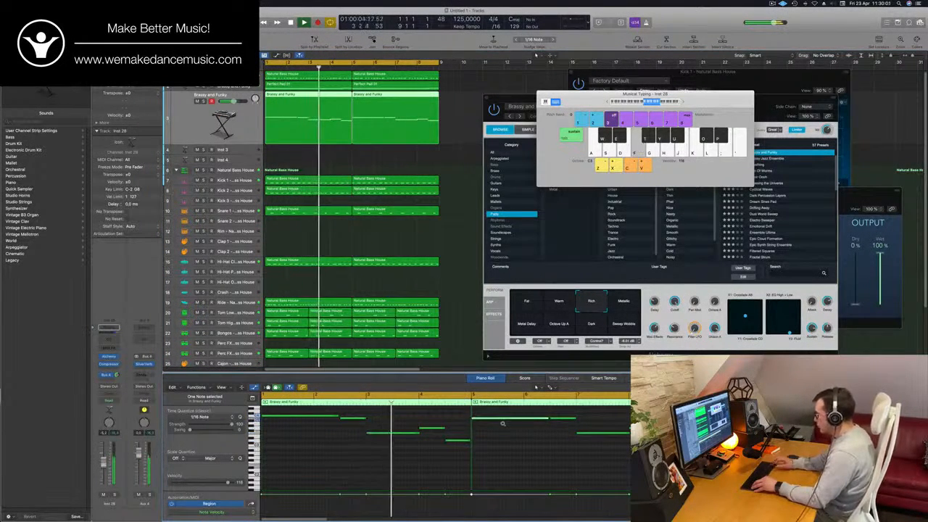
Raise the second note of the second melody region slightly in the piano roll and play back from the start
left_click(560, 419)
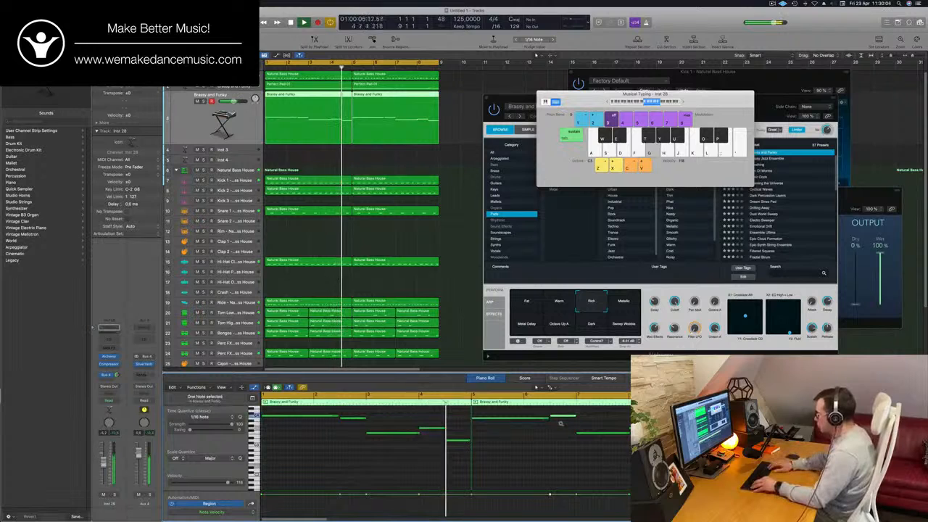
left_click(421, 244)
key("Return")
Join the two melody regions on the duplicated track into one, close the musical typing keyboard and play back from the start
left_click_drag(455, 105, 302, 139)
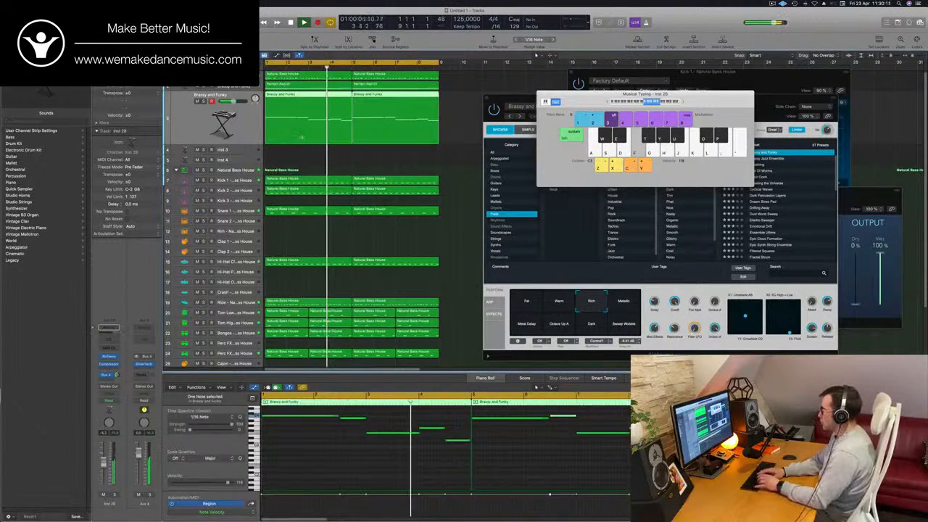
key("super+k")
key("super+j")
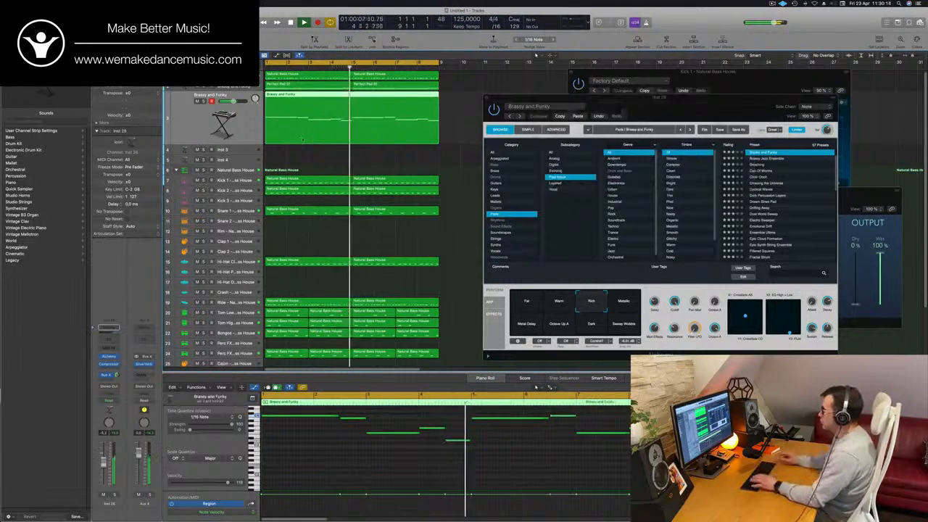
key("space")
key("Return")
key("space")
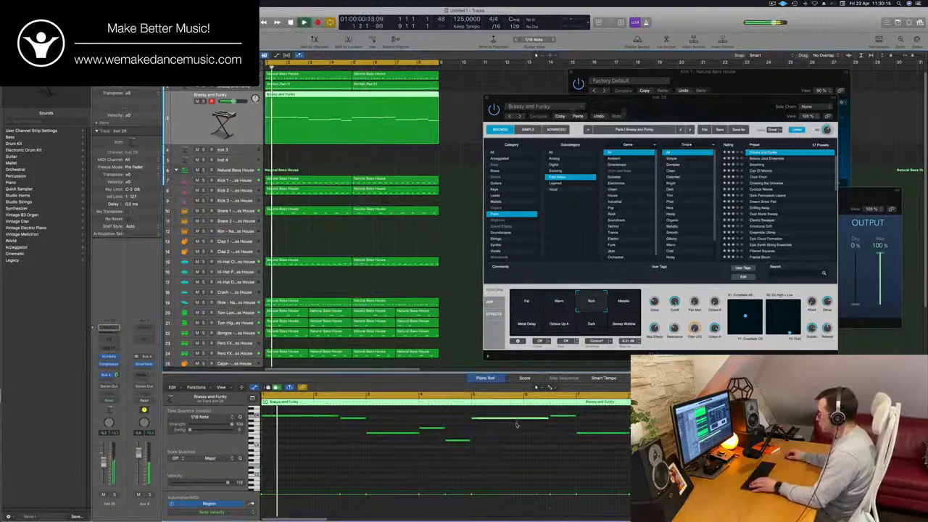
Lower the long note at bar 5 of the joined melody, nudge it up two semitones and play back from the start
left_click_drag(516, 418, 516, 423)
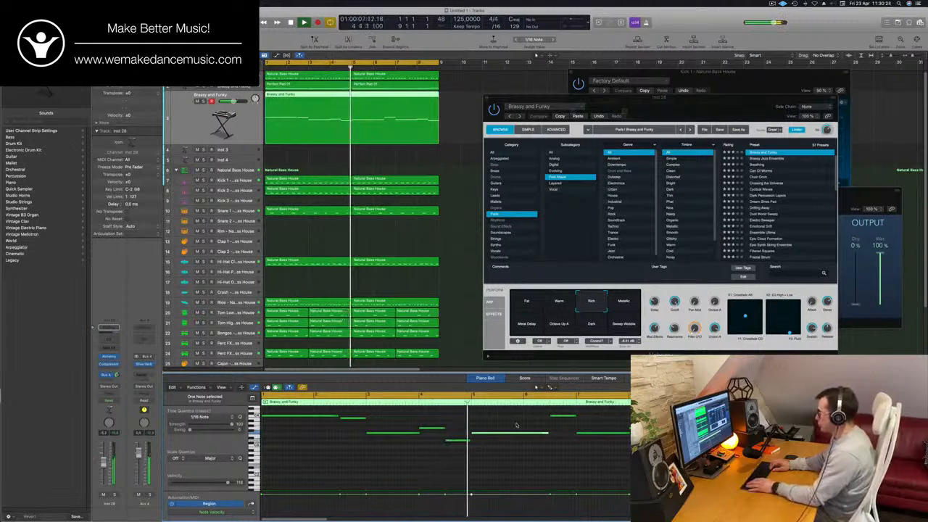
key("alt+Up")
key("alt+Up")
key("Return")
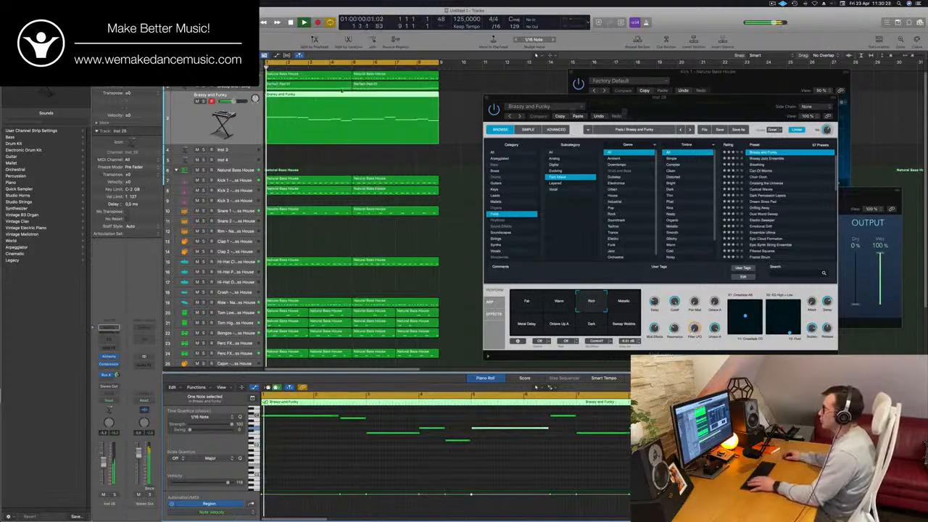
Examine the notes of both Perfect Pad regions in the piano roll and return to the joined melody's notes
left_click(339, 86)
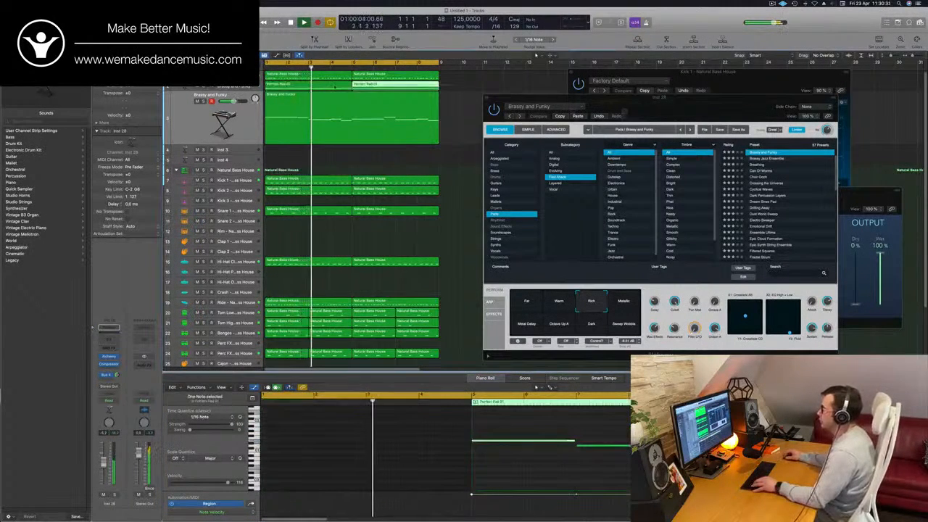
left_click(344, 87, "shift")
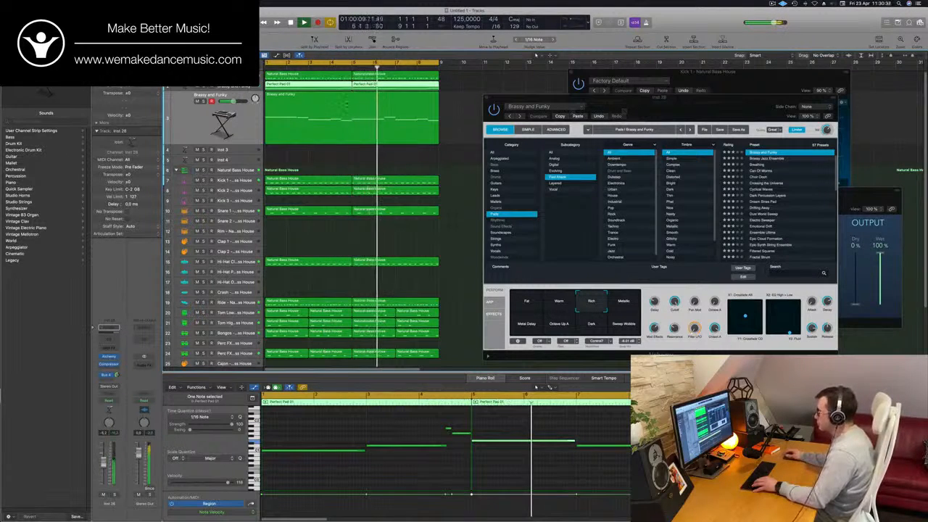
left_click(353, 117)
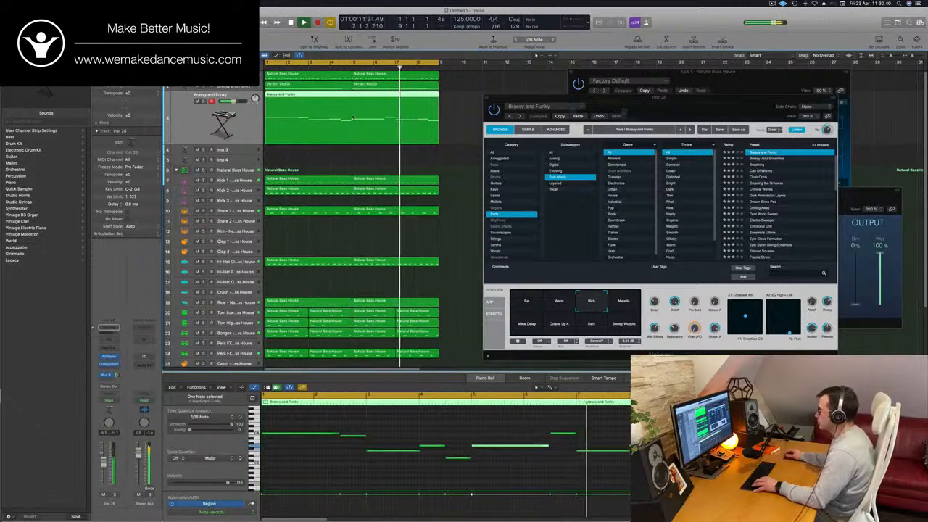
key("super+Left")
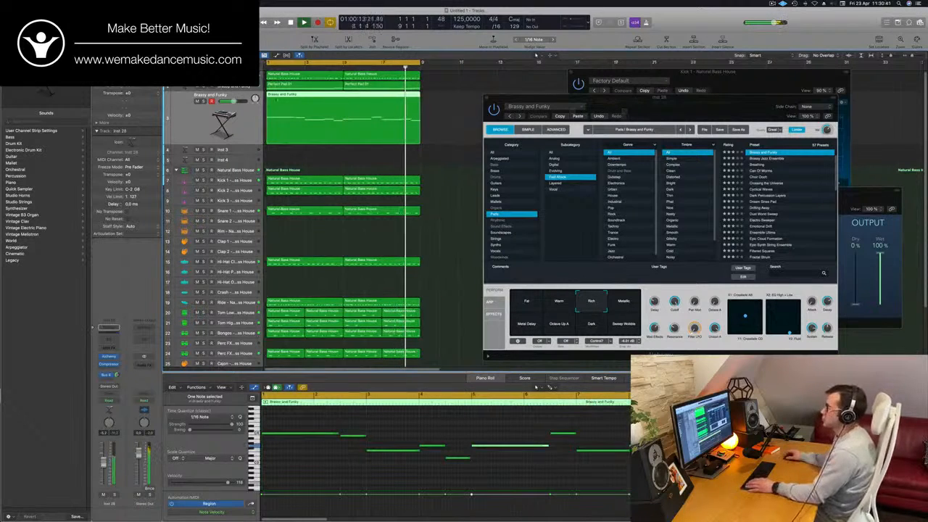
Review the Alchemy settings of the first Brassy and Funky track during playback and close the instrument window
left_click(237, 88)
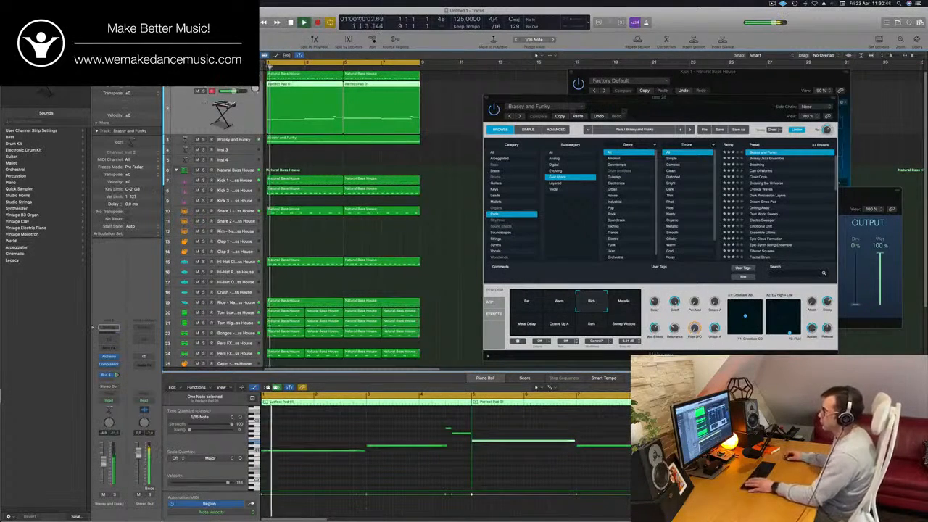
left_click(109, 356)
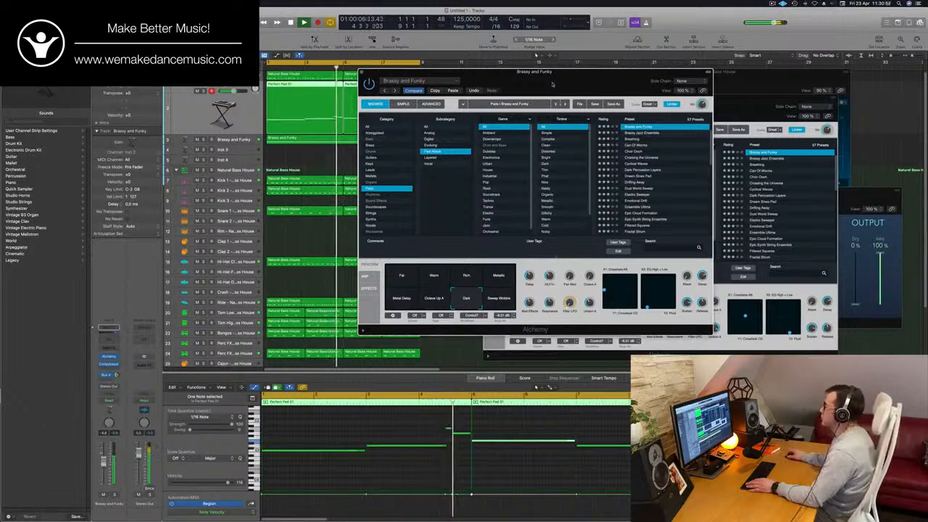
left_click_drag(396, 72, 468, 80)
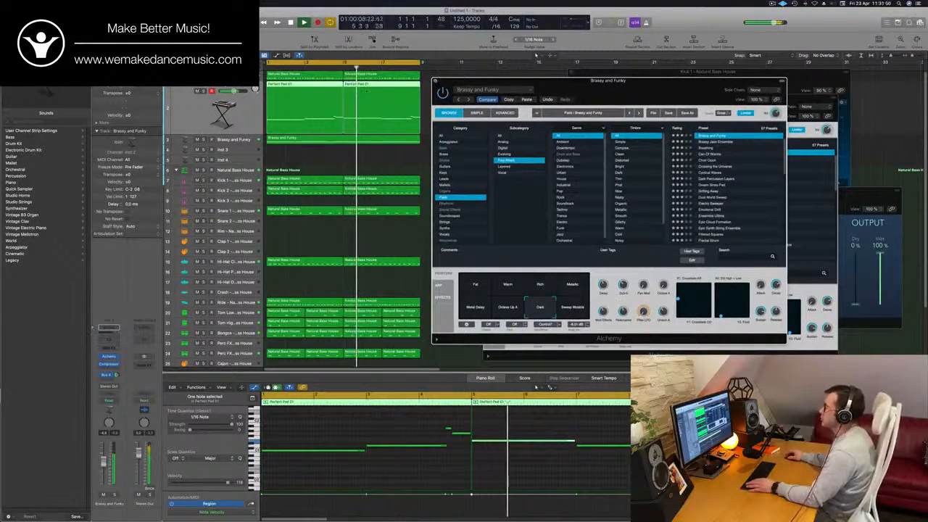
left_click(436, 82)
Adjust the bus send level on the melody track and move its Alchemy window clear of the arrangement
left_click(221, 143)
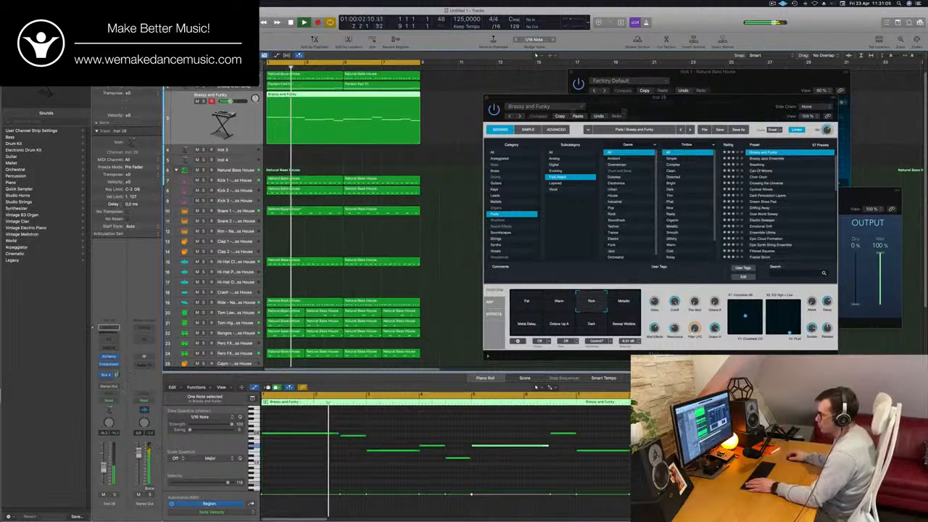
left_click_drag(117, 375, 117, 374)
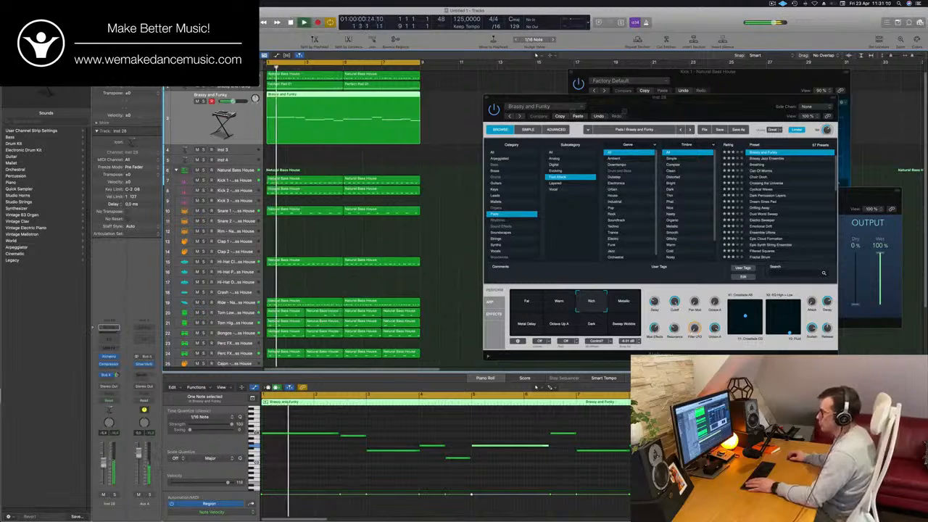
left_click_drag(551, 97, 681, 89)
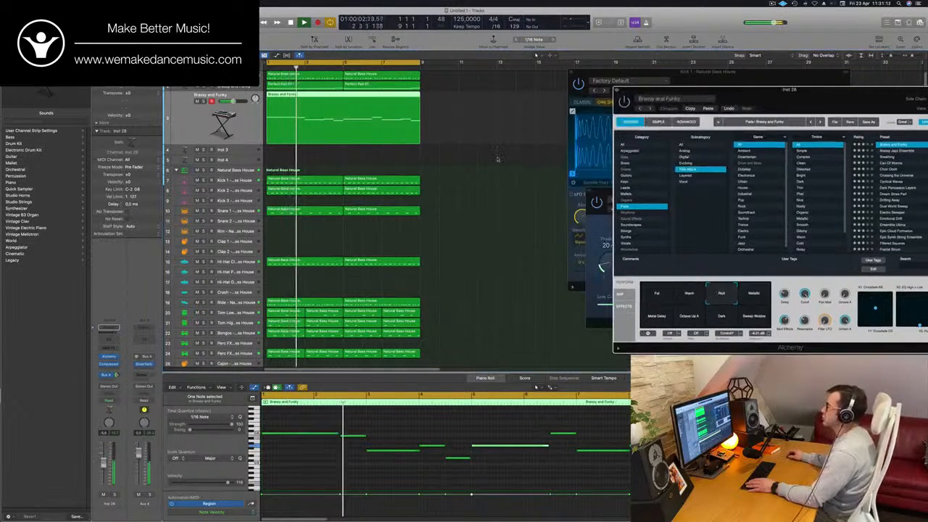
left_click(498, 159)
Solo the PWM Bass track to hear it alone during playback and unsolo it
left_click(318, 75)
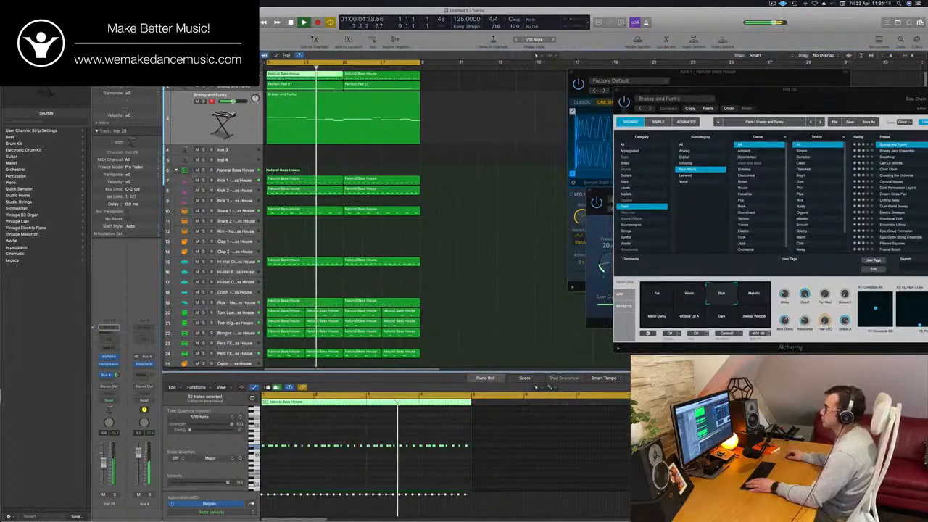
left_click(200, 77)
key("s")
key("s")
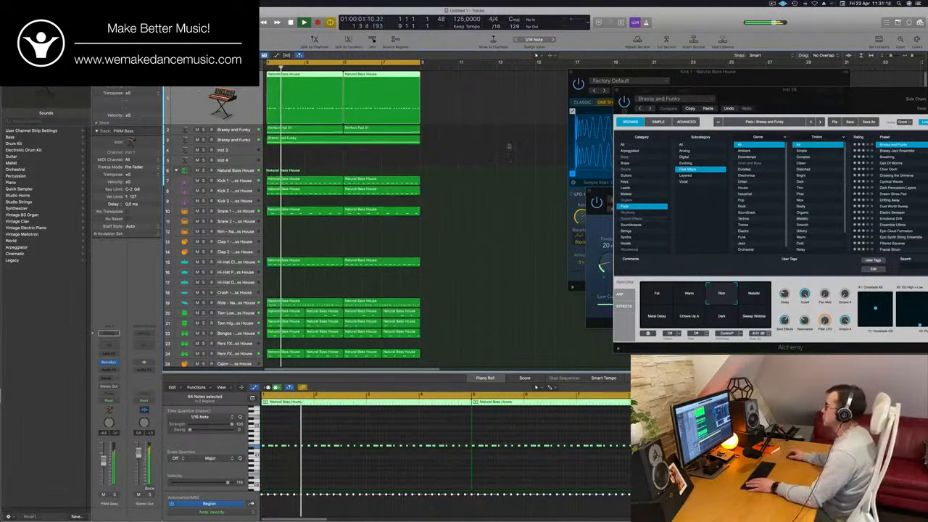
Repeat all regions of the arrangement once so they run from bar 9 to bar 17
left_click(443, 155)
key("super+Left")
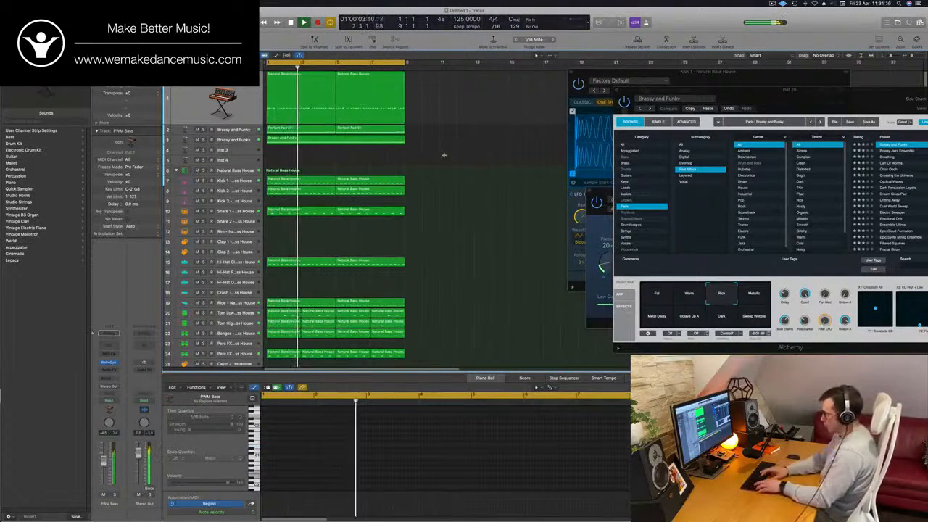
key("super+a")
key("super+r")
key("super+Left")
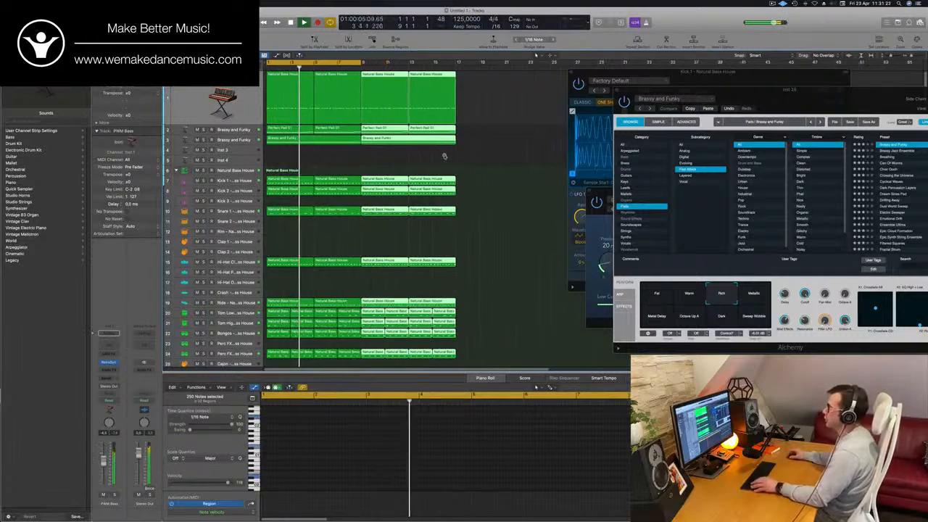
left_click(327, 157)
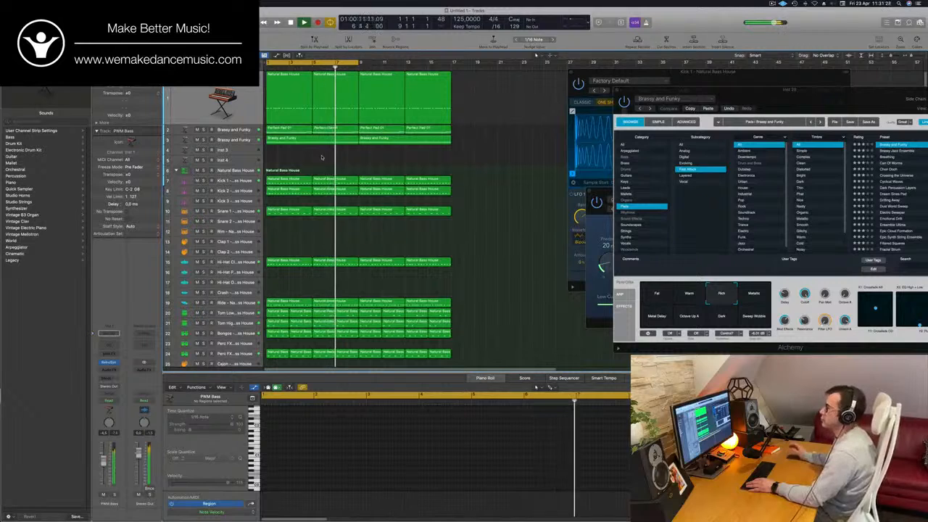
Extend the cycle range to bar 17 so it covers the whole arrangement
scroll(322, 157, "down", 3)
scroll(322, 157, "up", 5)
left_click_drag(334, 63, 466, 64)
scroll(378, 156, "up", 2)
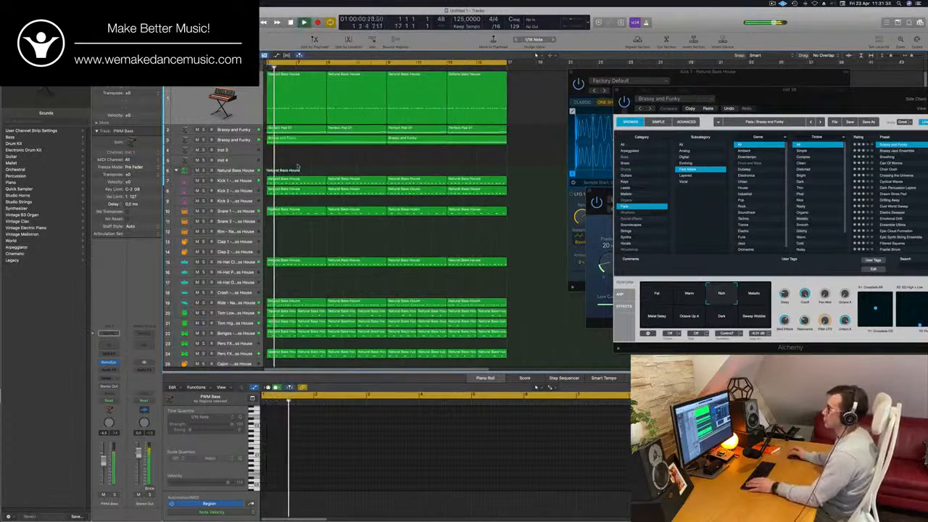
Duplicate the Brassy and Funky melody track to create an empty track with the same settings below it
left_click(252, 150)
key("space")
left_click(253, 96)
key("space")
key("space")
key("super+d")
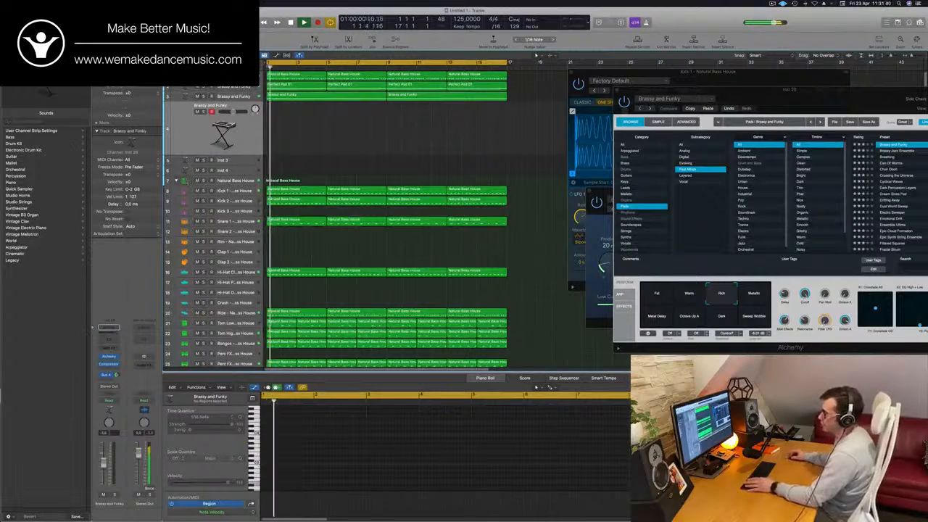
Open the new track's Alchemy instrument and the musical typing keyboard, and move the instrument window aside
left_click(108, 357)
left_click_drag(493, 95, 510, 121)
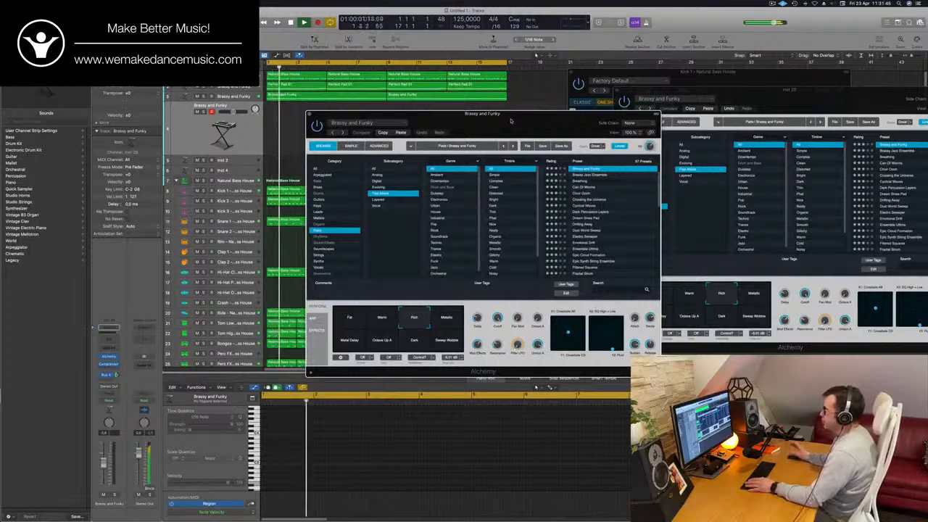
left_click_drag(510, 121, 531, 132)
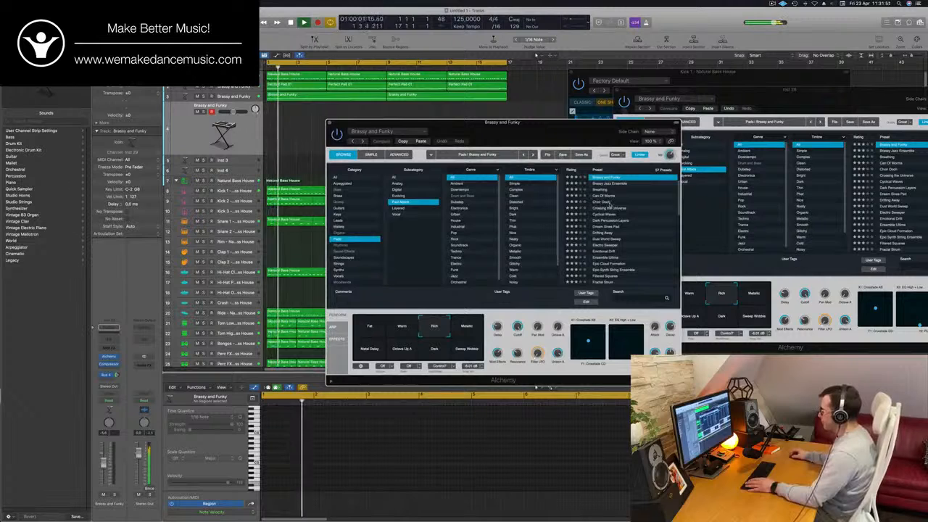
left_click_drag(550, 139, 555, 138)
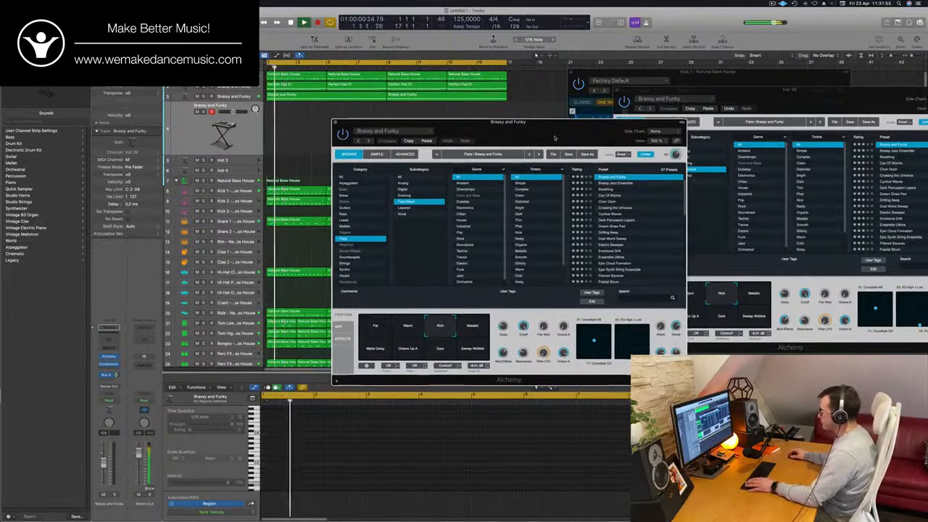
key("f")
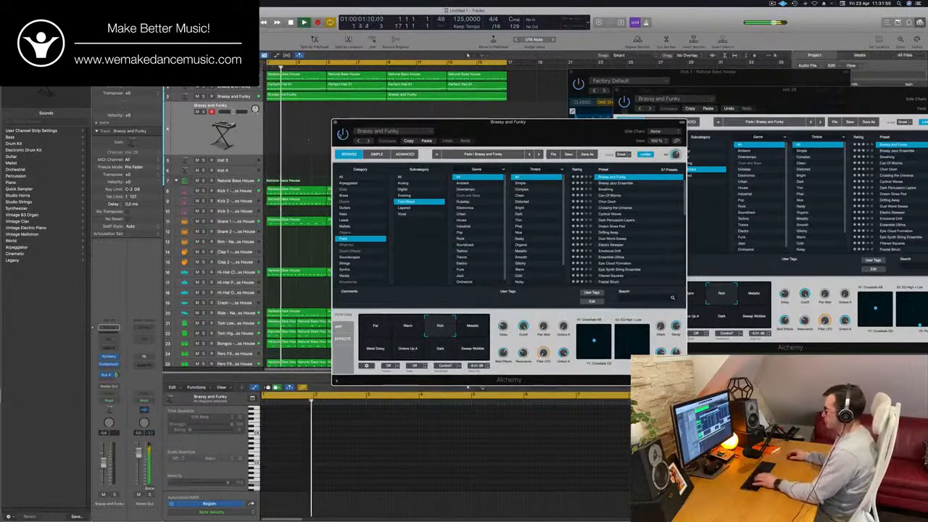
key("super+k")
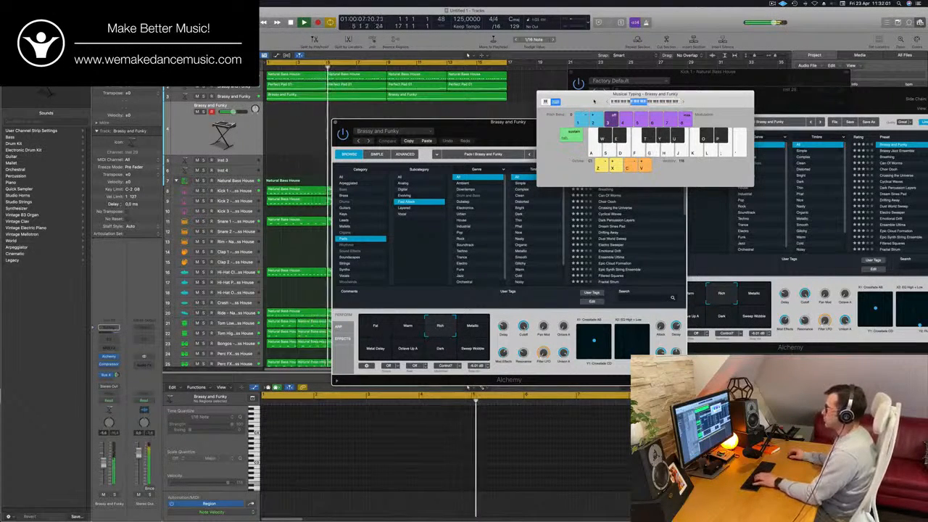
left_click_drag(508, 121, 625, 117)
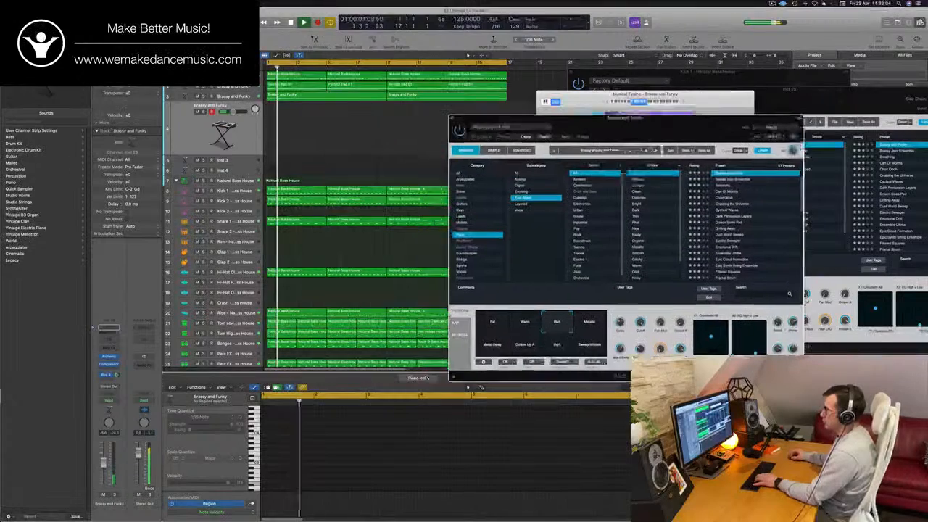
Hide the piano roll, reposition the Alchemy window and restart playback with the Natural Bass House track selected
left_click(237, 181)
key("Return")
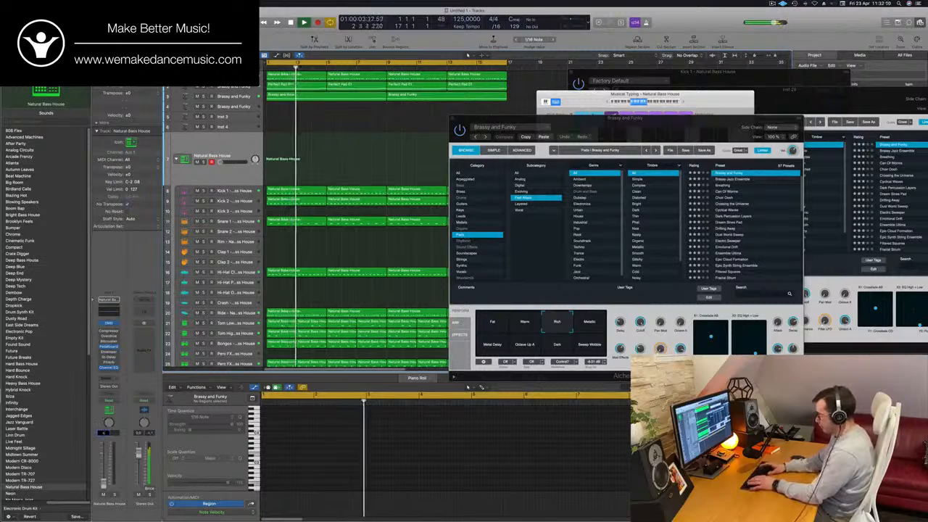
key("p")
key("Return")
left_click_drag(641, 126, 569, 125)
key("space")
key("space")
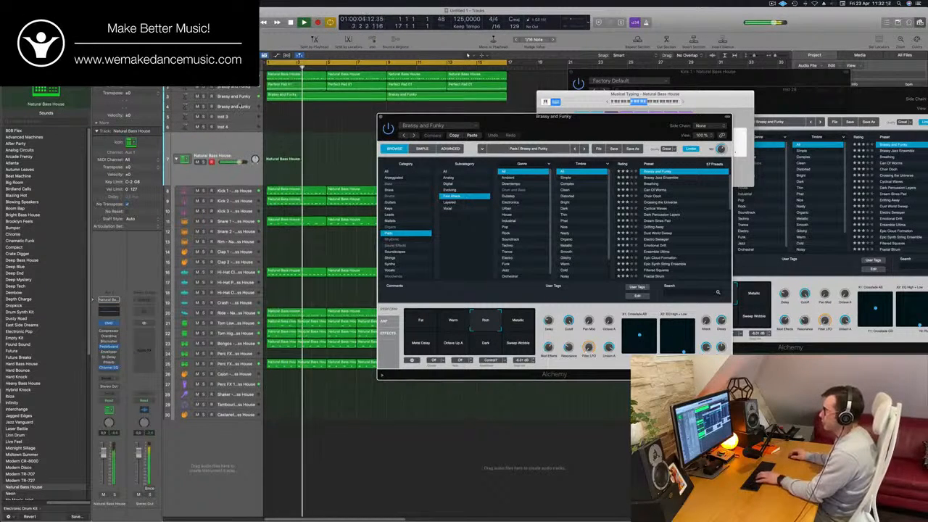
Audition Alchemy pad presets on the new Brassy and Funky track 4, load Emotional Drift and adjust the track's level
left_click(240, 106)
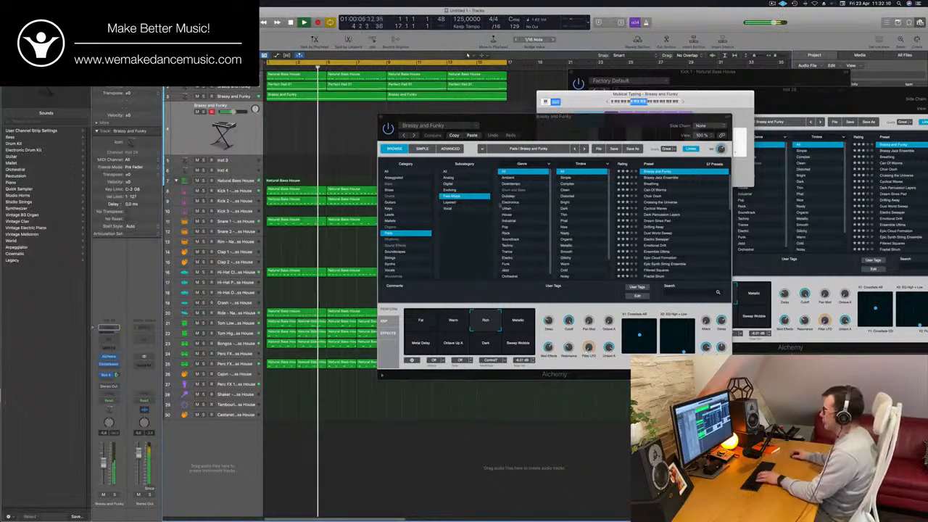
left_click(657, 221)
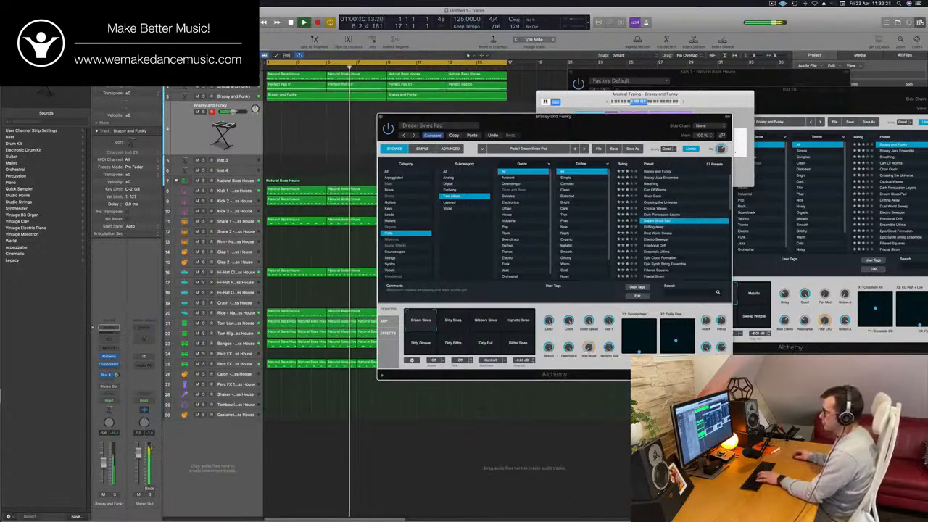
left_click(659, 239)
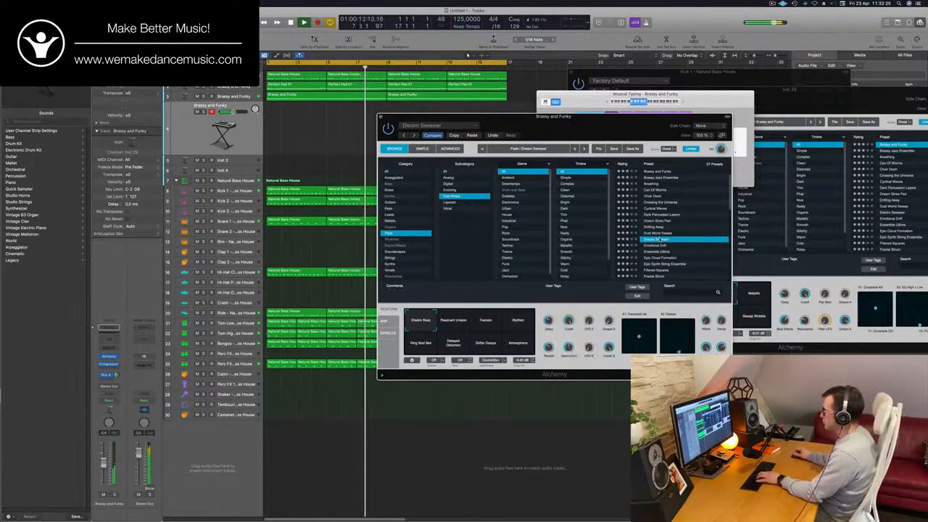
scroll(665, 243, "down", 2)
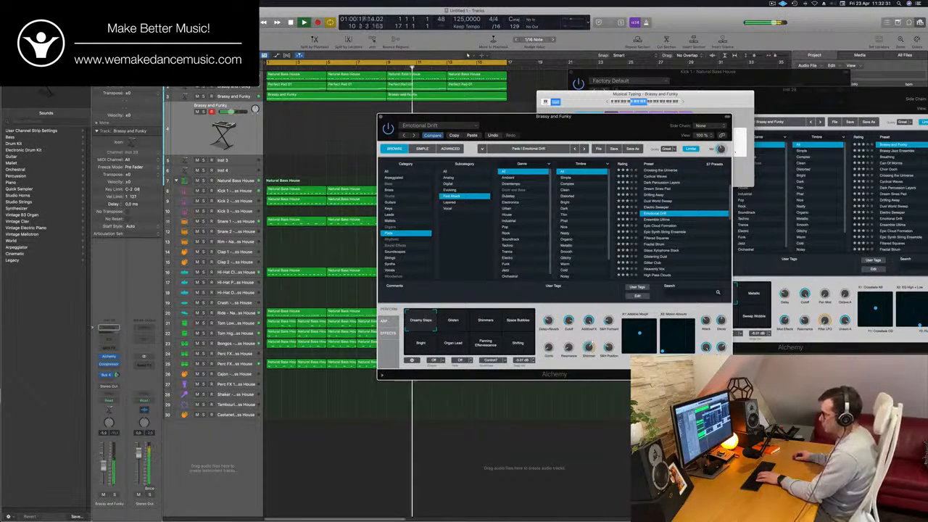
left_click_drag(103, 470, 103, 470)
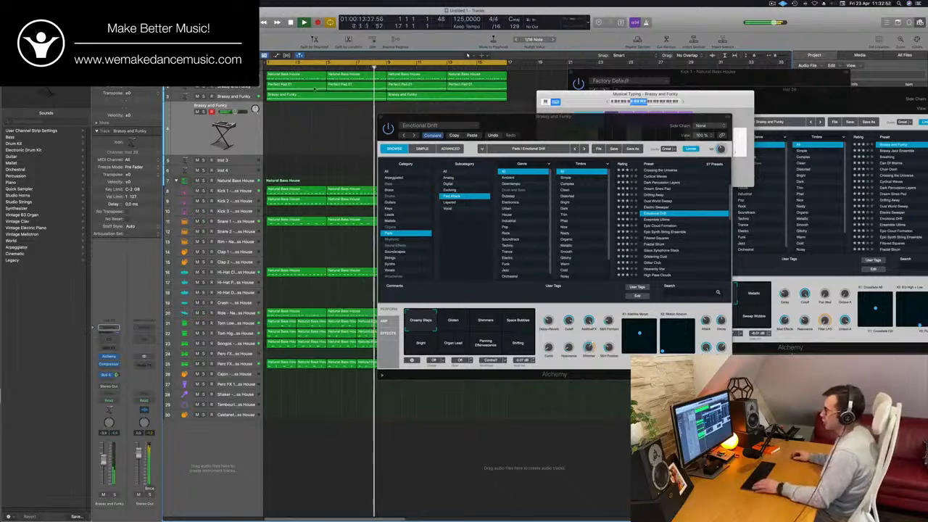
Copy the first Perfect Pad 01 region onto track 4 at bar 1 and move the Alchemy window clear of the regions
left_click(310, 88)
left_click_drag(308, 106, 308, 120)
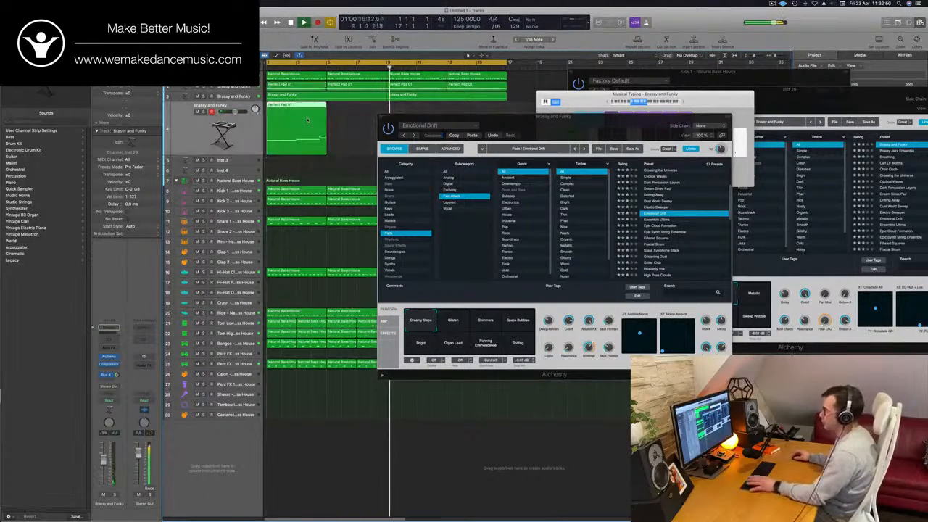
left_click_drag(551, 118, 673, 121)
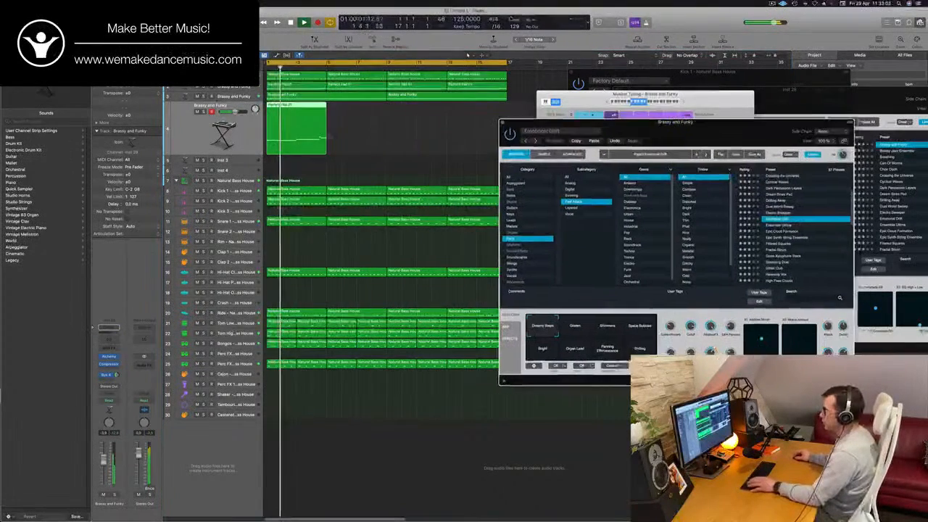
Open the copied Perfect Pad 01 region in the piano roll and transpose its notes up one octave, with playback restarted
double_click(311, 107)
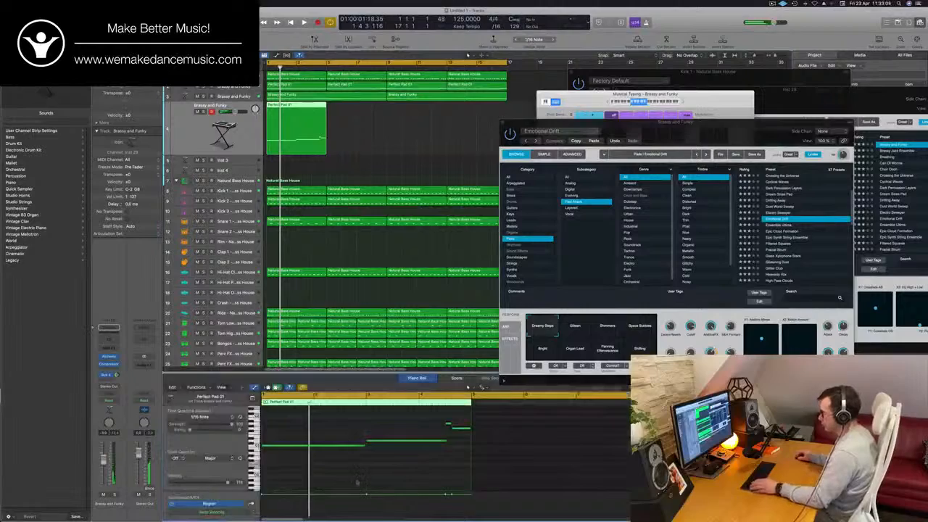
key("alt+shift+Up")
key("space")
left_click_drag(725, 129, 742, 91)
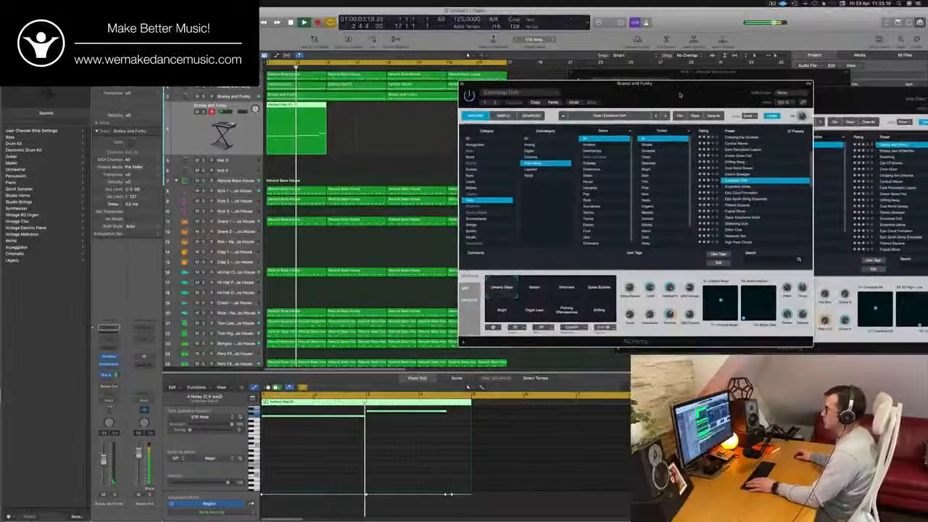
Listen to track 4 in solo and in the mix, and switch Alchemy's performance variation to Shimmers
left_click(205, 111)
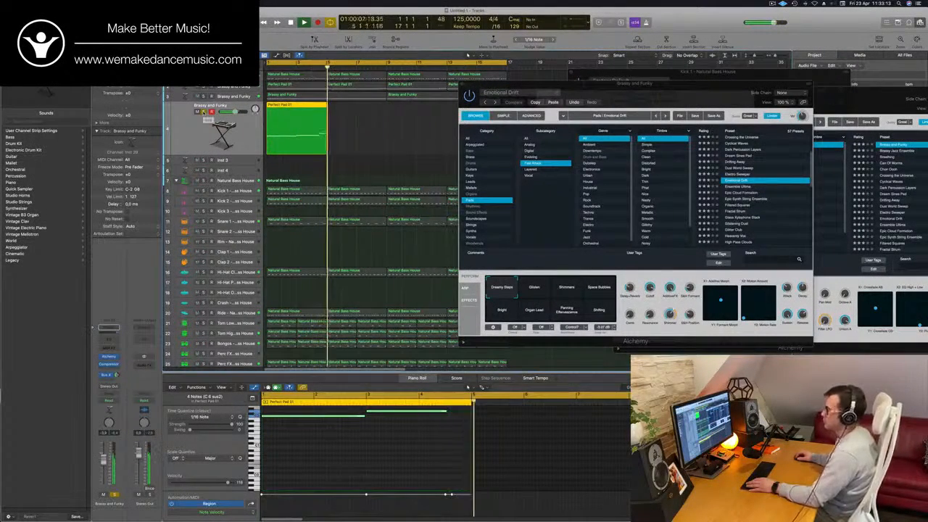
left_click(204, 113)
key("Return")
left_click_drag(629, 102, 628, 74)
left_click(507, 271)
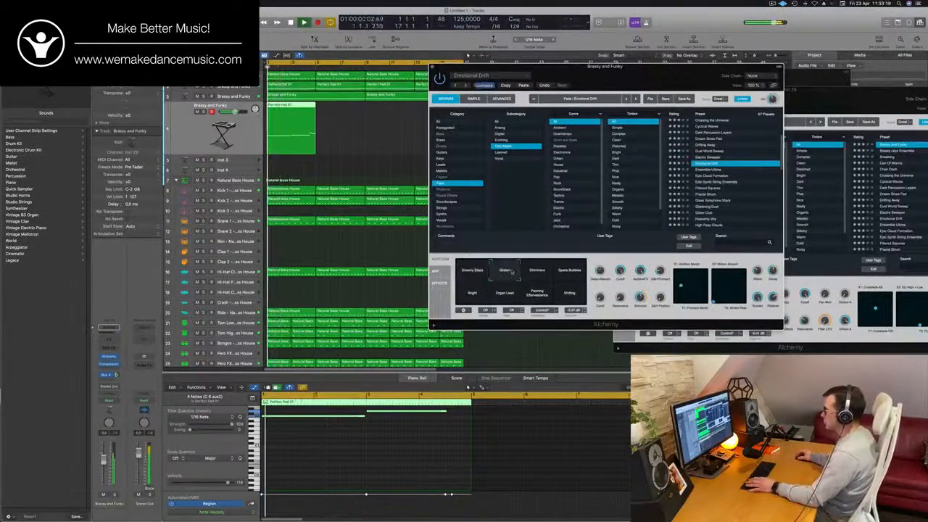
left_click(538, 272)
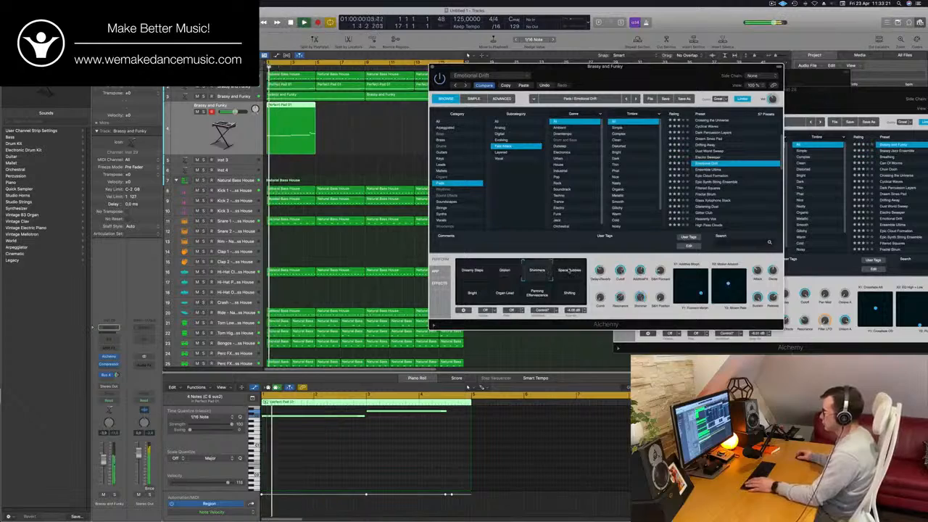
Compare the Shimmers sound soloed and in the full mix, and lower track 4's volume
left_click(115, 496)
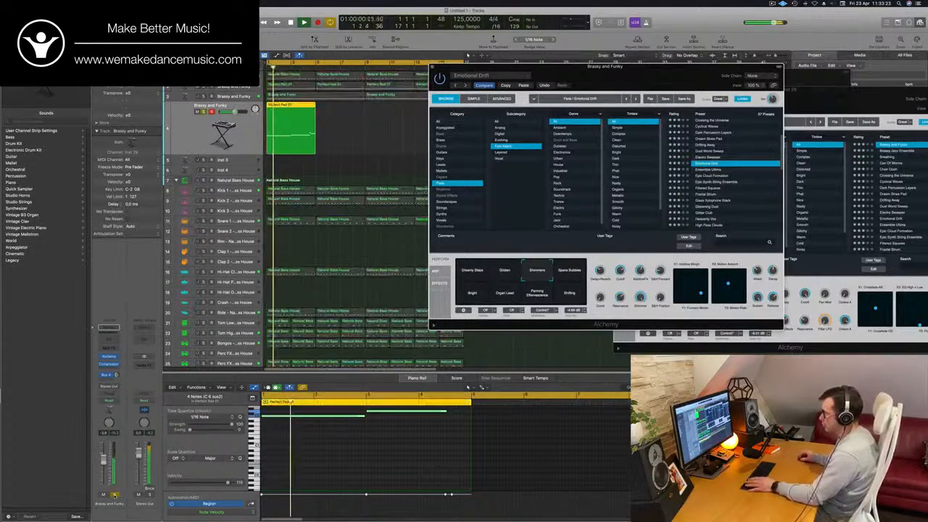
key("Return")
left_click(115, 495)
key("Return")
mouse_move(629, 87)
left_mouse_down()
mouse_move(591, 86)
mouse_move(639, 85)
left_mouse_up()
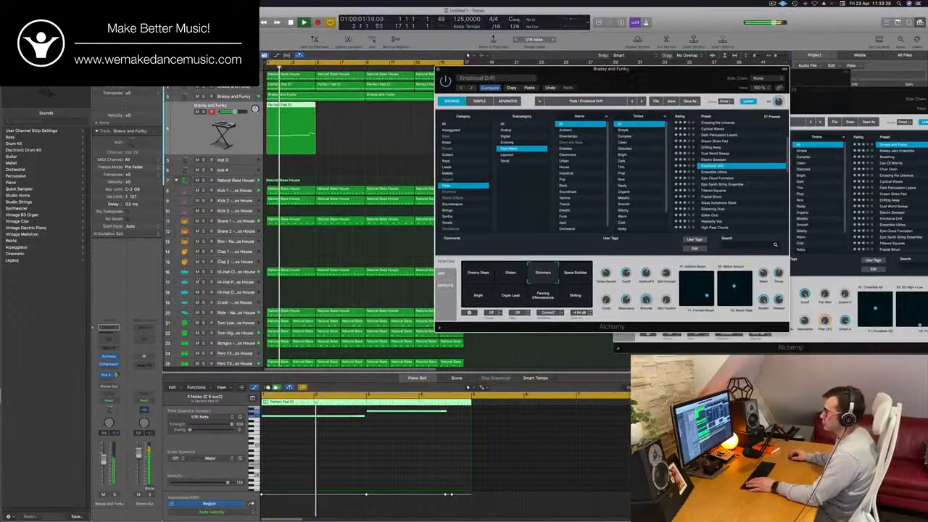
left_click_drag(104, 468, 103, 466)
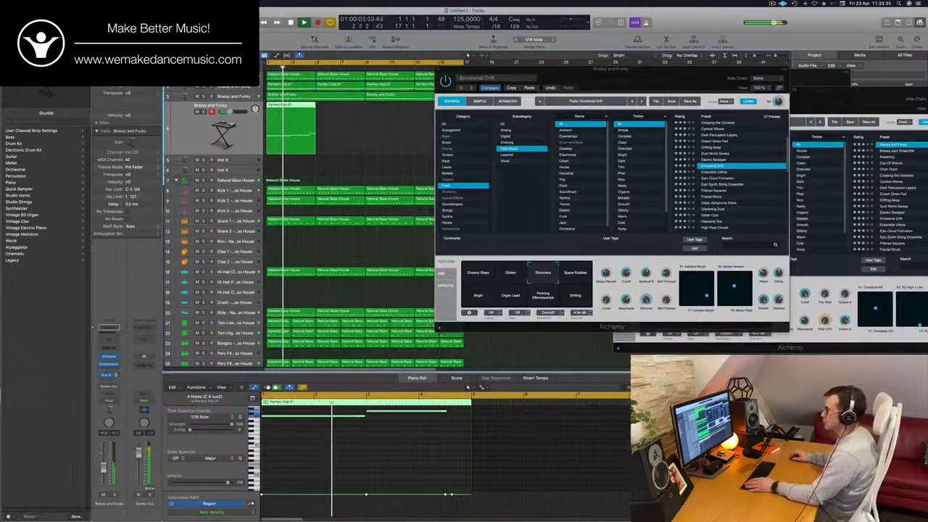
Close the Alchemy window and fill track 4 with copied Perfect Pad 01 regions up to bar 17
left_click_drag(639, 76, 672, 130)
left_click(473, 125)
left_click_drag(288, 106, 401, 113)
key("super+z")
left_click(342, 87)
left_click_drag(680, 108, 788, 117)
scroll(418, 164, "down", 5)
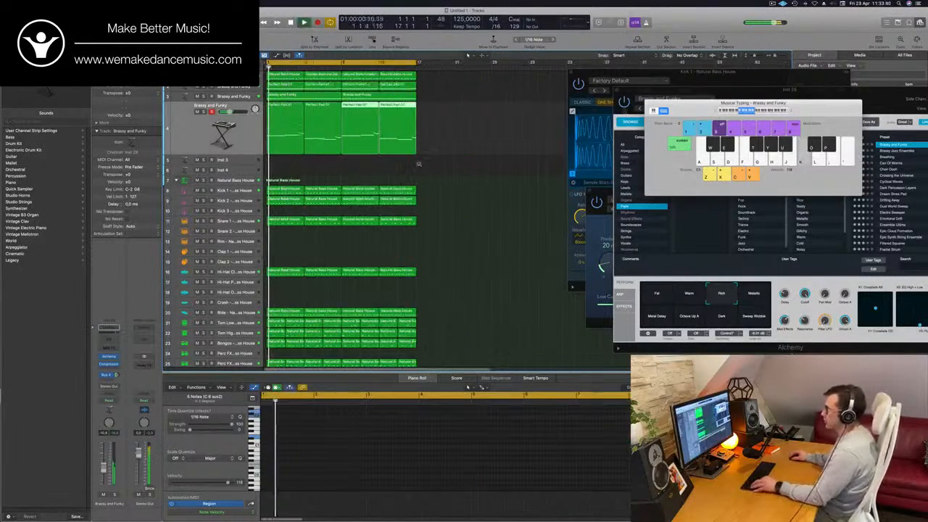
scroll(367, 171, "up", 4)
scroll(367, 171, "down", 1)
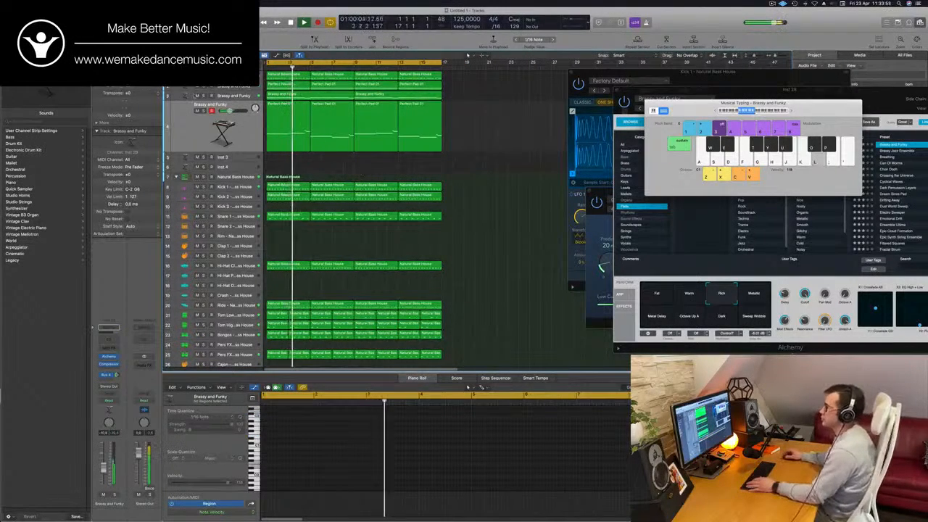
Open a Channel EQ on track 2, which holds the original Perfect Pad 01 regions, and enable its low-cut band
left_click(242, 134)
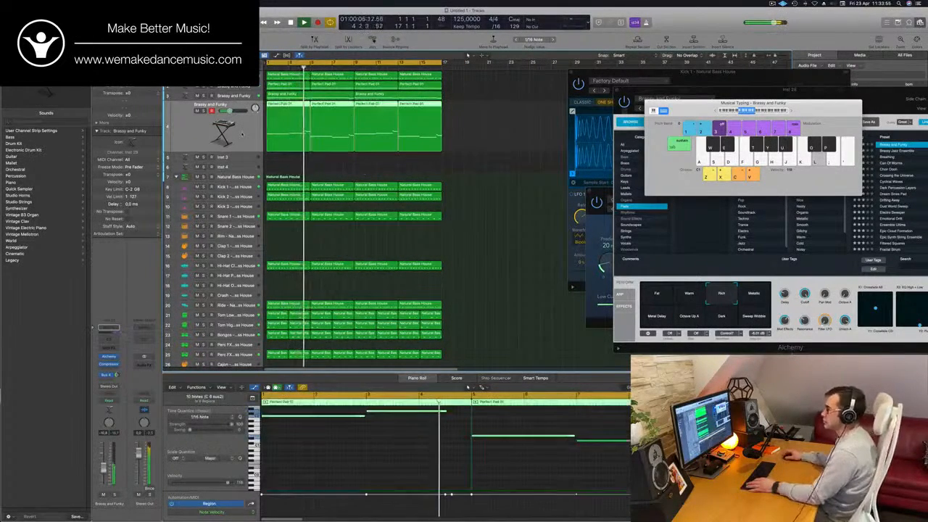
left_click(242, 87)
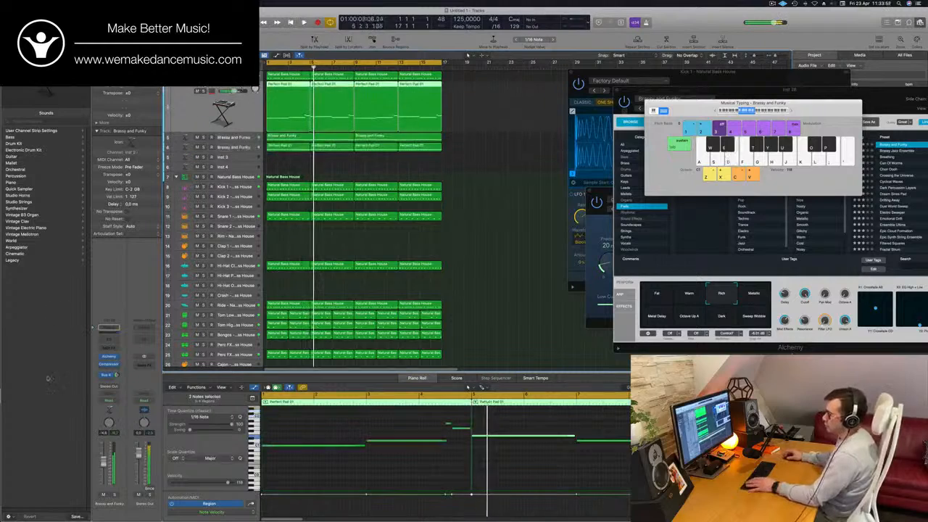
key("Return")
left_click(109, 339)
key("Return")
left_click(323, 121)
key("space")
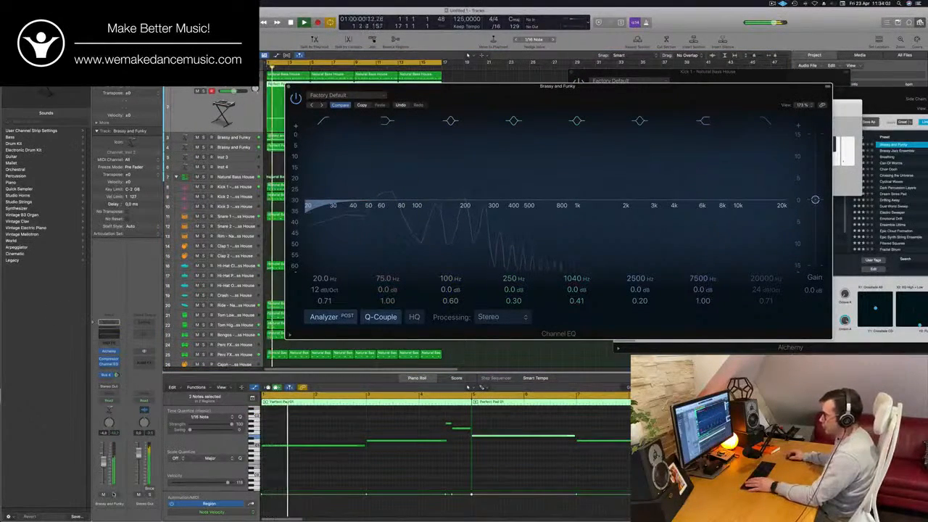
Raise track 2's low cut to about 101 Hz with a Q of 0.75, checking it in solo, and close the EQ
key("Return")
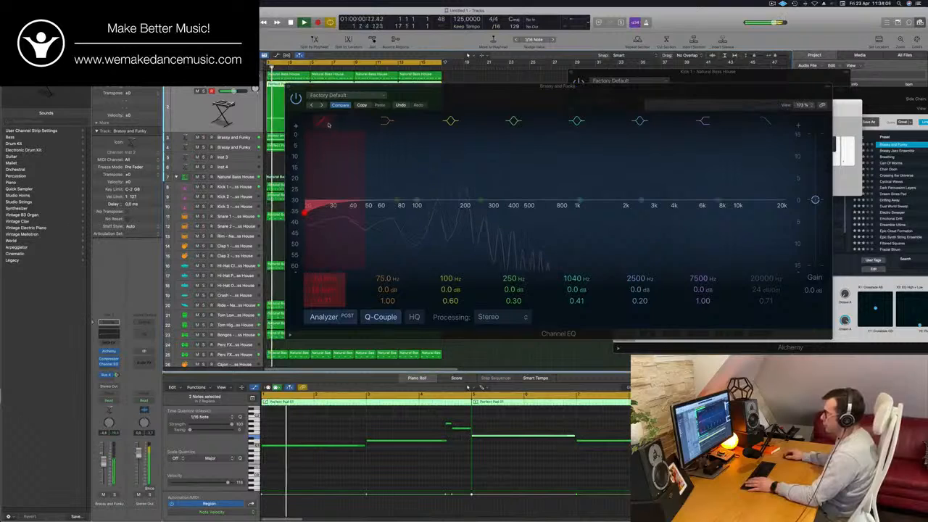
left_click_drag(333, 205, 436, 193)
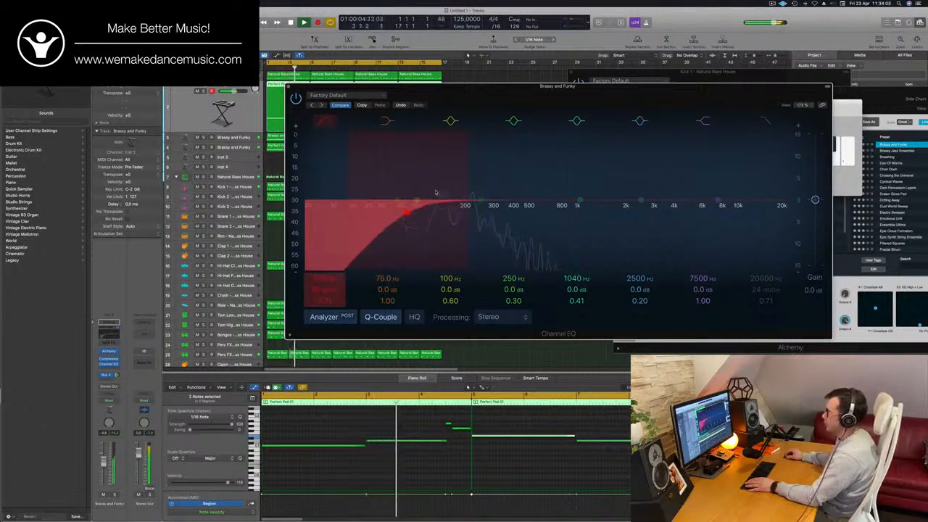
key("Return")
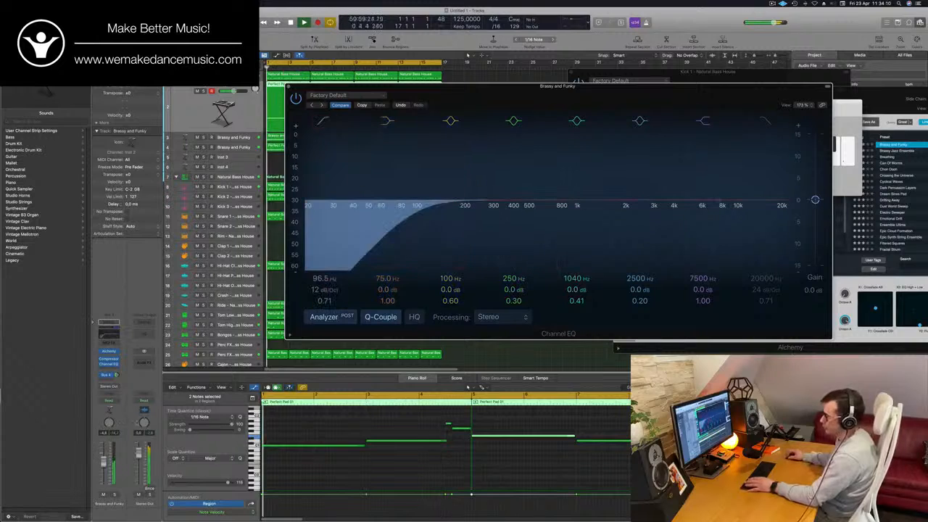
left_click(114, 495)
left_click(114, 496)
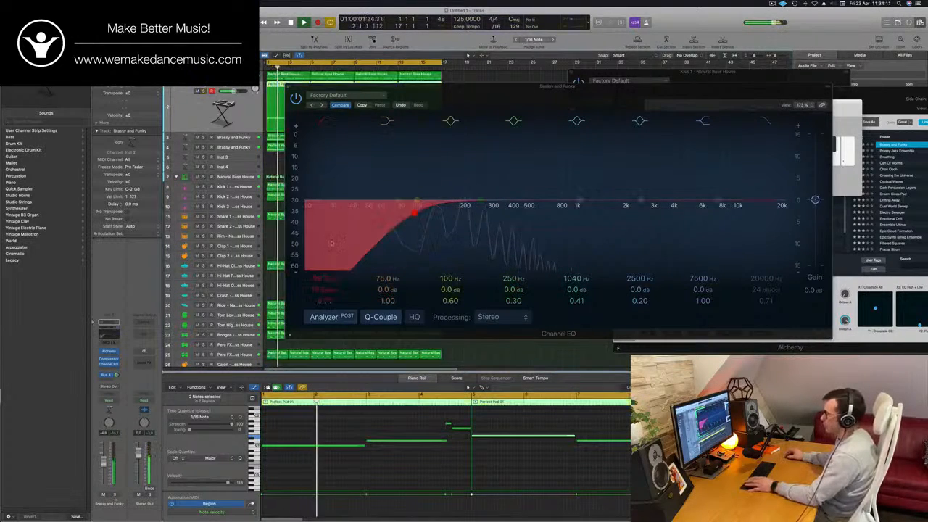
key("Return")
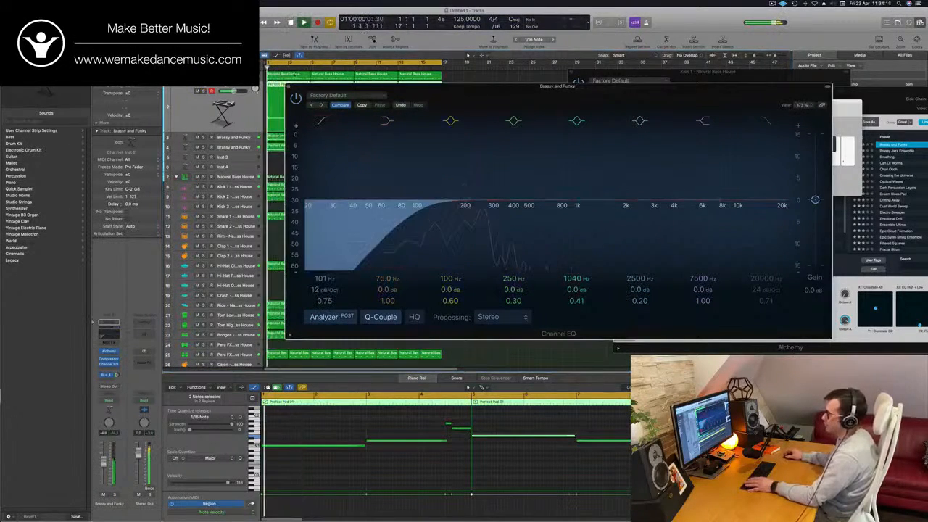
left_click(289, 87)
Solo the track 3 melody, cut its lows below about 276 Hz with a Channel EQ, and unsolo it
left_click(234, 137)
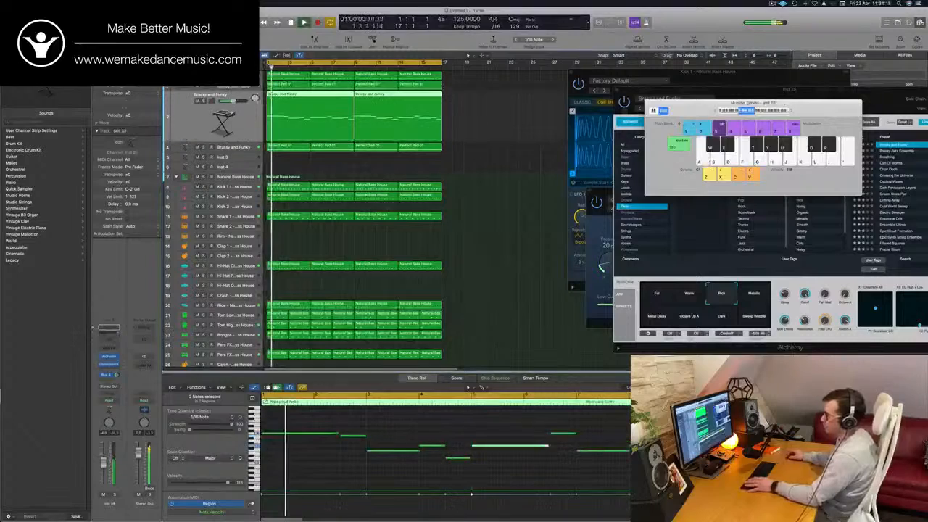
key("s")
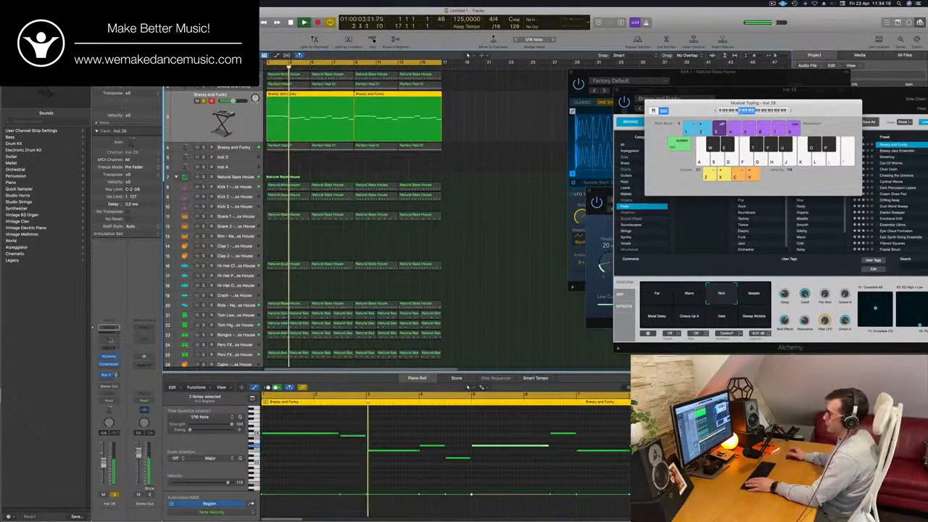
left_click(110, 339)
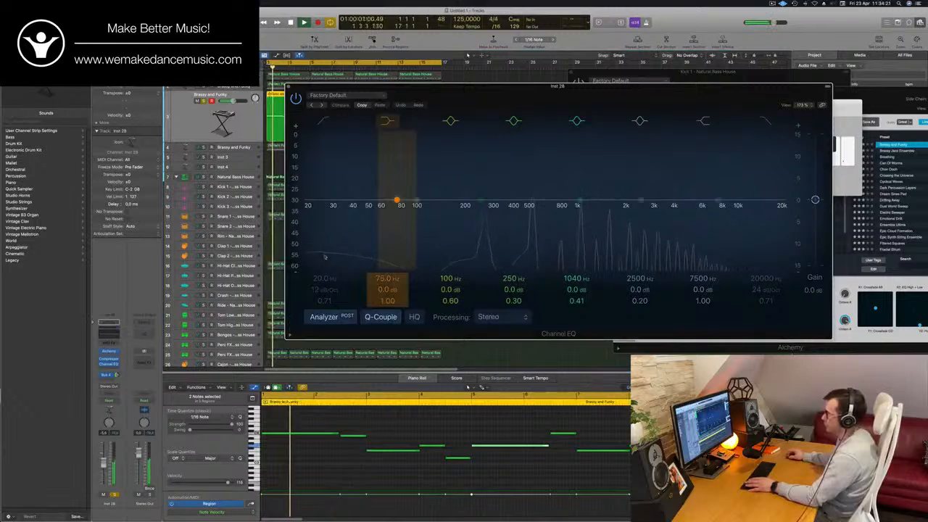
left_click(324, 122)
left_click_drag(326, 183, 509, 155)
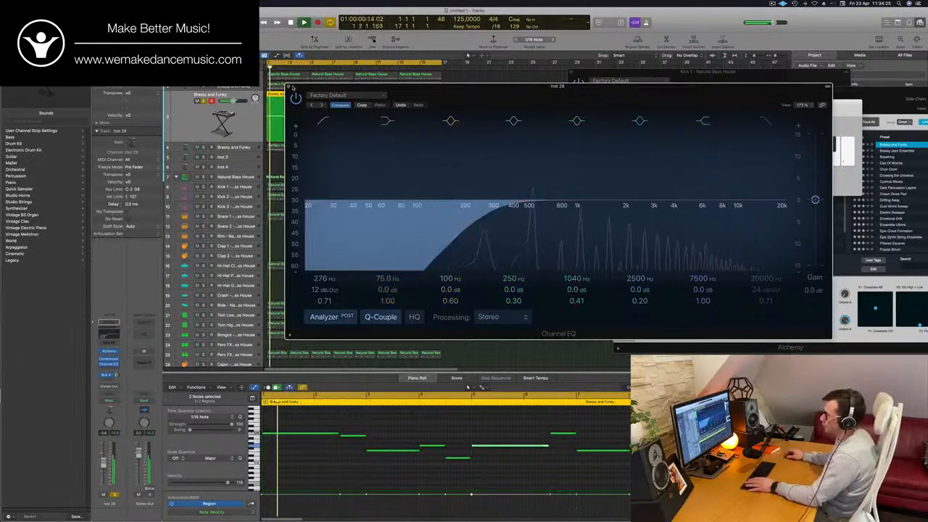
left_click(291, 87)
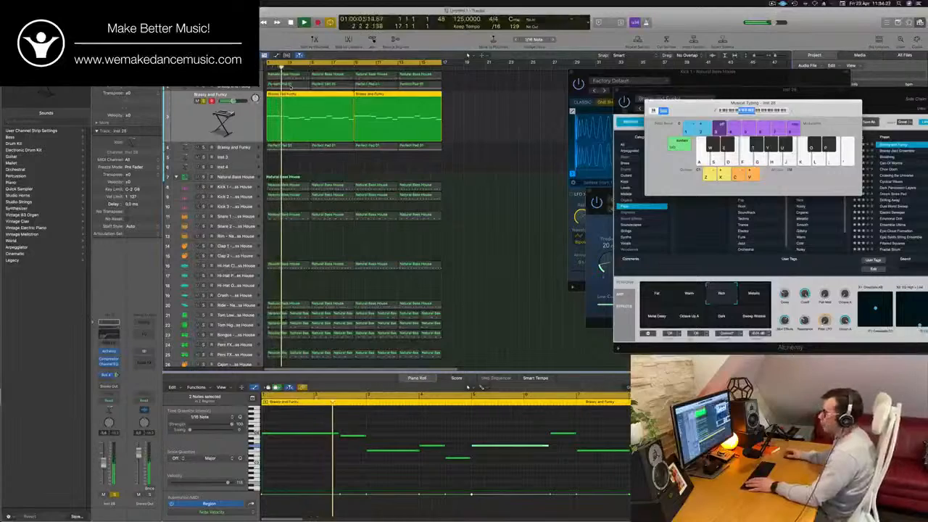
key("super+a")
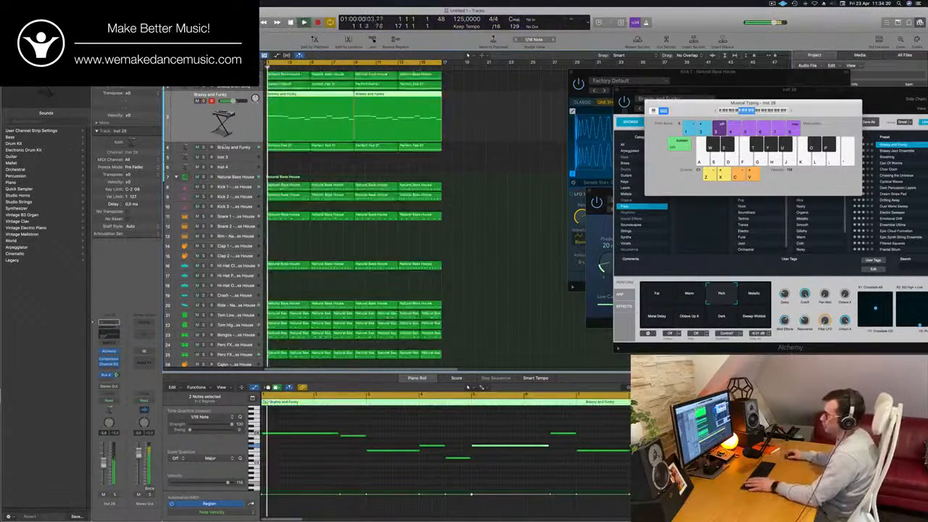
Add a Channel EQ to track 4 with the low cut at about 185 Hz and move its window aside
key("Down")
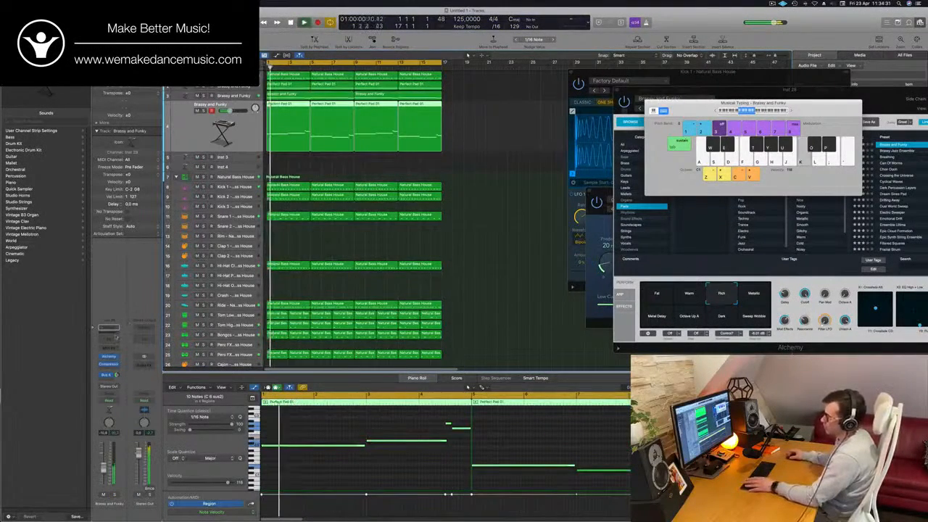
left_click(116, 337)
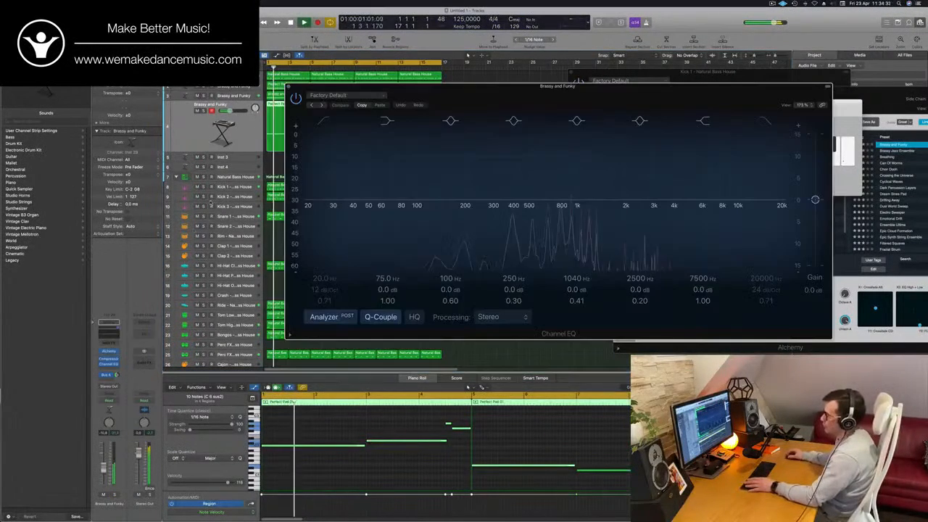
left_click(330, 121)
left_click_drag(340, 177, 495, 176)
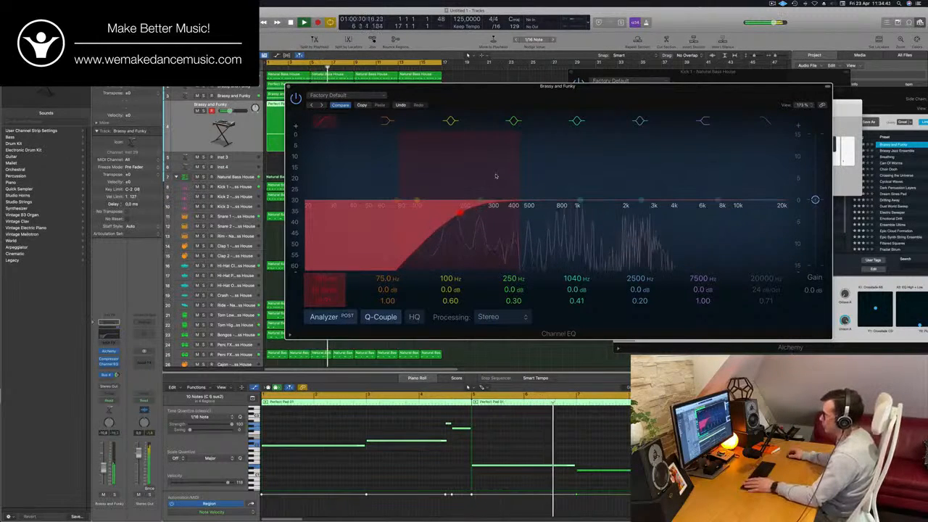
left_click_drag(649, 100, 786, 103)
Restart playback and solo track 4 to hear its low-cut pad alone
key("space")
key("space")
left_click(195, 133)
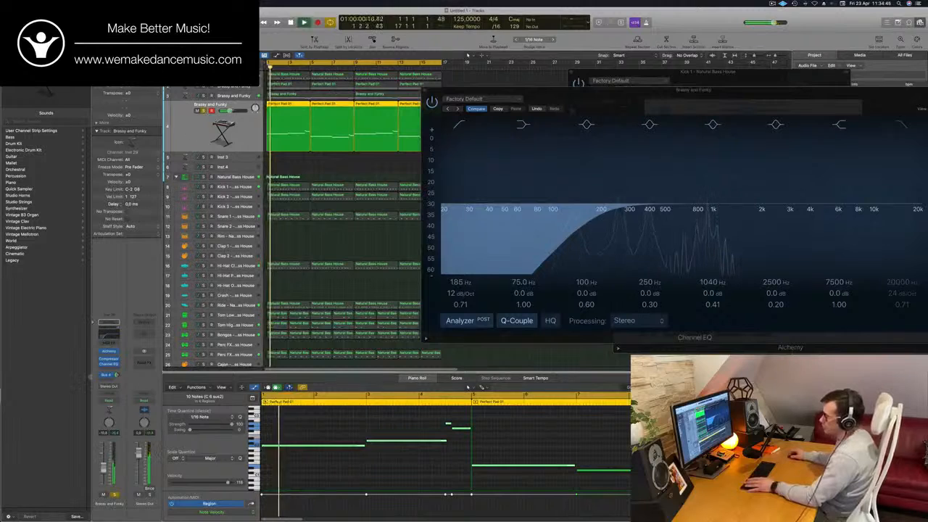
Open track 4's Alchemy and compare its Space Bubbles and Shimmers snapshots from the start of the loop
left_click(109, 351)
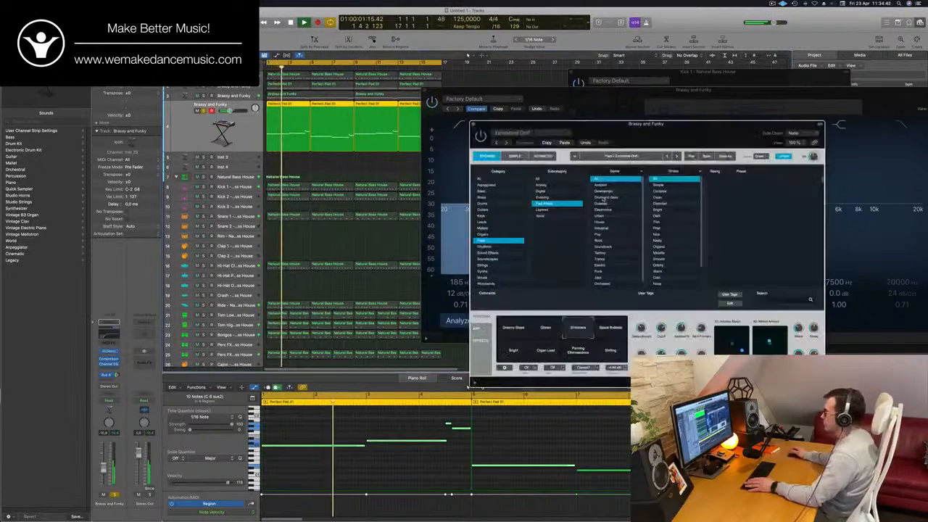
key("Return")
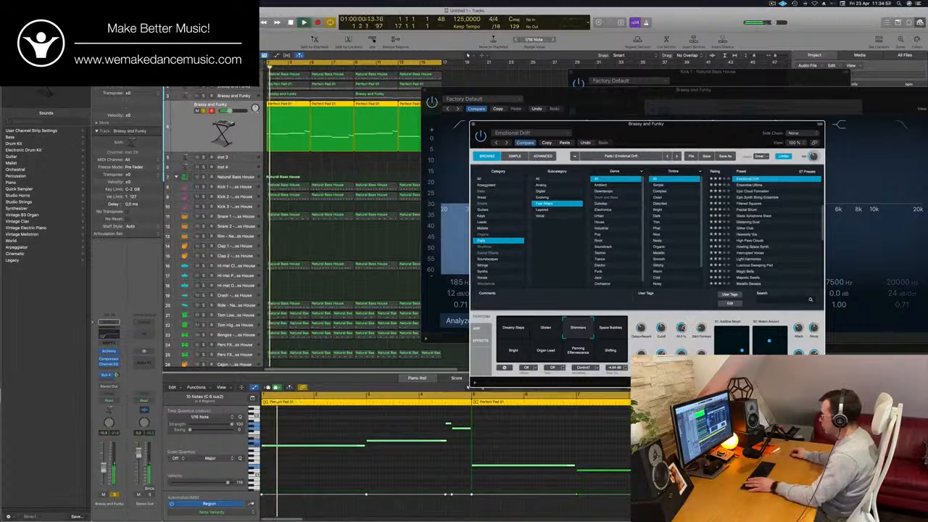
left_click(615, 332)
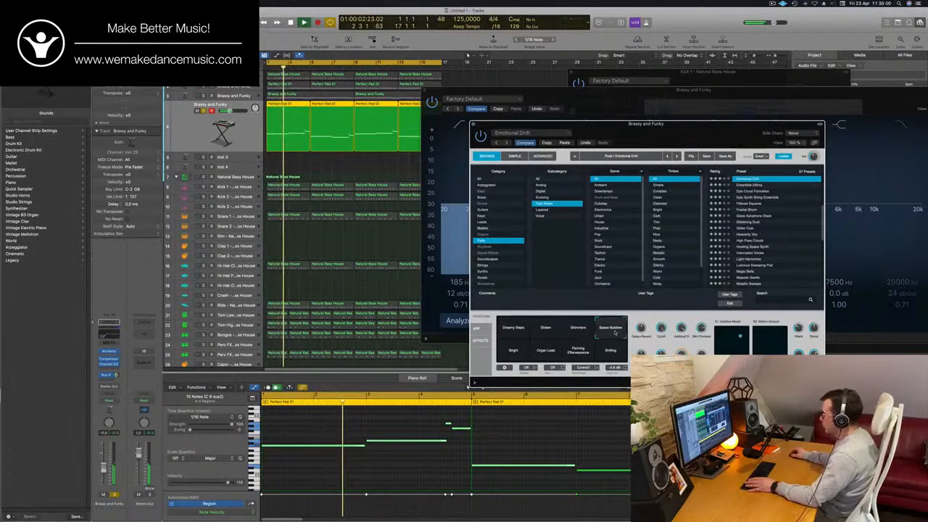
left_click(577, 331)
key("Return")
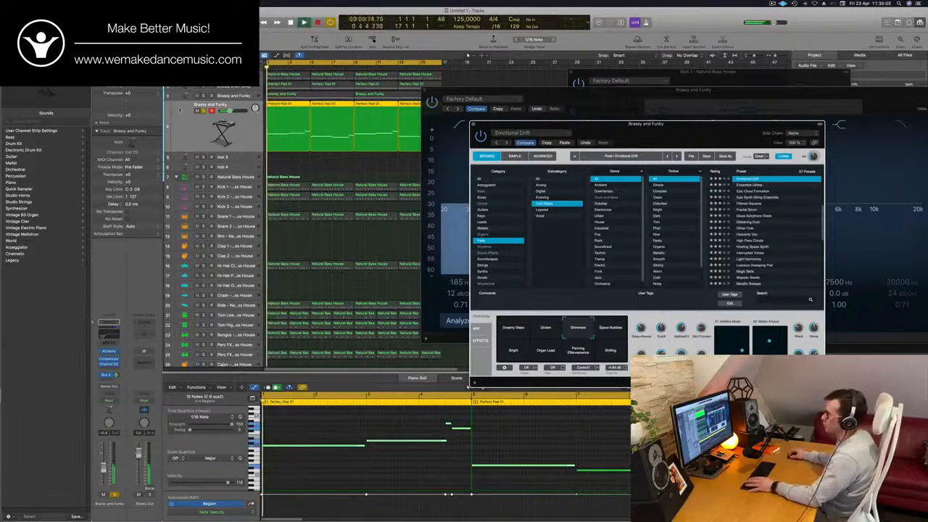
Unsolo track 4, resume playback with all tracks, and close its Alchemy and Channel EQ windows
key("space")
left_click(184, 129)
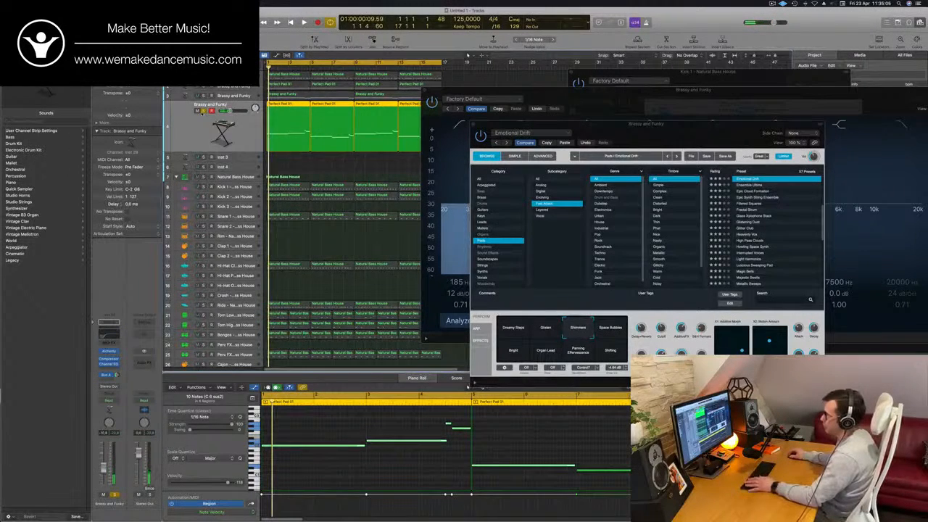
key("space")
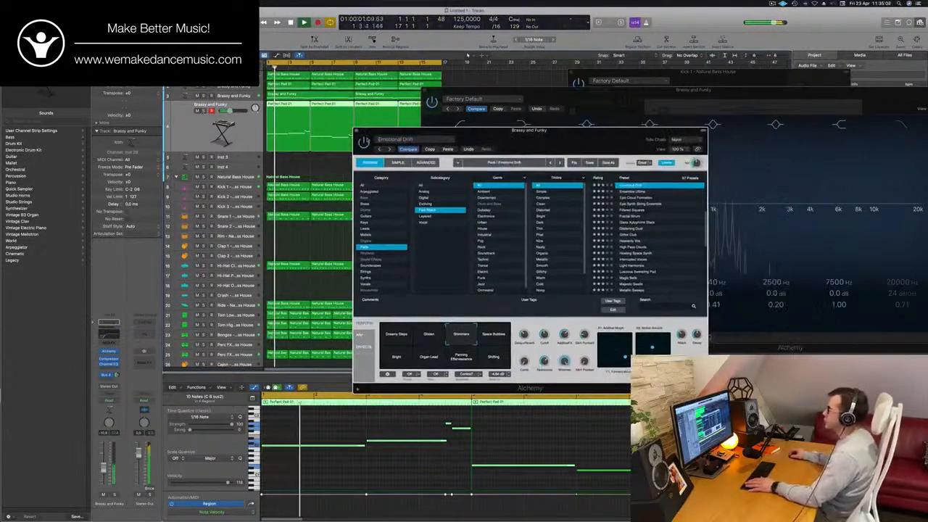
left_click(357, 131)
left_click_drag(435, 92, 166, 163)
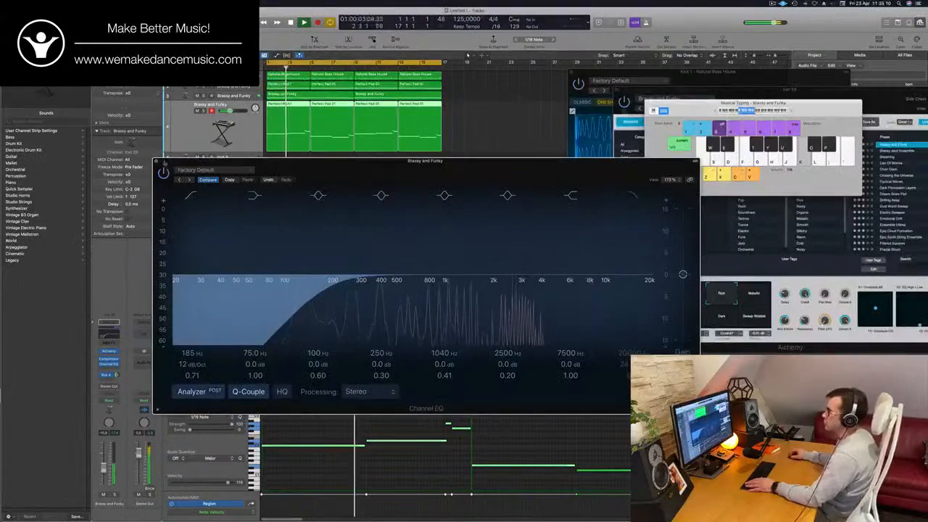
left_click(156, 161)
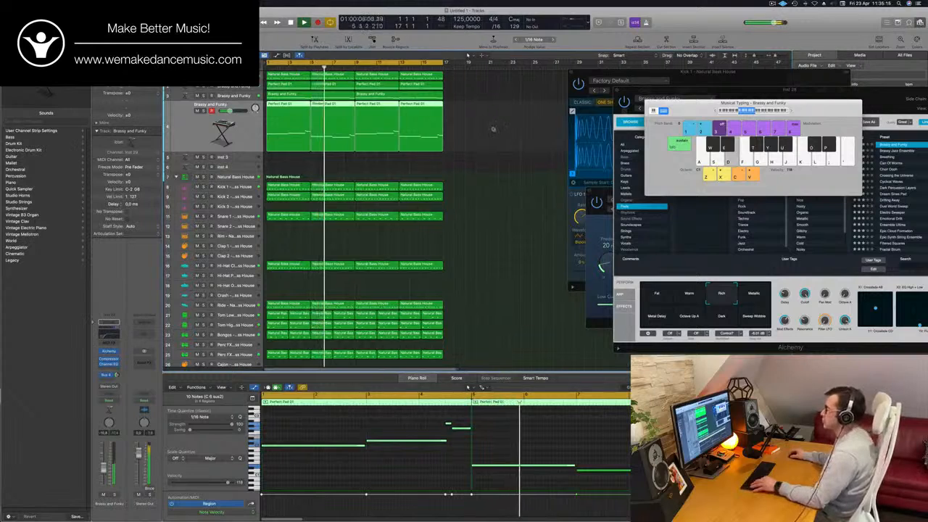
Lower track 4's low cut to about 97.5 Hz with a Q of 0.83 during playback and close the EQ
scroll(493, 128, "up", 2)
scroll(493, 128, "down", 1)
key("space")
key("space")
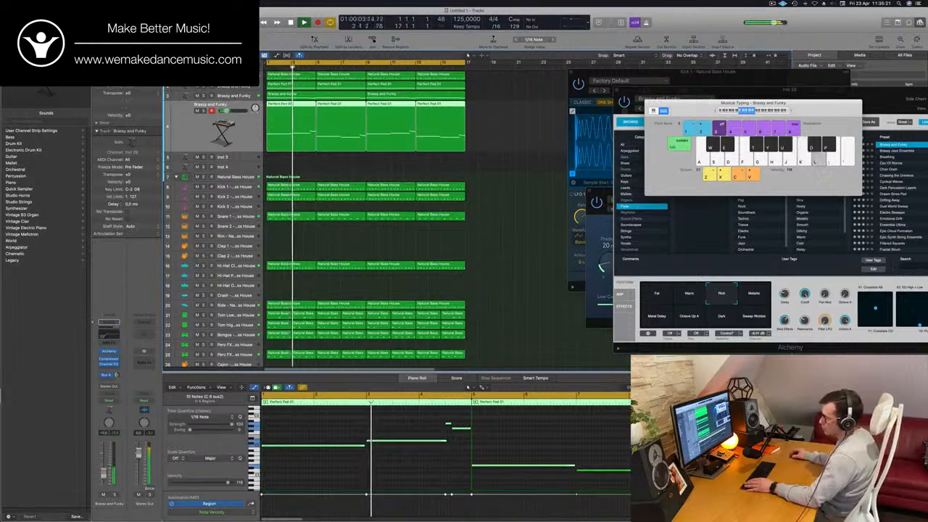
left_click(109, 364)
left_click_drag(323, 287, 290, 285)
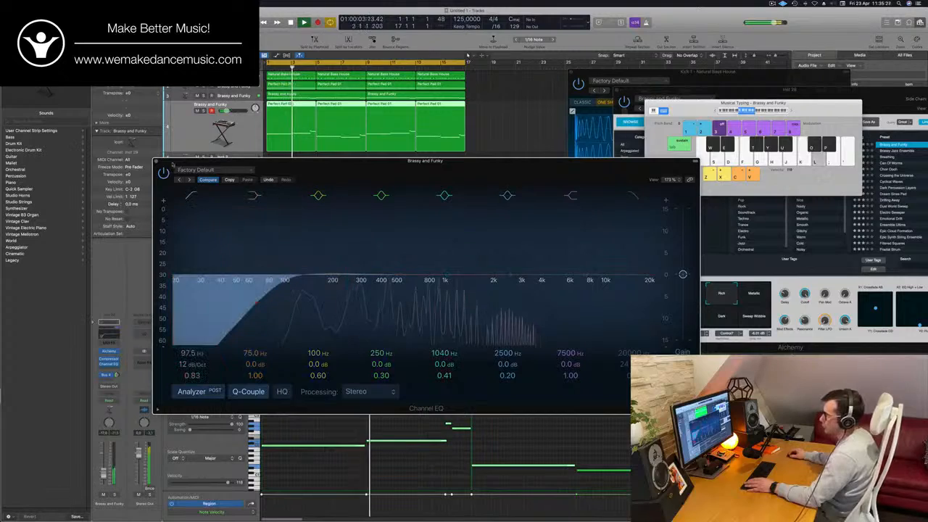
left_click(156, 161)
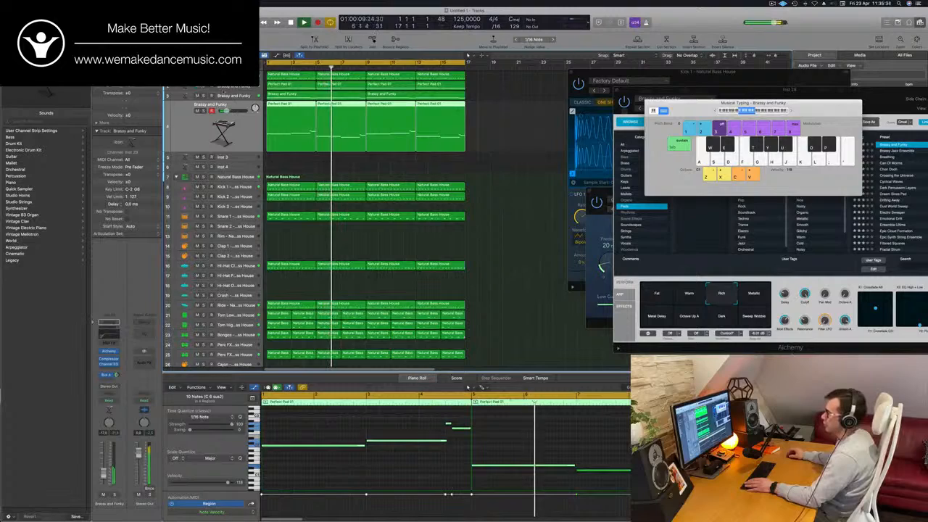
Lower track 2's low cut to about 76 Hz with a Q of 0.67 and close its Channel EQ
left_click(227, 90)
key("Return")
left_click(108, 364)
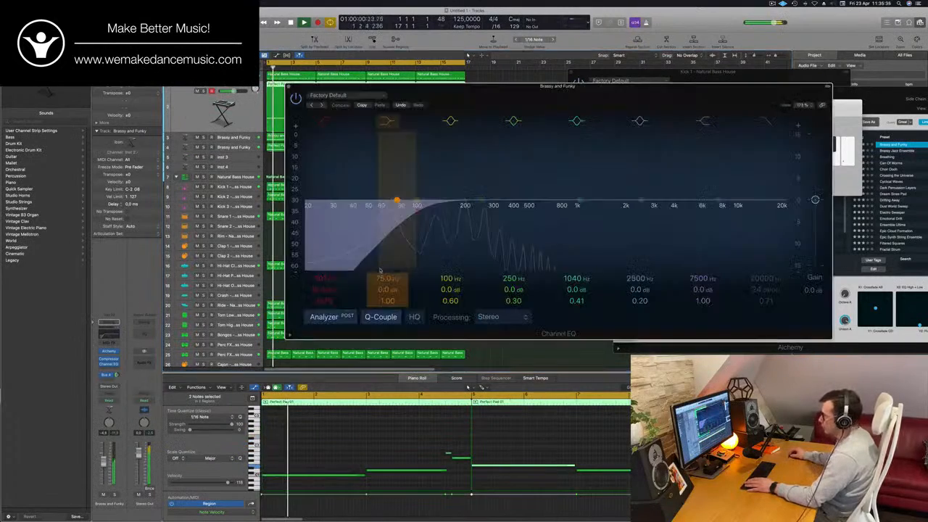
left_click(414, 210)
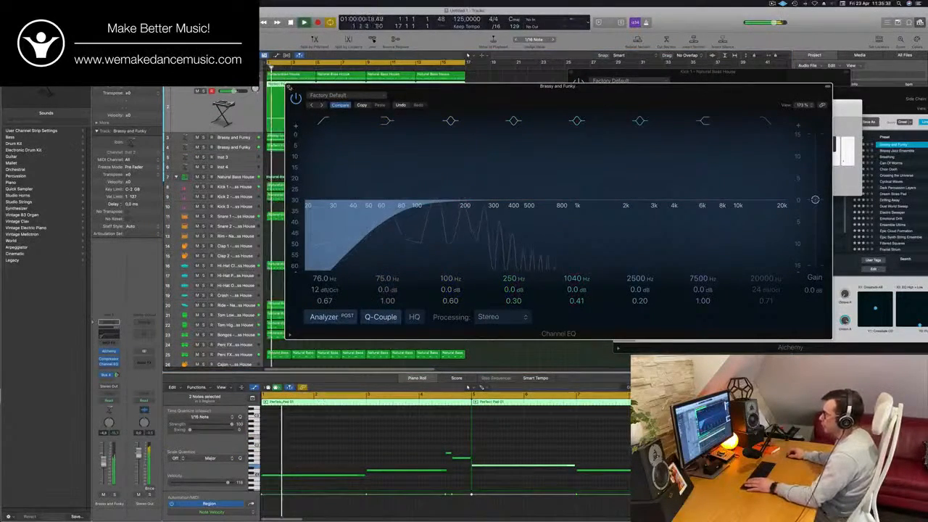
left_click(289, 87)
Play the arrangement from the start to check the pads against the PWM Bass on track 1
key("super+Right")
key("super+Right")
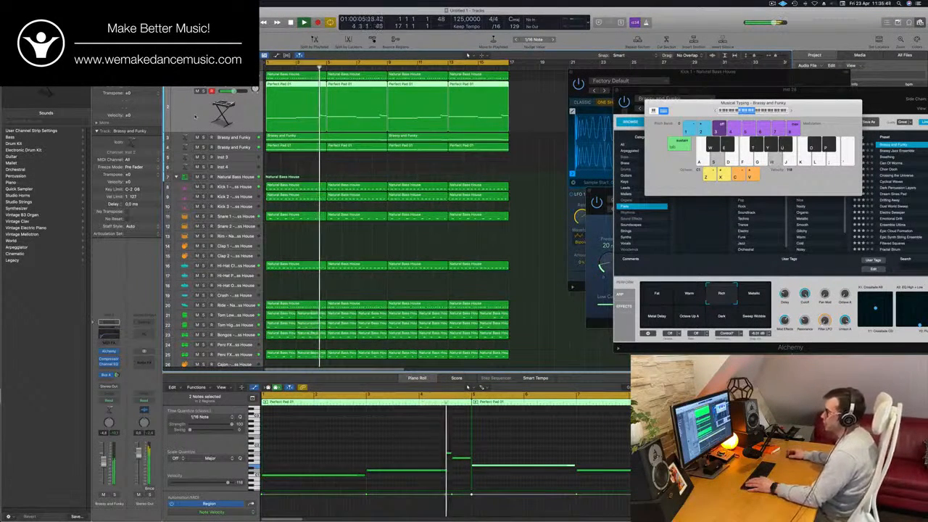
key("Return")
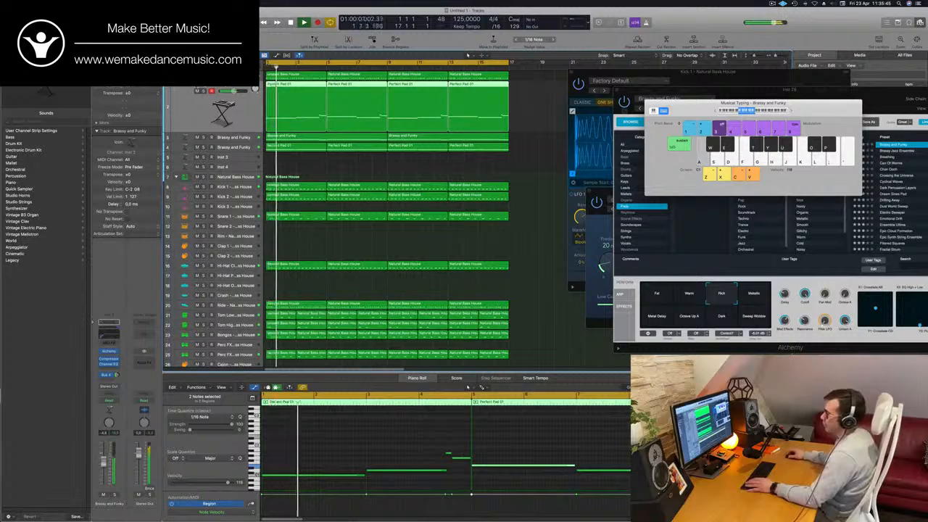
key("Up")
key("Return")
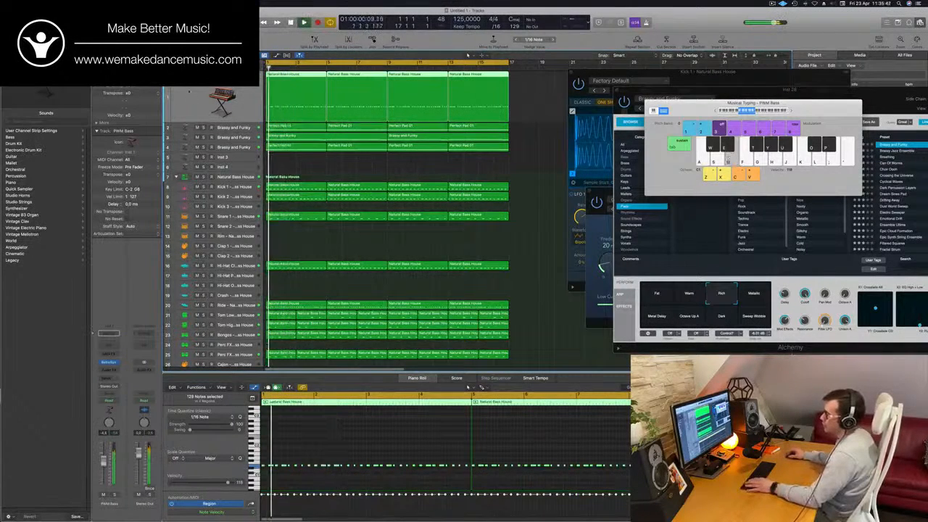
Duplicate track 2 with its channel settings and copy the Perfect Pad 01 regions onto the new track
key("Down")
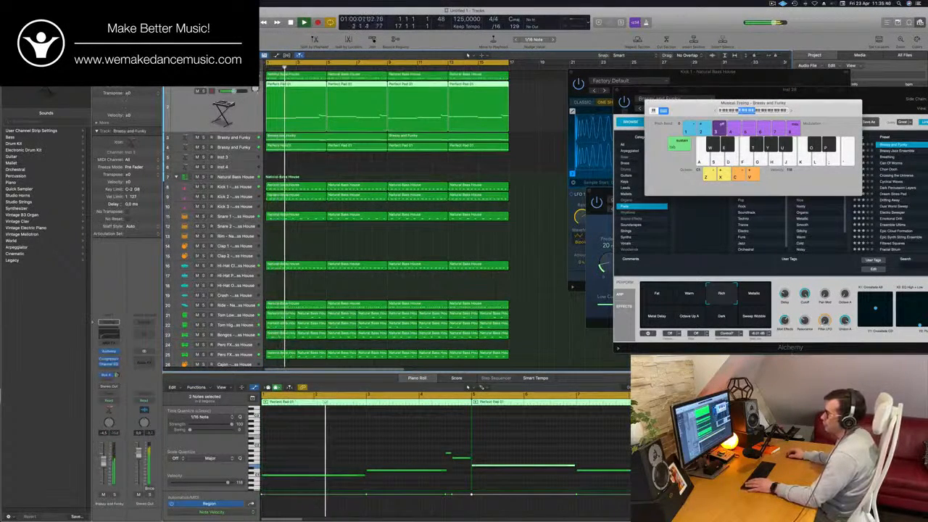
key("super+d")
left_click_drag(249, 109, 254, 89)
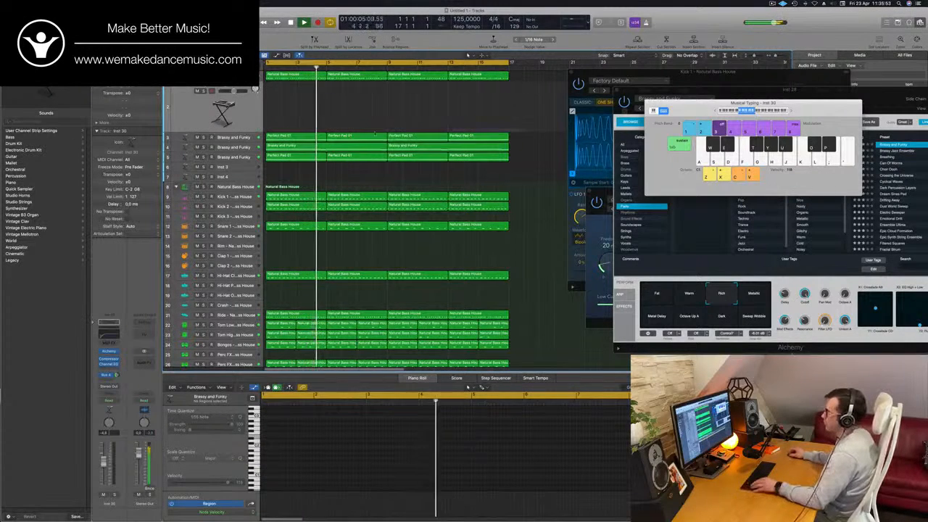
left_click(291, 137)
left_click_drag(291, 137, 301, 86)
key("p")
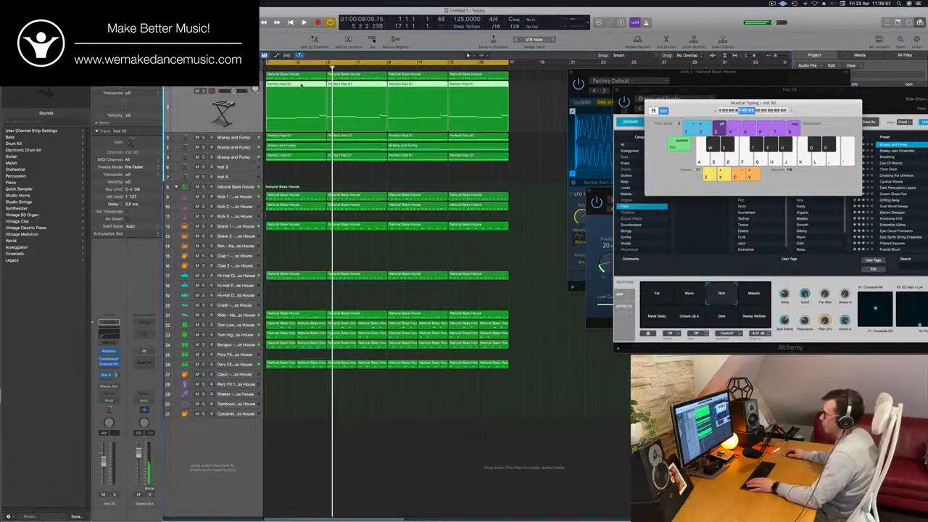
Clean up the short high note in the new track's first region and delete the regions after it
key("p")
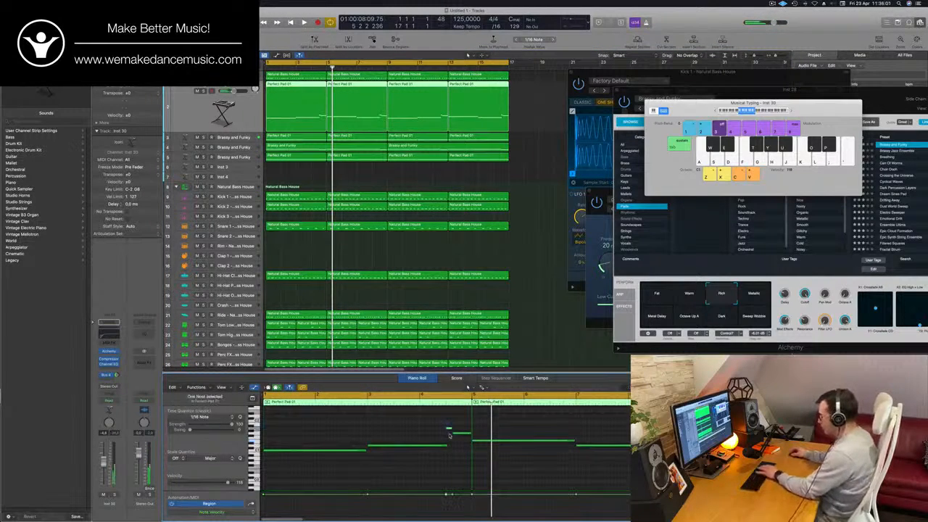
left_click_drag(468, 434, 471, 433)
left_click_drag(532, 84, 376, 116)
key("Delete")
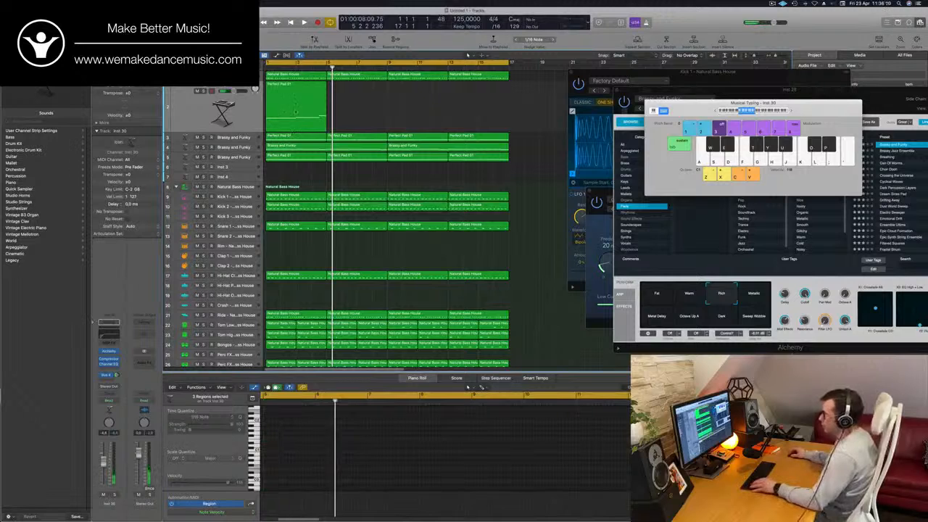
Shorten the three remaining notes of the new track's first region to brief stabs
left_click(296, 110)
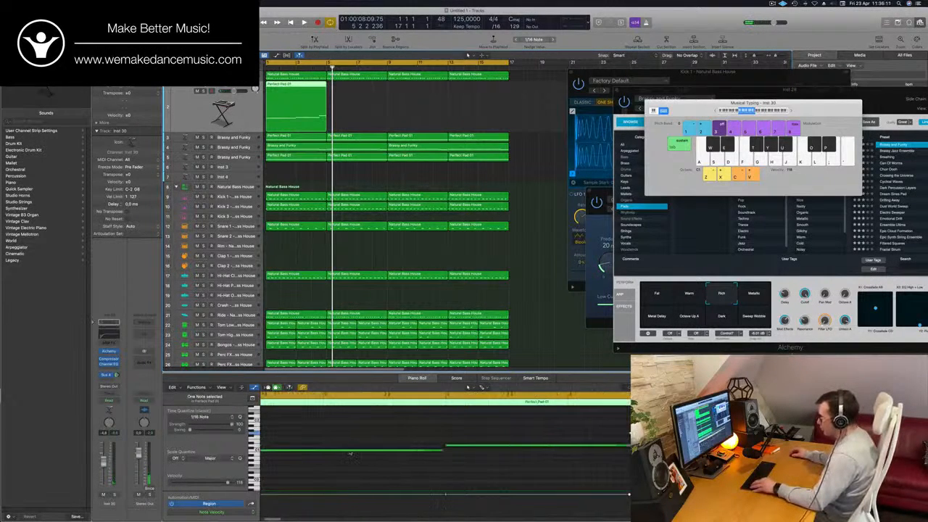
left_click(431, 451)
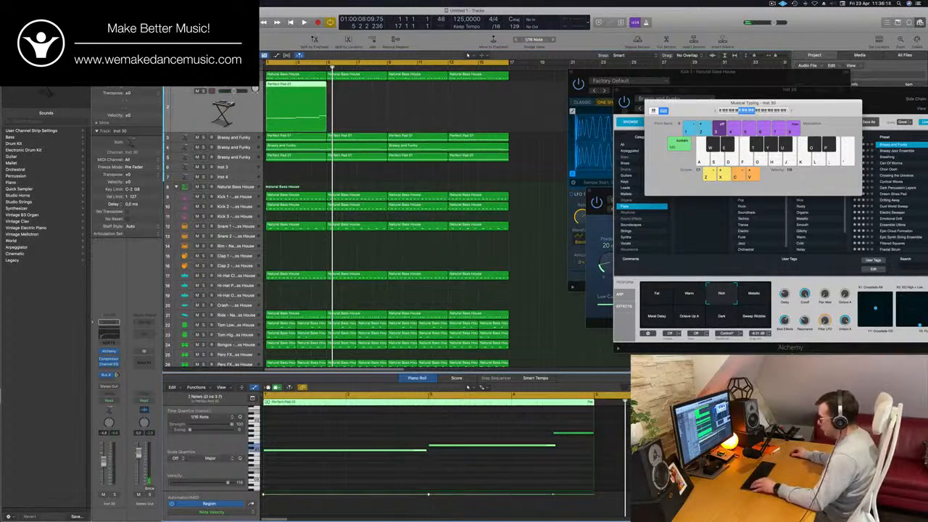
left_click_drag(427, 451, 338, 456)
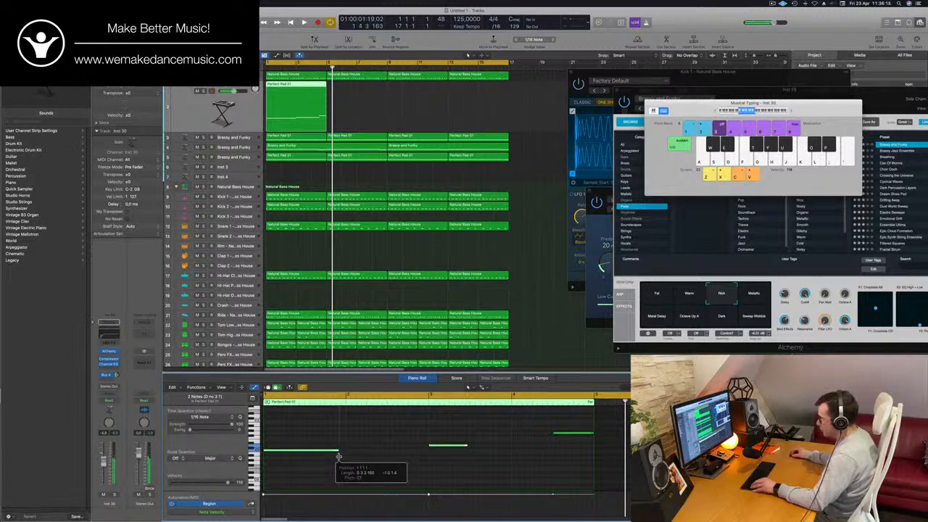
left_click(325, 445)
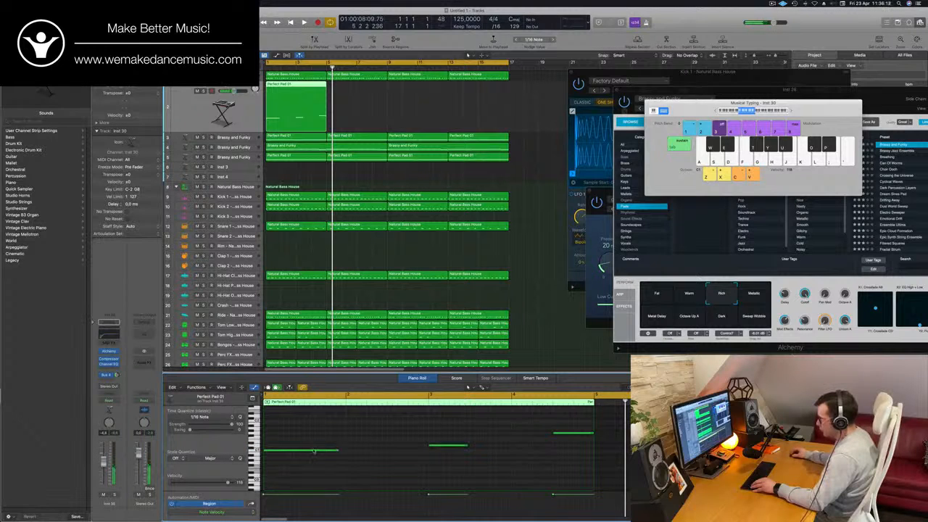
left_click_drag(338, 451, 264, 453)
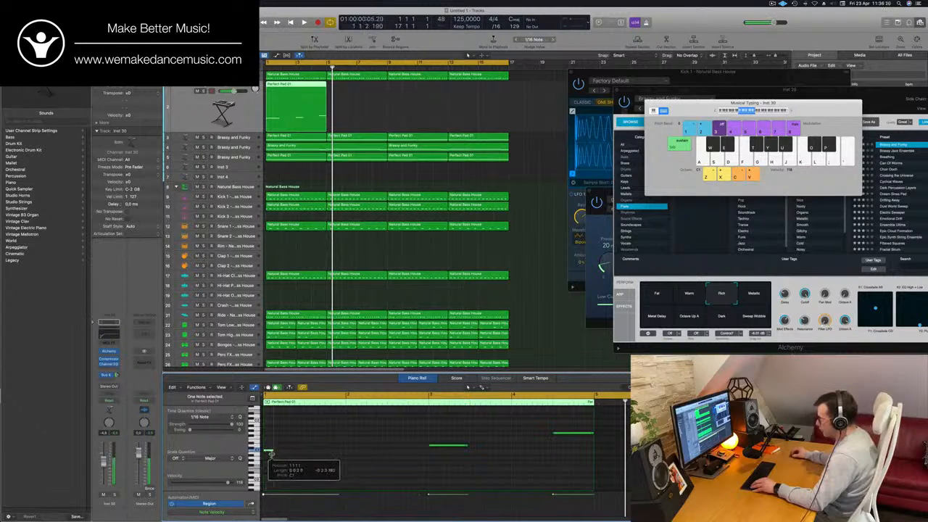
left_click_drag(456, 448, 436, 452)
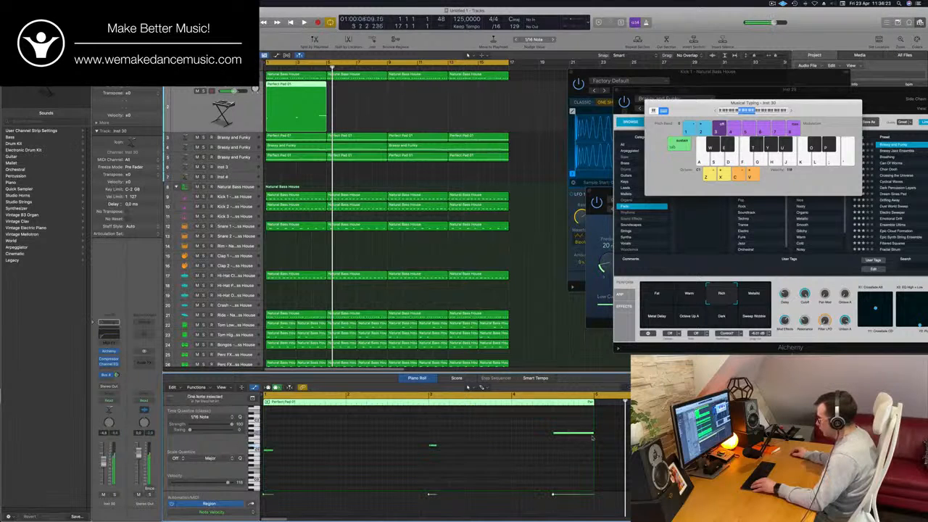
left_click_drag(592, 433, 558, 438)
Copy and lengthen the stabs into a repeating bass rhythm across the region, keeping each bar's chord root pitch
key("super+Right")
key("super+Right")
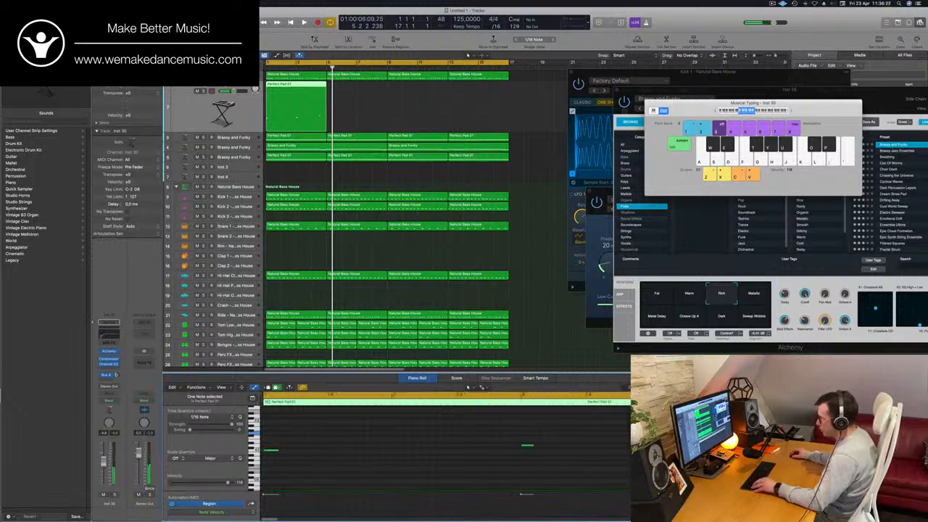
left_click_drag(268, 450, 325, 457)
mouse_move(322, 456)
left_mouse_down()
mouse_move(268, 460)
mouse_move(336, 454)
left_mouse_up()
key("space")
left_click_drag(418, 444, 512, 450)
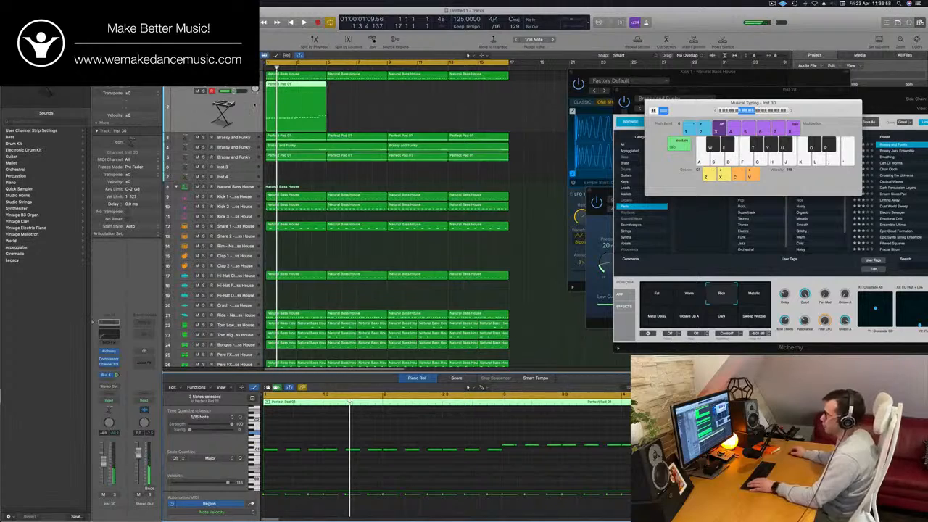
Turn off the low cut on the new track, mute the PWM Bass, and play the new part from the start
key("Return")
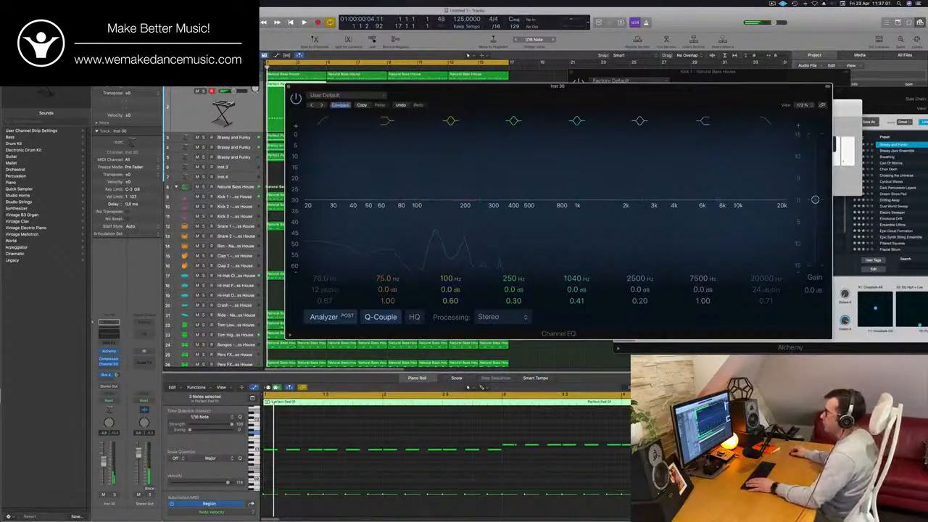
key("Up")
key("m")
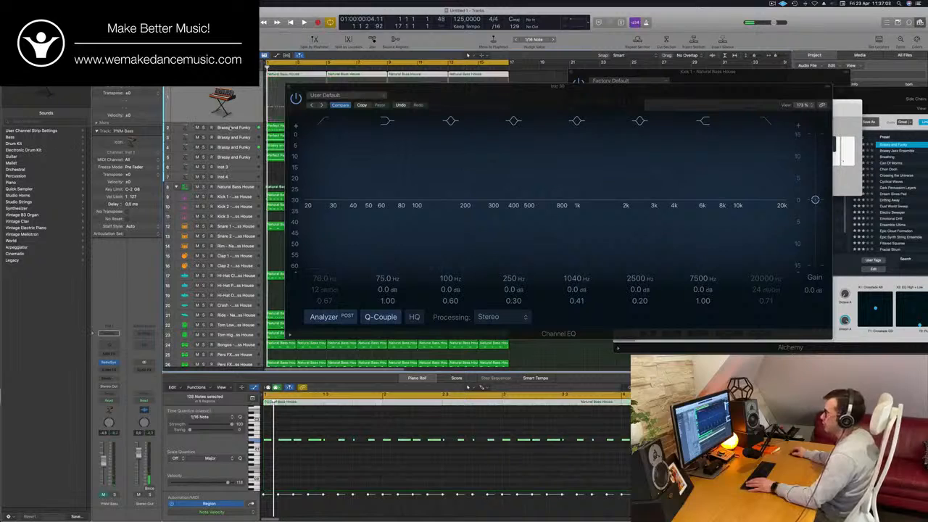
key("Up")
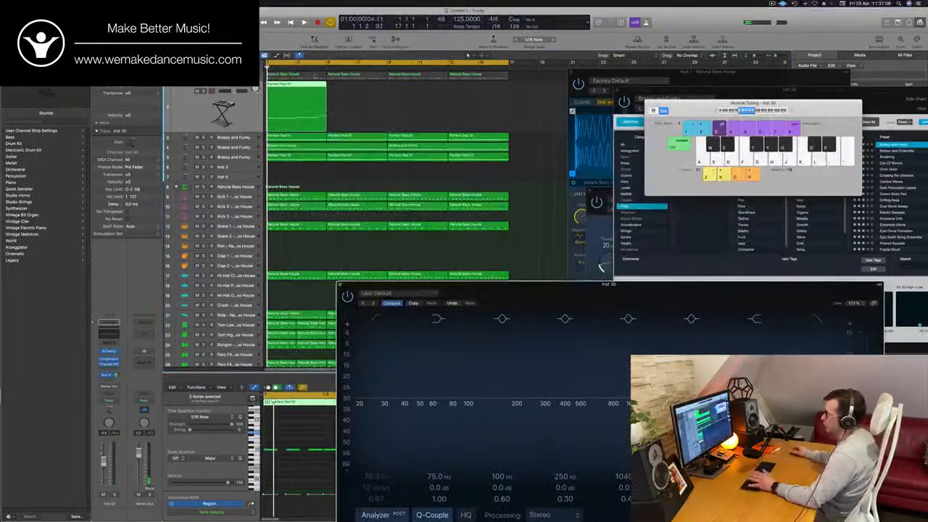
key("Return")
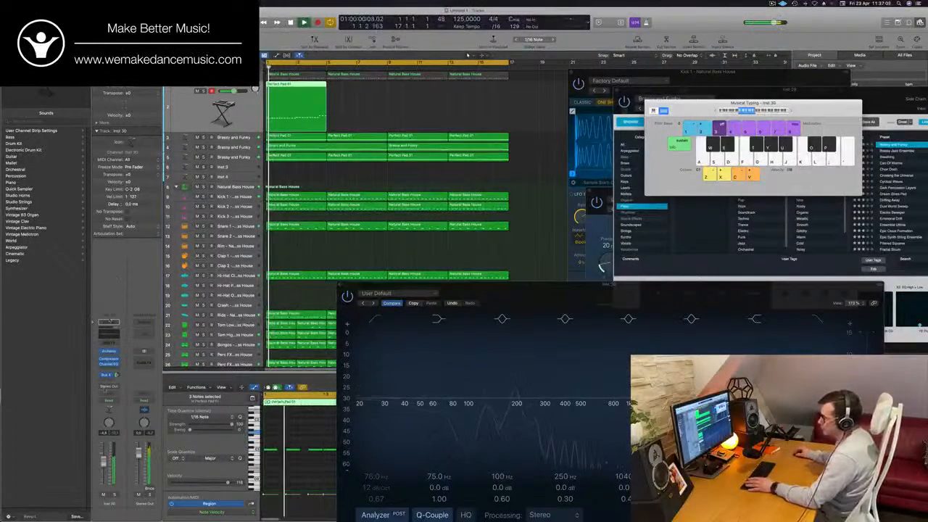
Open the new track's Alchemy browser, choose the Bass category and load the 1963 Semi-Acoustic Thumb preset
left_click(108, 352)
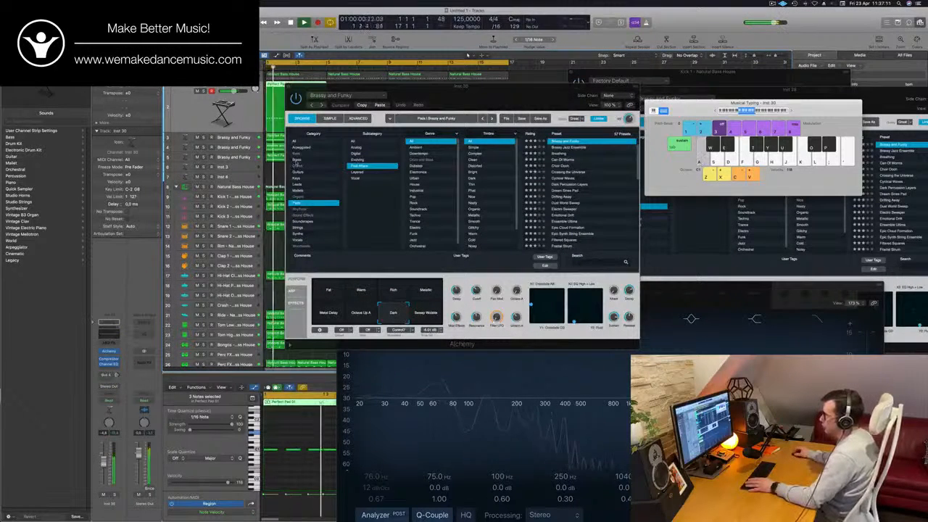
left_click(296, 154)
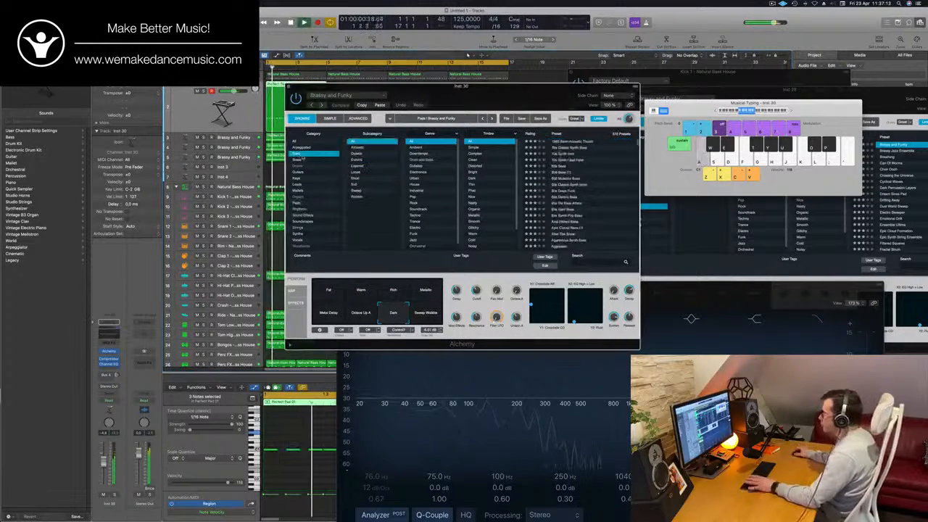
left_click(572, 142)
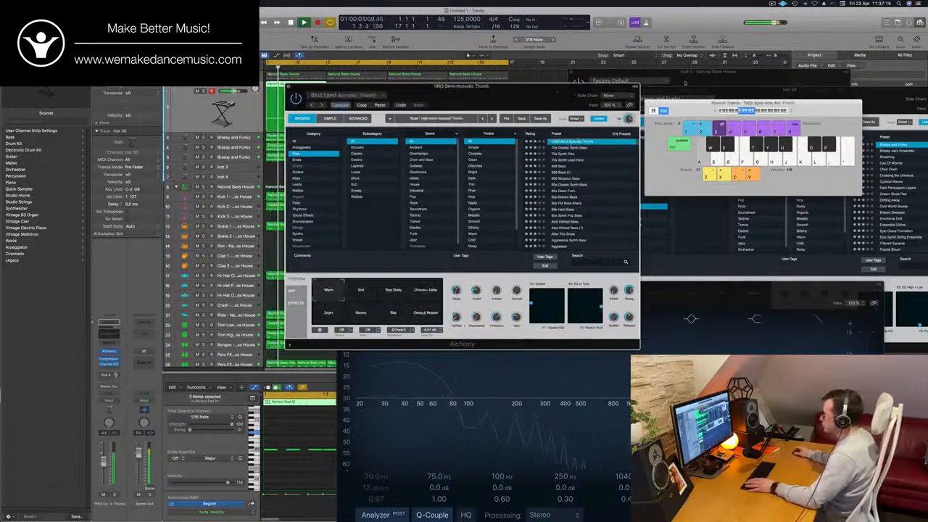
left_click_drag(421, 85, 697, 55)
Open the first bass region's notes in the Piano Roll, select all of them, and replay the part from the start
double_click(311, 91)
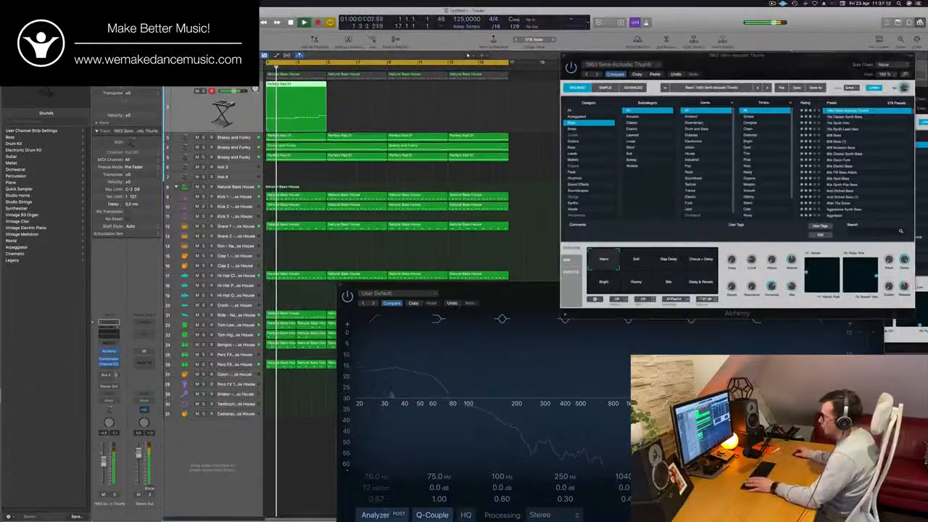
double_click(303, 85)
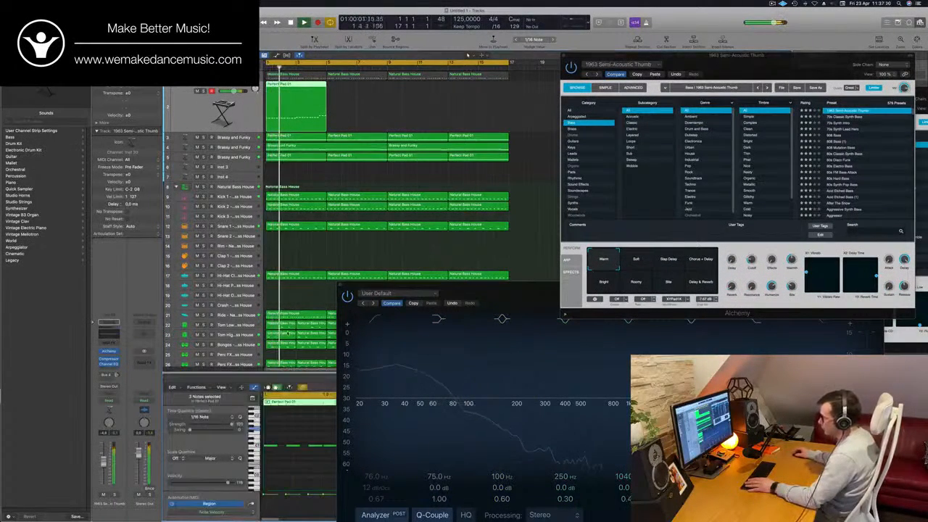
left_click_drag(405, 288, 717, 392)
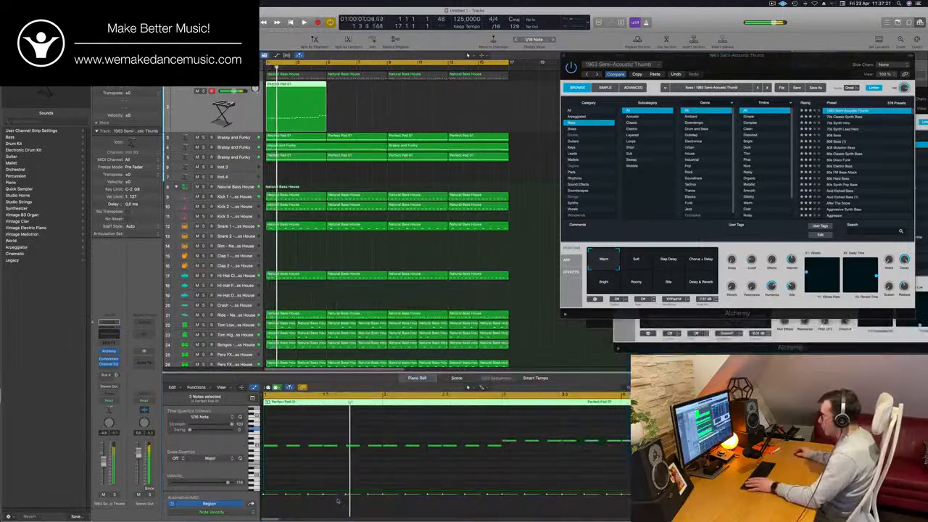
scroll(367, 456, "down", 5)
scroll(367, 455, "up", 1)
left_click(366, 456)
key("super+a")
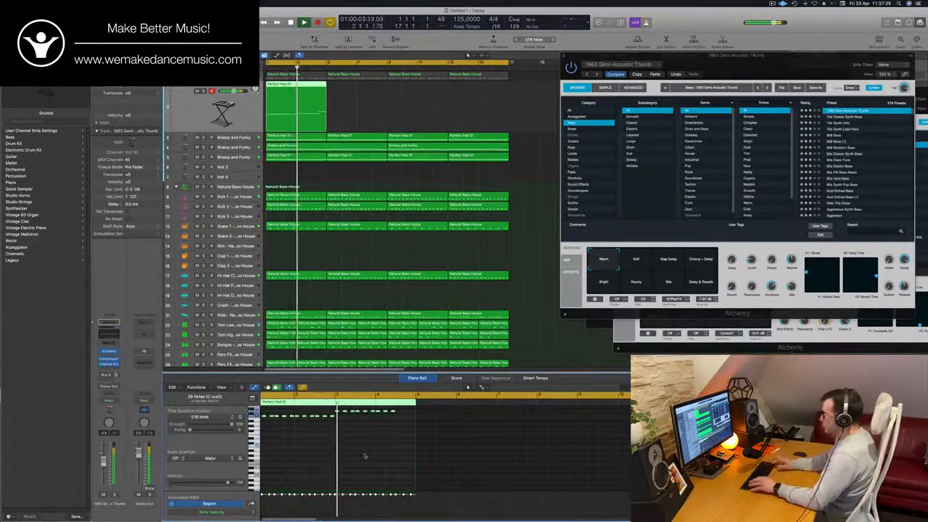
key("space")
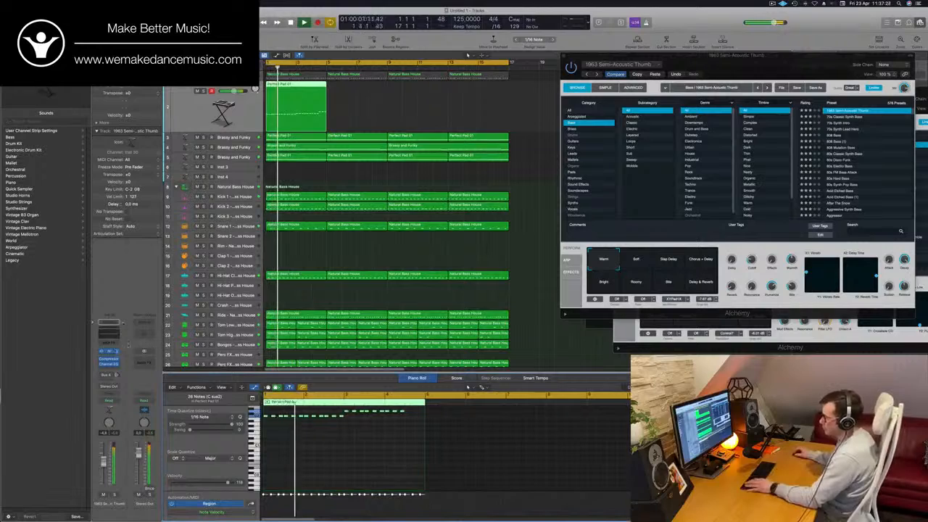
Load the 70s Classic Synth Bass preset in Alchemy on the bass track
left_click_drag(757, 68, 599, 101)
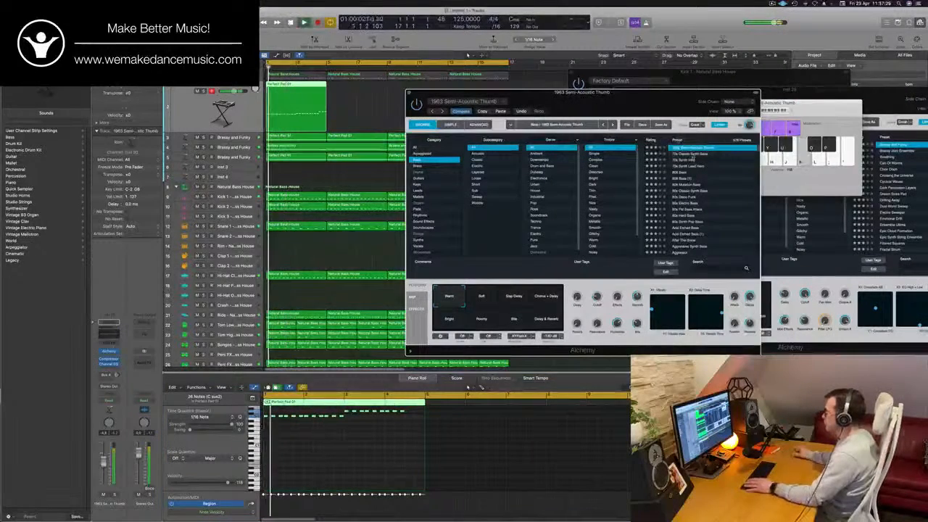
left_click(694, 154)
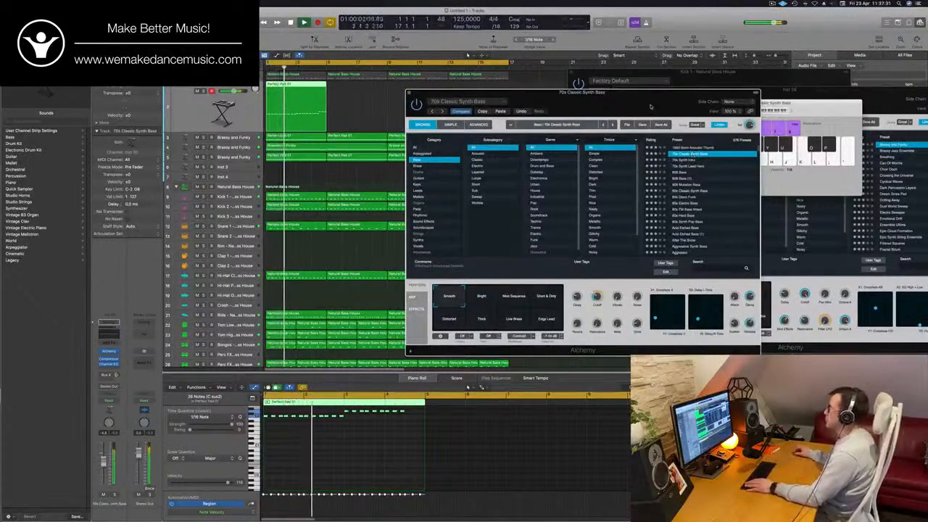
left_click_drag(638, 93, 601, 157)
Copy the four-bar bass region along its track until it fills all 16 bars
left_click_drag(316, 85, 414, 97)
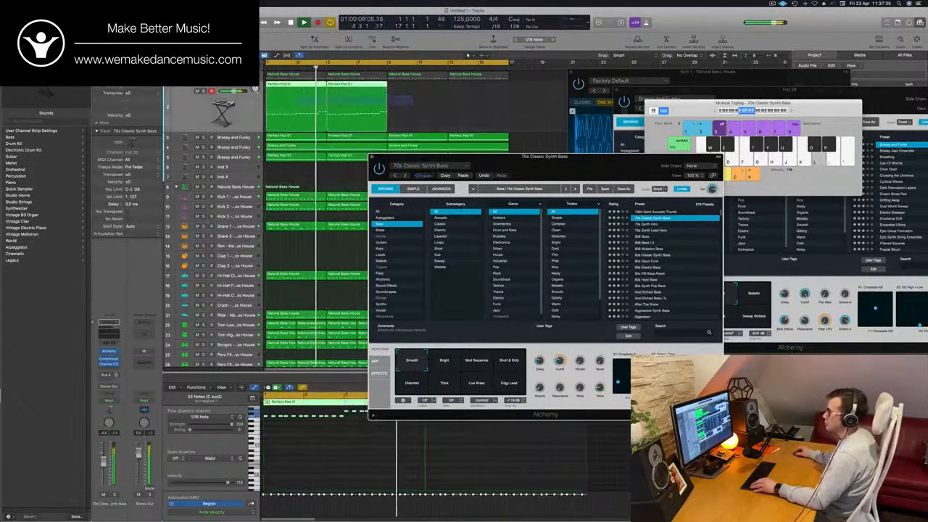
left_click(301, 97, "shift")
left_click_drag(302, 97, 426, 96)
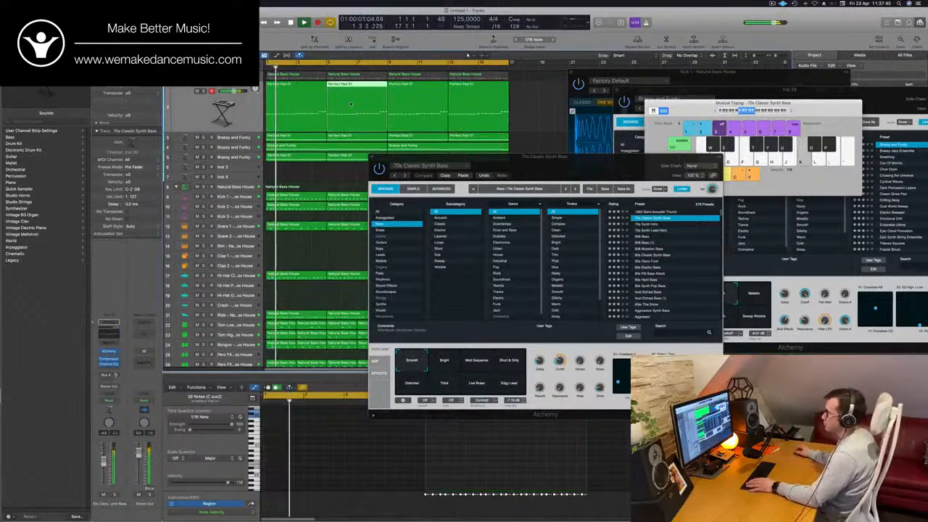
Compare the notes of the pad regions with the second bass region to find where the root pitches differ
left_click(350, 137)
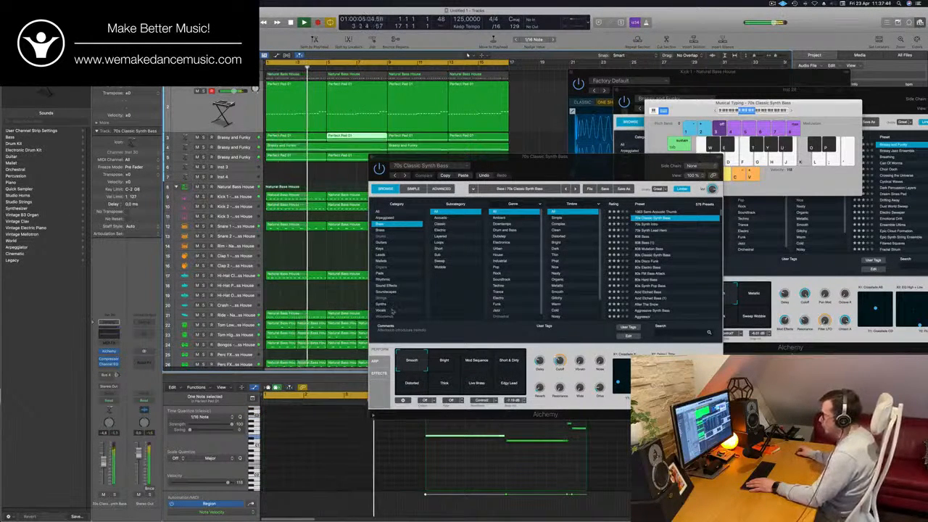
left_click_drag(313, 175, 340, 156)
key("Return")
left_click_drag(646, 157, 839, 125)
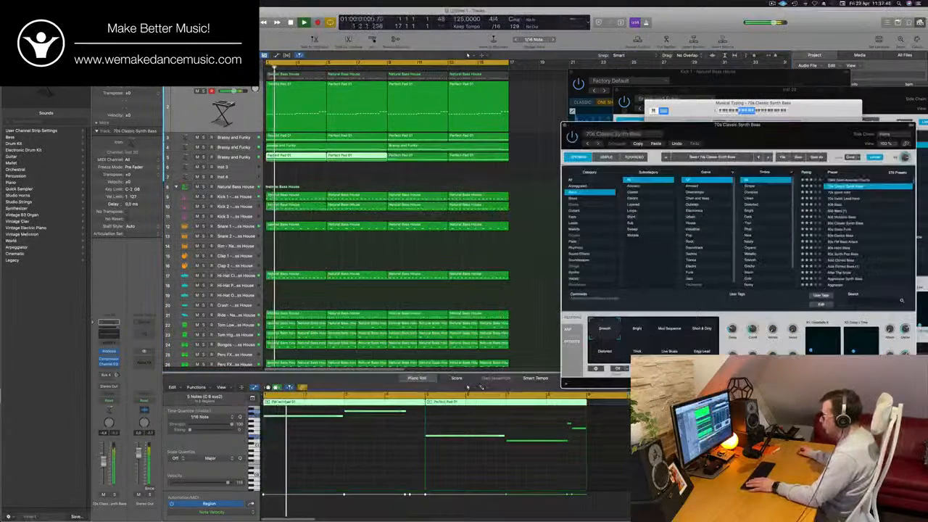
scroll(496, 467, "up", 5)
scroll(497, 465, "down", 2)
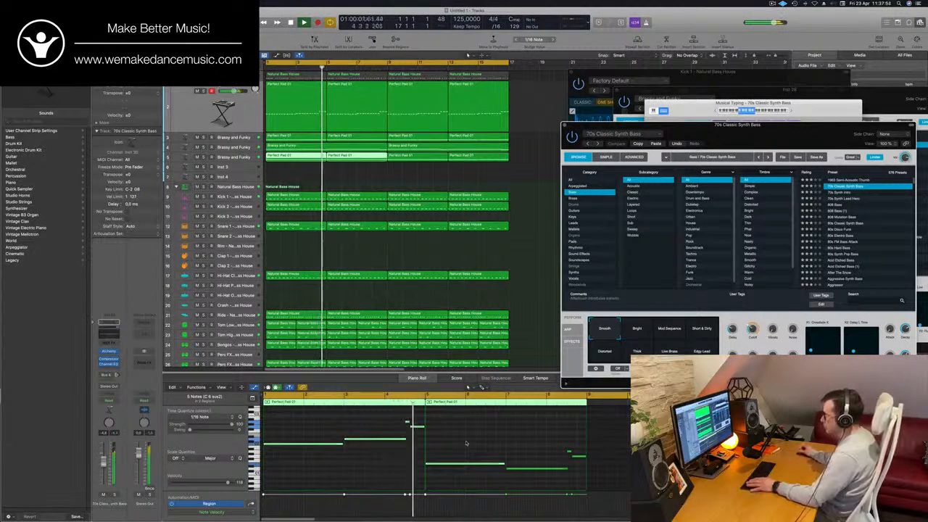
left_click(341, 100)
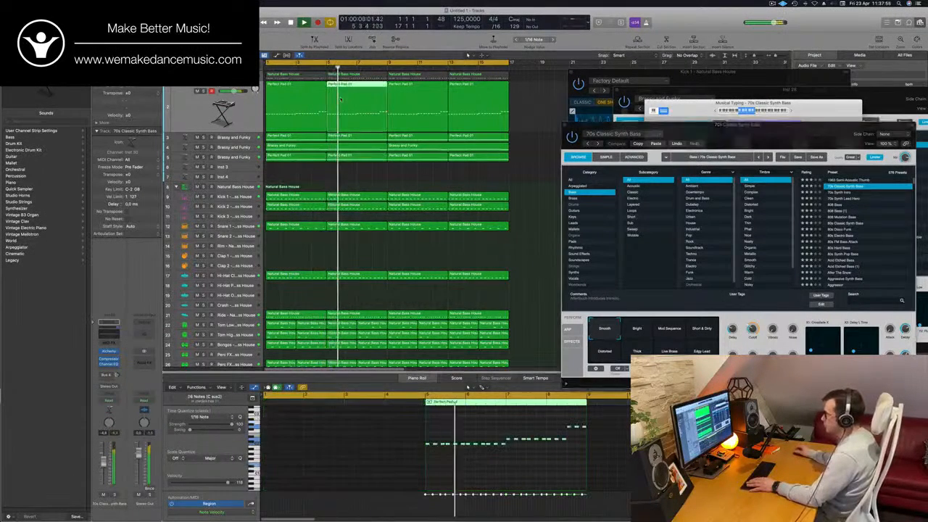
key("Return")
left_click(355, 136)
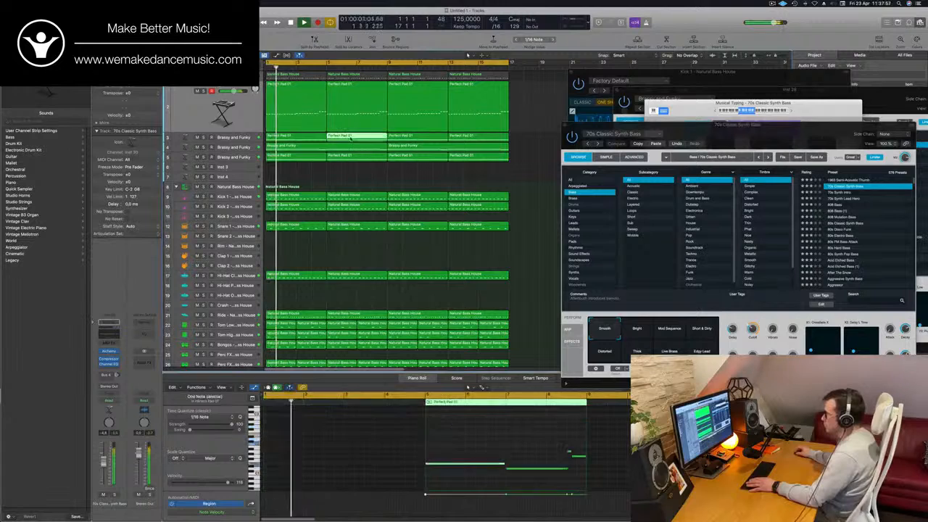
left_click(310, 137)
left_click_drag(519, 138, 315, 138)
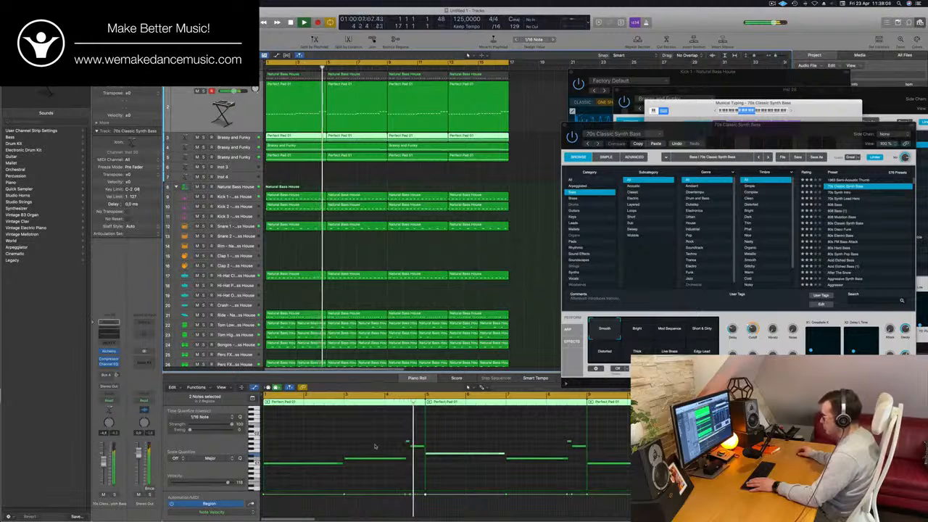
Raise the bass notes in bars 5 and 6 to match the pad's root note there
left_click(355, 125)
key("space")
left_click_drag(400, 416, 502, 447)
key("space")
Delete the last two bass regions and join the first two into one eight-bar region
left_click_drag(525, 102, 266, 108)
key("Delete")
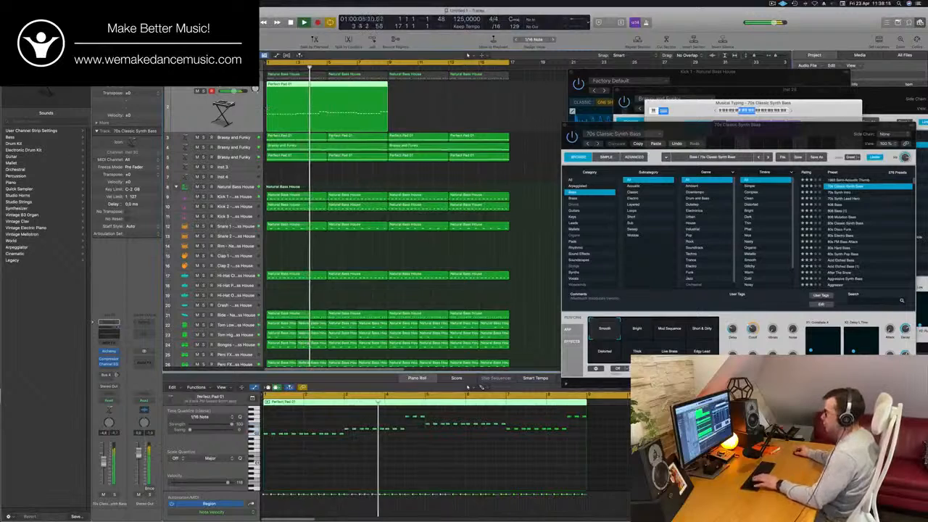
Join the first two regions on track 5 into one eight-bar region and close the Controller Assignments window
key("super+l")
left_click_drag(307, 170, 347, 163)
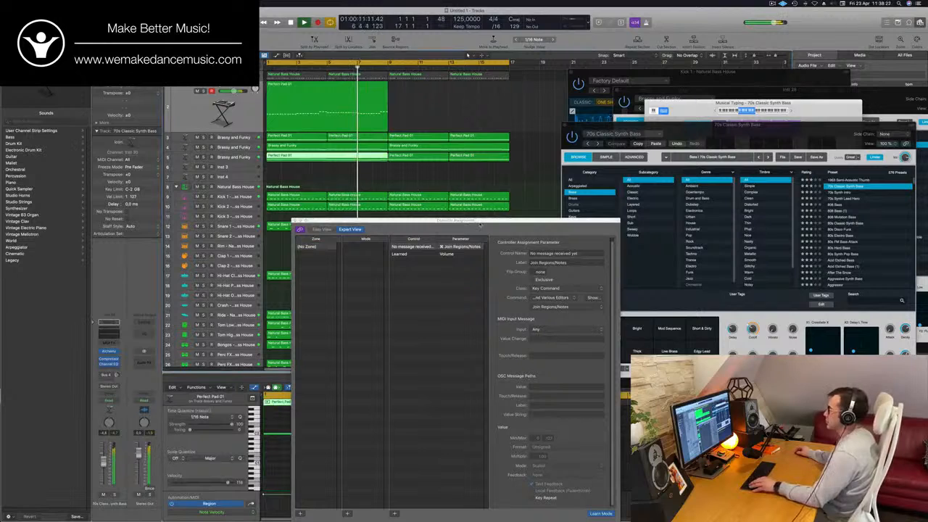
left_click_drag(481, 224, 522, 214)
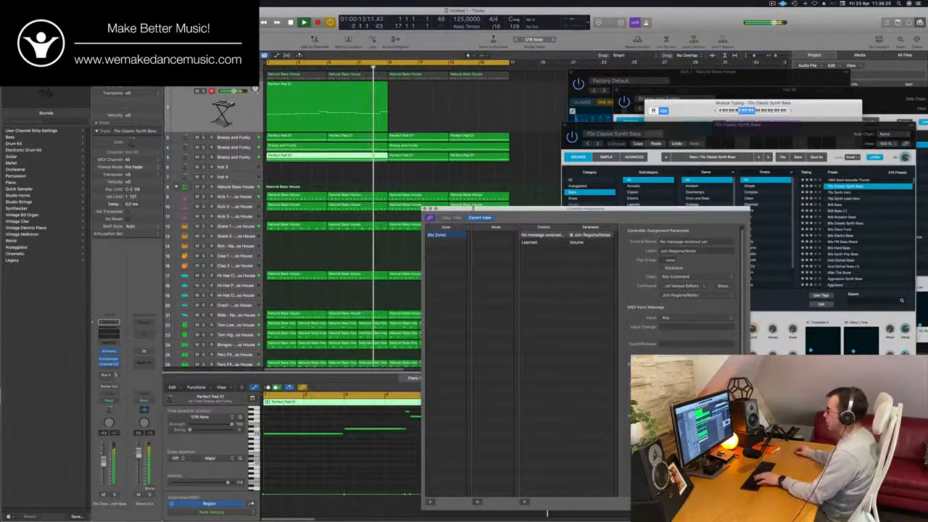
left_click(426, 209)
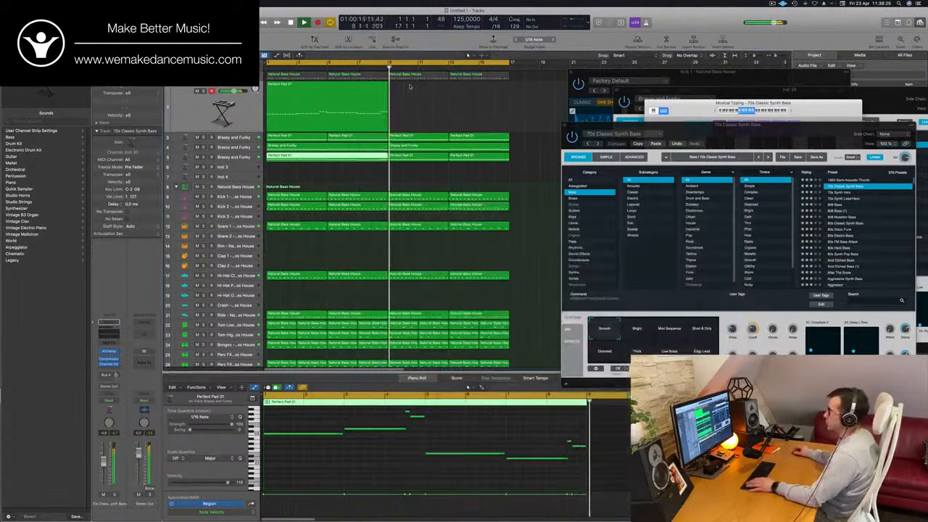
Copy the joined eight-bar bass region to bars 9 through 16
left_click(323, 97)
left_click_drag(322, 98, 448, 105)
Adjust the cutoff of the 70s Classic Synth Bass in Alchemy while the track plays
left_click_drag(722, 143, 548, 132)
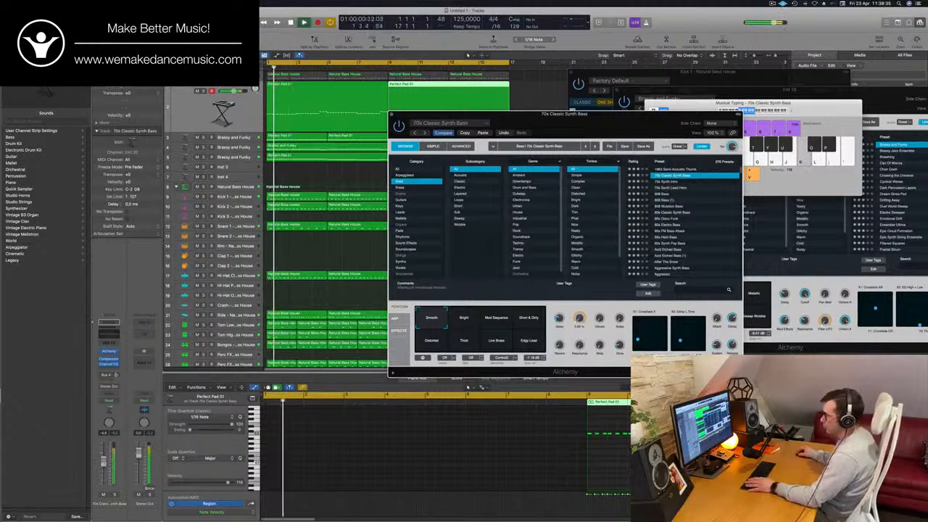
left_click_drag(536, 287, 524, 289)
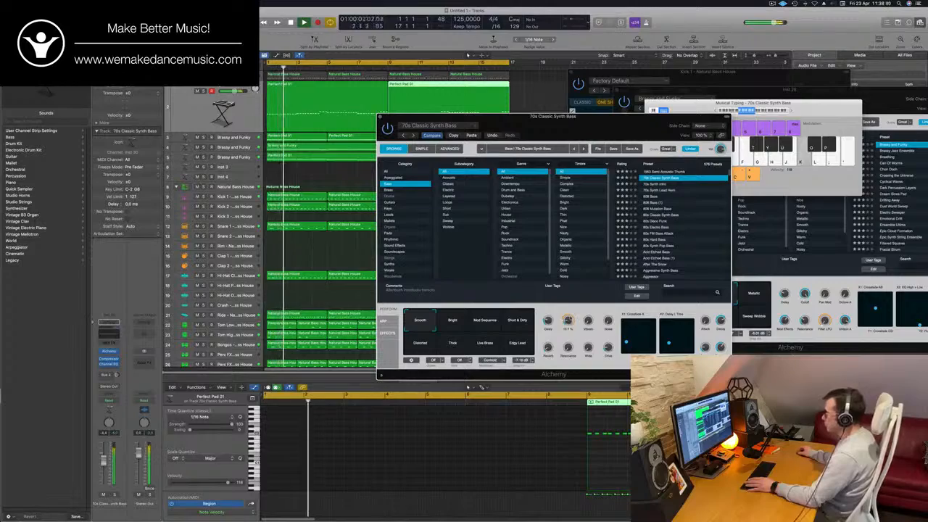
left_click_drag(585, 116, 617, 94)
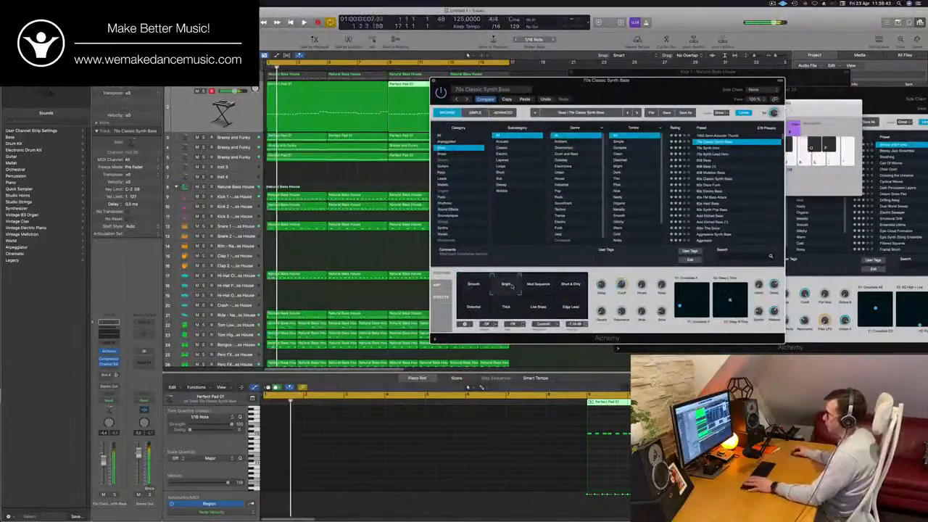
Audition the Mod Sequence, Short & Dirty, Thick and Live Brass performance snapshots and return to Smooth
left_click(537, 287)
left_click(577, 285)
left_click(502, 308)
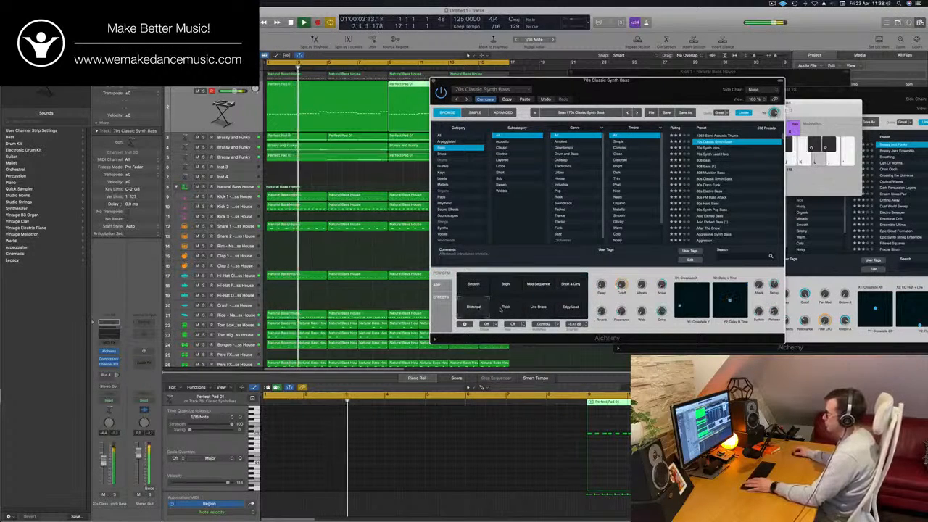
left_click(529, 311)
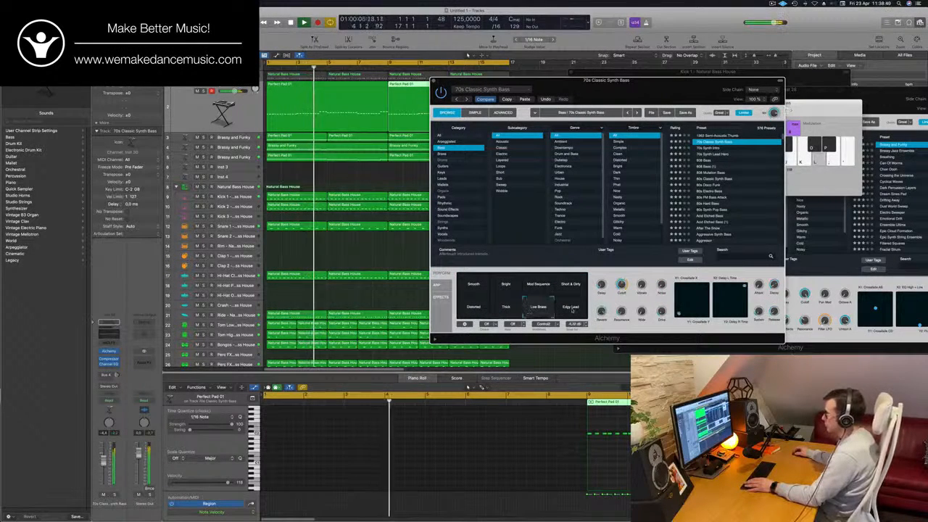
left_click(485, 290)
Play the arrangement through all 16 bars to judge the new bass line against the drums and pads
key("space")
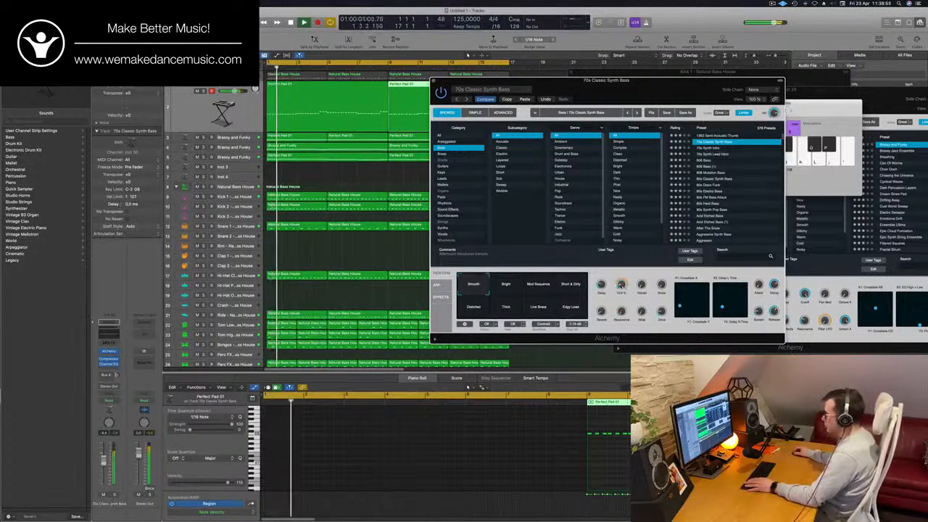
left_click_drag(594, 81, 545, 86)
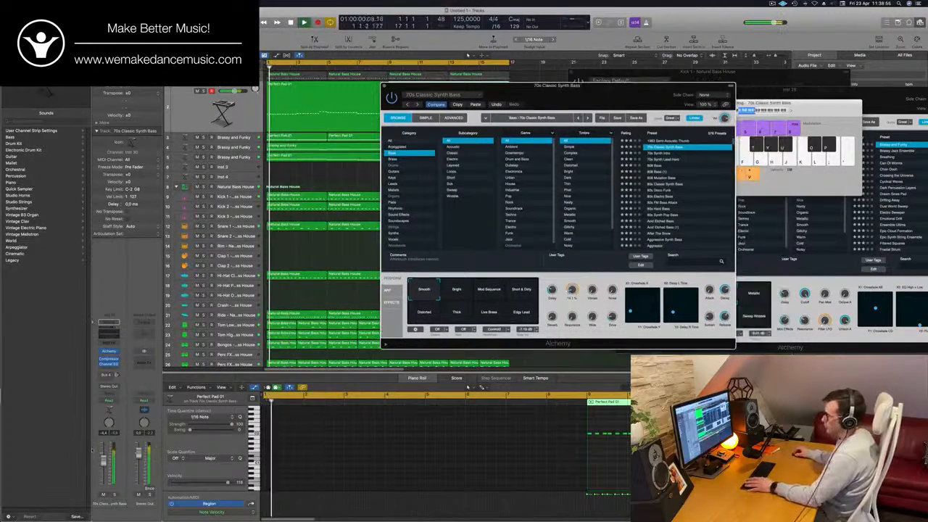
left_click_drag(580, 92, 470, 118)
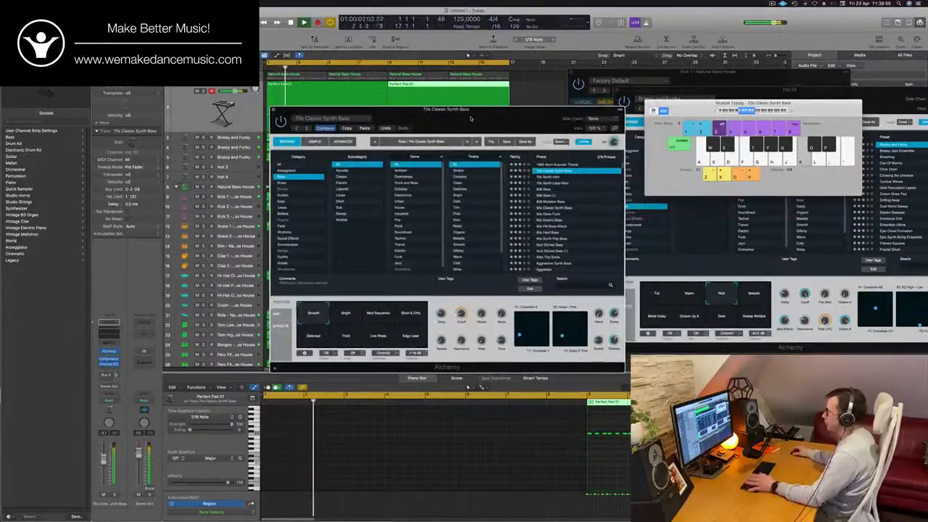
left_click_drag(470, 118, 659, 174)
scroll(421, 154, "down", 5)
scroll(421, 153, "up", 1)
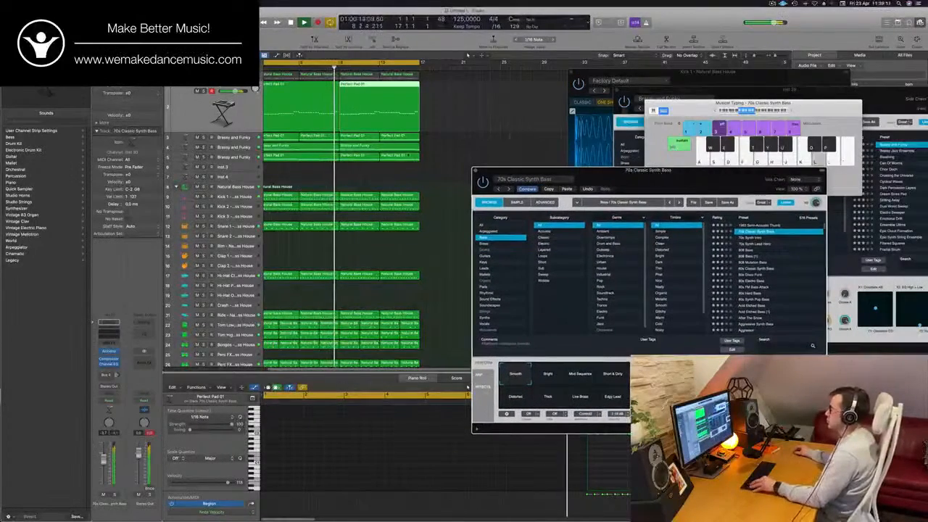
scroll(406, 161, "up", 4)
scroll(406, 161, "down", 2)
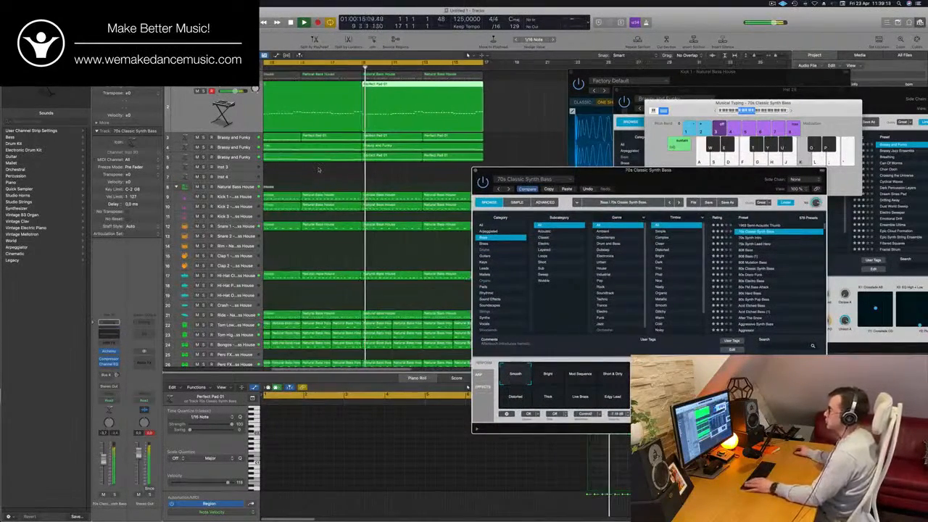
Audition Alchemy bass presets one after another with the track playing, from 70s Synth Intro through to Agile Synth Bass
left_click_drag(661, 187, 426, 237)
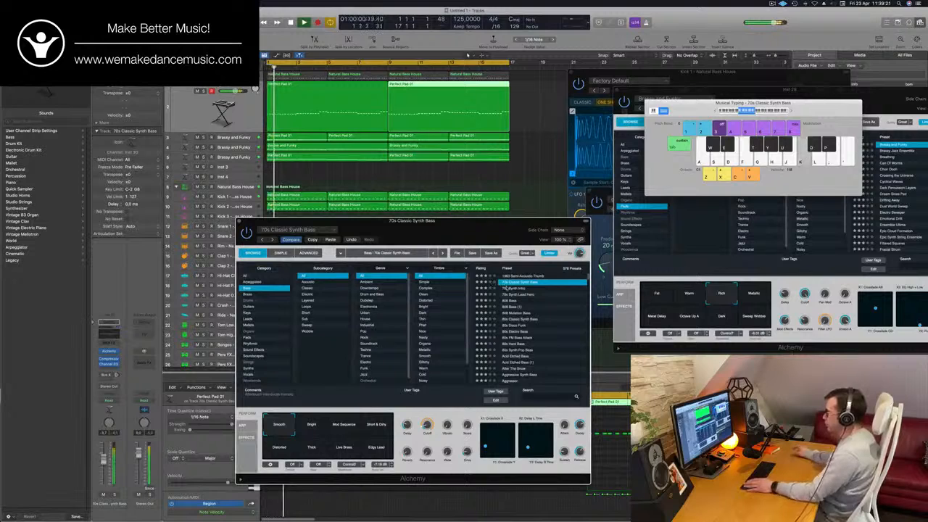
left_click(511, 288)
key("Down")
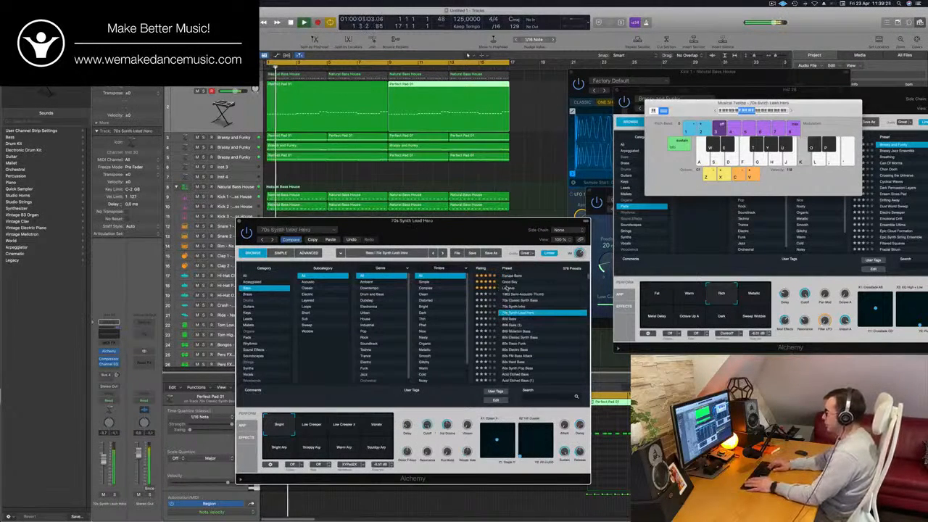
key("Down")
key("Down")
key("Down")
key("Down")
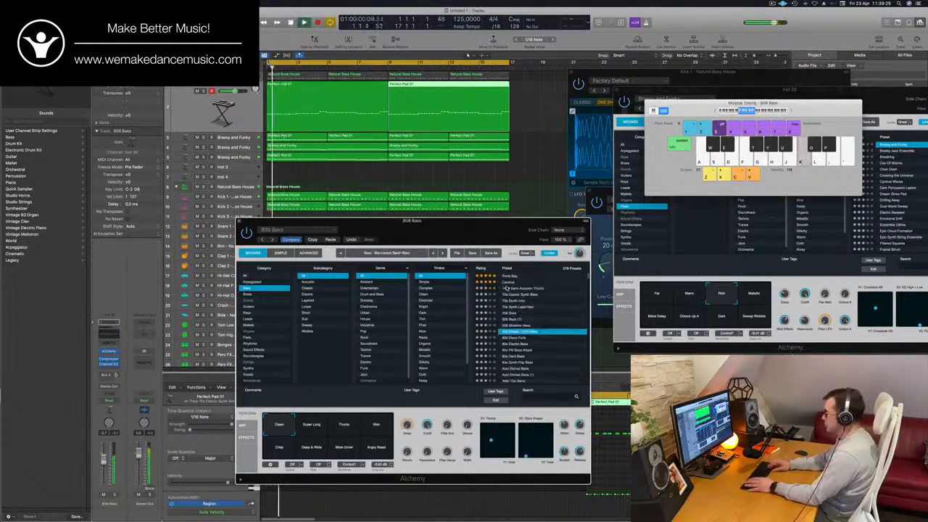
key("Down")
key("Down")
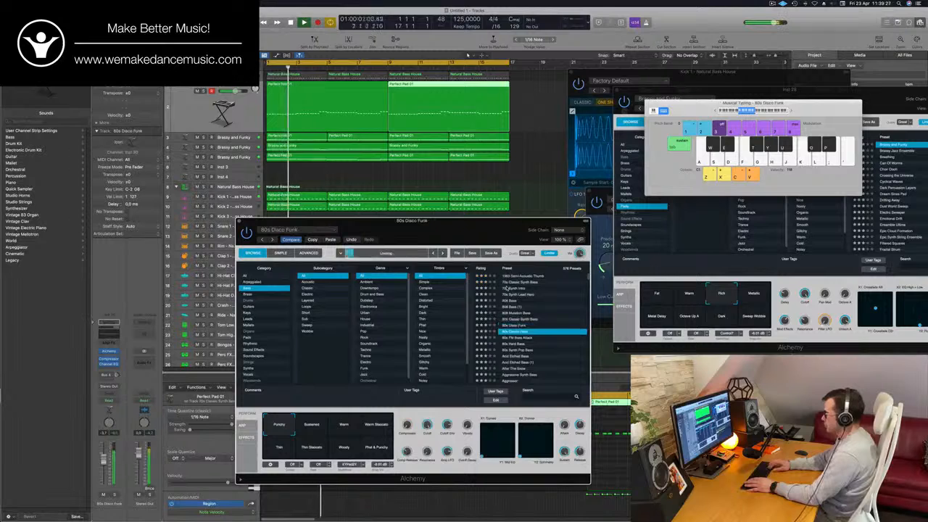
key("Down")
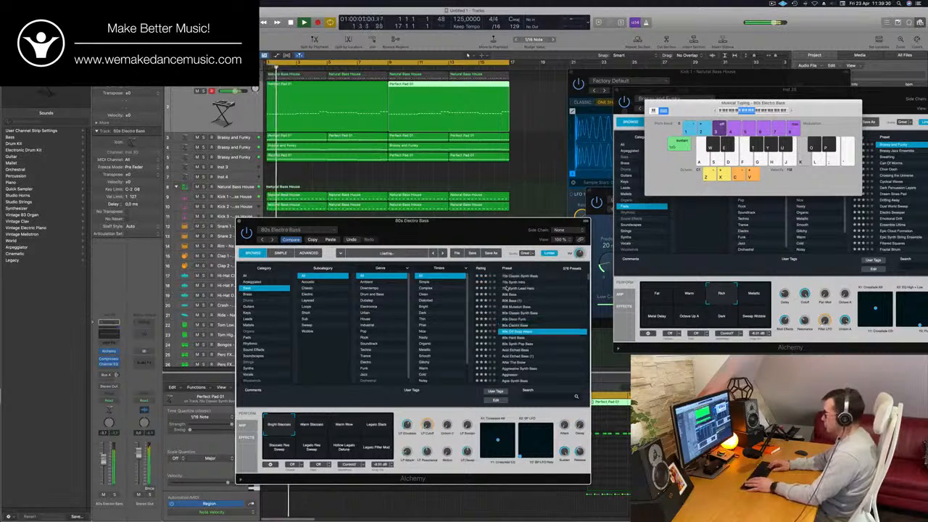
key("Down")
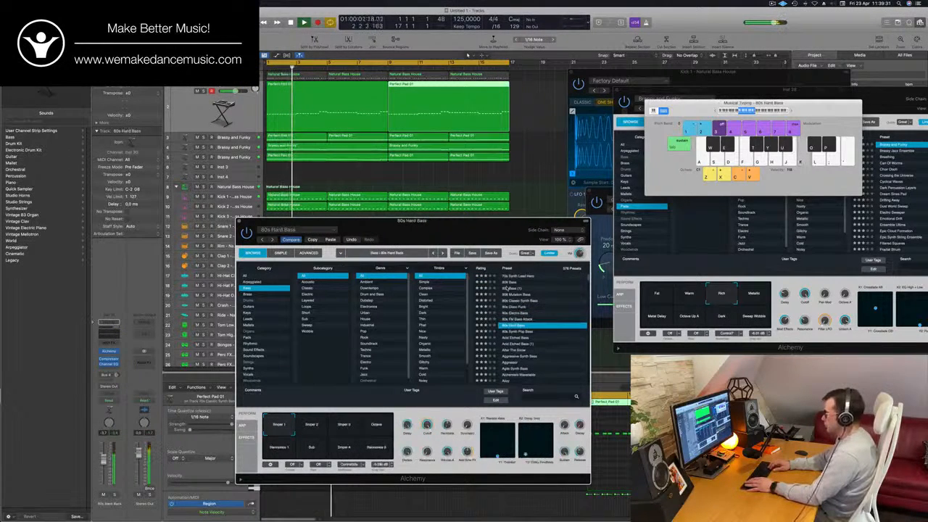
key("Down")
key("Down")
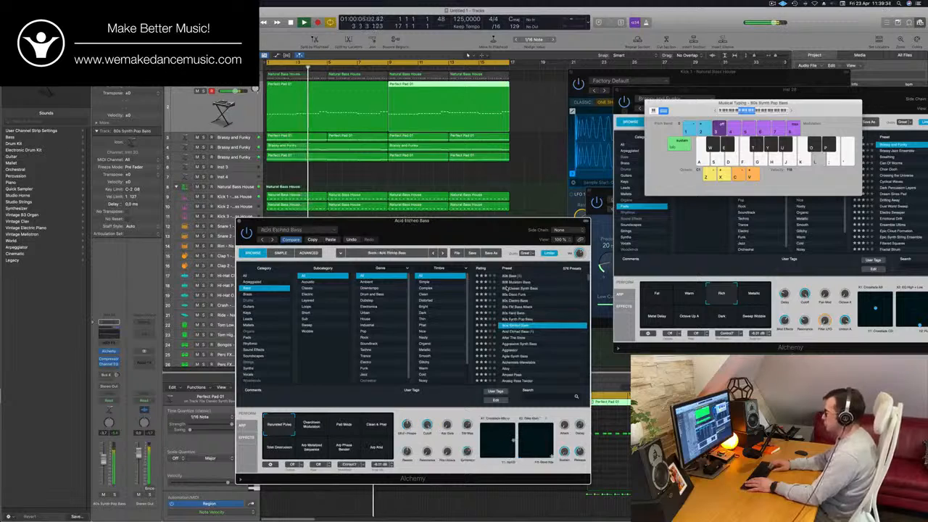
key("Down")
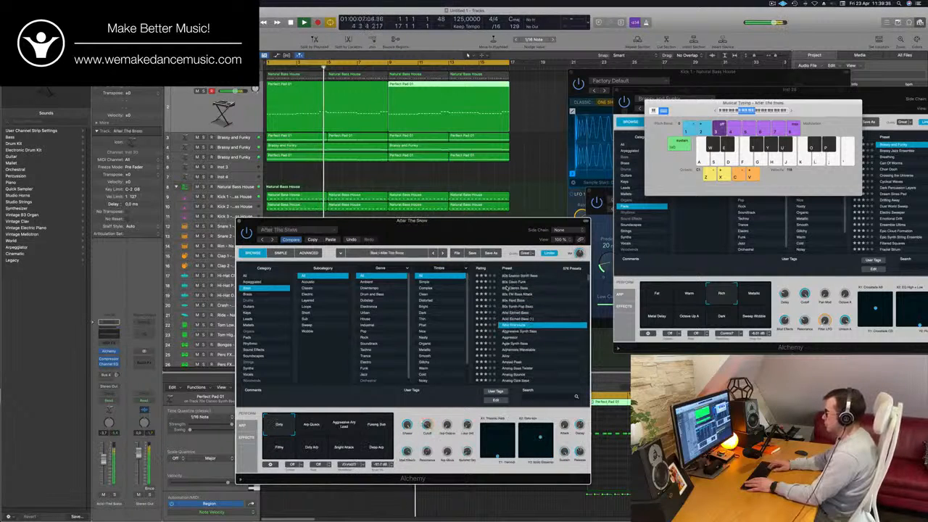
key("Down")
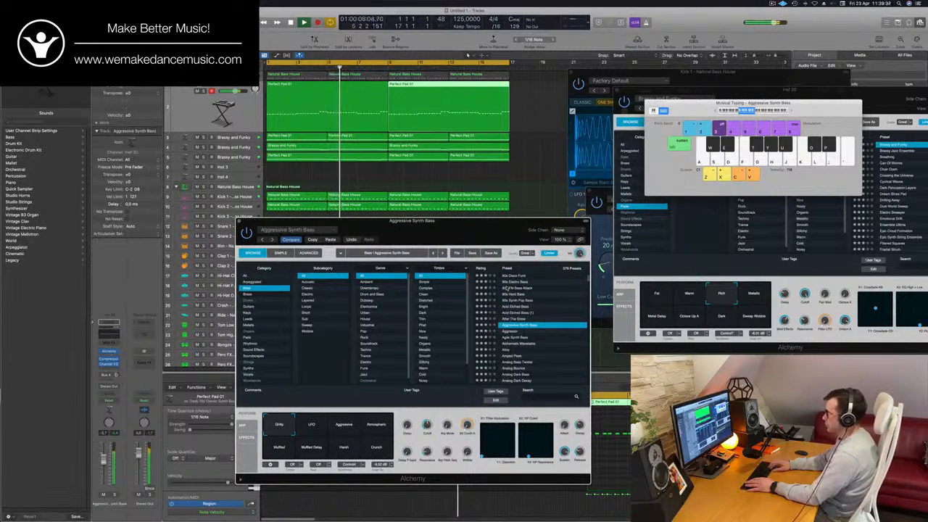
key("Down")
key("Down")
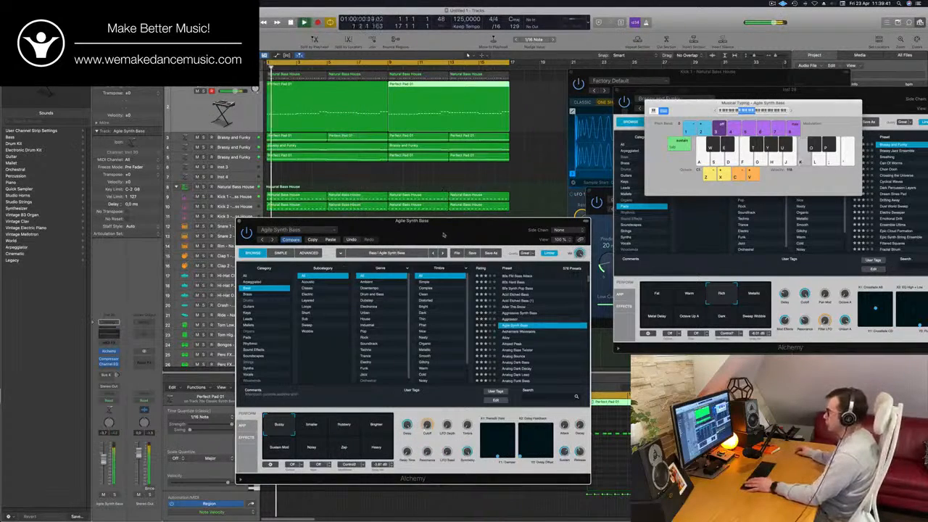
Audition the Smaller, Brighter, Heavy and Sustain Mod snapshots of Agile Synth Bass and return to Buzzy
left_click_drag(443, 234, 585, 99)
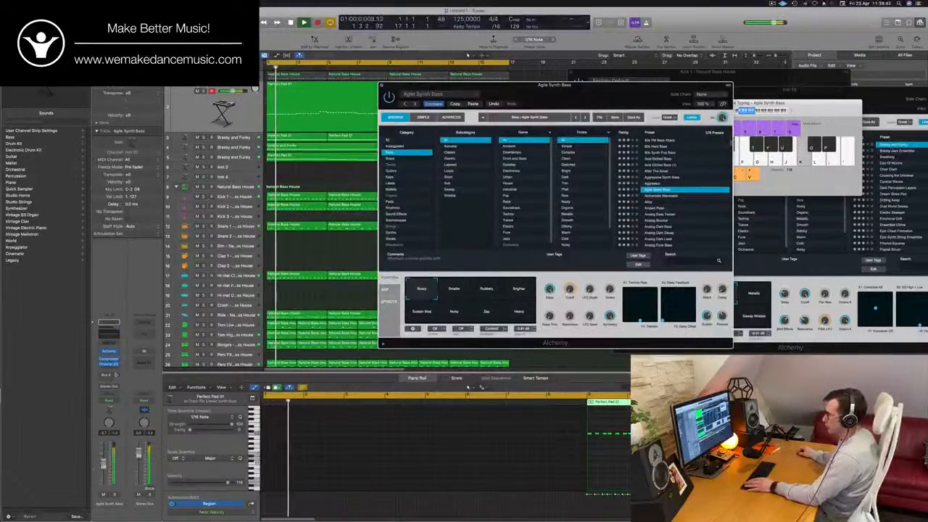
left_click(454, 290)
left_click(500, 292)
left_click(518, 288)
left_click(519, 313)
left_click(421, 312)
left_click(421, 290)
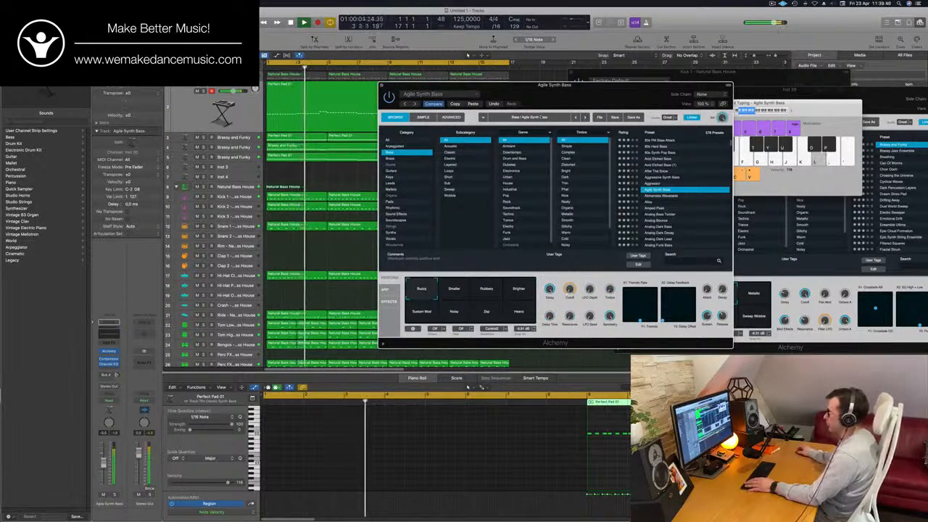
Audition the bass presets following Agile Synth Bass, through Analog Bounce, Analog Dark Bass and Analog Monster Punch to Analog Saw Punch
left_click_drag(572, 107, 492, 132)
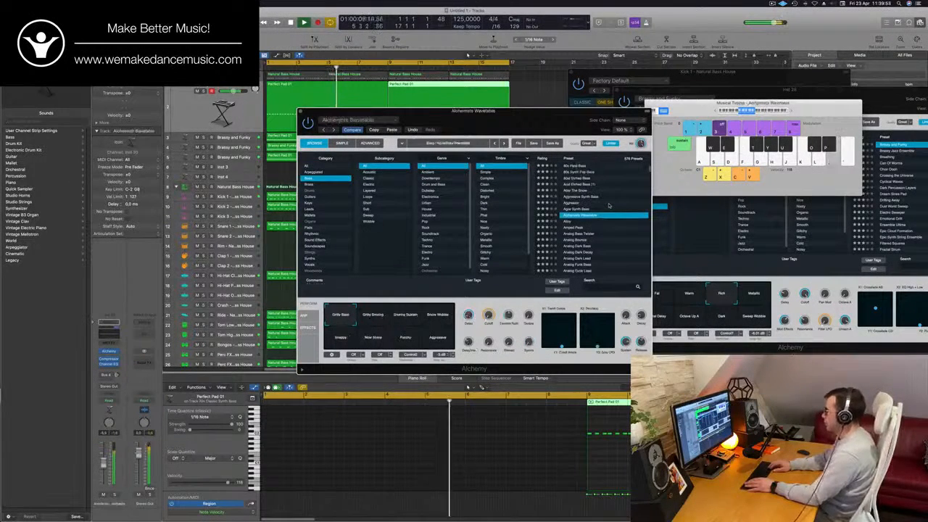
key("Down")
key("Down")
key("Down")
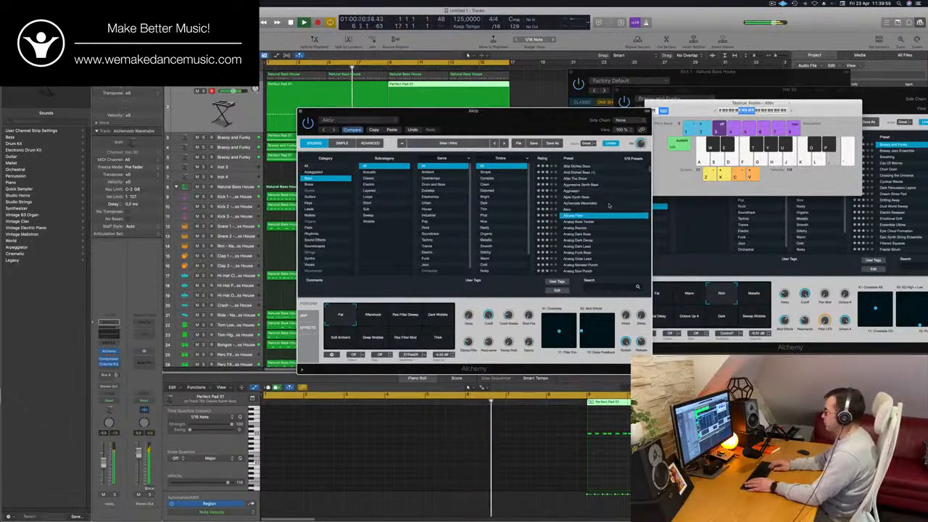
key("Down")
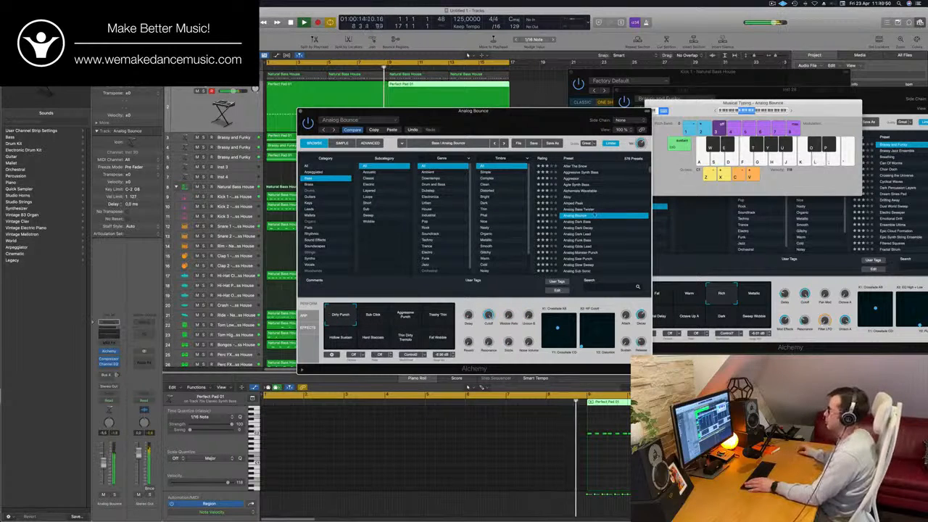
left_click_drag(535, 116, 624, 100)
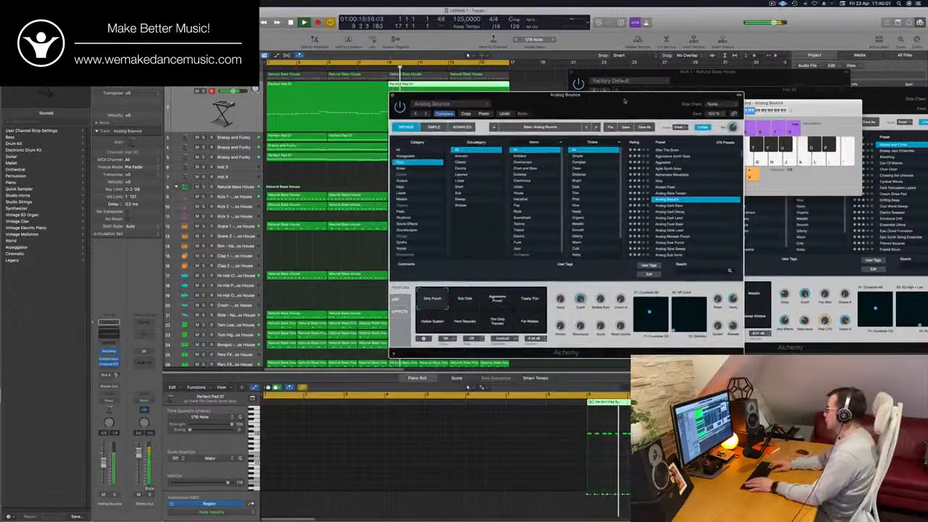
key("Down")
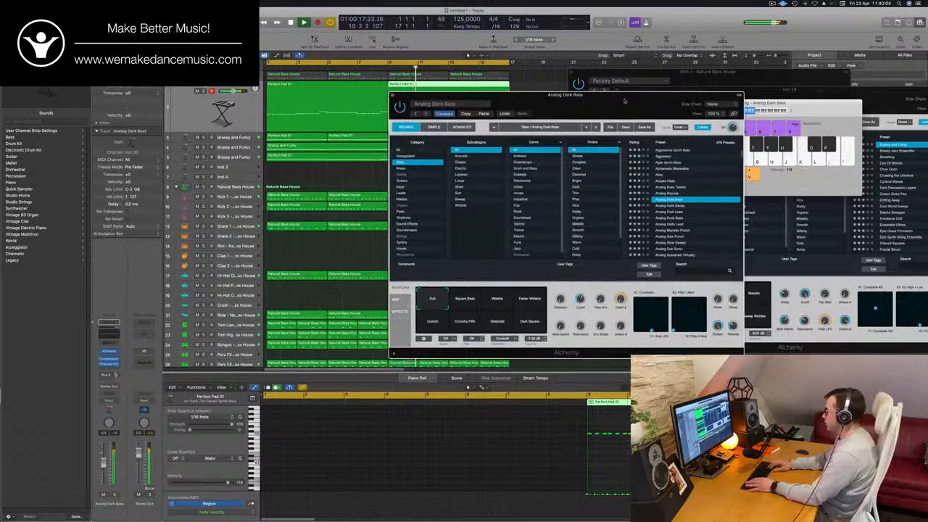
key("Down")
key("Down")
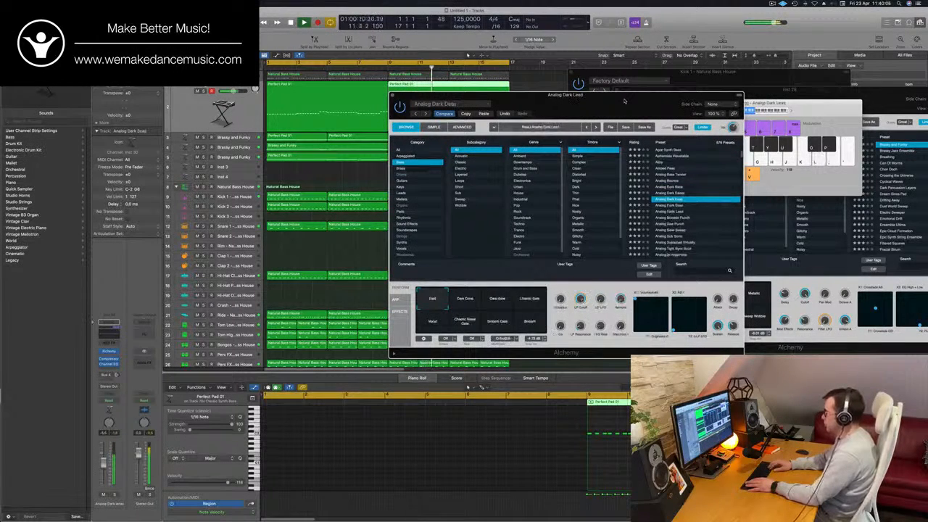
key("Down")
key("Down")
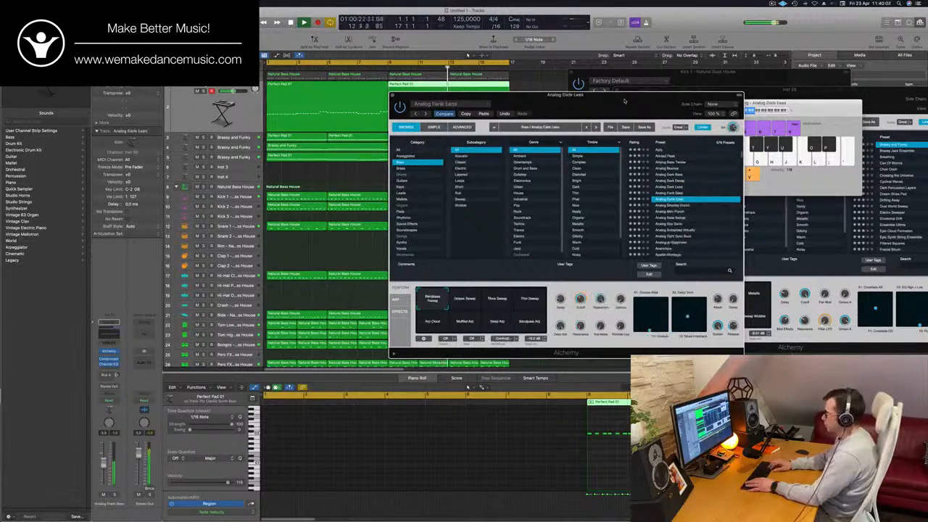
key("Down")
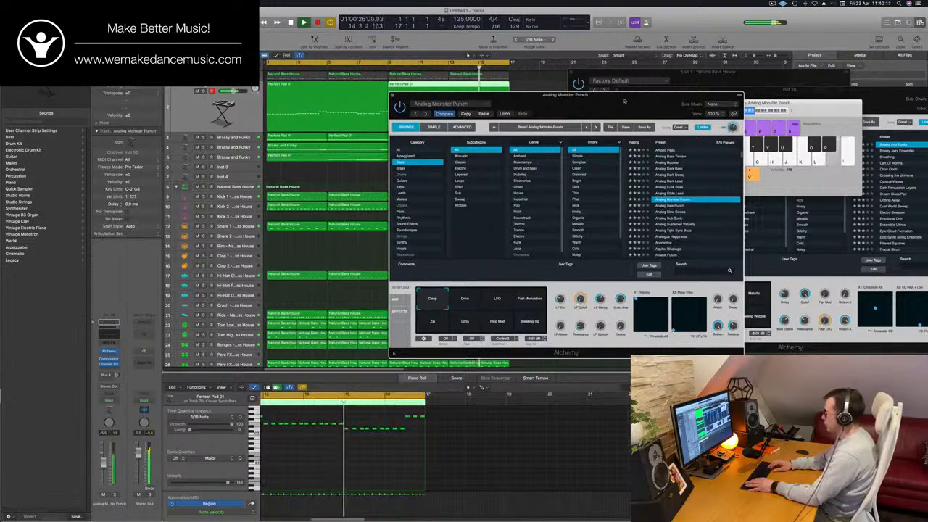
key("Down")
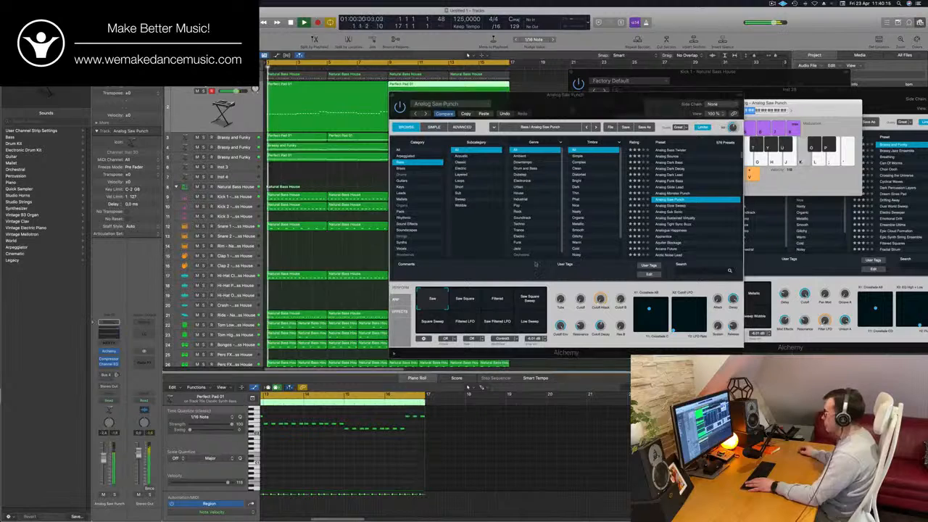
Continue through the presets from Analog Slow Sweep and load Analogue Happiness as the bass sound
left_click(680, 207)
key("Down")
key("Down")
key("Down")
key("Down")
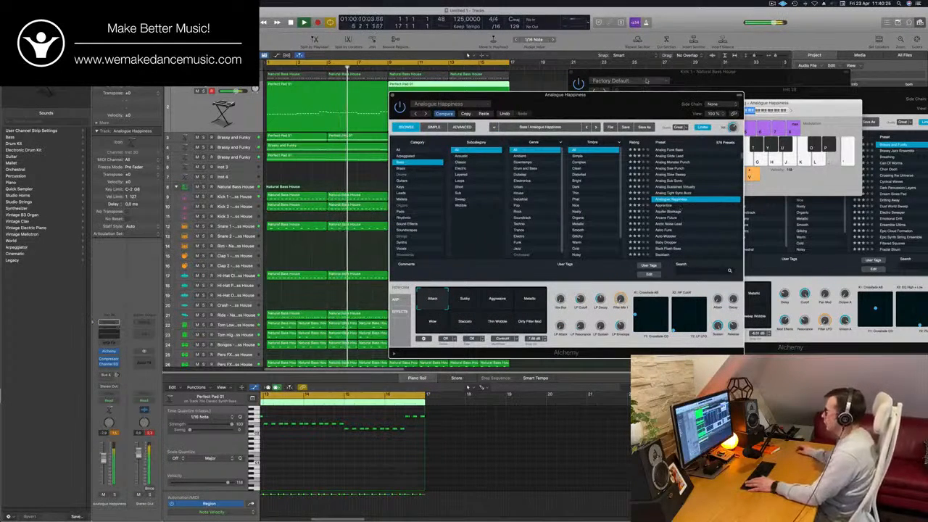
Audition the performance snapshots of Analogue Happiness, including Aggressive, Metallic, Wow and Thin Wobble, then return to Attack and close the instrument window
left_click_drag(603, 105, 648, 99)
left_click(514, 299)
left_click(544, 298)
left_click(576, 298)
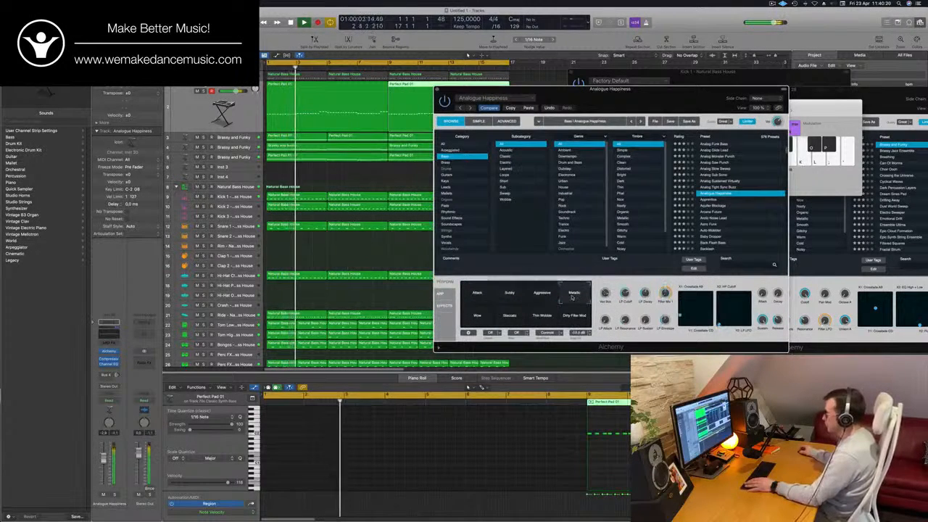
left_click(478, 313)
left_click(545, 318)
left_click(573, 319)
left_click(480, 297)
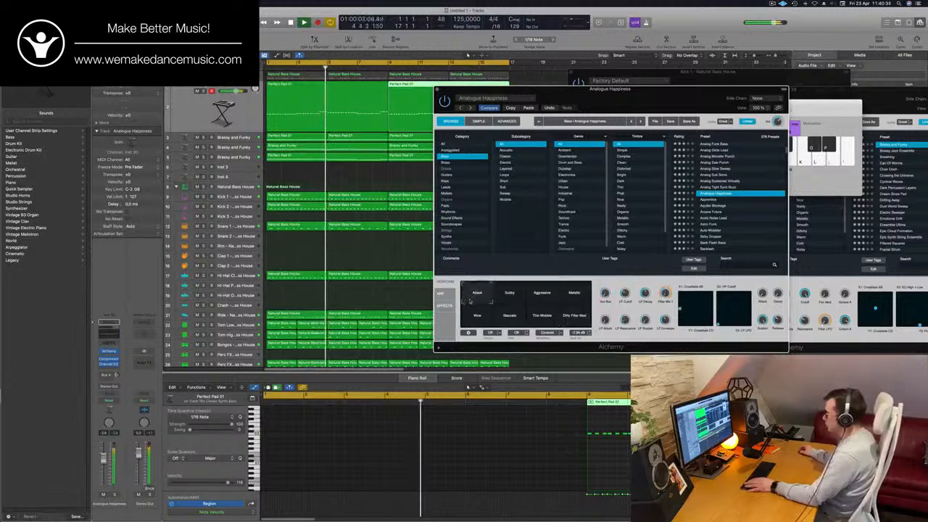
left_click_drag(658, 89, 649, 92)
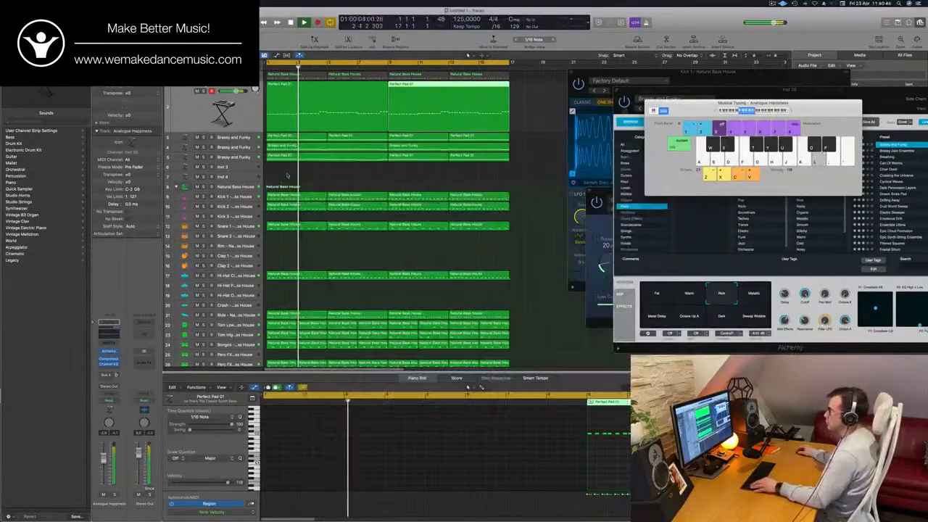
Deselect the bass region in the arrangement
key("super+Up")
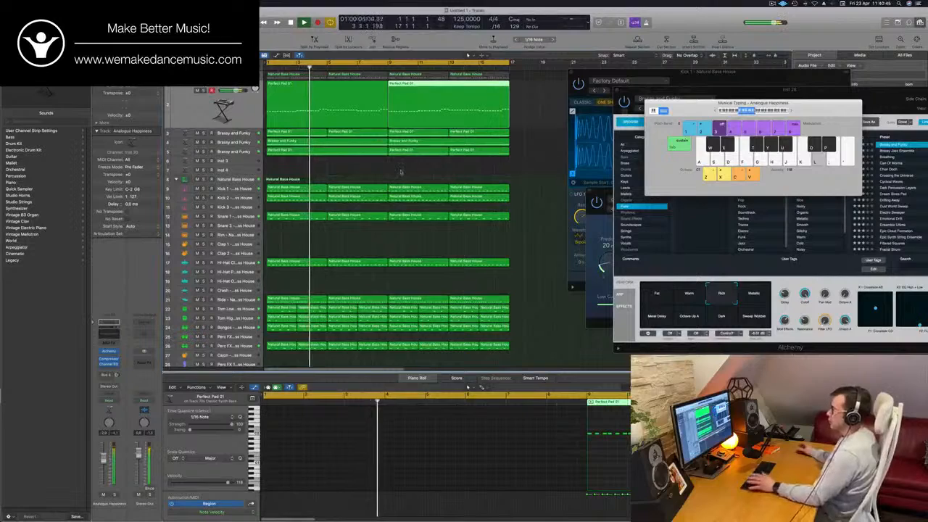
left_click(401, 172)
key("Return")
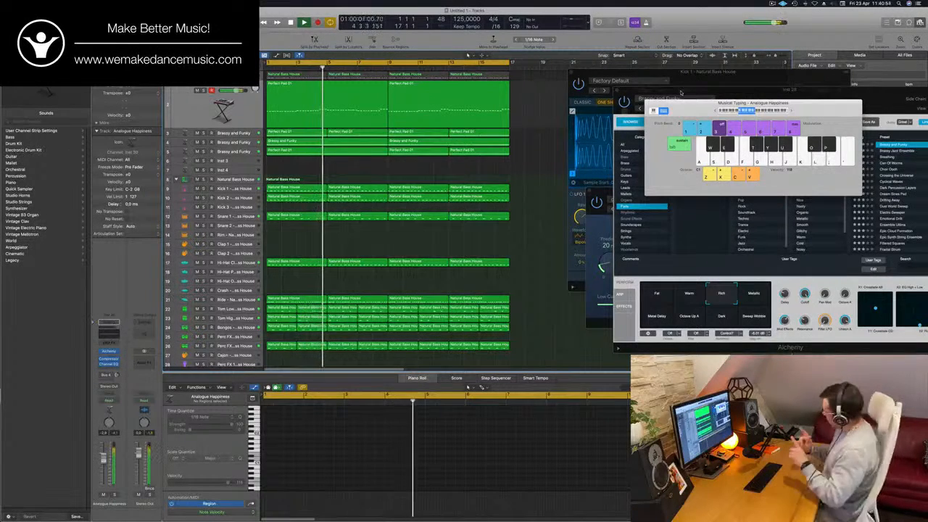
key("Return")
key("k")
left_click_drag(670, 117, 610, 125)
key("k")
left_click(773, 4)
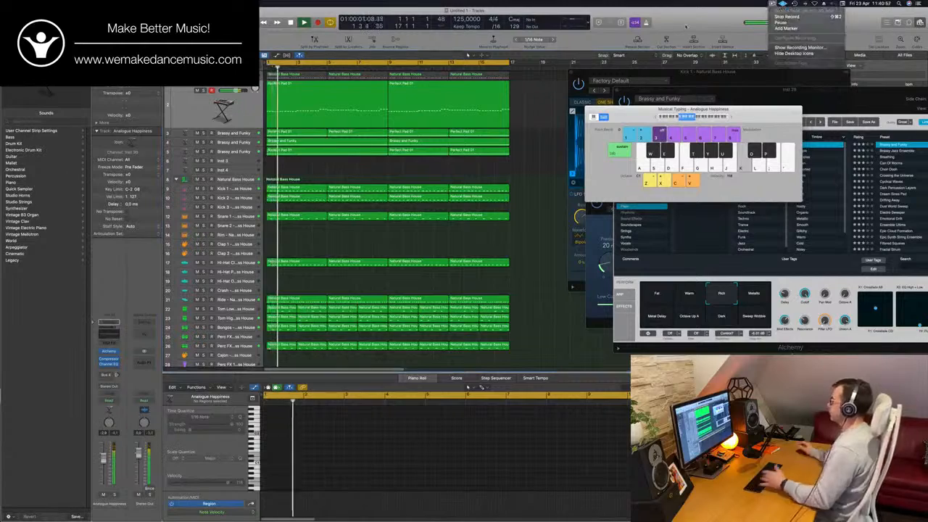
key("k")
key("k")
key("k")
key("k")
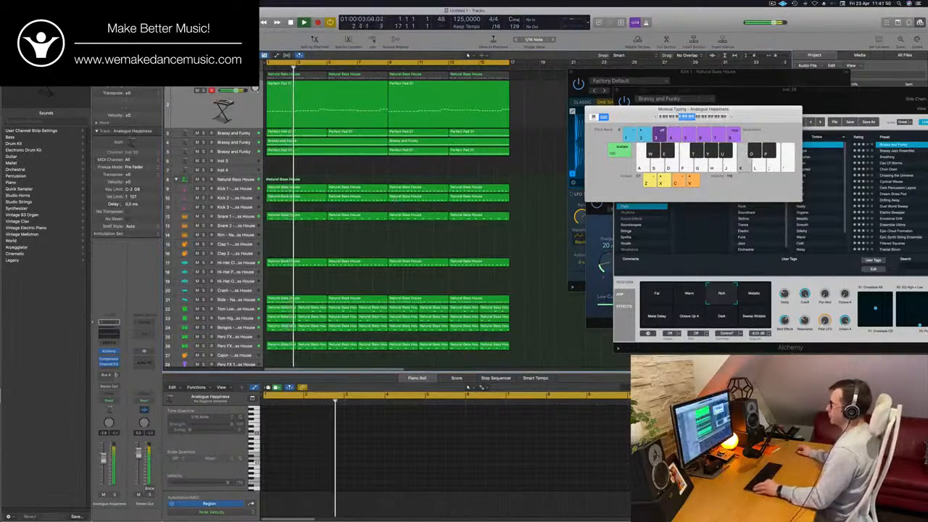
key("k")
scroll(390, 171, "down", 1)
key("l")
left_click_drag(638, 109, 754, 101)
key("l")
key("Return")
key("k")
scroll(304, 237, "down", 3)
key("Return")
key("k")
Close the Musical Typing keyboard and open the mixer below the arrangement
key("x")
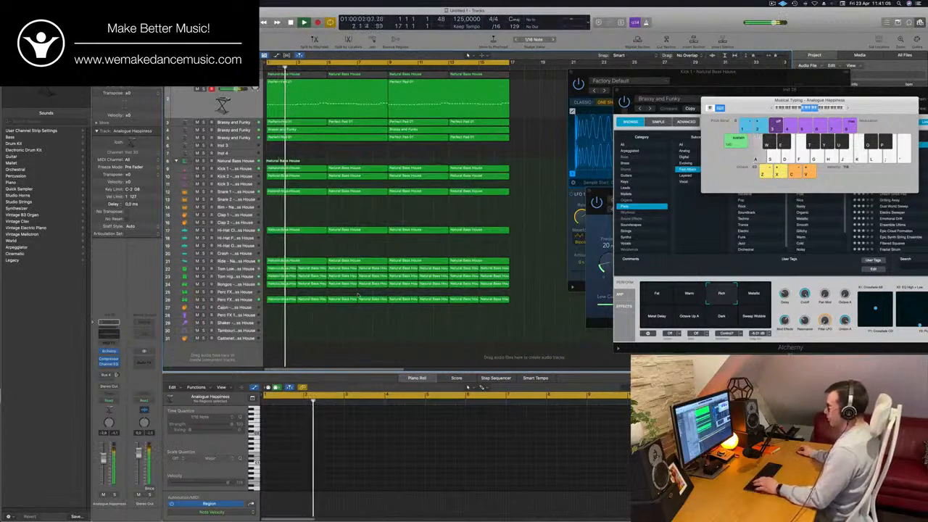
key("super+k")
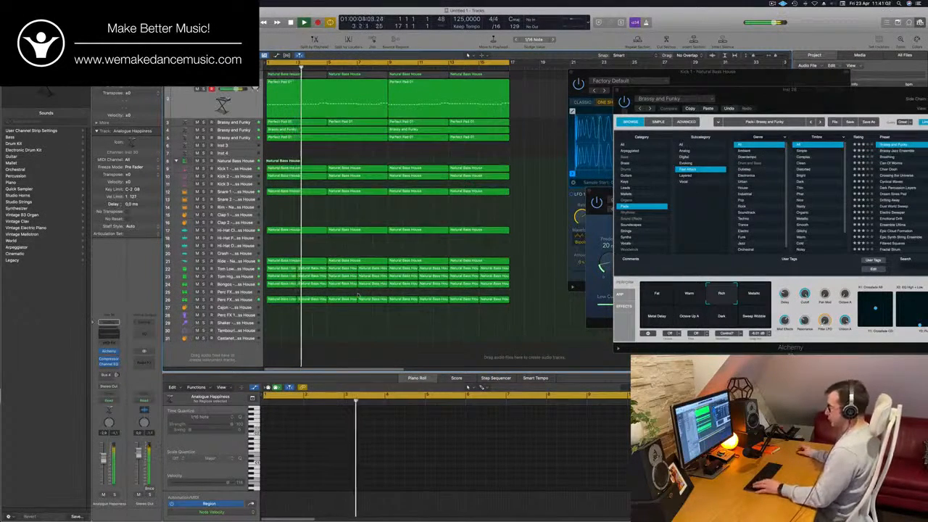
key("x")
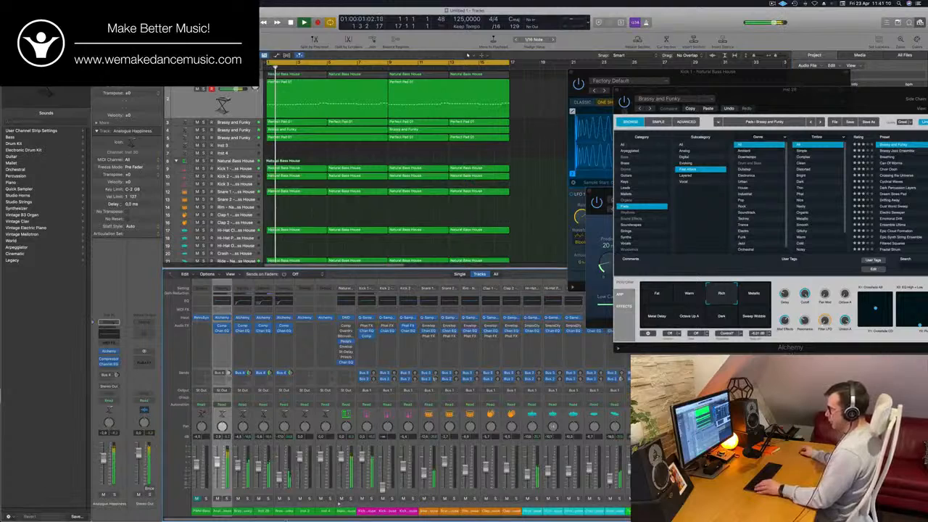
Select the five bass and pad channel strips together in the mixer and pull their volume faders all the way down
left_click_drag(288, 516, 144, 515)
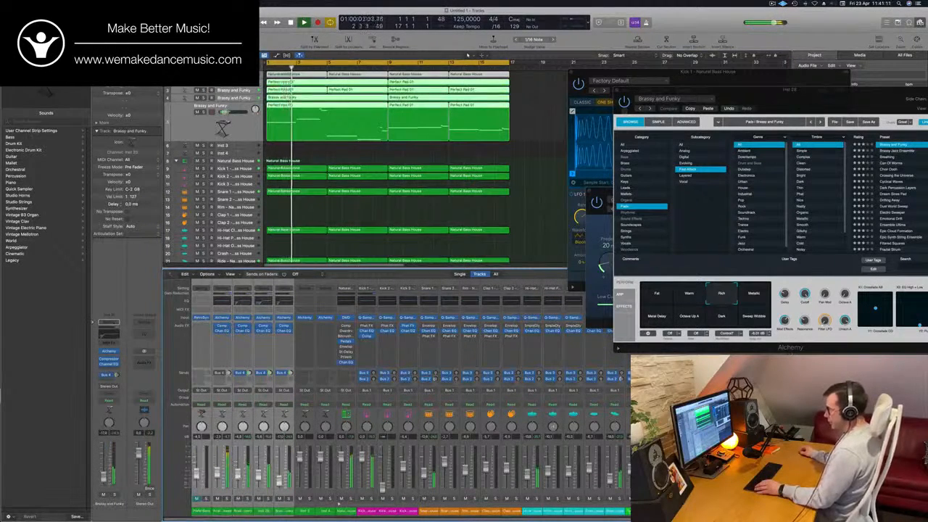
scroll(547, 118, "down", 5)
left_click(547, 117)
scroll(547, 118, "up", 1)
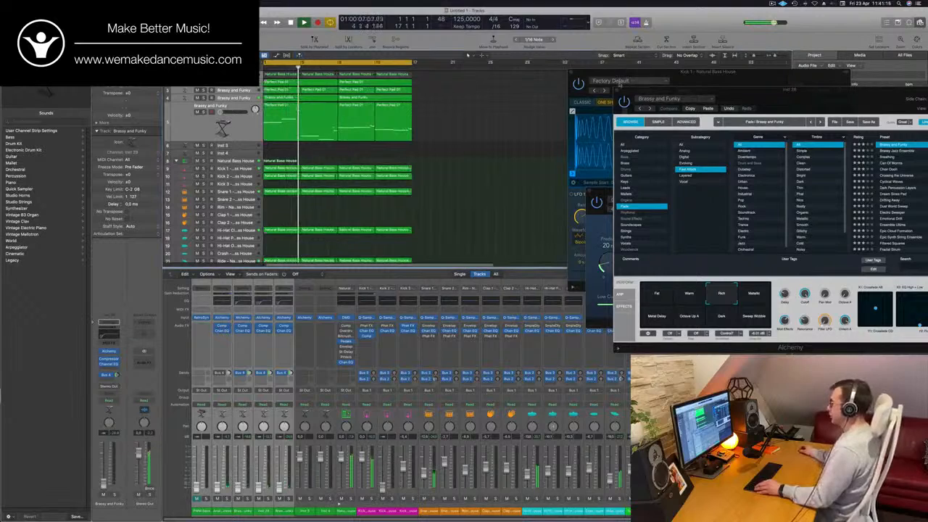
Close the open Alchemy, Kick 1 and SilverVerb plug-in windows and hide the project browser
left_click(617, 91)
left_click(571, 72)
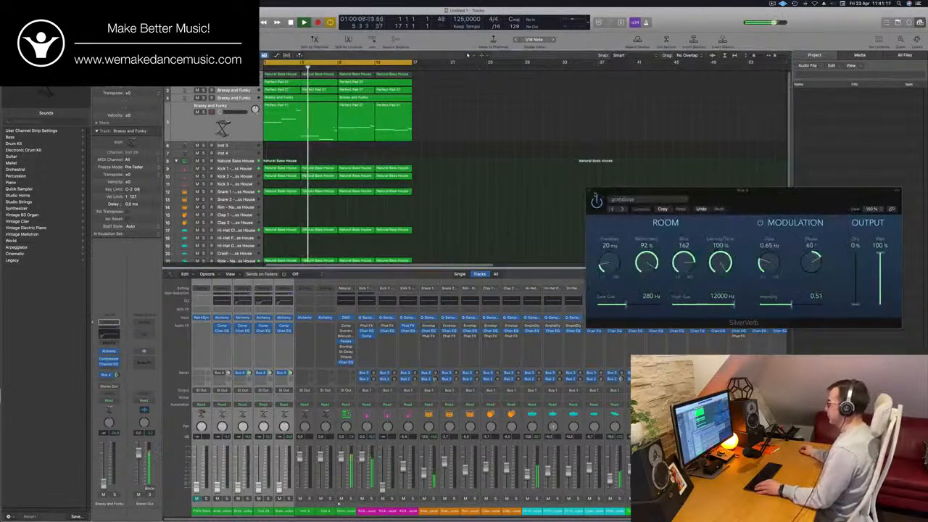
left_click(591, 192)
scroll(432, 191, "down", 5)
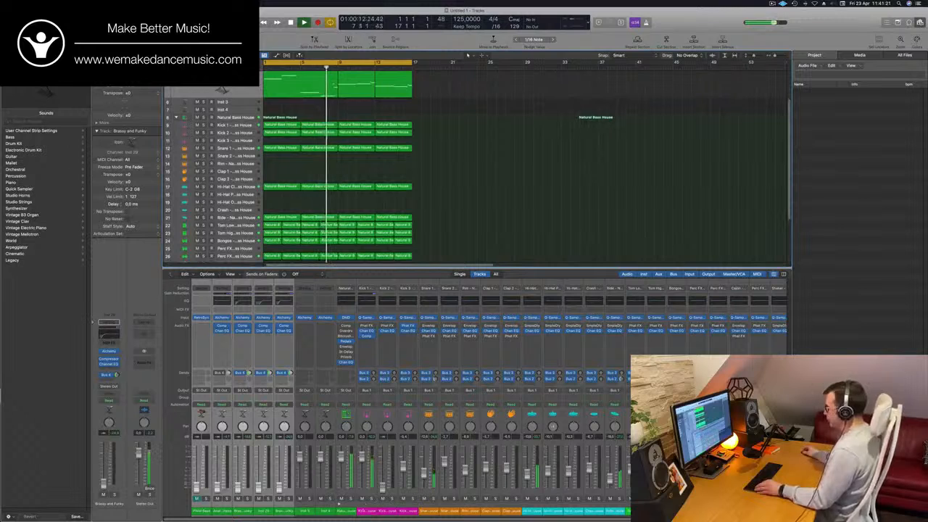
left_click(680, 341)
left_click(535, 245)
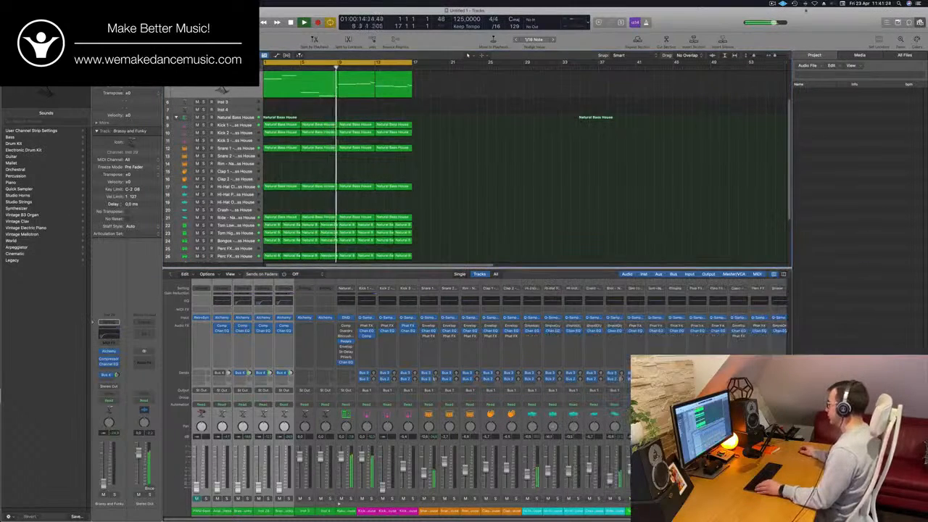
left_click(920, 23)
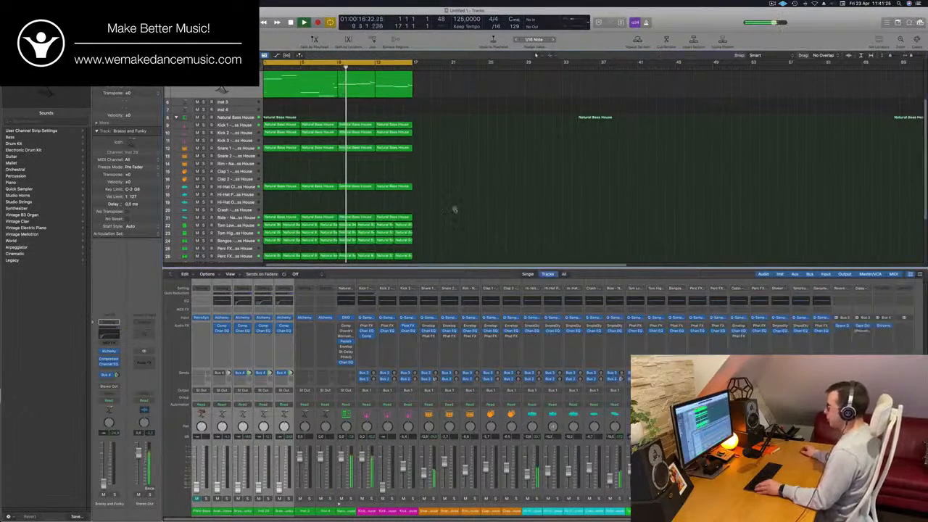
Zoom the arrangement in on the 16 bars and pull the faders of all snare, clap, cymbal and percussion strips fully down
scroll(454, 208, "up", 5)
scroll(461, 210, "down", 2)
scroll(460, 211, "down", 3)
scroll(441, 215, "left", 1)
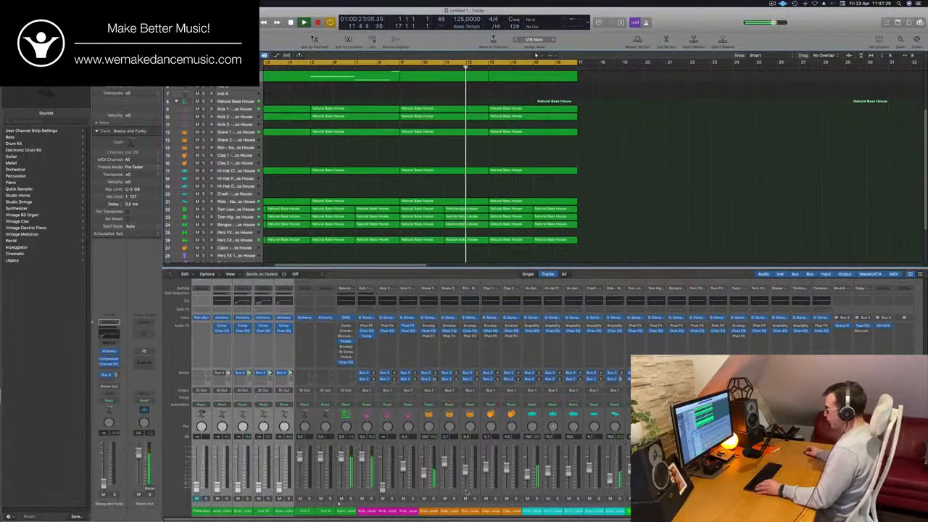
left_click(429, 512)
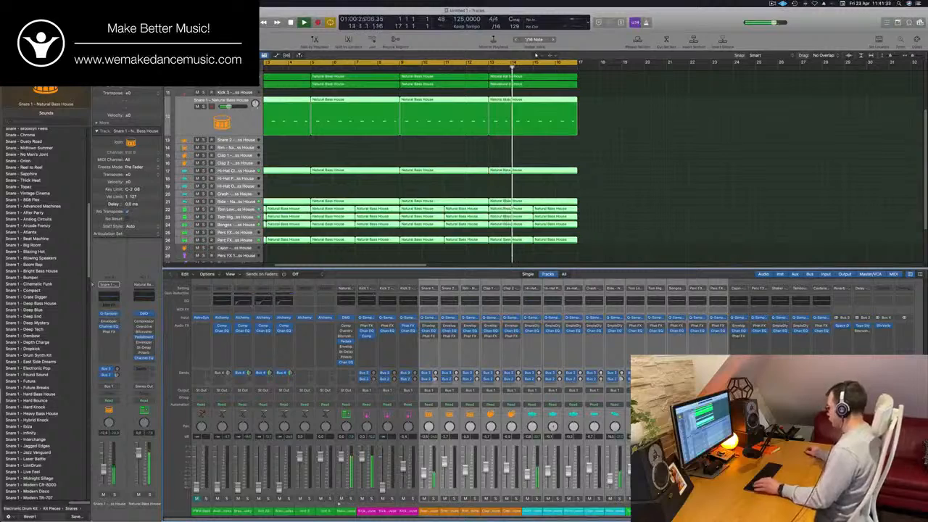
left_click(629, 217)
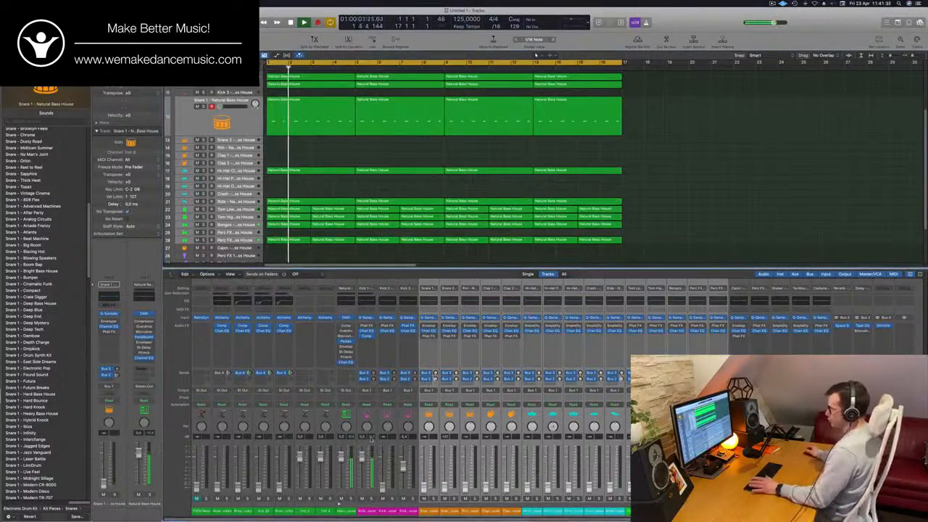
Select the Kick 1 track, replay from bar 1, and bring up the Kick 2 fader in the mixer
scroll(725, 170, "up", 3)
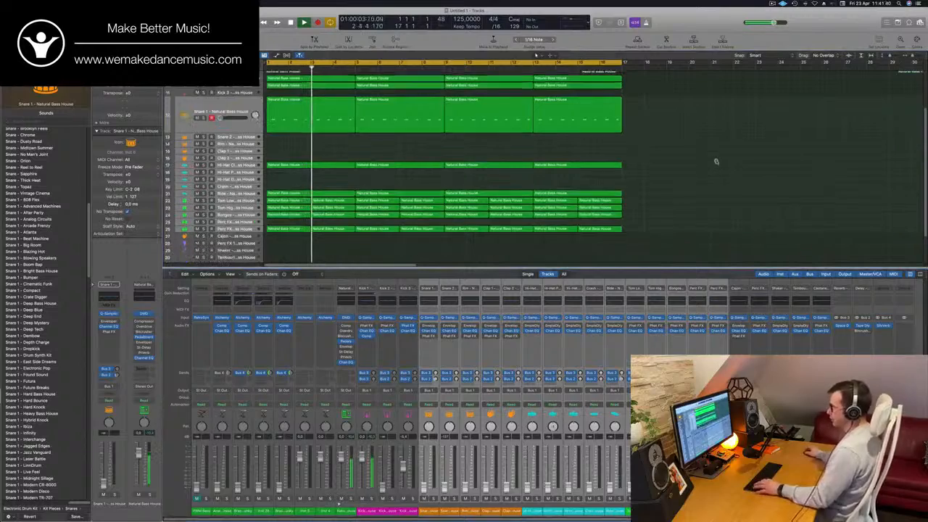
key("x")
scroll(674, 241, "up", 3)
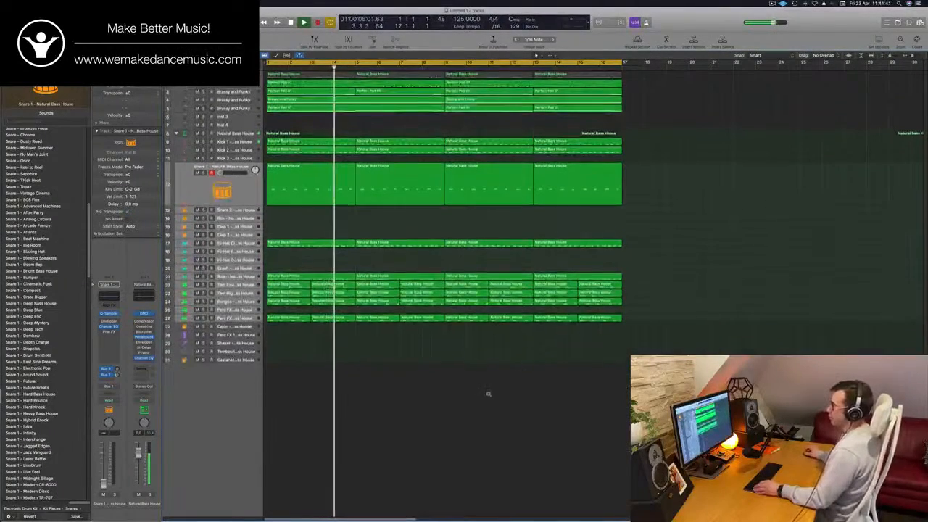
scroll(470, 193, "up", 1)
key("Return")
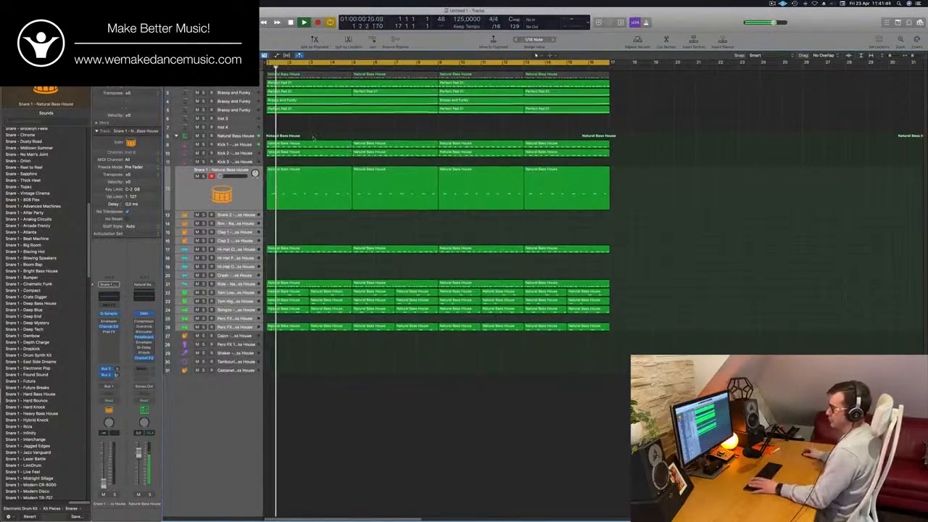
left_click(249, 144)
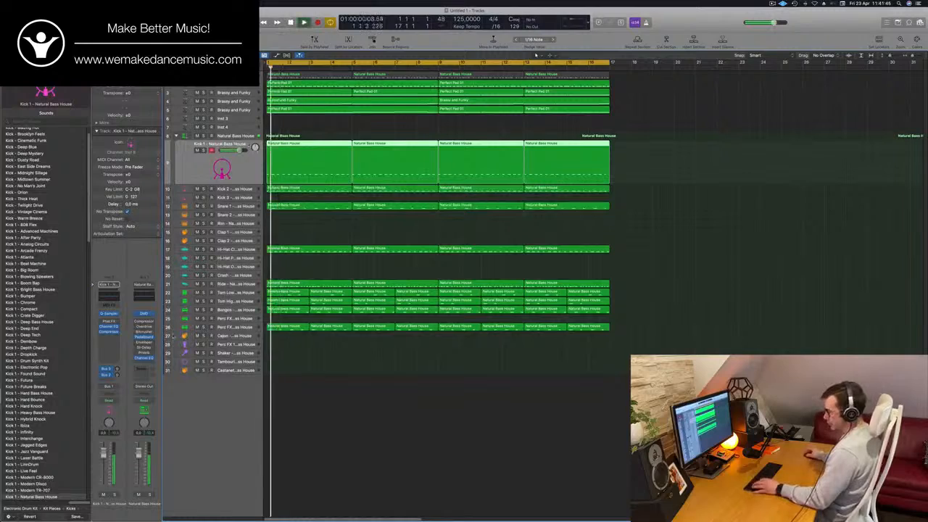
key("x")
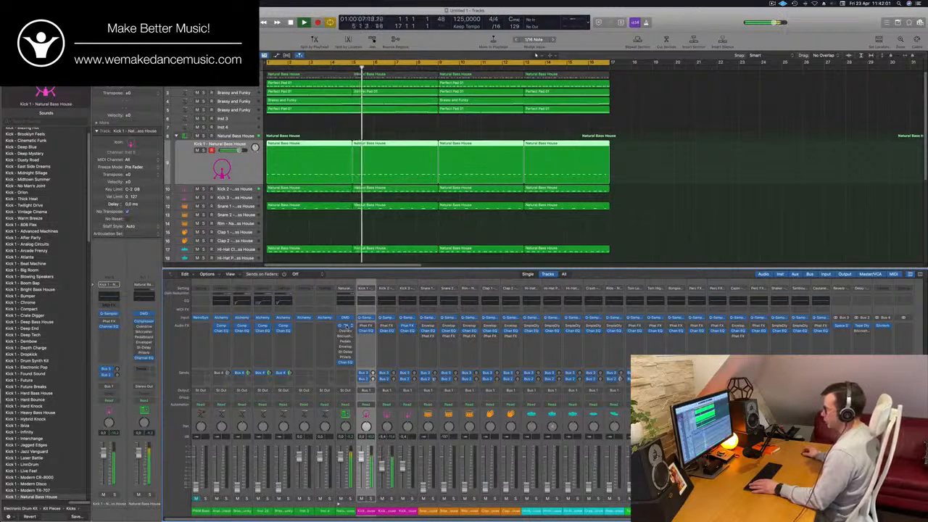
Watch the Compressor on the Natural Bass House drum channel while muting and unmuting Kick 2, trim the Kick 2 level slightly, and close the plug-in
left_click(346, 326)
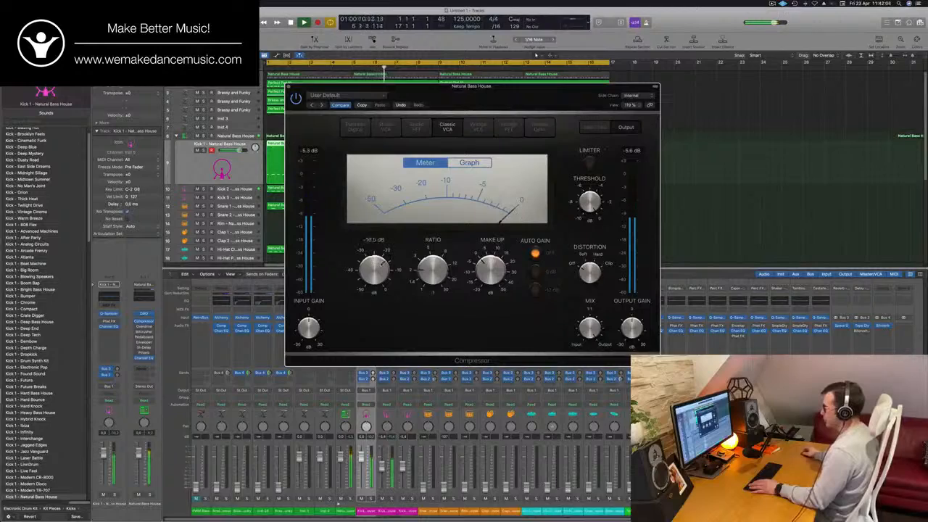
left_click_drag(537, 86, 732, 10)
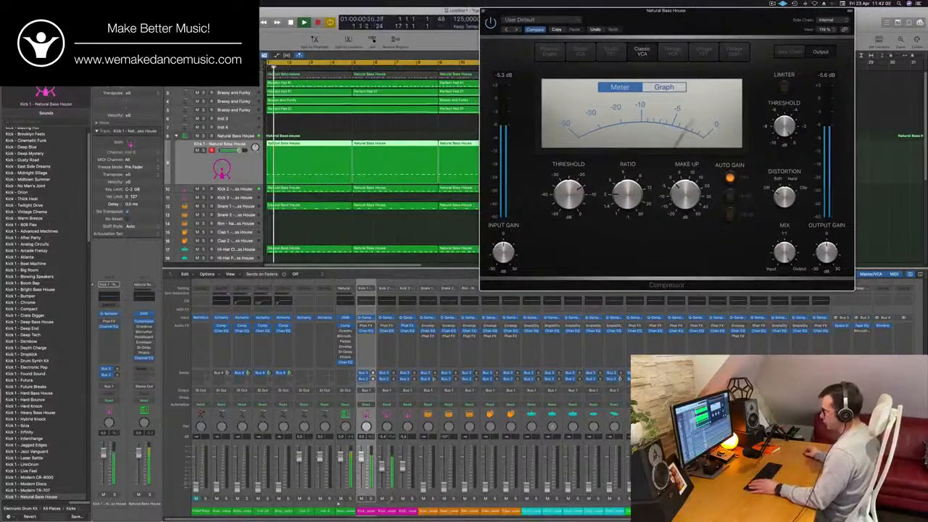
left_click(392, 500)
left_click(364, 499)
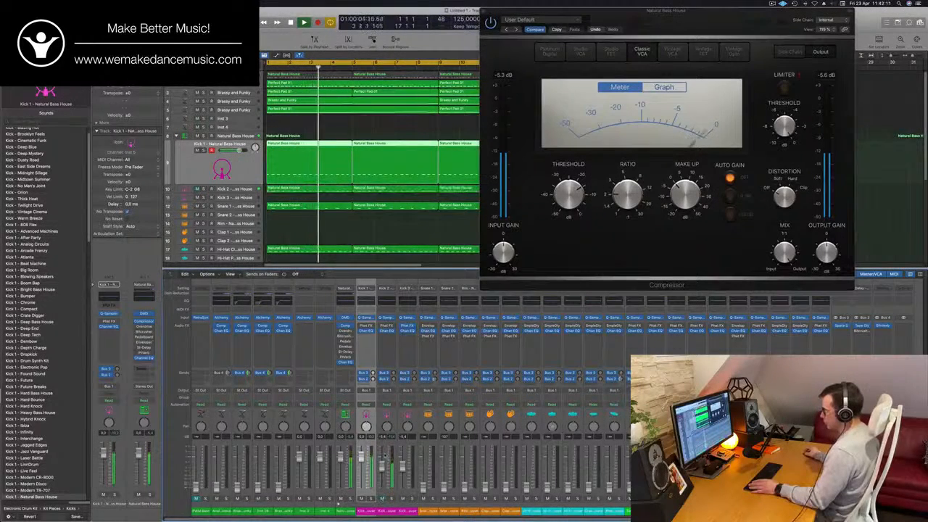
left_click(391, 302)
left_click_drag(387, 288, 387, 277)
left_click(290, 88)
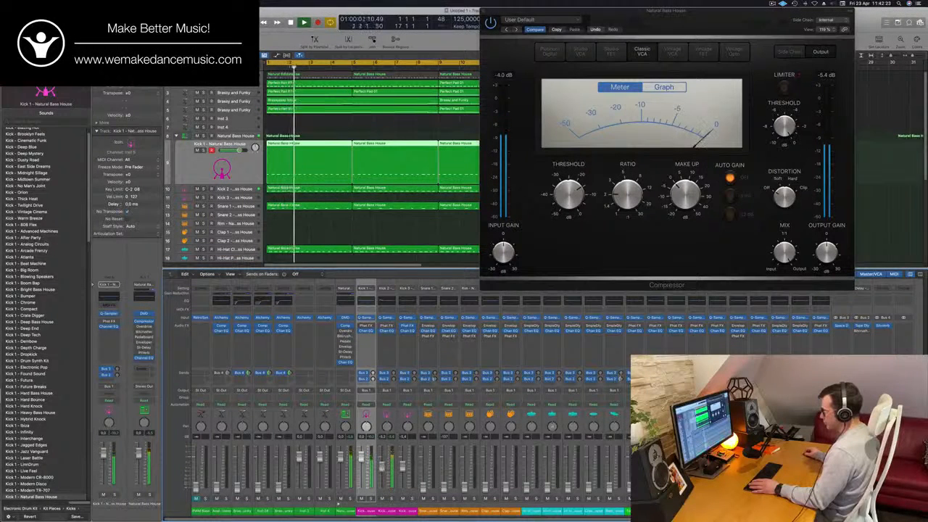
left_click(382, 499)
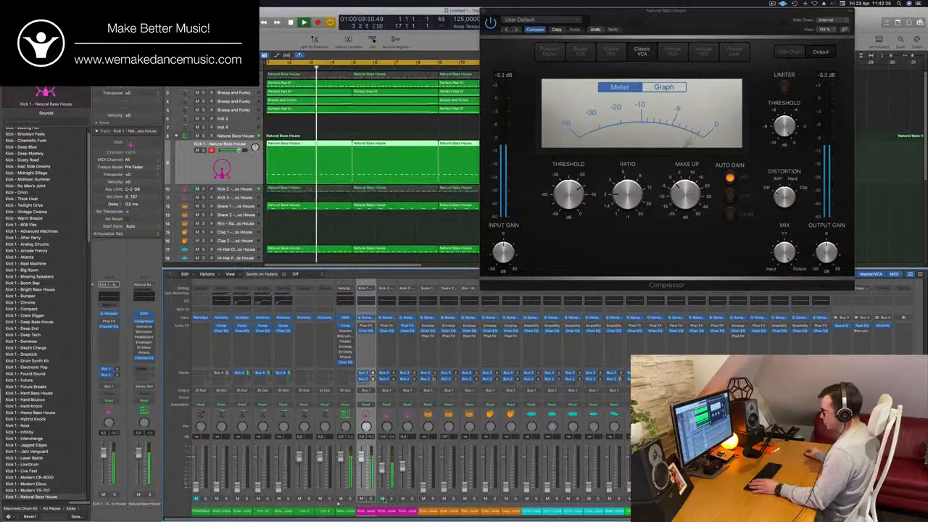
left_click(383, 499)
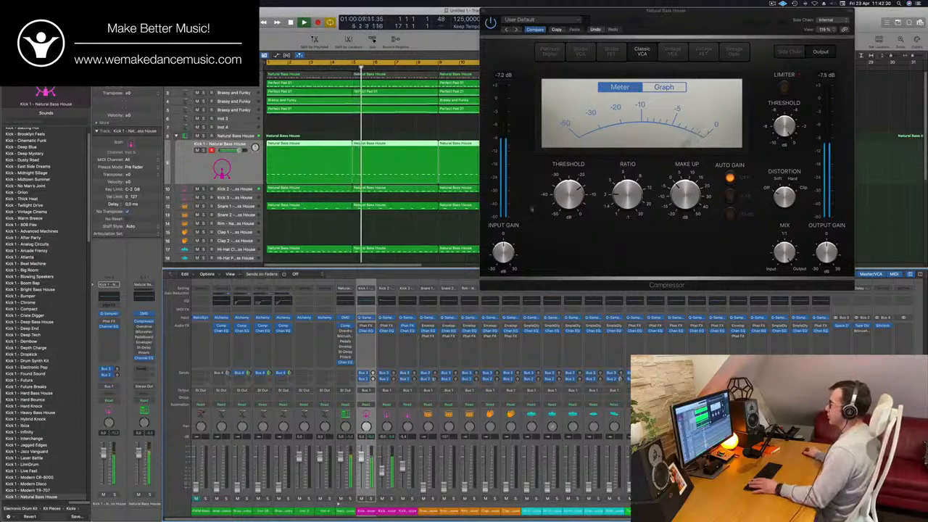
left_click_drag(532, 13, 382, 13)
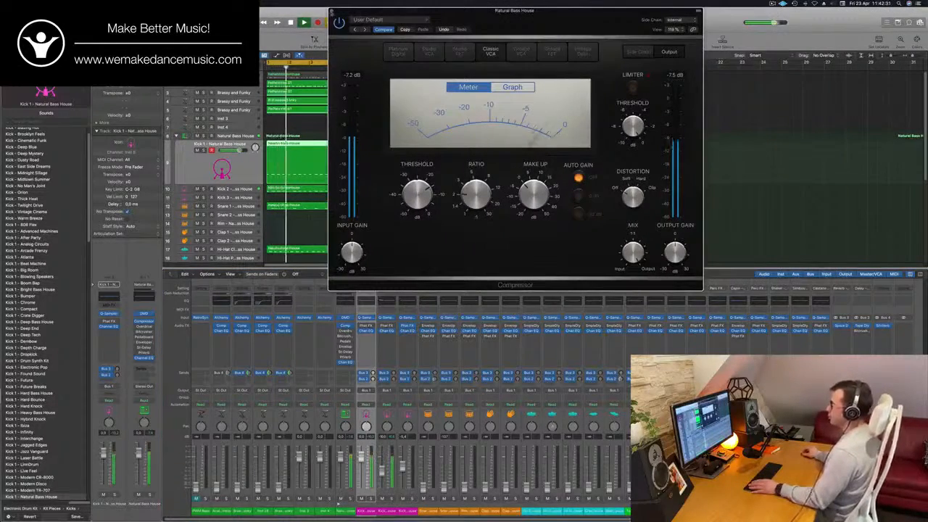
left_click(332, 13)
Restart playback and bring up the Snare 1 fader against the kicks, then return to bar 1
key("space")
key("space")
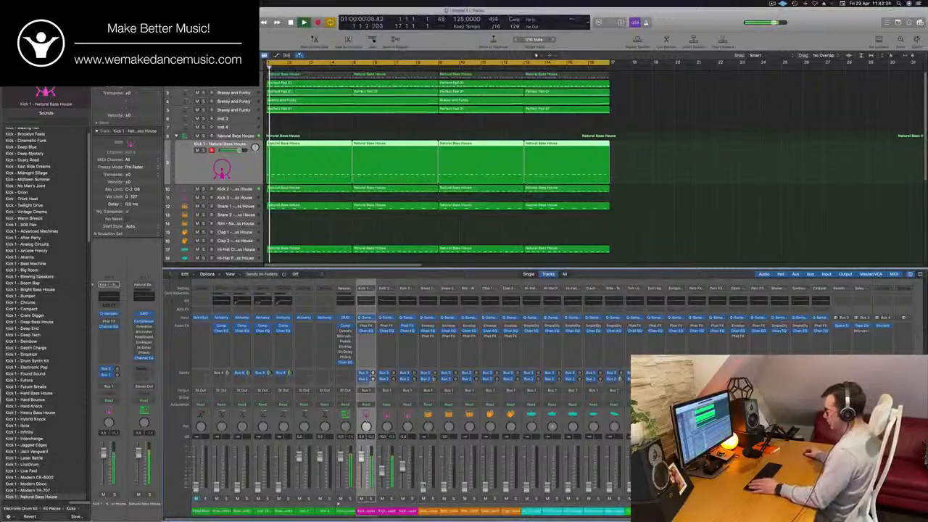
left_click(428, 477)
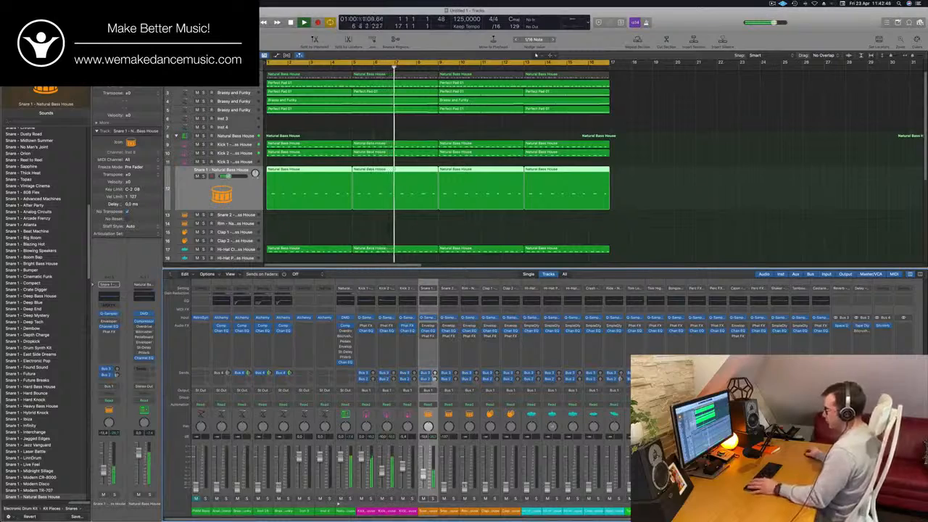
key("Return")
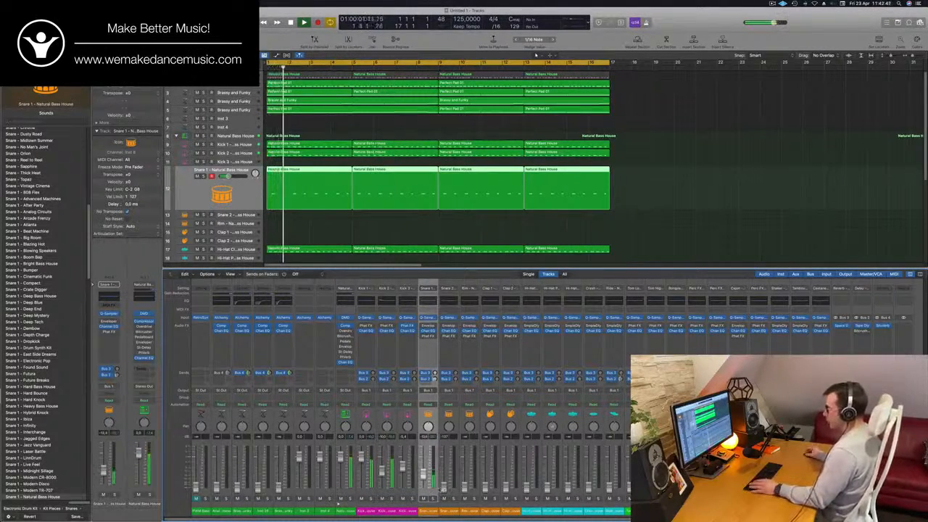
Select the Hi-Hat Closed track and raise its fader to sit with the kicks and snare
key("Down")
key("Down")
key("Down")
key("Down")
key("Down")
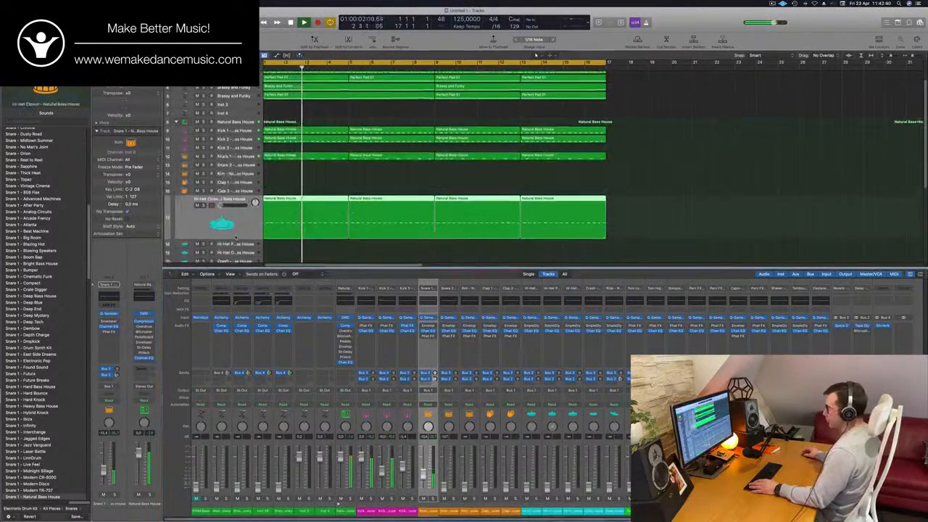
key("Return")
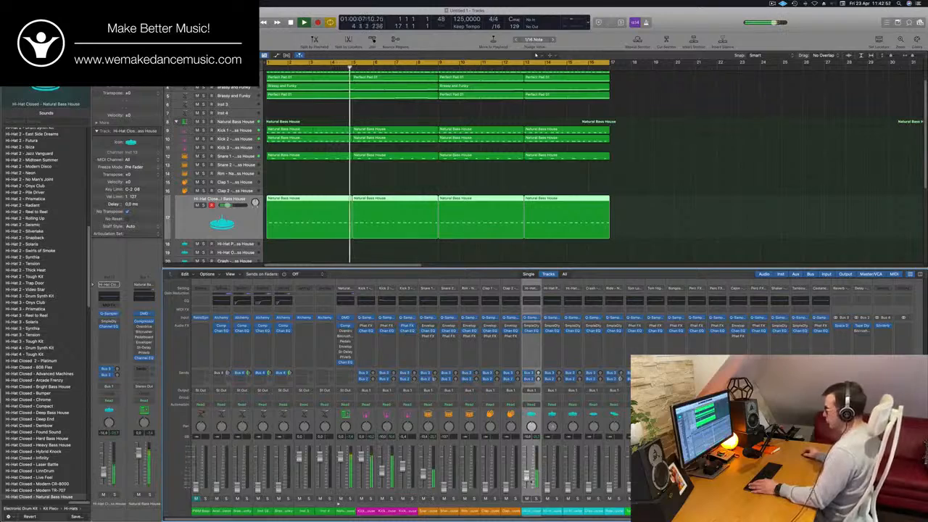
Select the Ride track and bring its fader up to a low level while replaying from the start
scroll(388, 191, "down", 4)
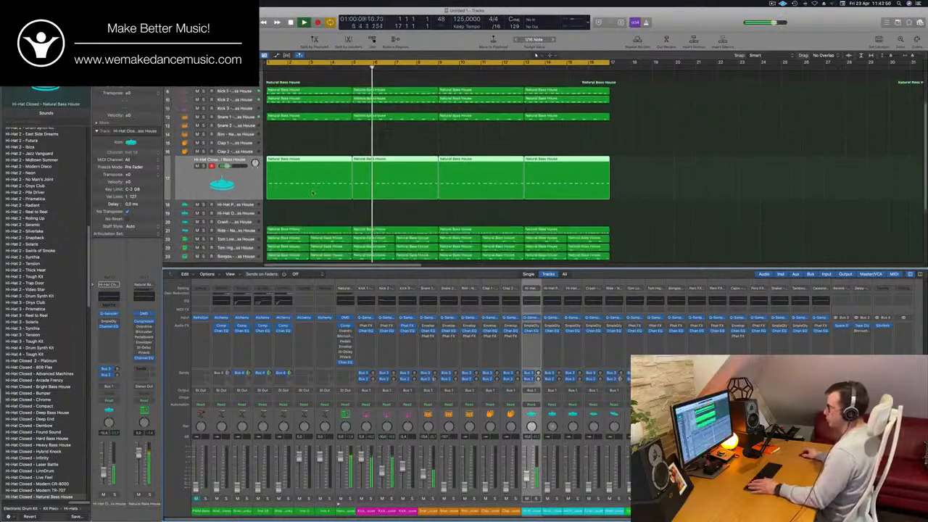
left_click(250, 228)
key("Return")
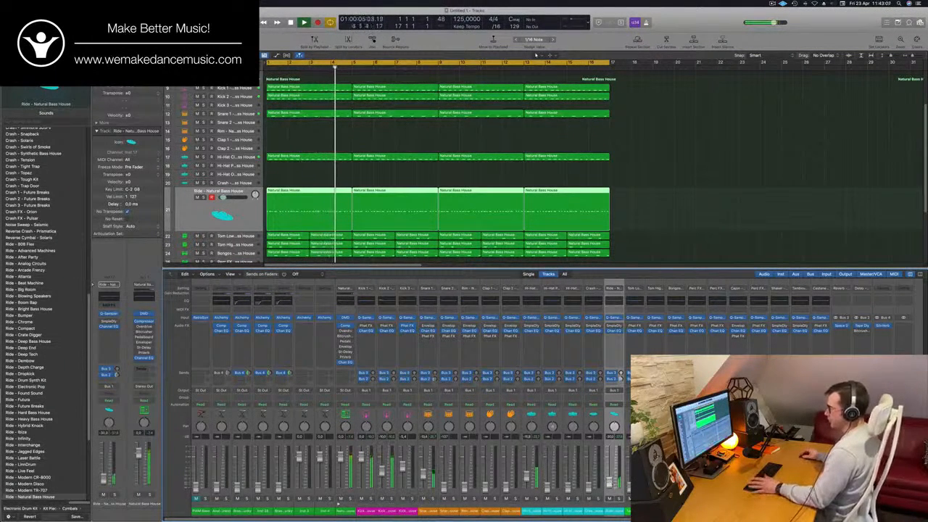
Enable the low-cut filter in the Ride's Channel EQ, set it to 600 Hz, and close the plug-in
key("e")
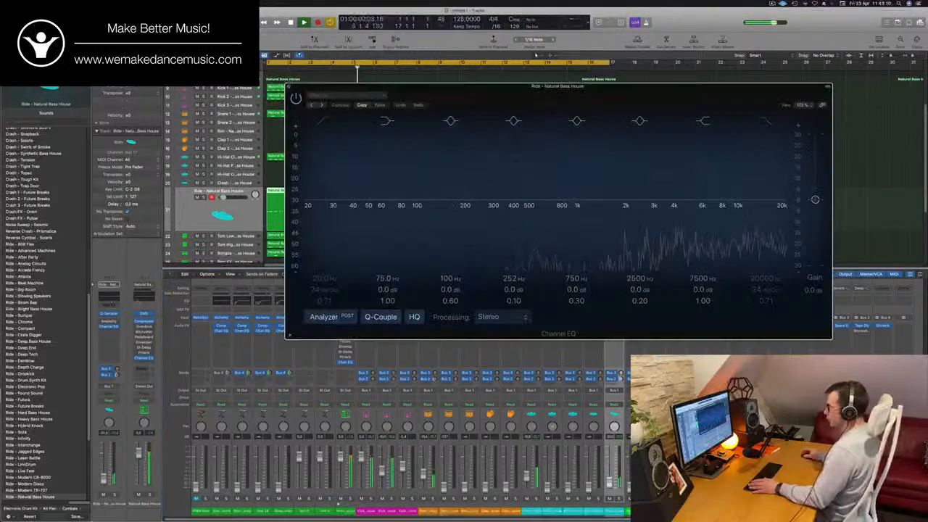
left_click(324, 121)
left_click_drag(332, 148, 561, 150)
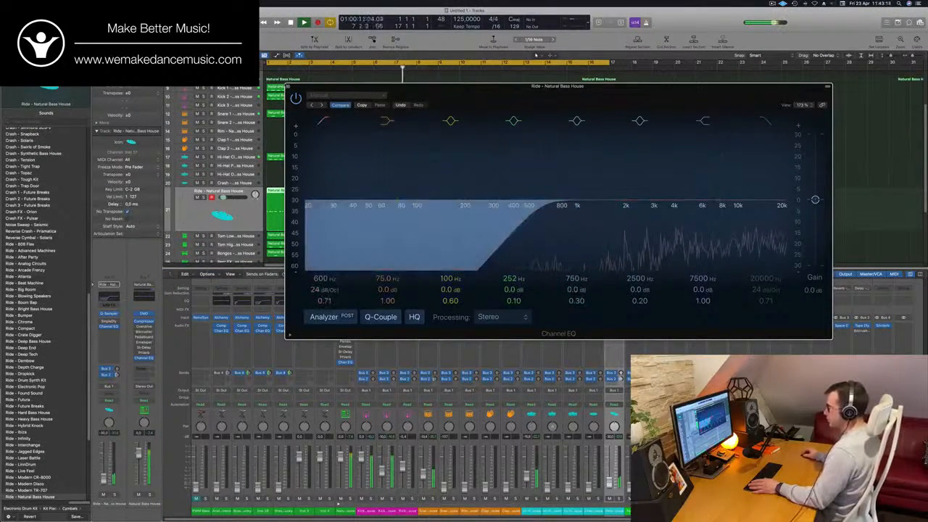
key("super+w")
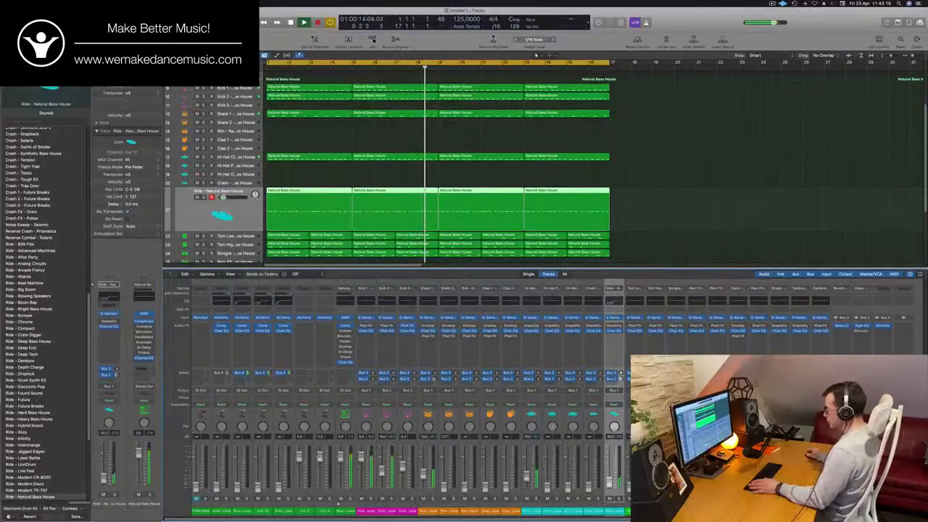
Select the Tom Low track, replay from bar 1, and bring up its fader in the mix
key("Down")
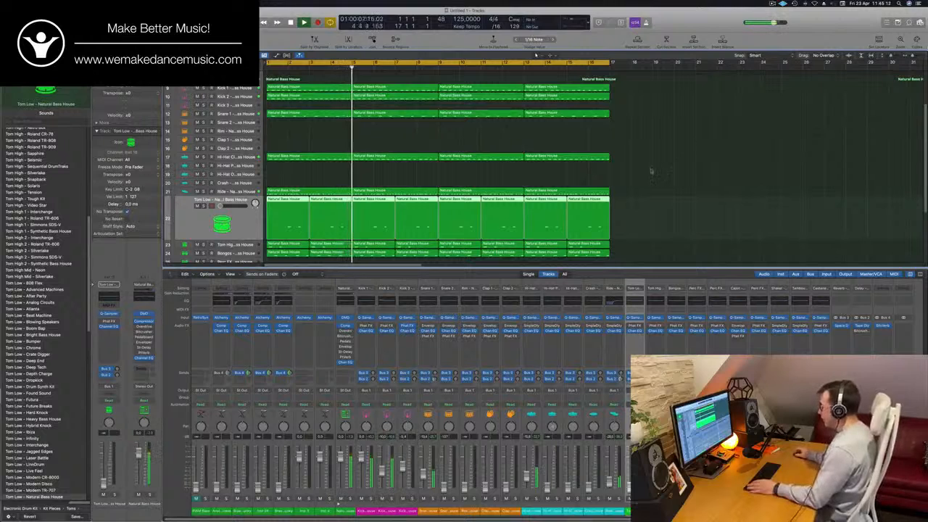
key("Return")
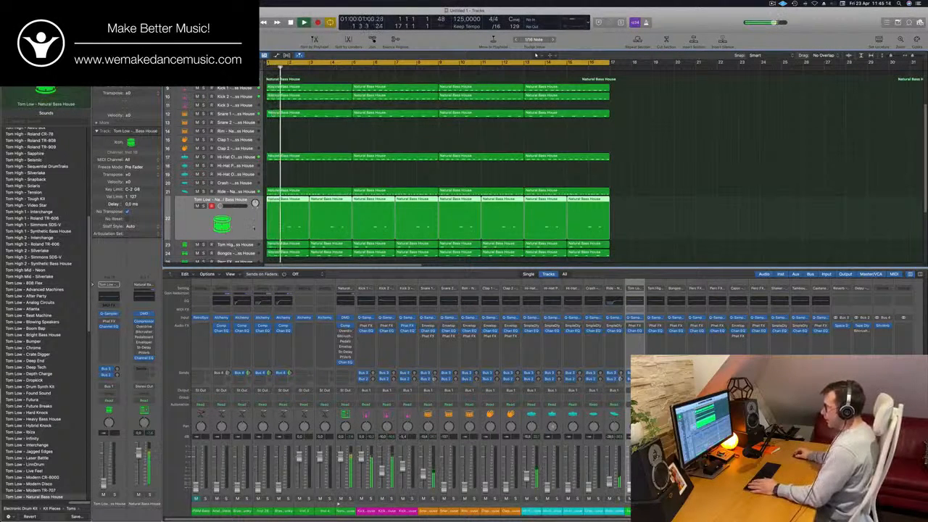
key("Return")
key("Return")
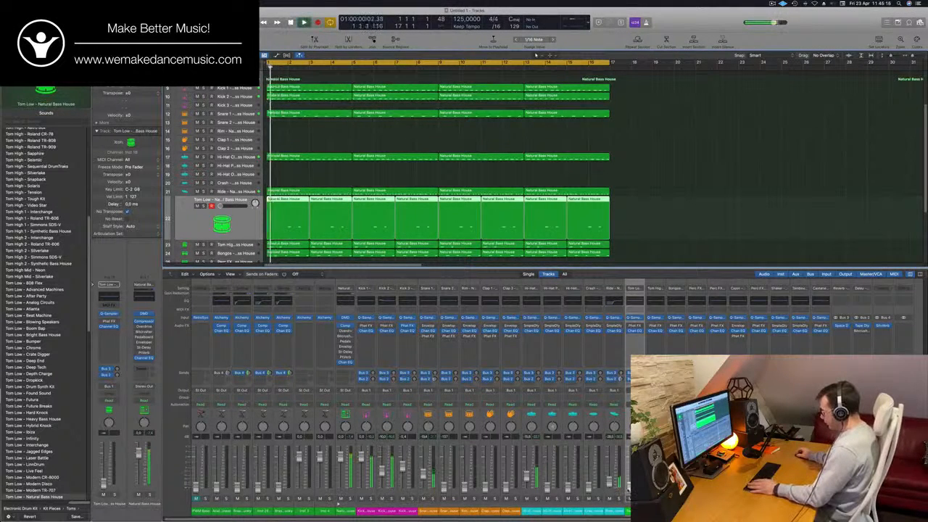
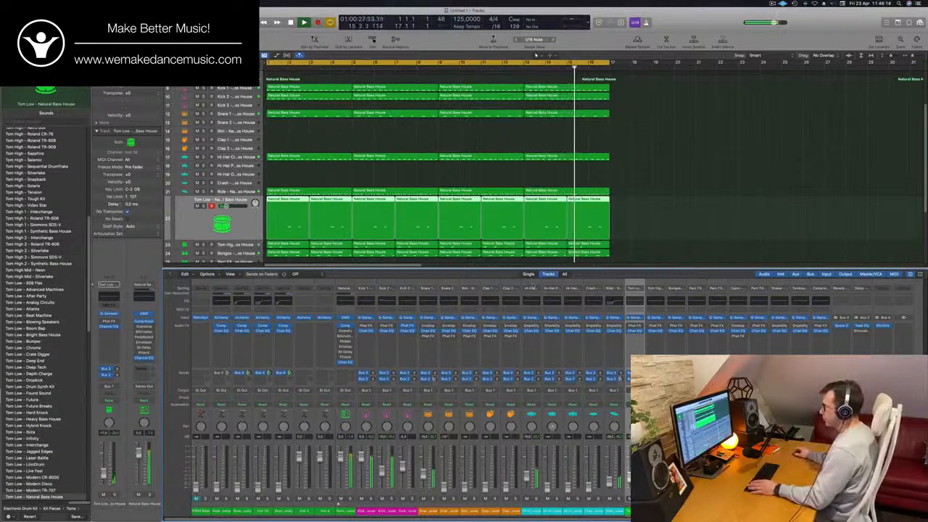
Select the Tom High, Bongos and Perc FX 3 tracks in turn and bring up their faders in the mix
scroll(239, 116, "down", 3)
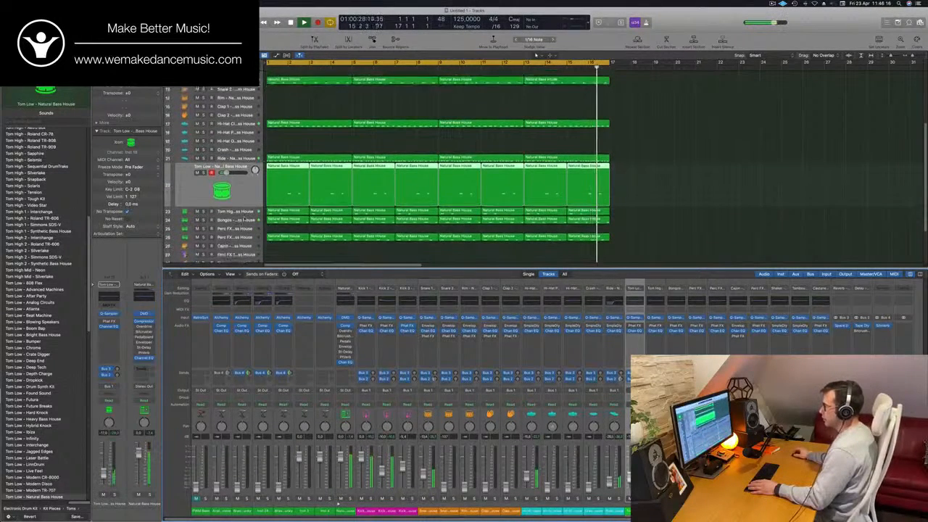
left_click(245, 213)
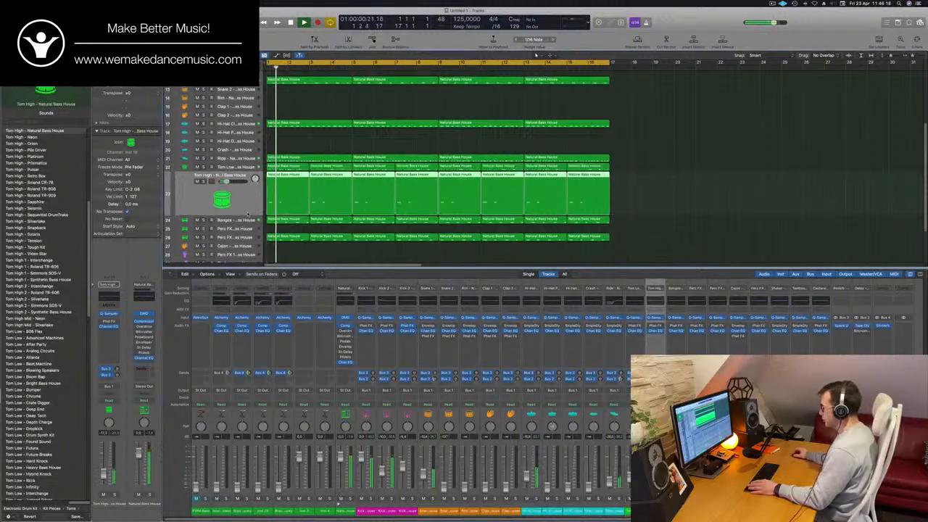
key("Down")
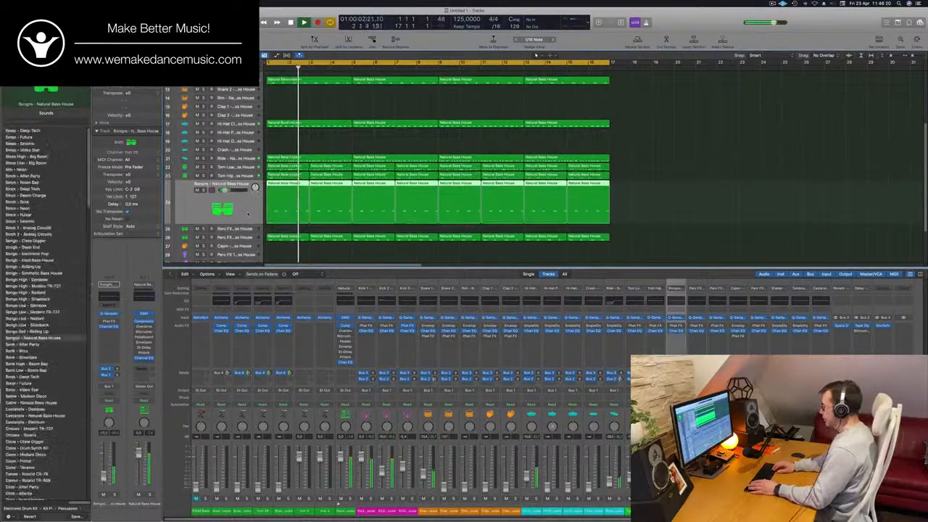
key("Down")
key("Down")
key("Up")
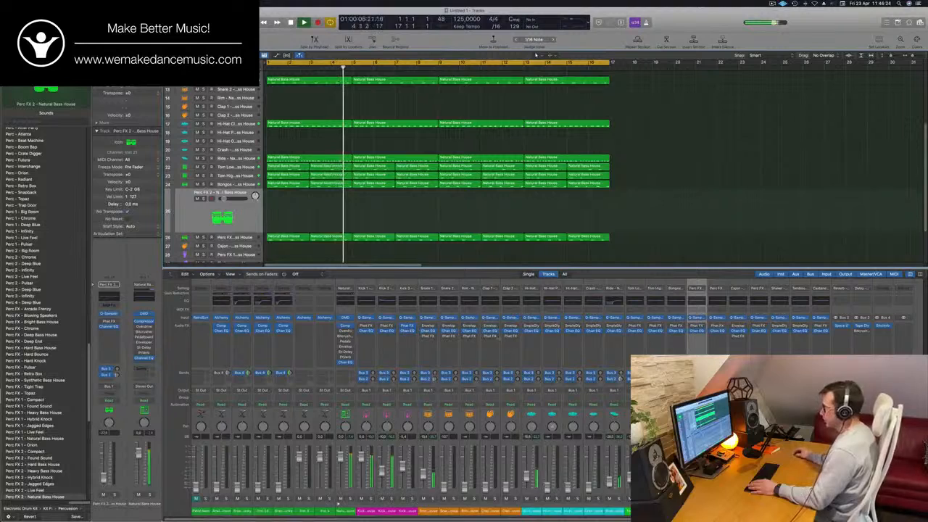
key("Down")
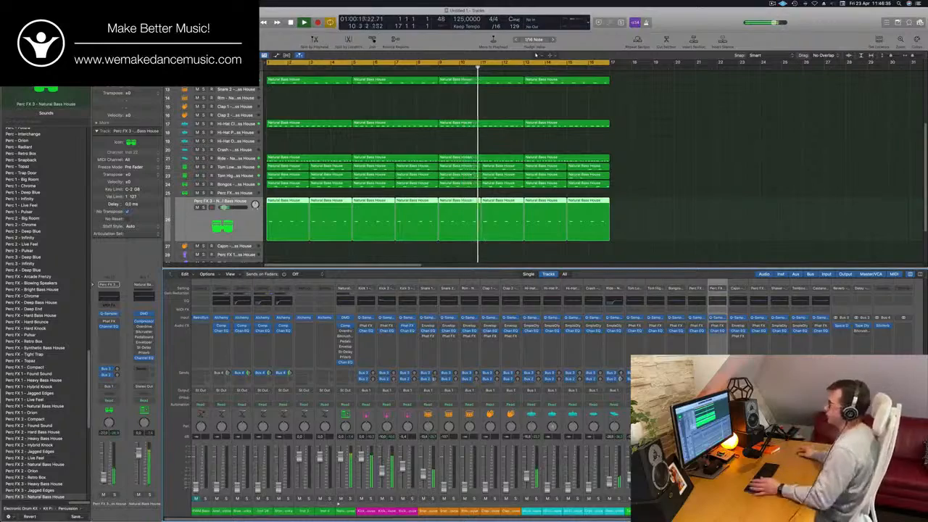
Select the Analogue Happiness track and raise its fader to blend with the drums while replaying from bar 1
scroll(645, 166, "up", 8)
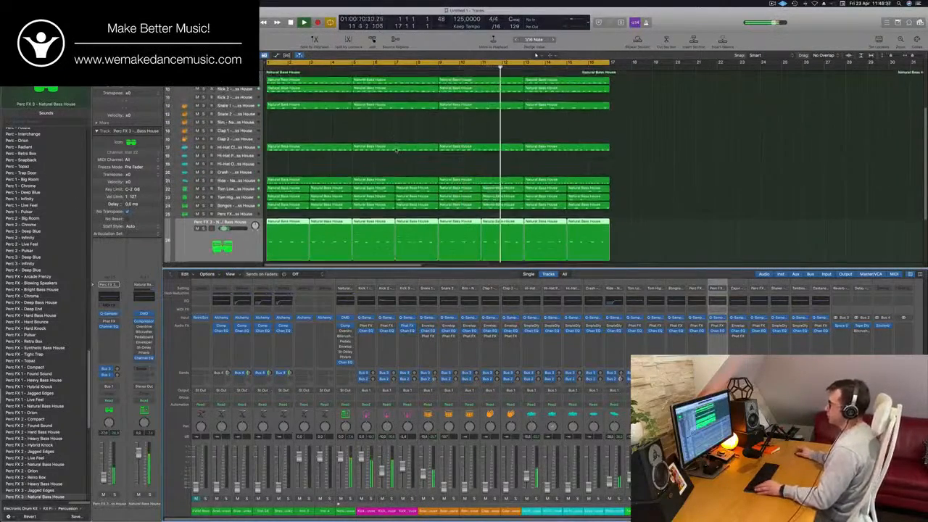
key("Return")
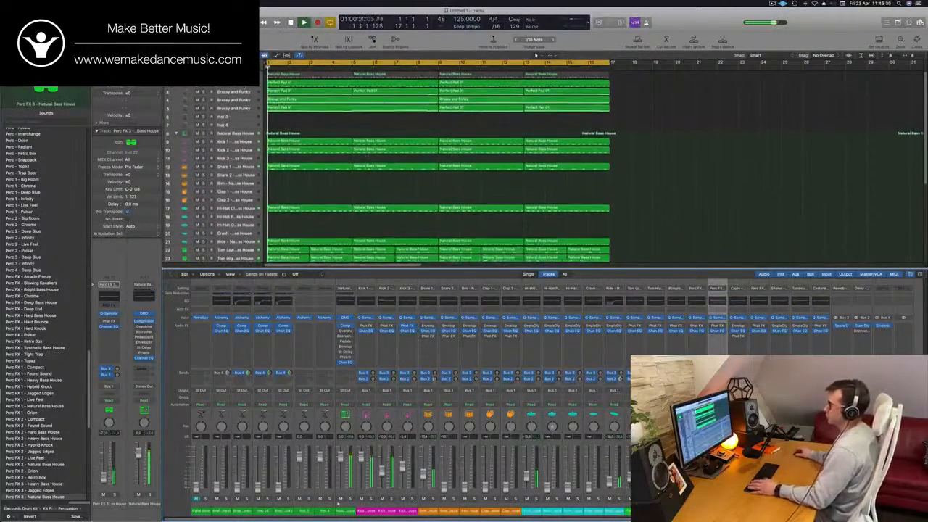
left_click(254, 87)
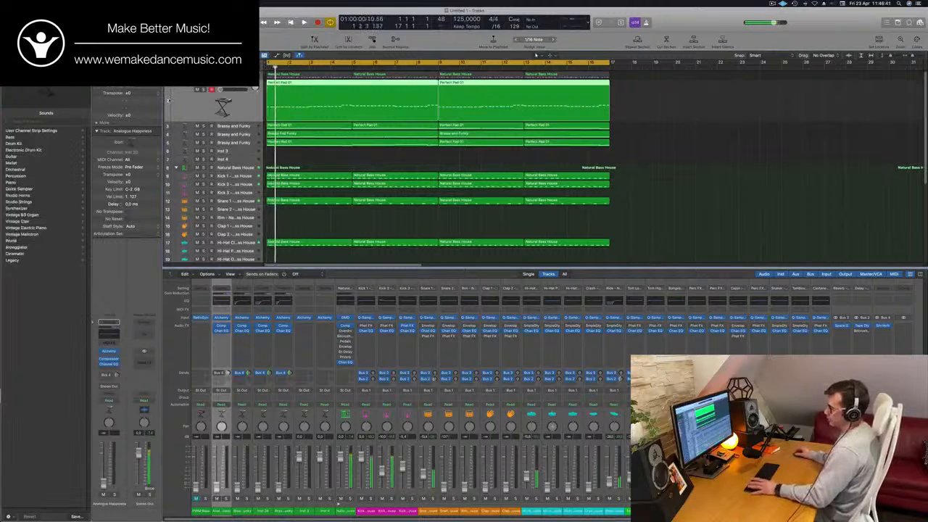
key("space")
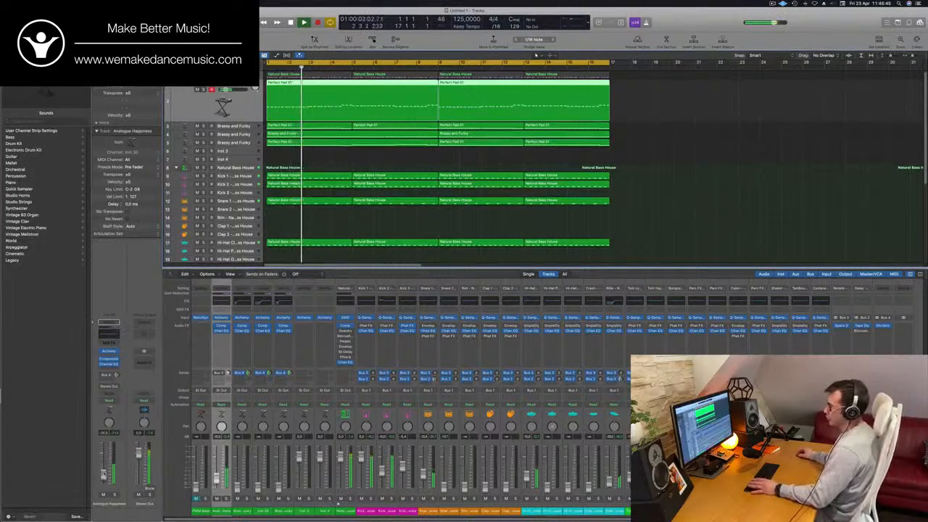
key("Return")
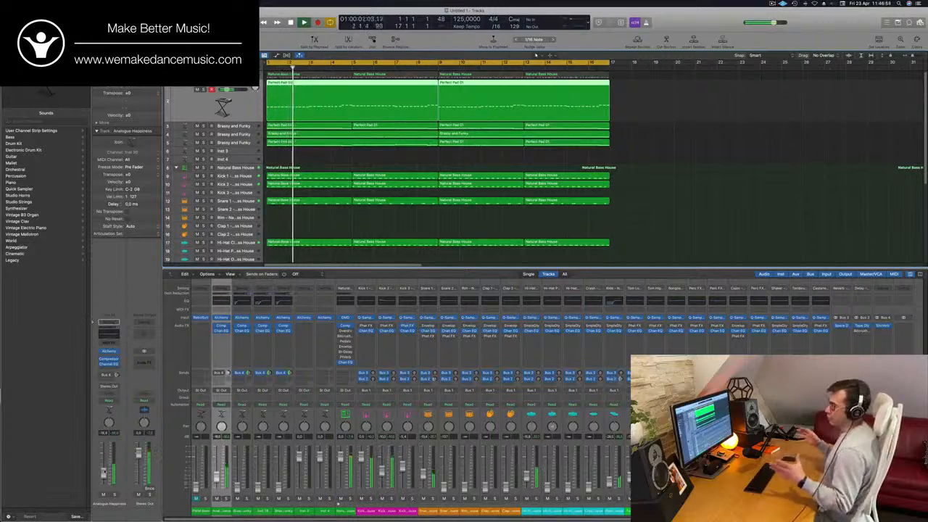
key("Return")
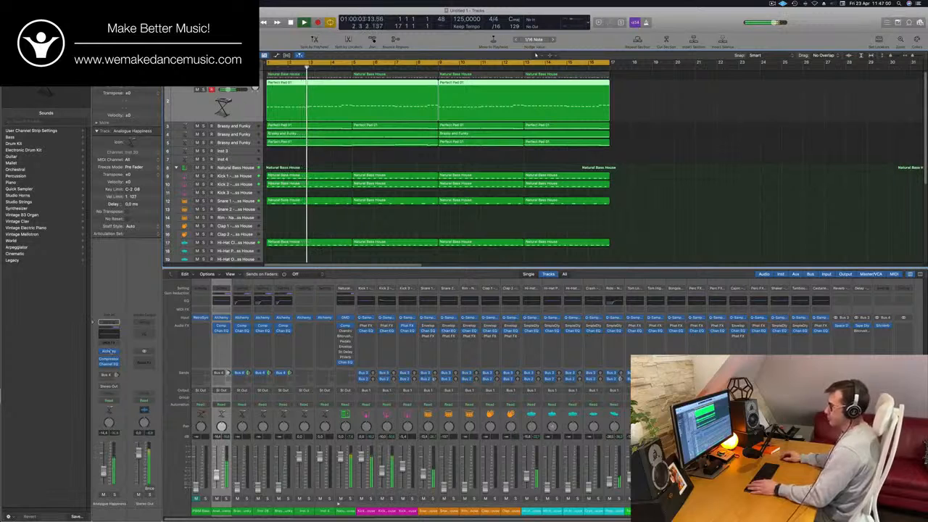
Adjust the Cutoff in the Analogue Happiness track's Alchemy synth, nudge the track's fader up, and close the plug-in
left_click(109, 352)
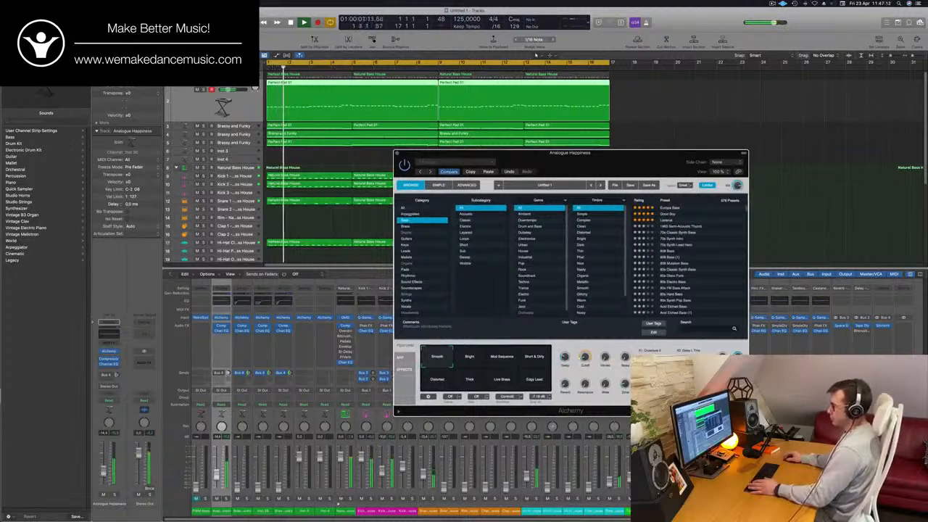
left_click(223, 107)
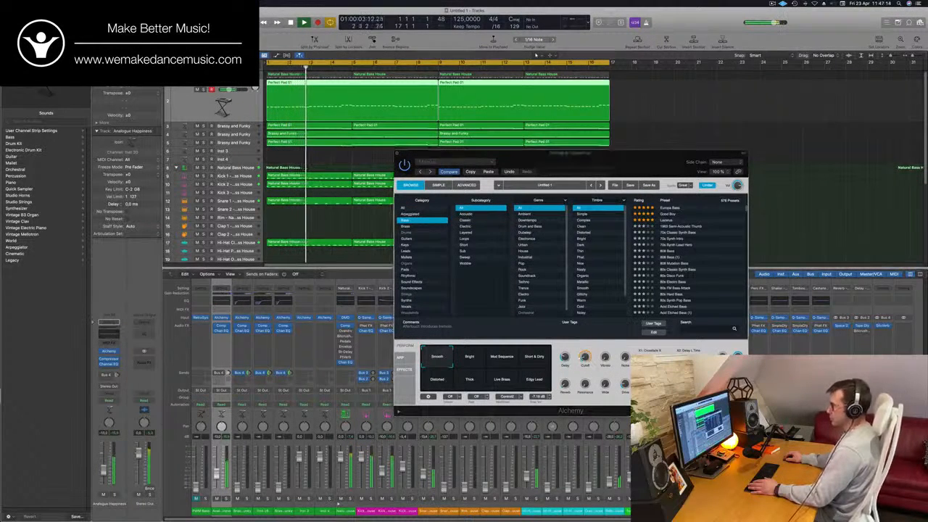
left_click(585, 358)
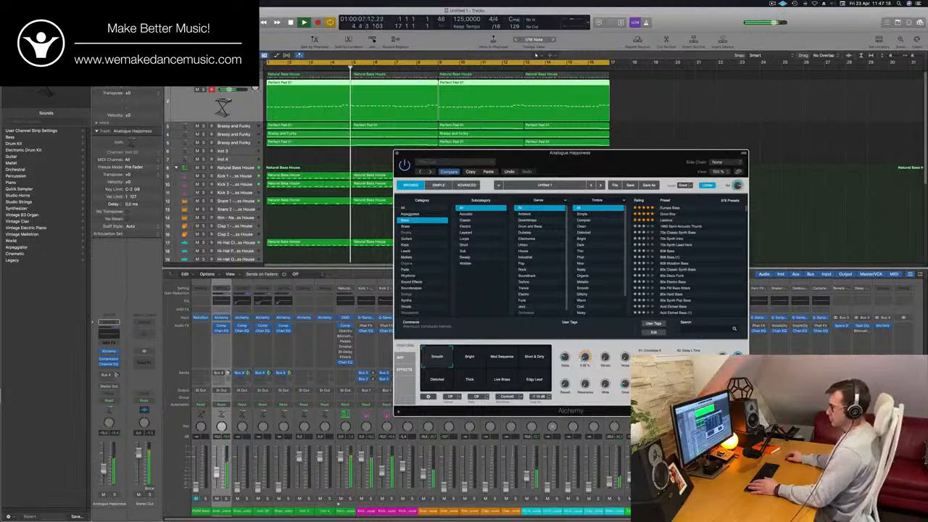
left_click_drag(104, 472, 103, 469)
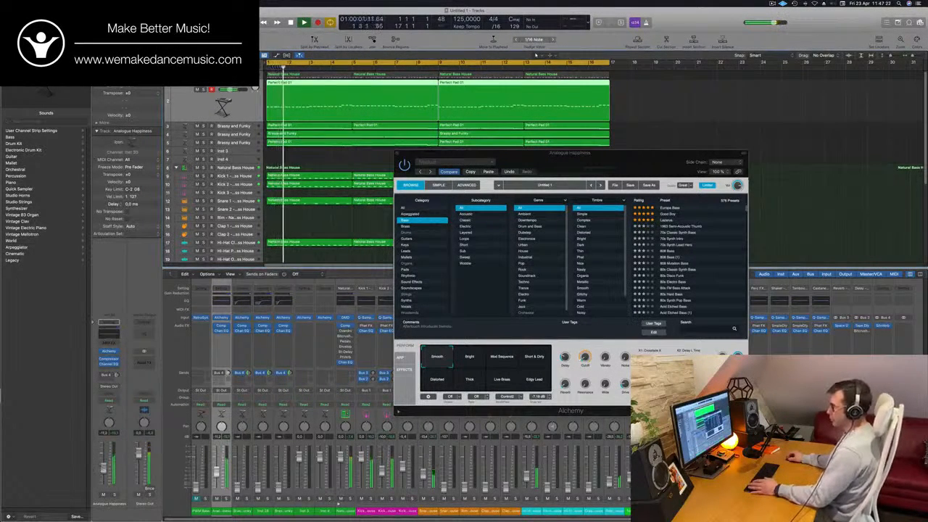
left_click_drag(595, 161, 515, 191)
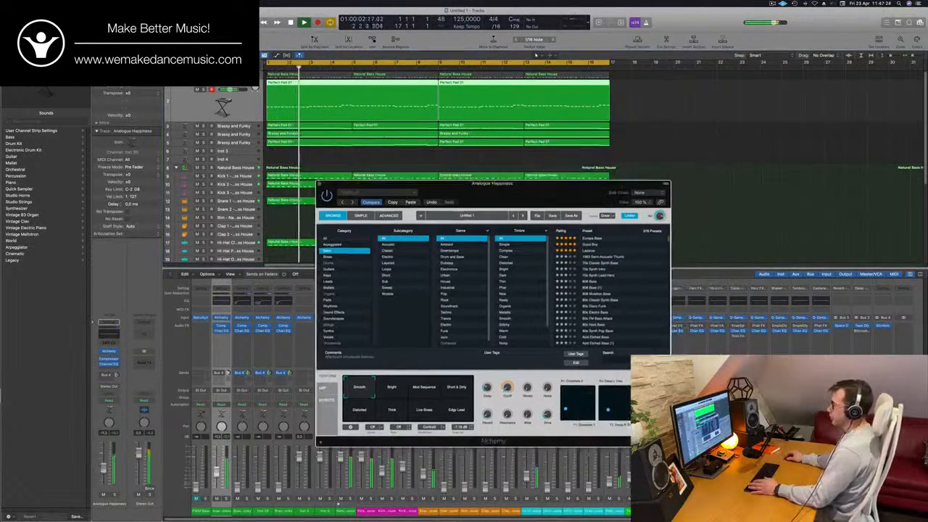
left_click(319, 183)
Select the Brassy and Funky track on row 3 and raise its fader while replaying from bar 1
left_click(237, 124)
key("Return")
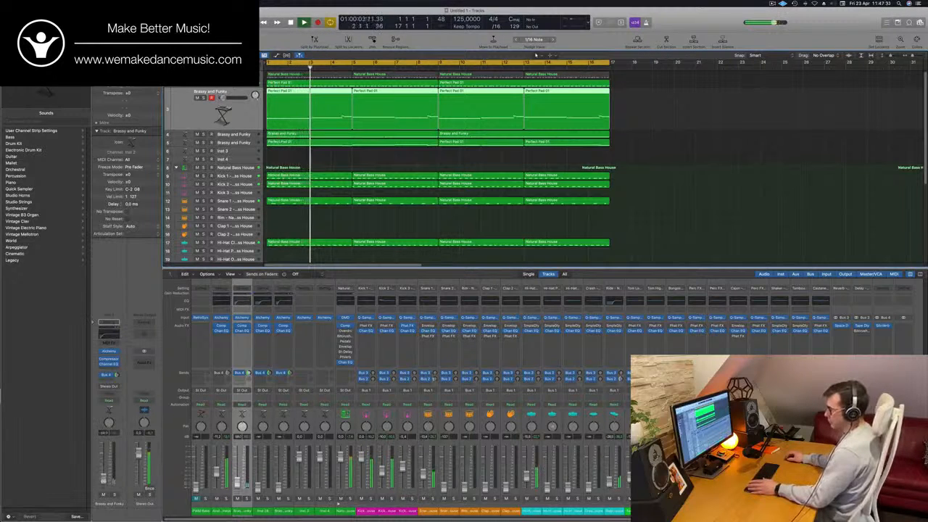
key("Return")
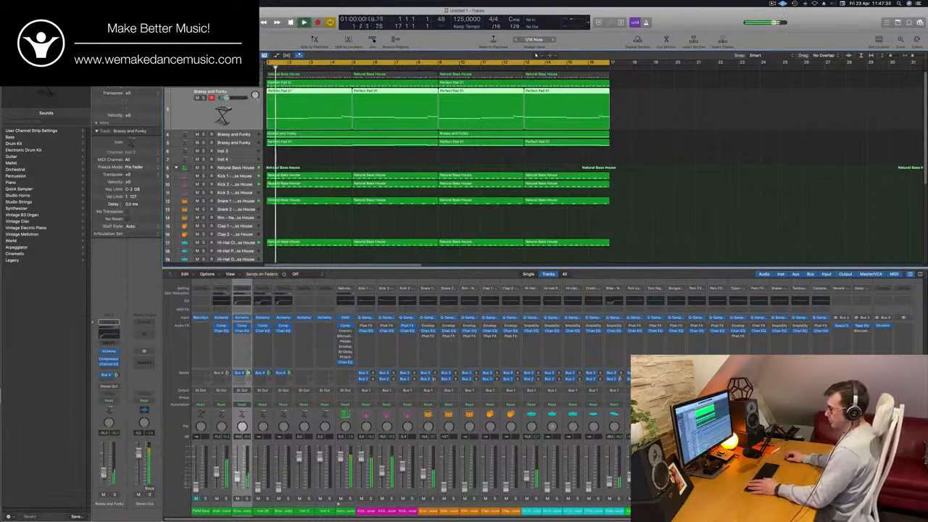
key("Return")
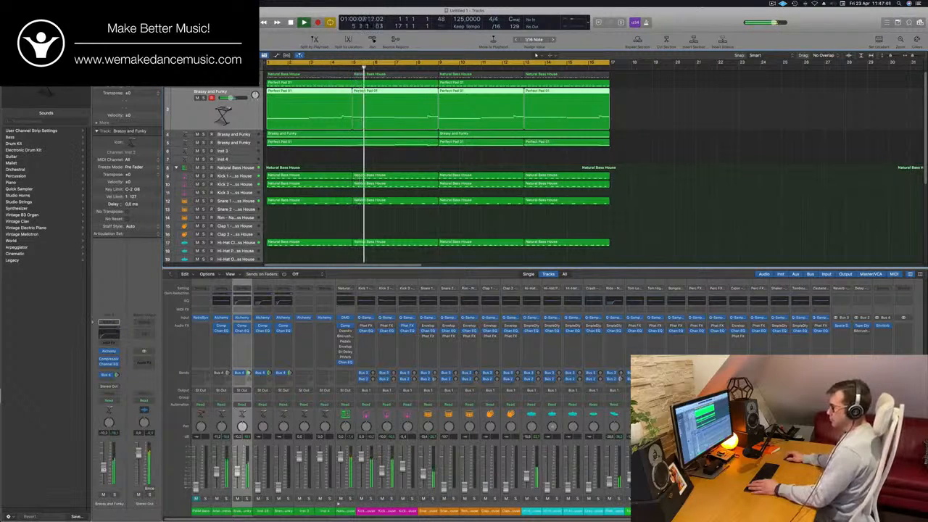
Set the low-cut filter in the row 3 track's Channel EQ to 143 Hz and close the plug-in
left_click(115, 334)
key("space")
key("space")
left_click_drag(385, 218, 431, 217)
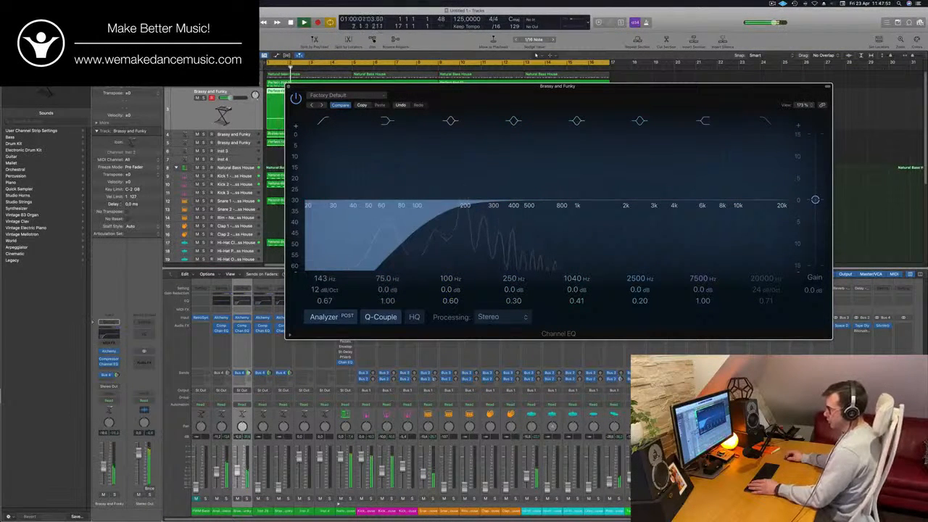
left_click(875, 217)
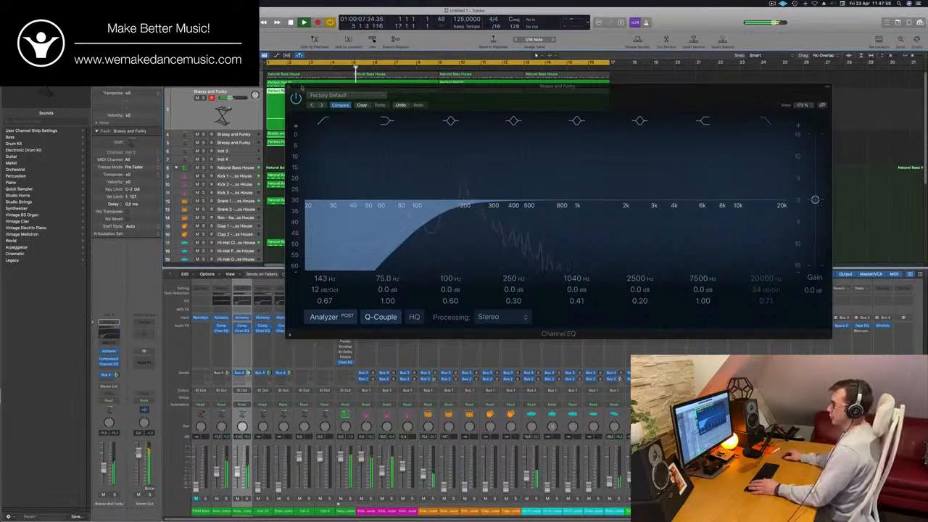
key("v")
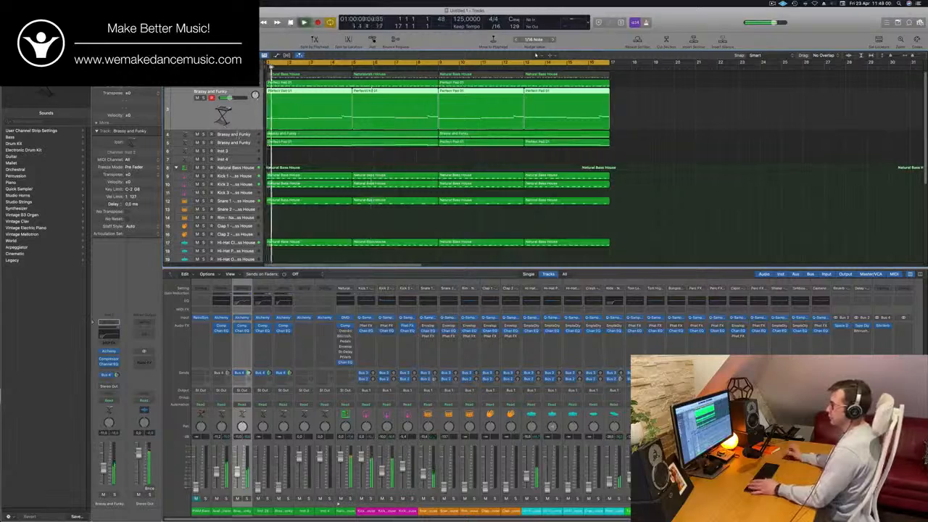
Audition the synth tracks on rows 4 and 5, and move the row 5 Perfect Pad 01 track above row 4
key("Down")
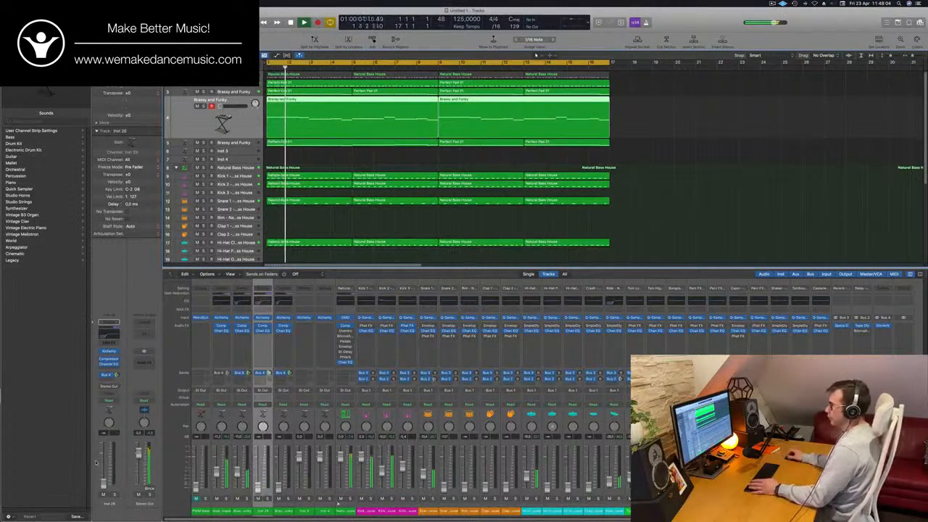
key("space")
key("space")
key("space")
key("space")
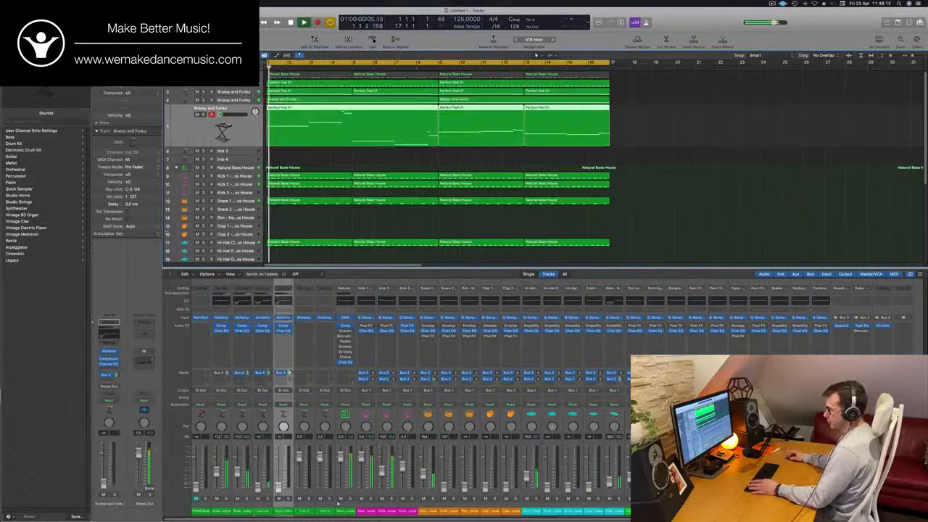
mouse_move(228, 115)
left_mouse_down()
mouse_move(220, 115)
mouse_move(246, 99)
mouse_move(234, 107)
left_mouse_up()
Replay from bar 1, raise the moved Perfect Pad 01 track's fader, and adjust its Bus 4 send level
key("Return")
key("space")
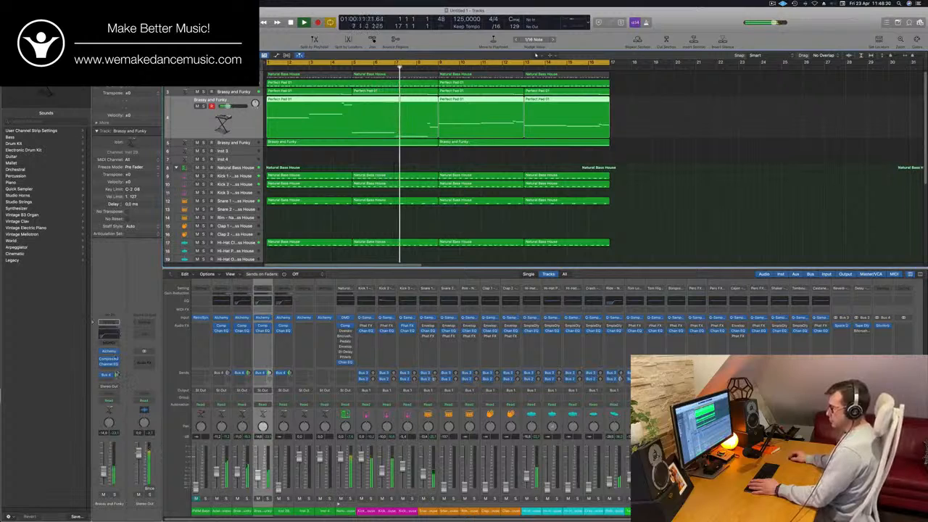
left_click_drag(117, 375, 118, 376)
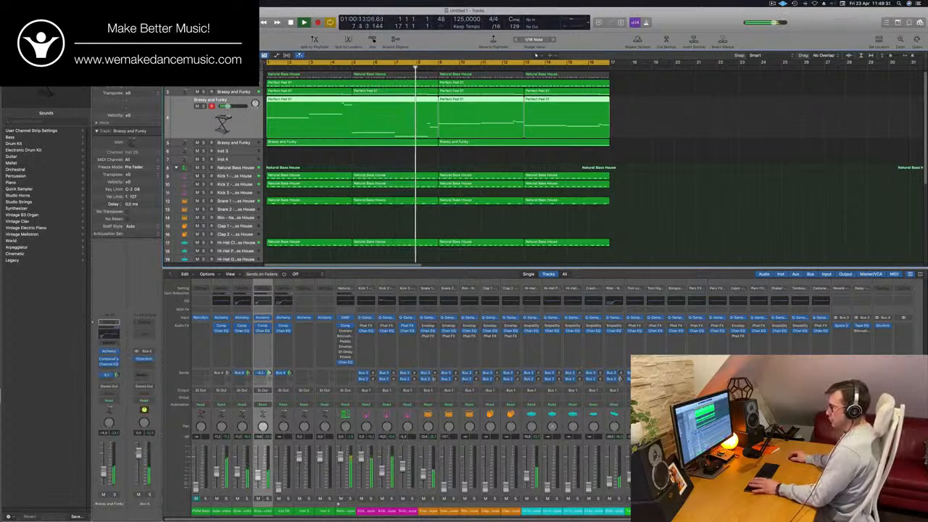
Enable the high shelf in the row 4 track's Channel EQ and set it to 1920 Hz with -13.0 dB gain
left_click(108, 364)
key("space")
key("space")
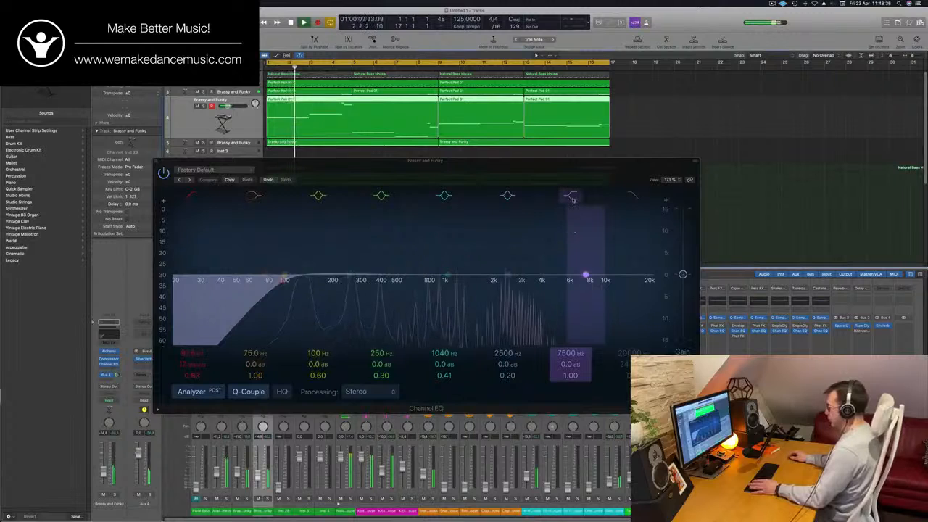
left_click(572, 196)
left_click(572, 197)
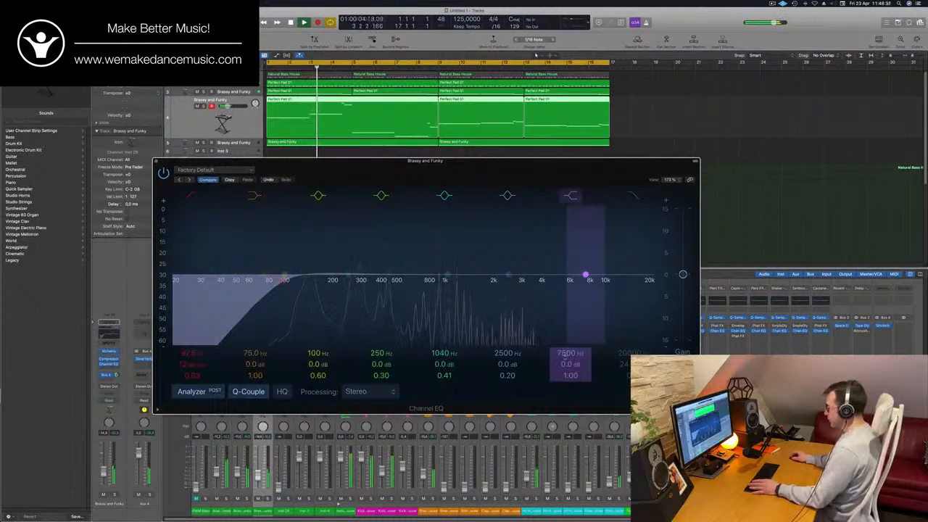
left_click_drag(586, 275, 491, 282)
left_click_drag(572, 364, 572, 382)
Move the Channel EQ window clear of the tracks and audition the equalised pad with repeated playback from bar 1
left_click_drag(525, 161, 676, 154)
key("space")
key("space")
left_click_drag(558, 153, 759, 112)
key("space")
key("space")
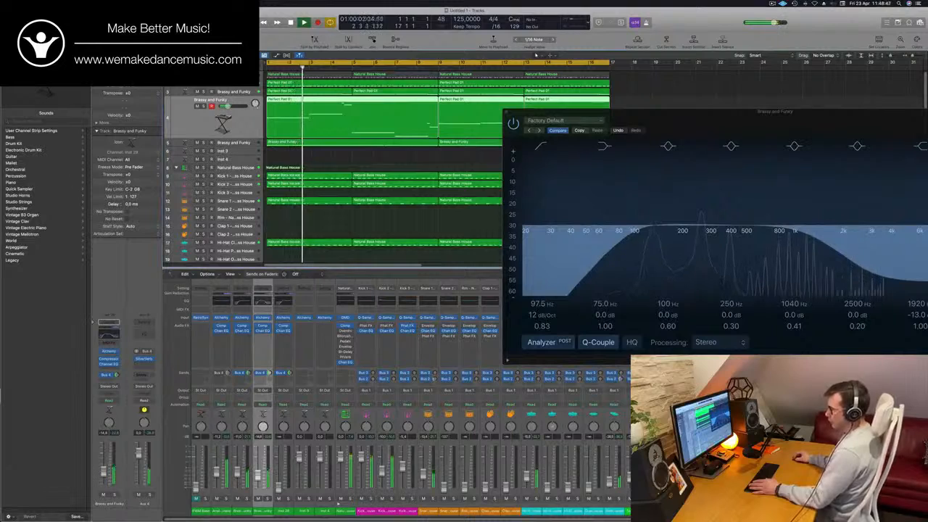
key("space")
key("space")
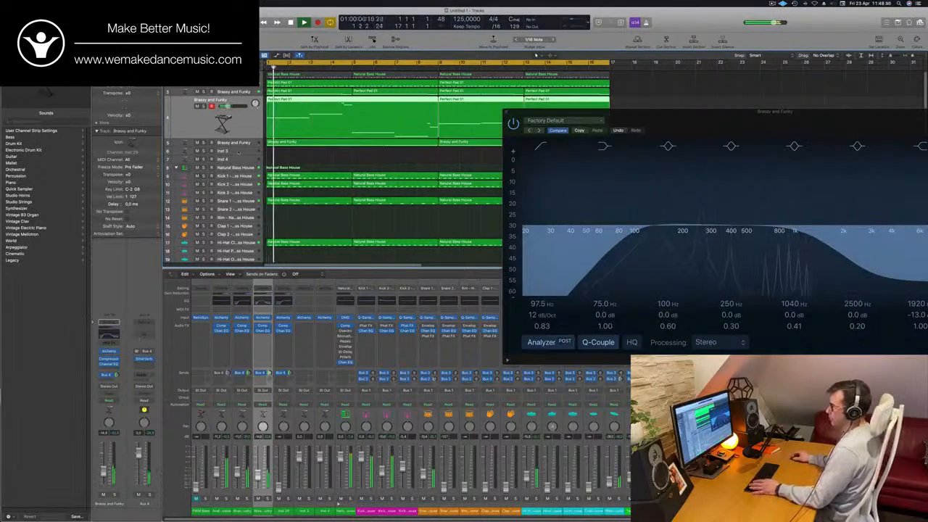
Close the Channel EQ, select the Inst 28 track on row 5, and raise its fader while replaying from bar 1
key("Down")
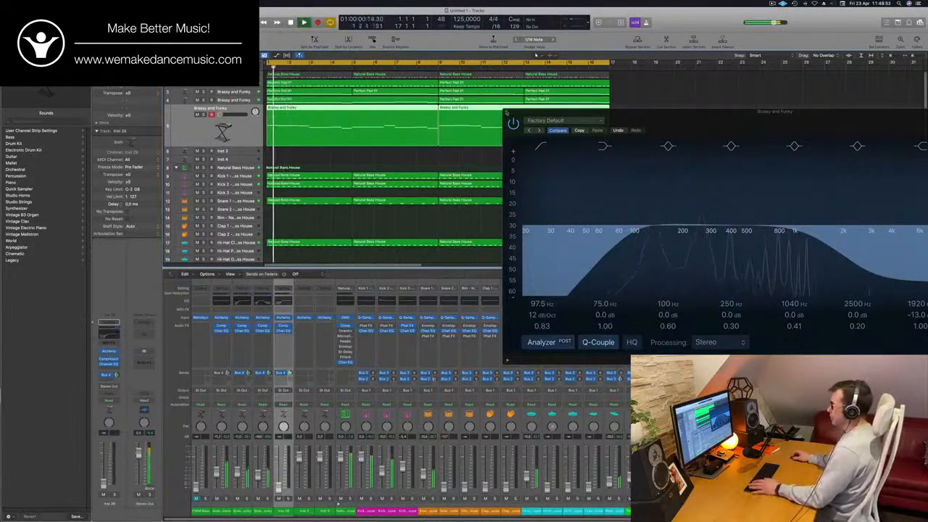
key("super+w")
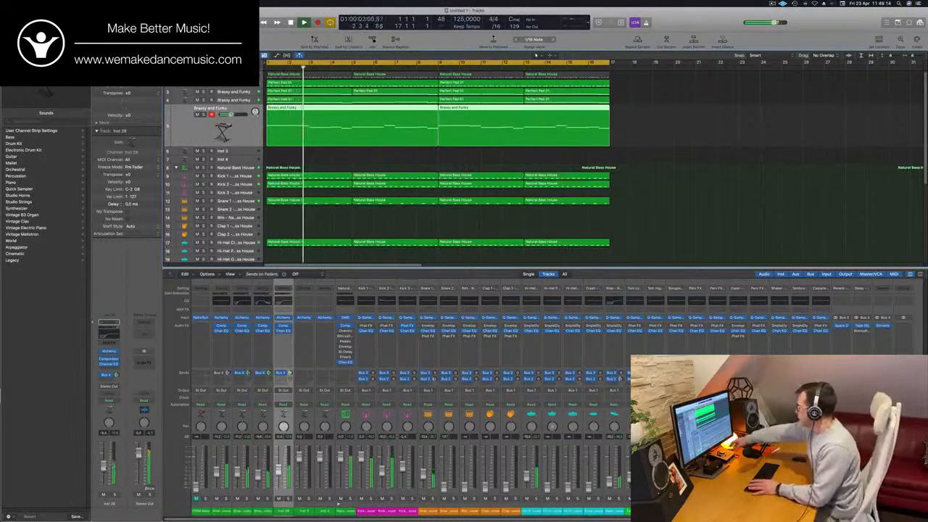
key("Return")
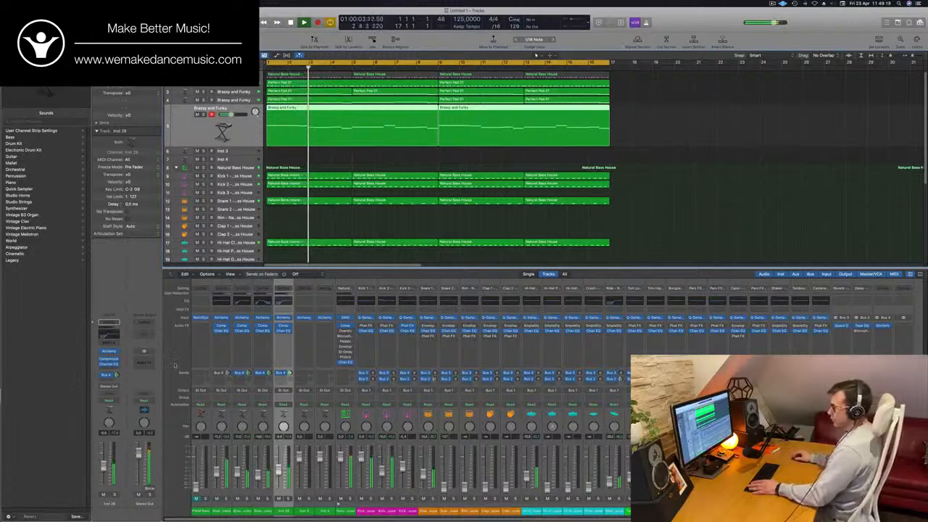
Insert a stereo MultiMeter on the Stereo Out channel and set its analyzer's Top value to 0 dB
left_click(145, 368)
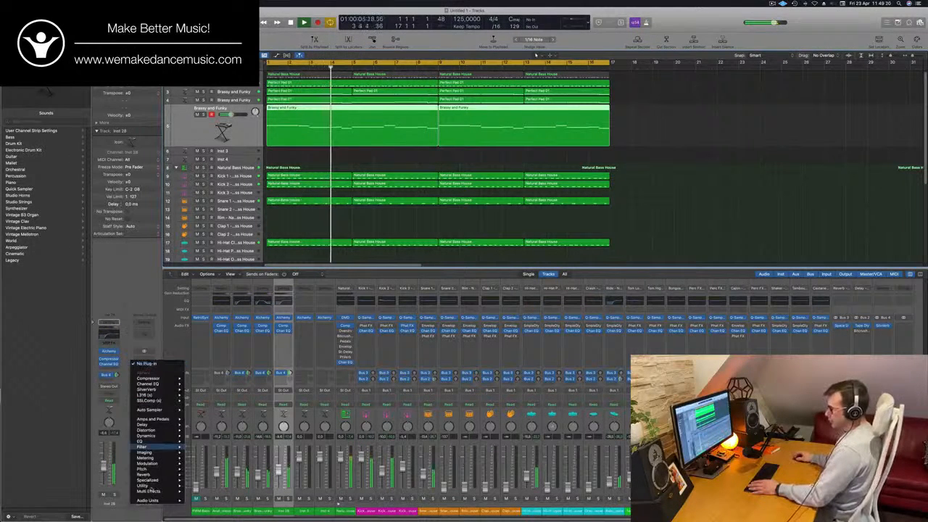
mouse_move(161, 472)
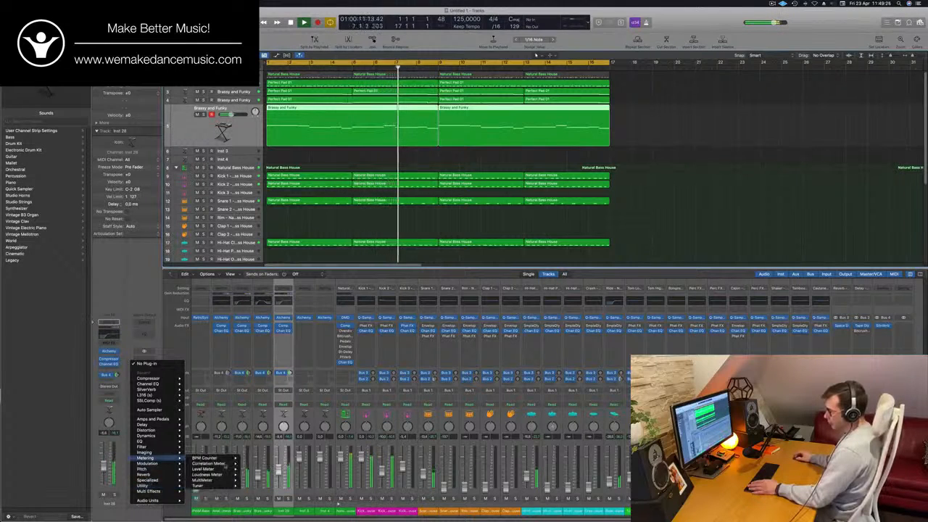
mouse_move(230, 487)
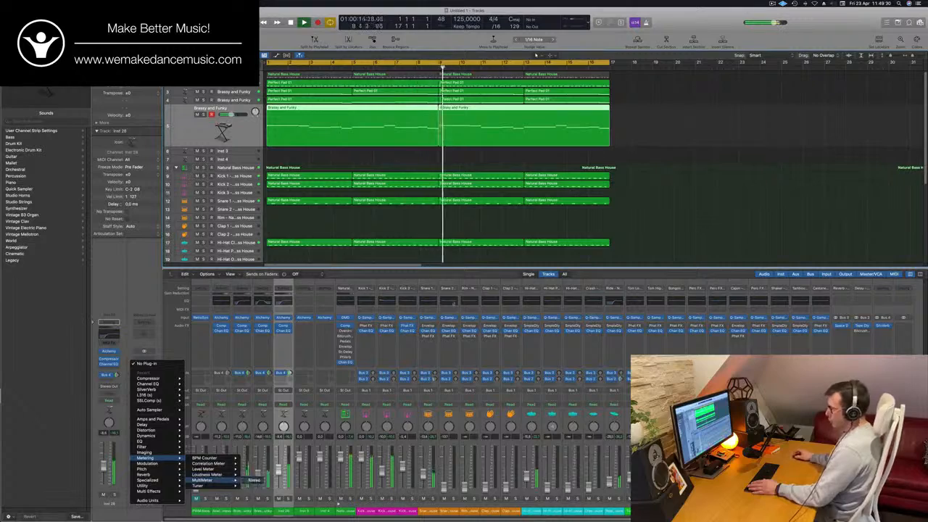
left_click(253, 480)
left_click_drag(525, 88, 465, 186)
left_click_drag(268, 242, 267, 251)
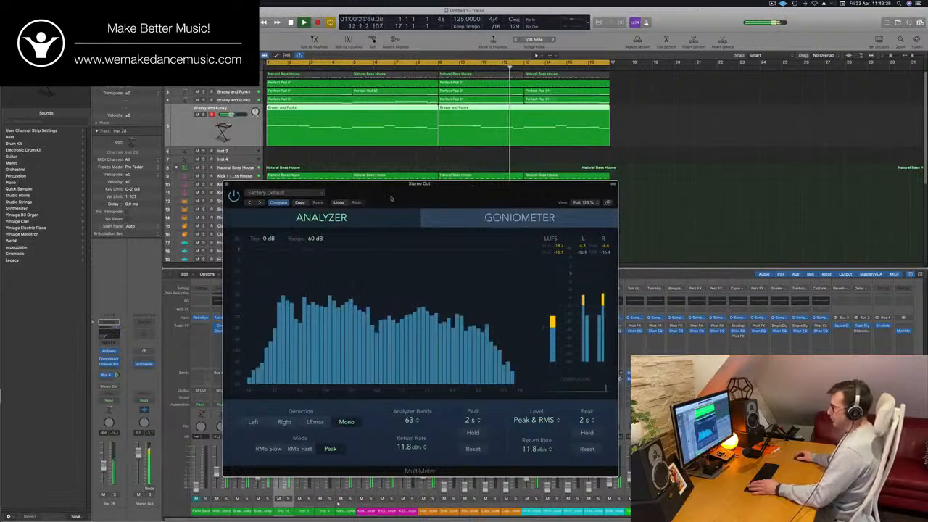
Place the MultiMeter window clear of the track headers and solo the row 5 synth track to examine its spectrum
left_click_drag(544, 190, 754, 174)
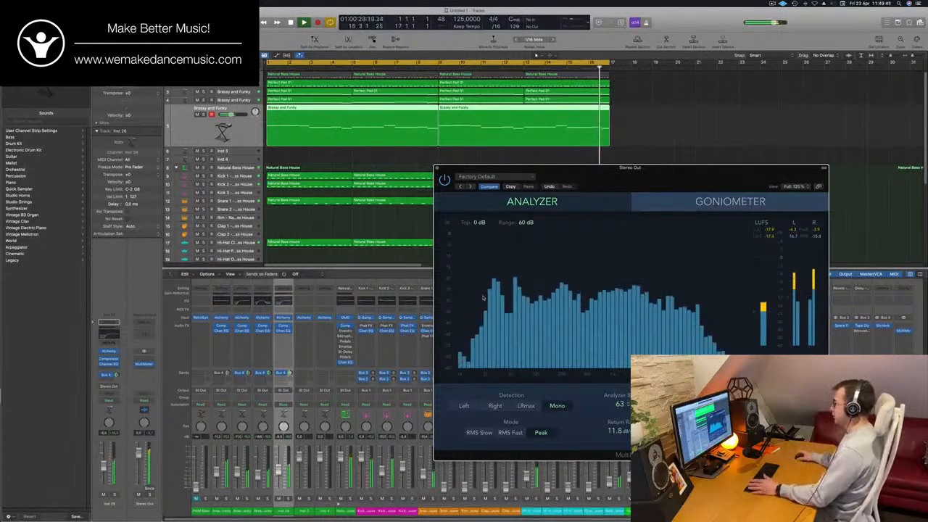
left_click_drag(709, 182, 766, 127)
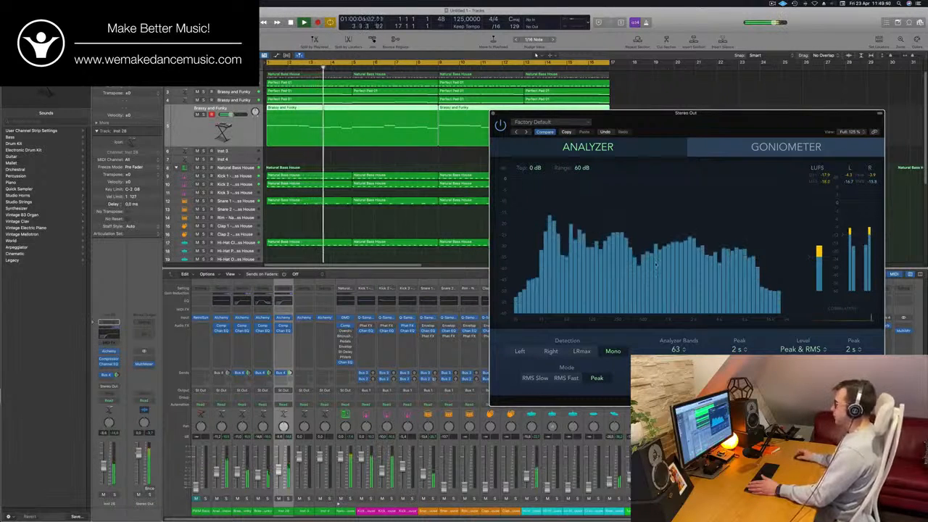
left_click(203, 115)
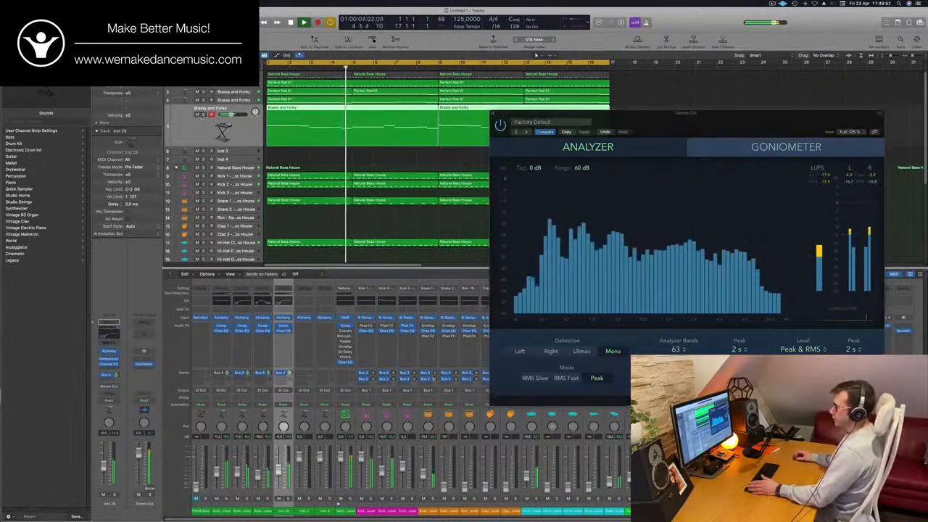